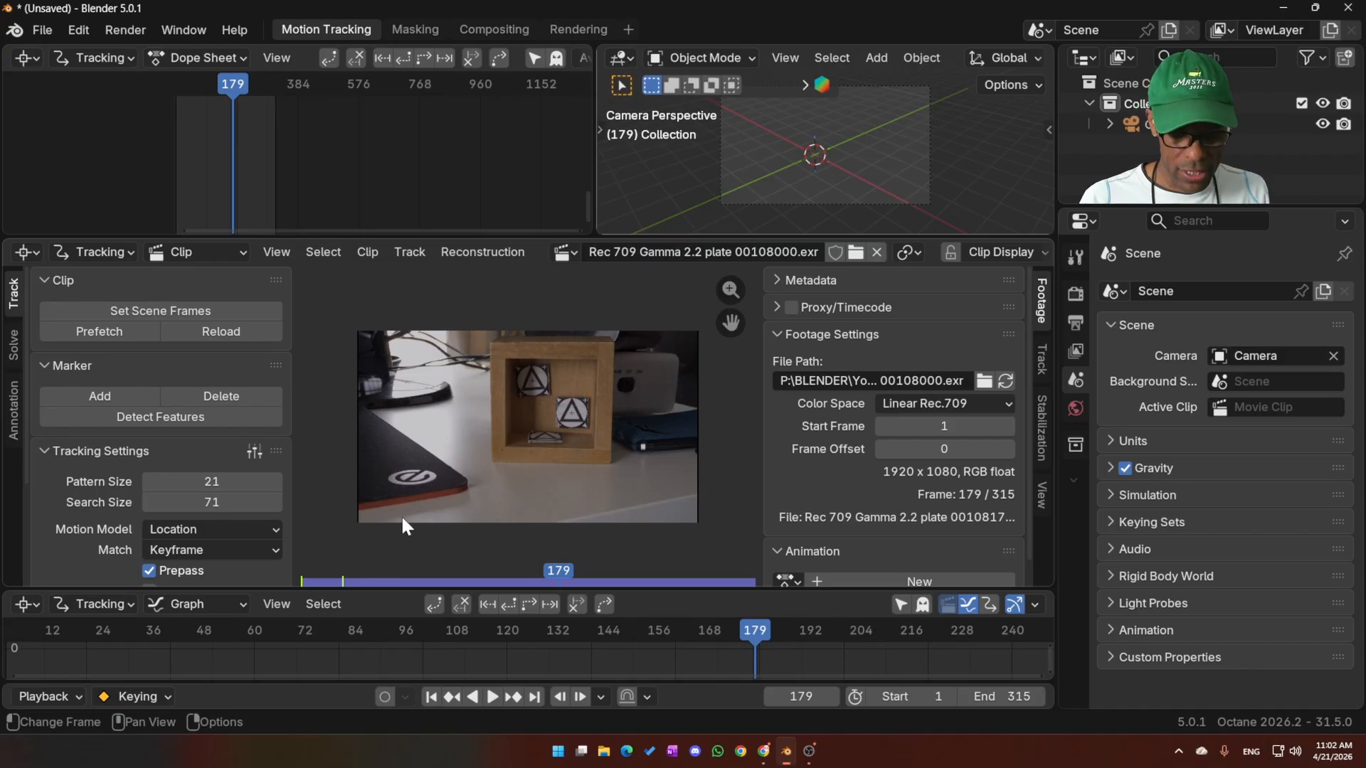
# - Play back the tracking footage, and check the Video Sequencer's memory cache limit in the System preferences
pyautogui.press('space')
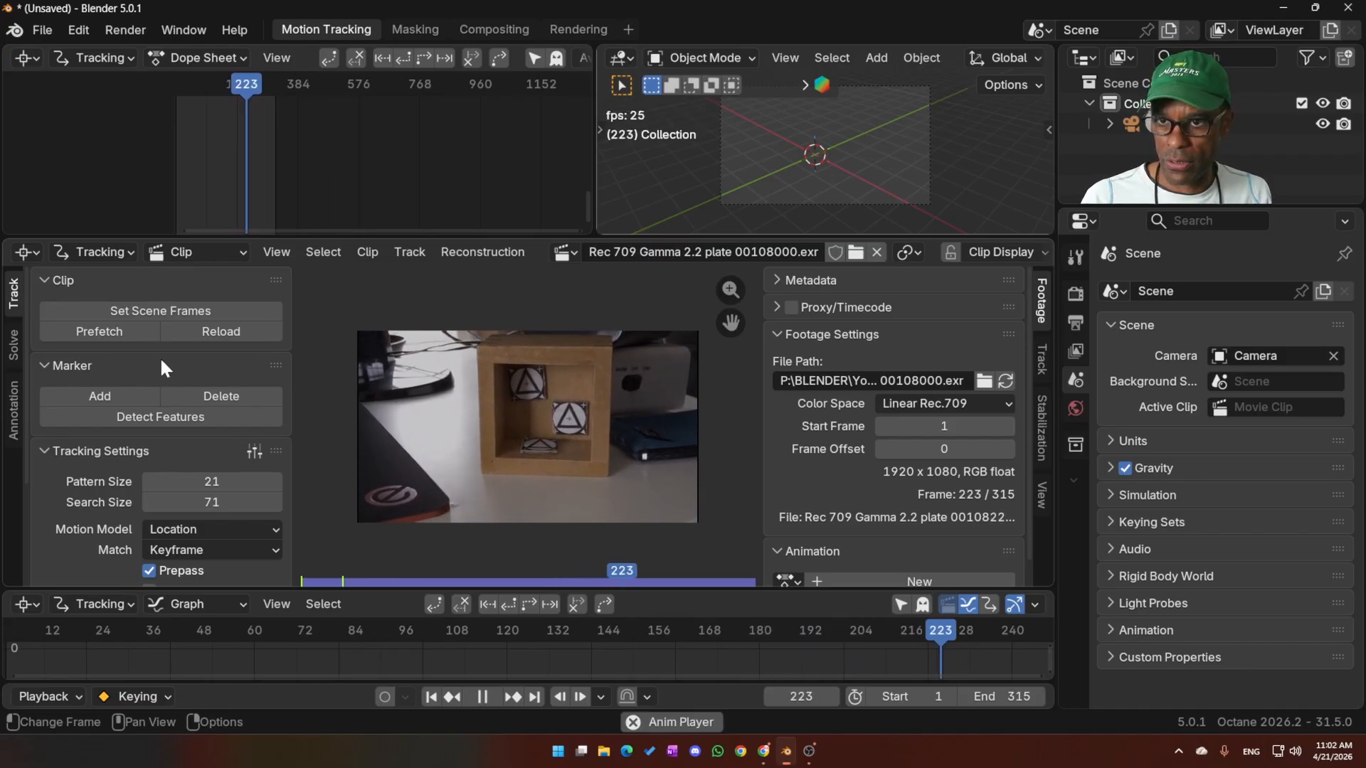
pyautogui.press('space')
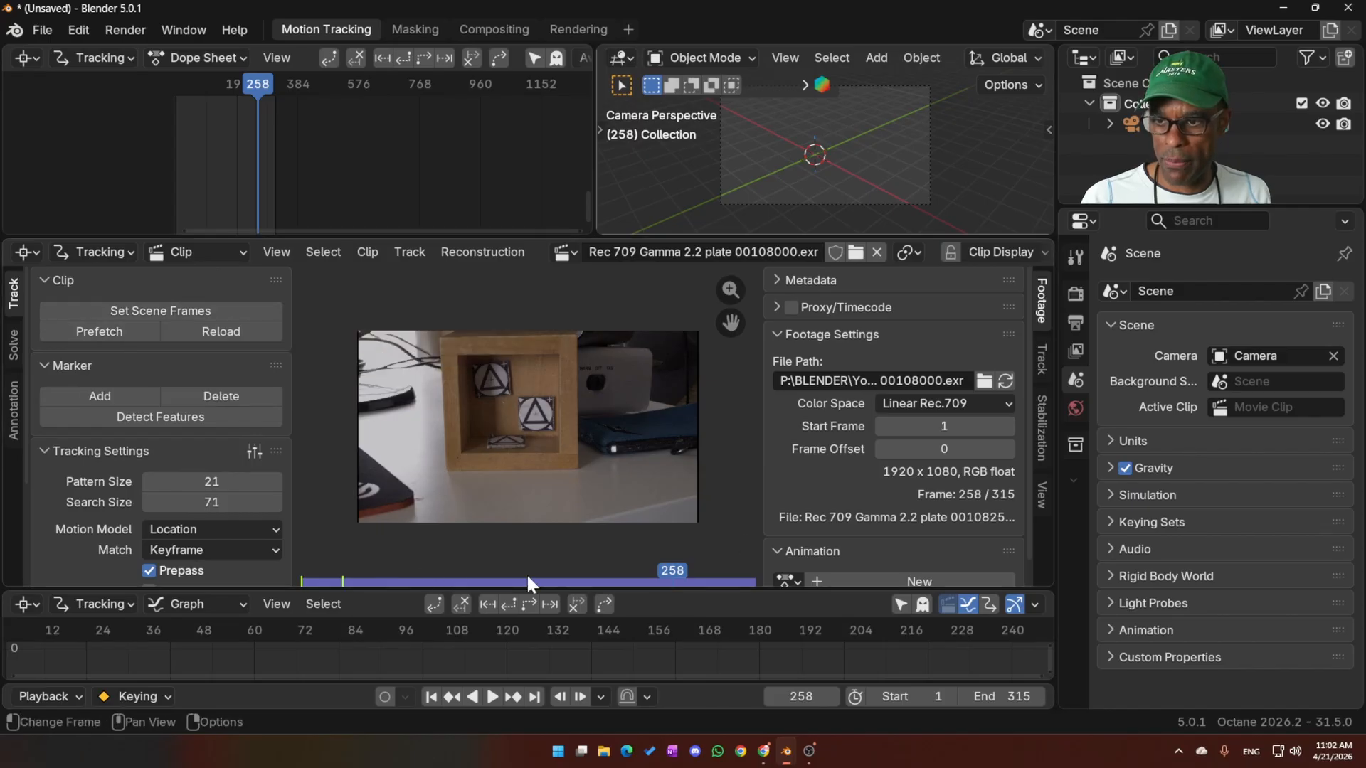
pyautogui.click(80, 27)
pyautogui.click(149, 295)
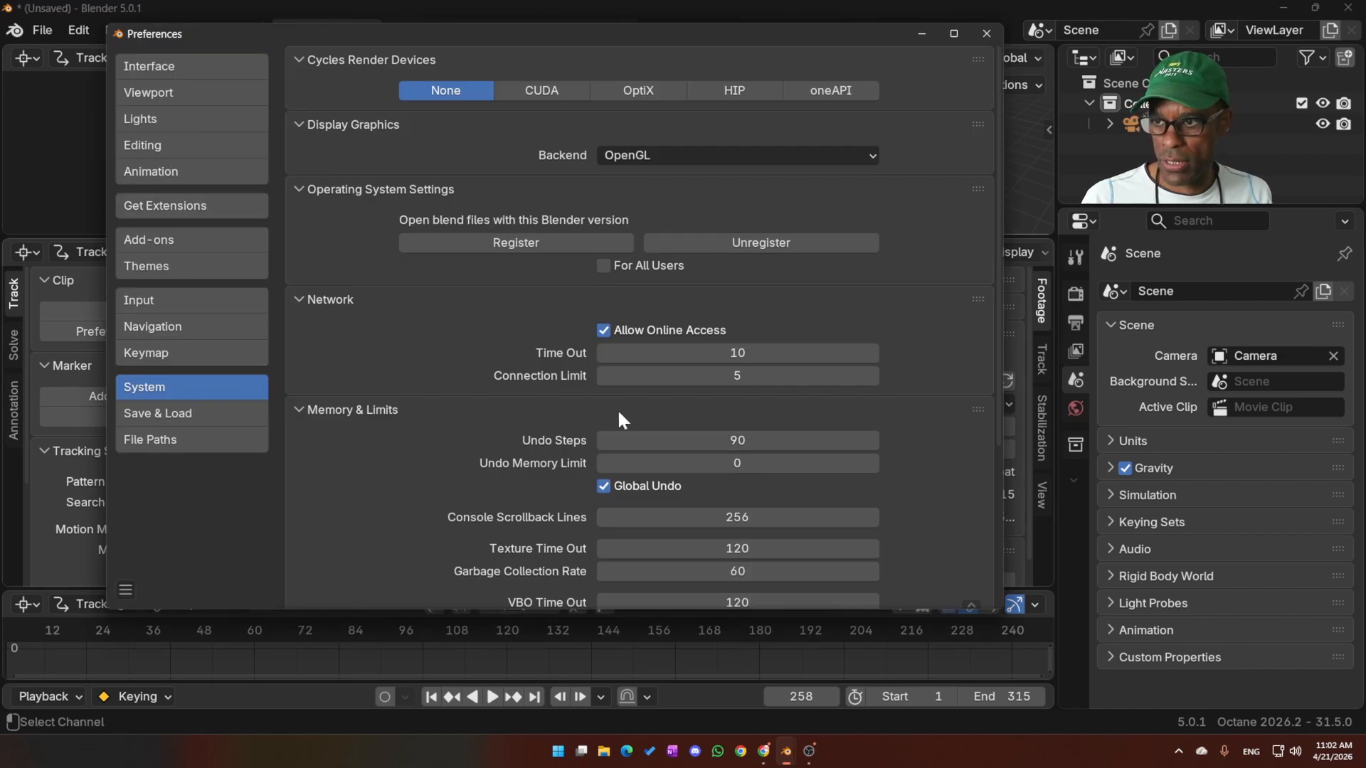
pyautogui.scroll(-6, 618, 419)
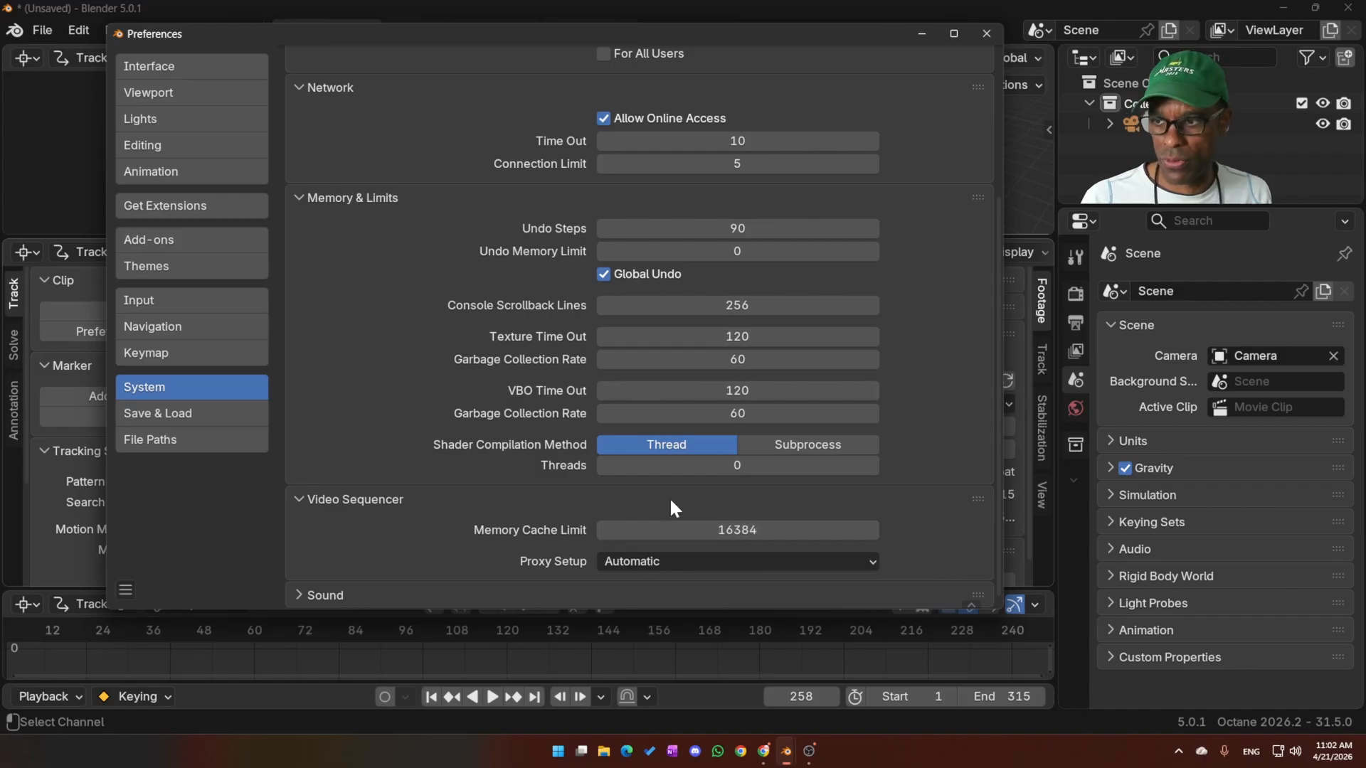
pyautogui.click(988, 30)
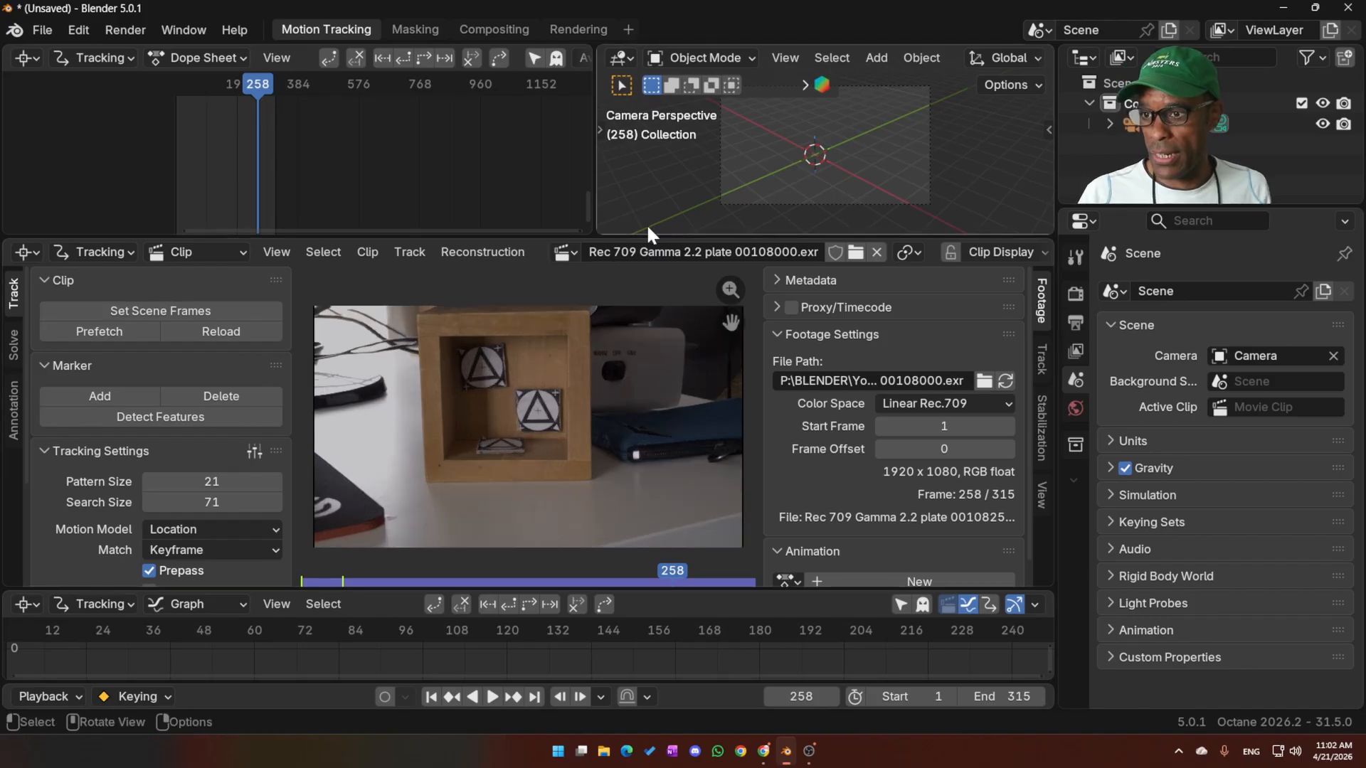
# - Enlarge the movie clip editor upward over the dope sheet and 3D view, and play the footage
pyautogui.moveTo(644, 238); pyautogui.dragTo(657, 35)
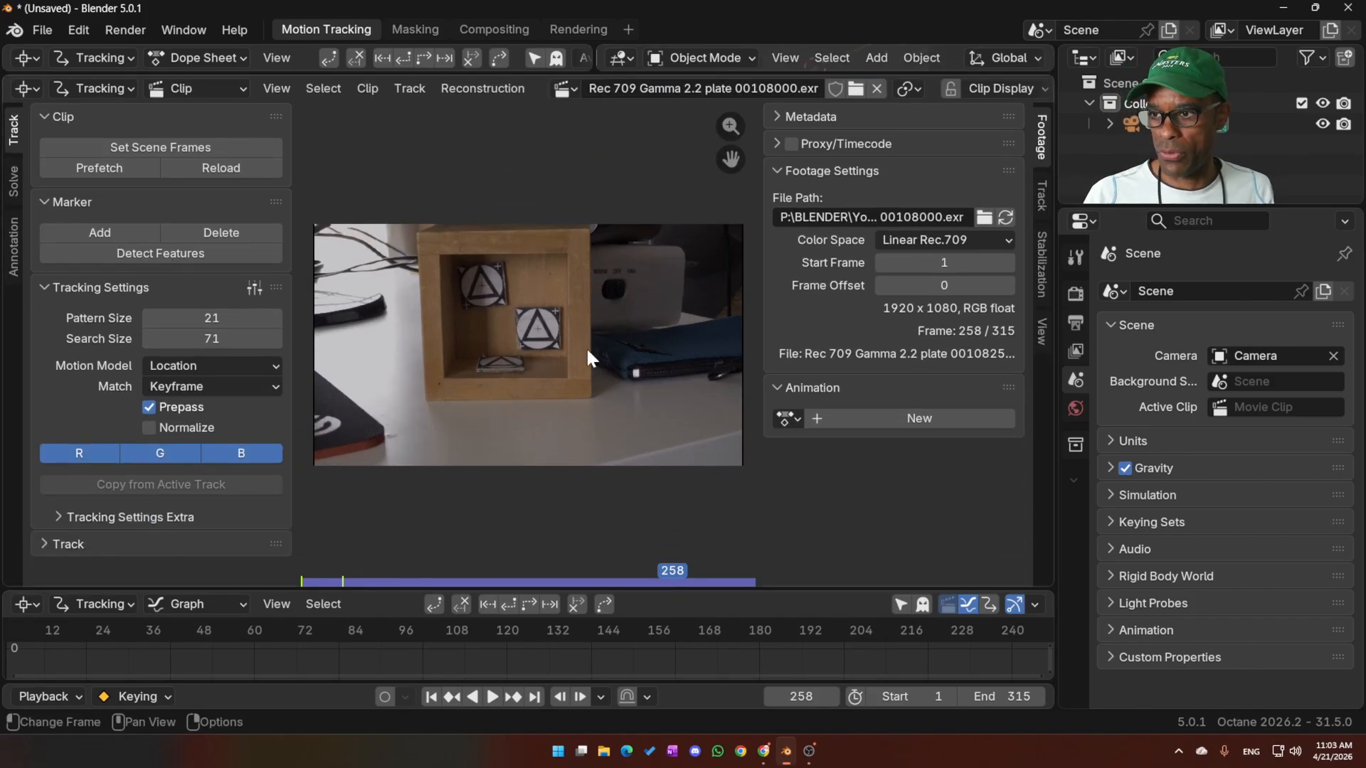
pyautogui.scroll(1, 578, 420)
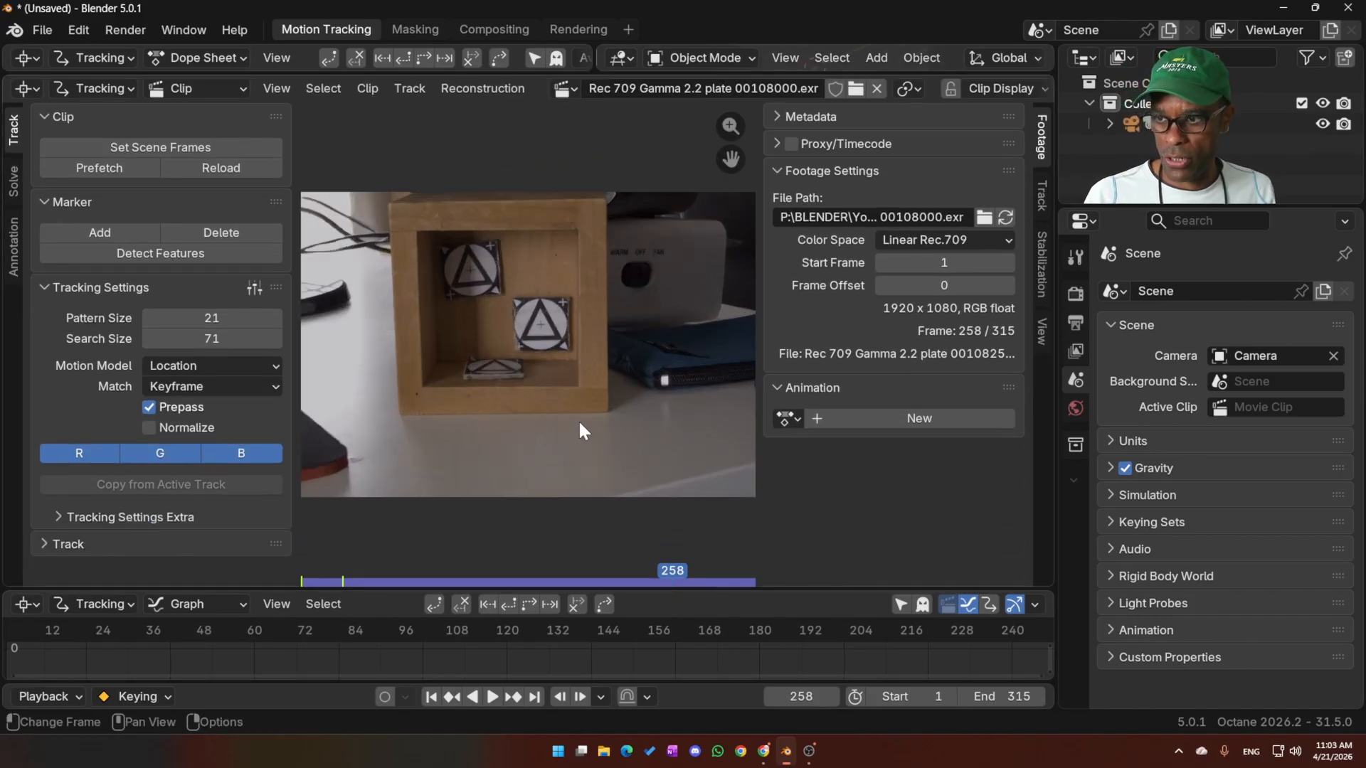
pyautogui.scroll(-1, 430, 334)
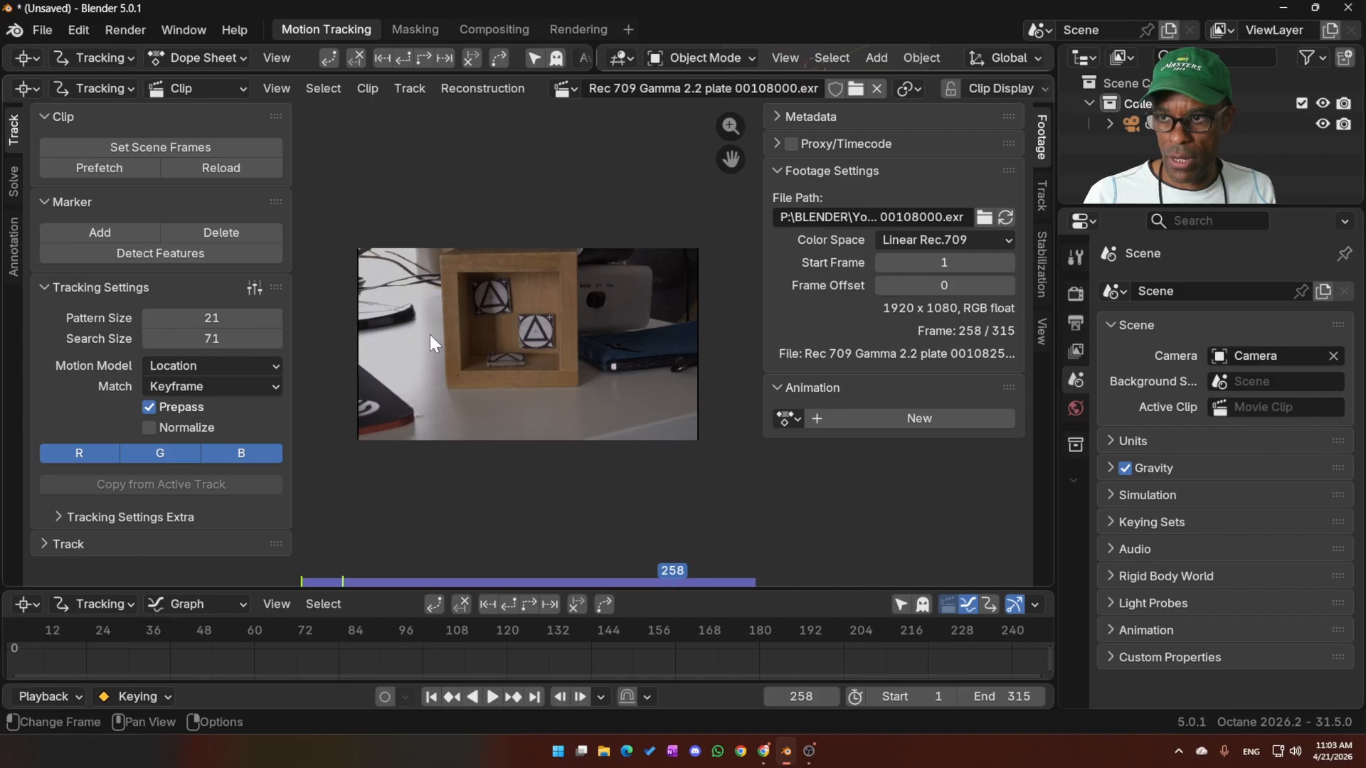
pyautogui.press('space')
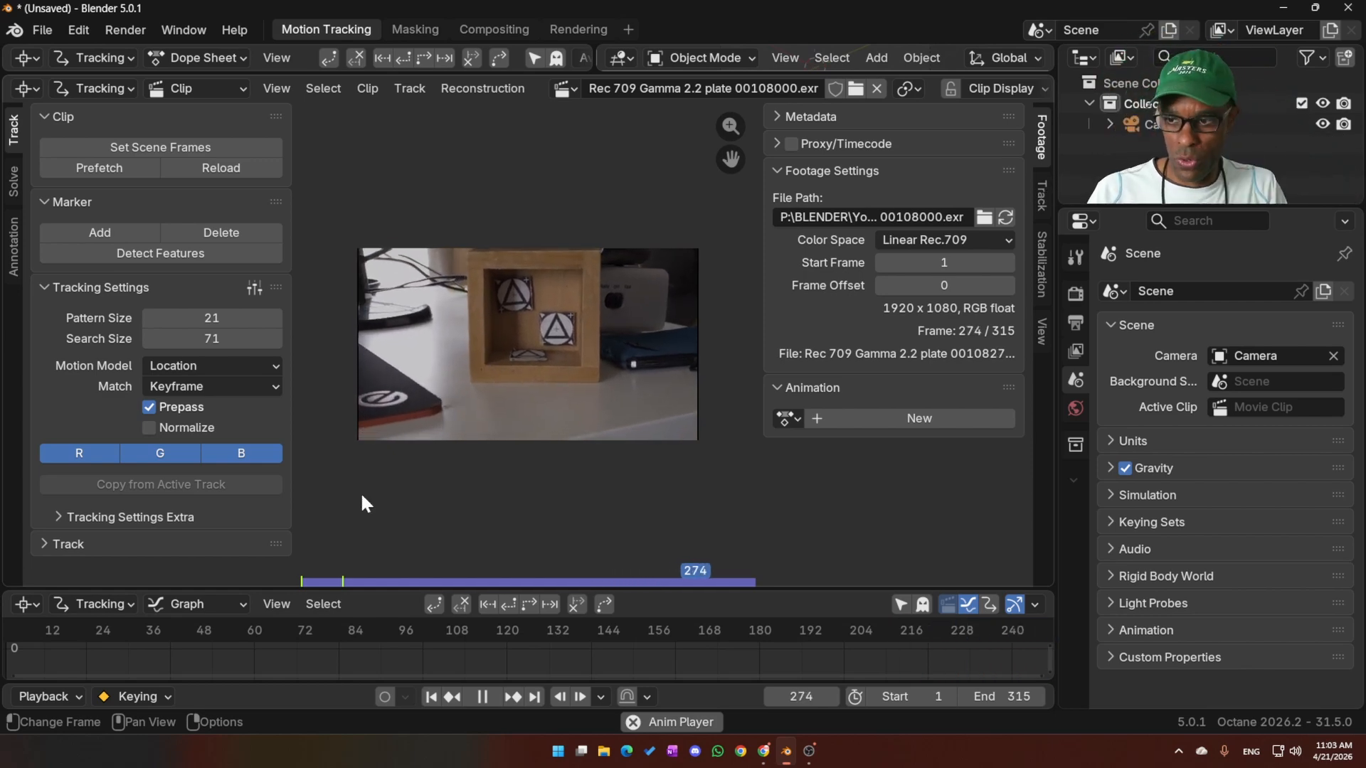
pyautogui.press('Escape')
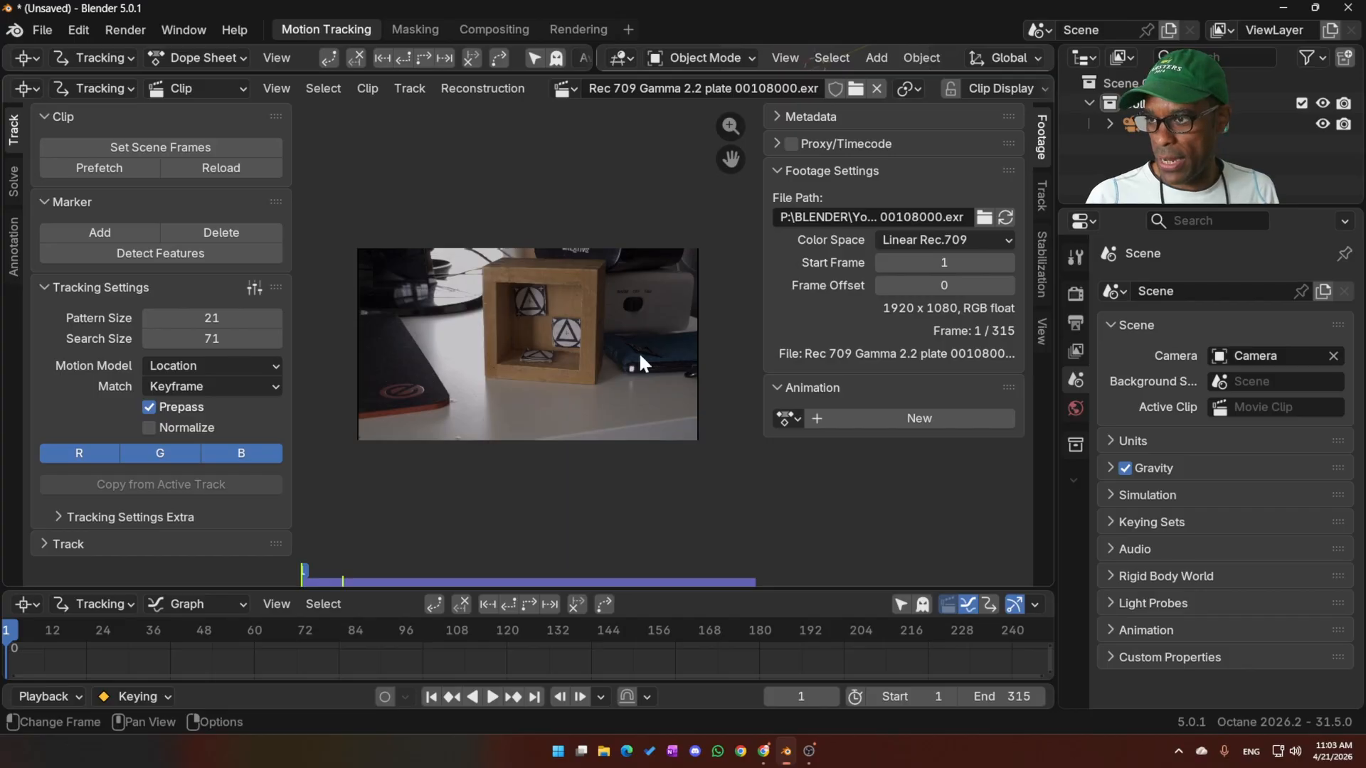
# - Add a tracking marker at the centre of the triangle on the right-hand card in the box and enlarge its pattern area
pyautogui.keyDown('ctrl'); pyautogui.click(565, 333); pyautogui.keyUp('ctrl')
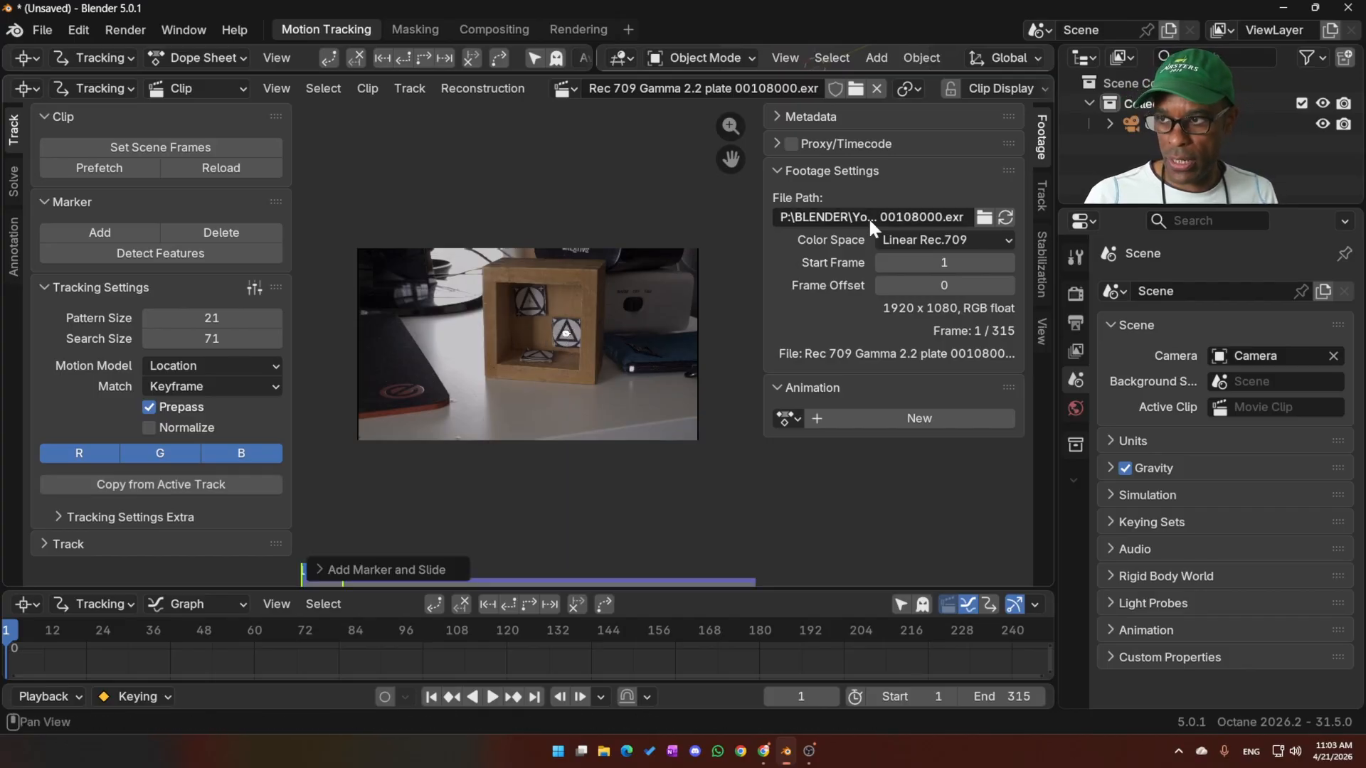
pyautogui.scroll(3, 636, 356)
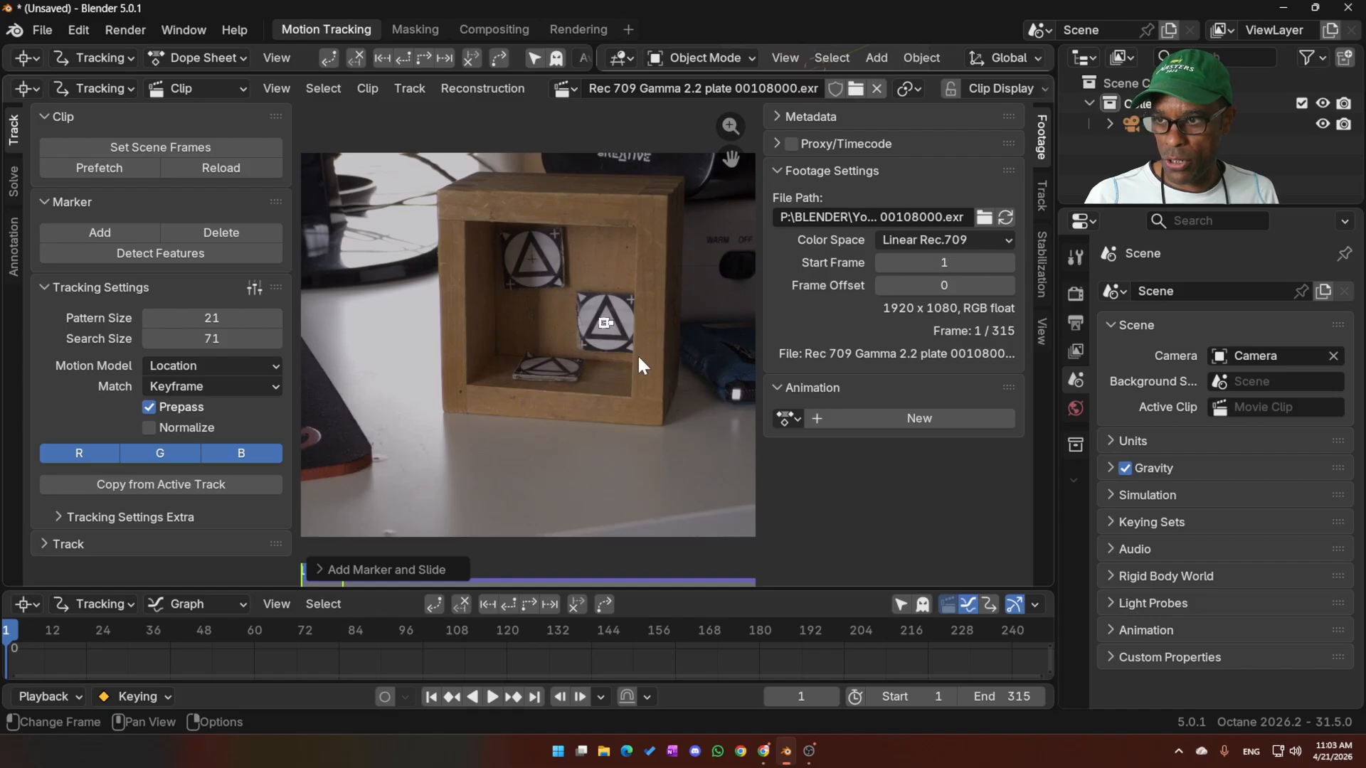
pyautogui.scroll(2, 638, 358)
pyautogui.press('s')
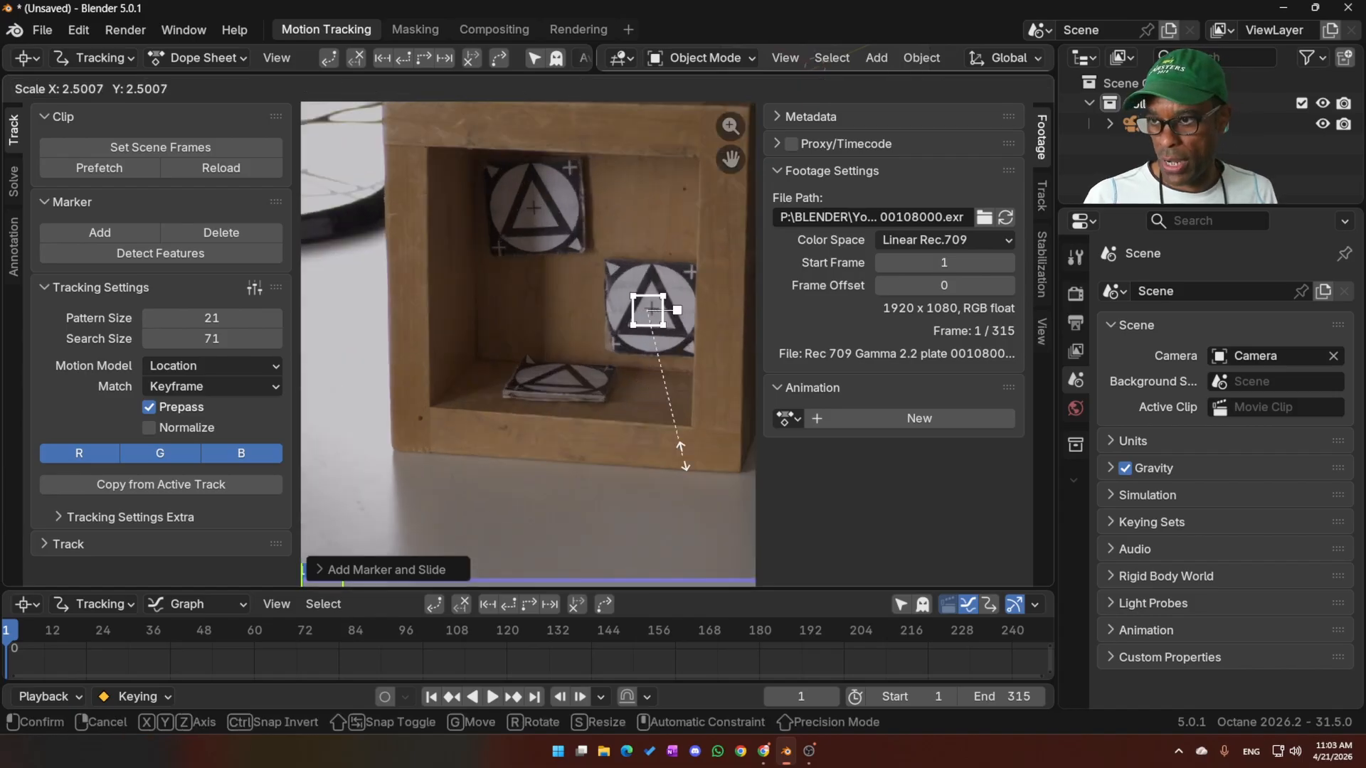
pyautogui.click(709, 524)
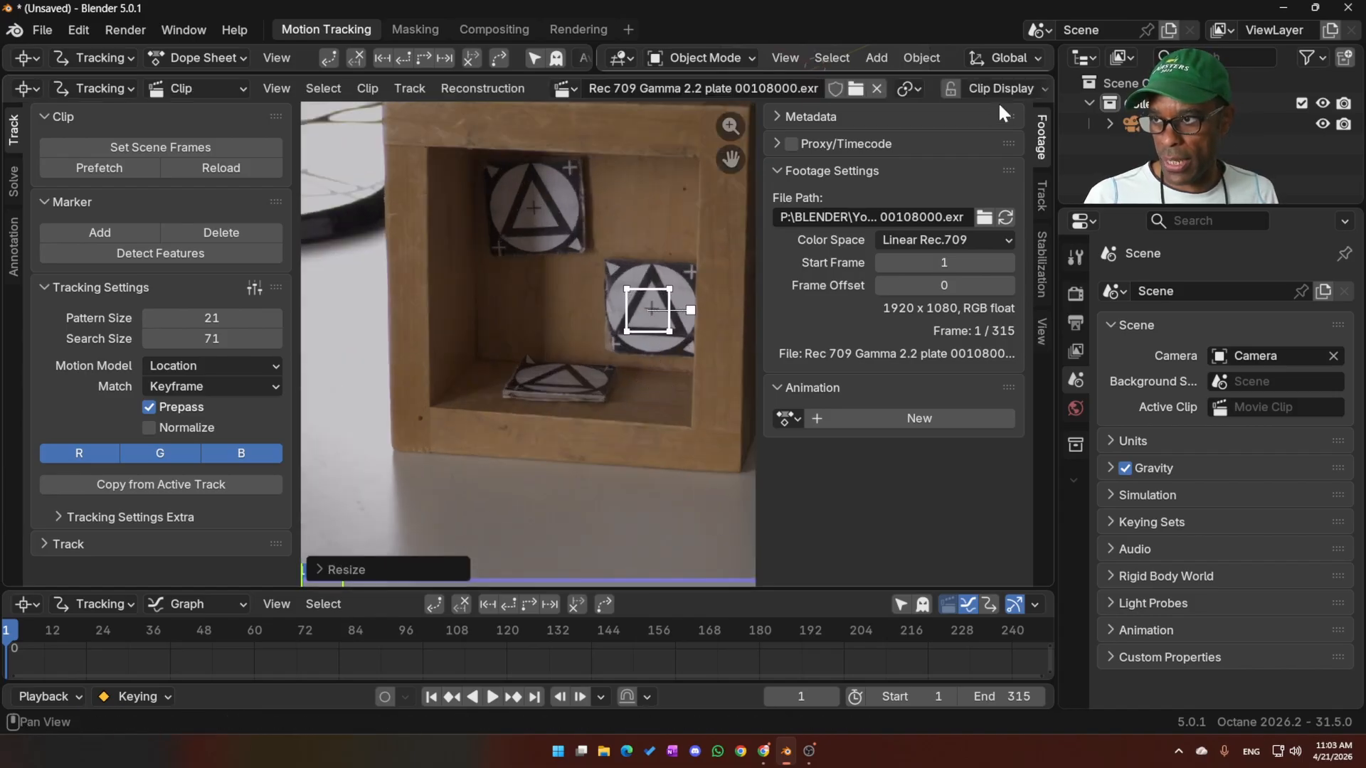
# - Show the marker's track properties, make the track preview slightly taller and nudge the marker on the card
pyautogui.click(1042, 194)
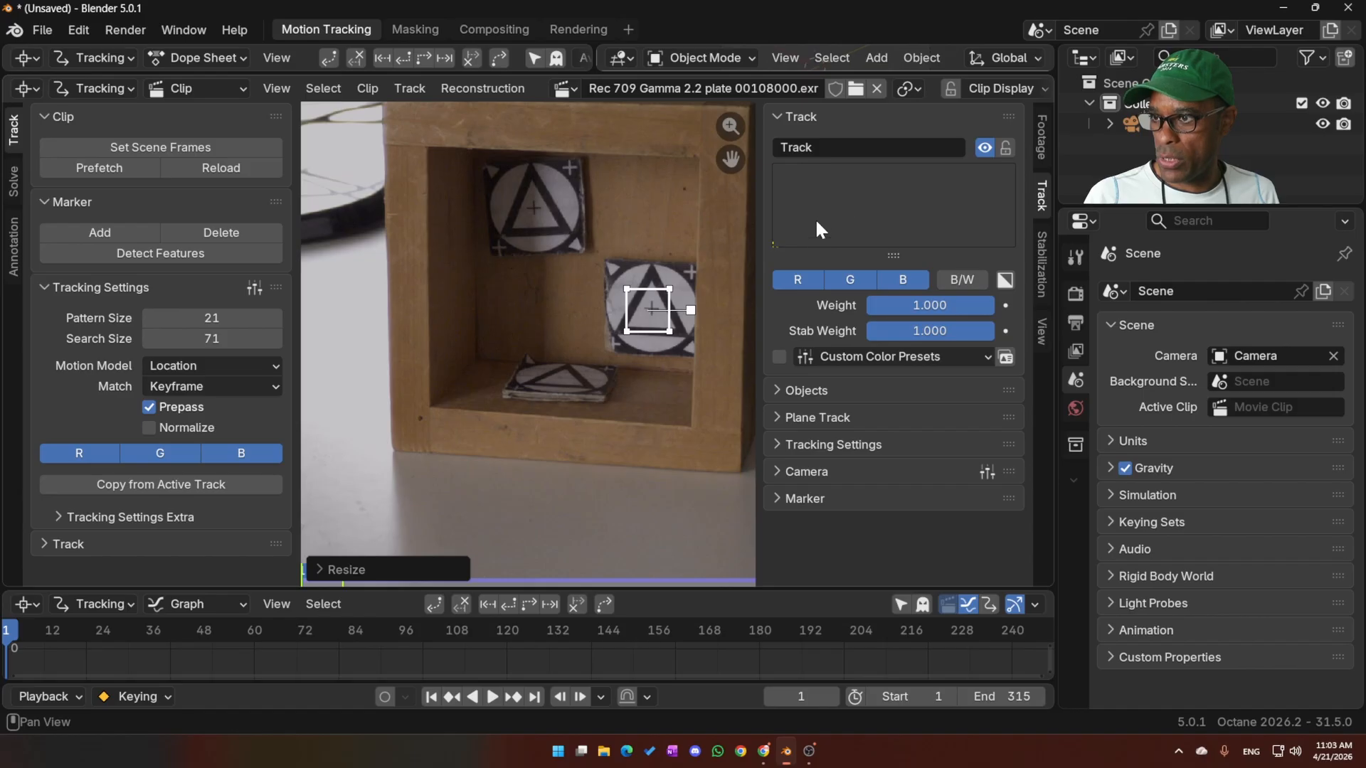
pyautogui.moveTo(818, 255); pyautogui.dragTo(817, 259)
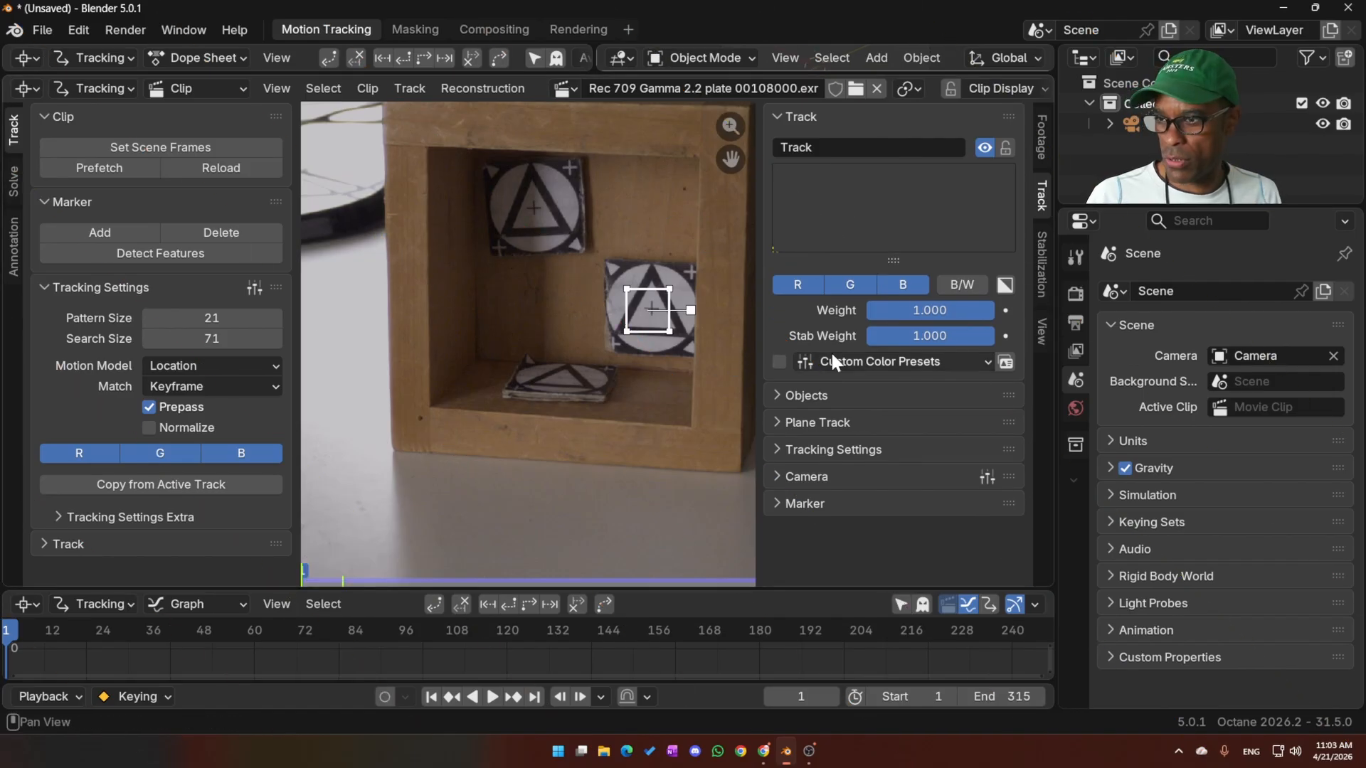
pyautogui.press('g')
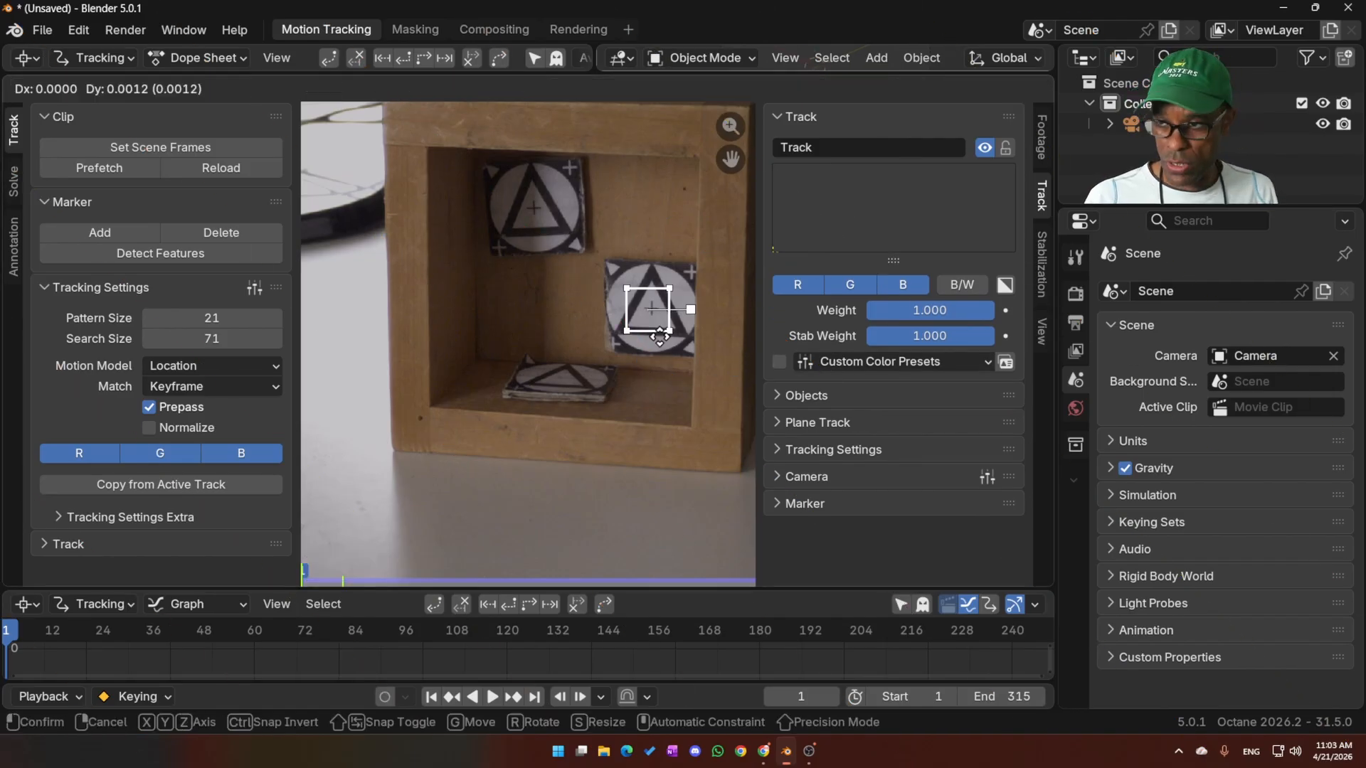
pyautogui.click(676, 339)
# - Start a new VFX file and load the movie clip "Linear Rec 2020 plate .mp4"
pyautogui.click(44, 28)
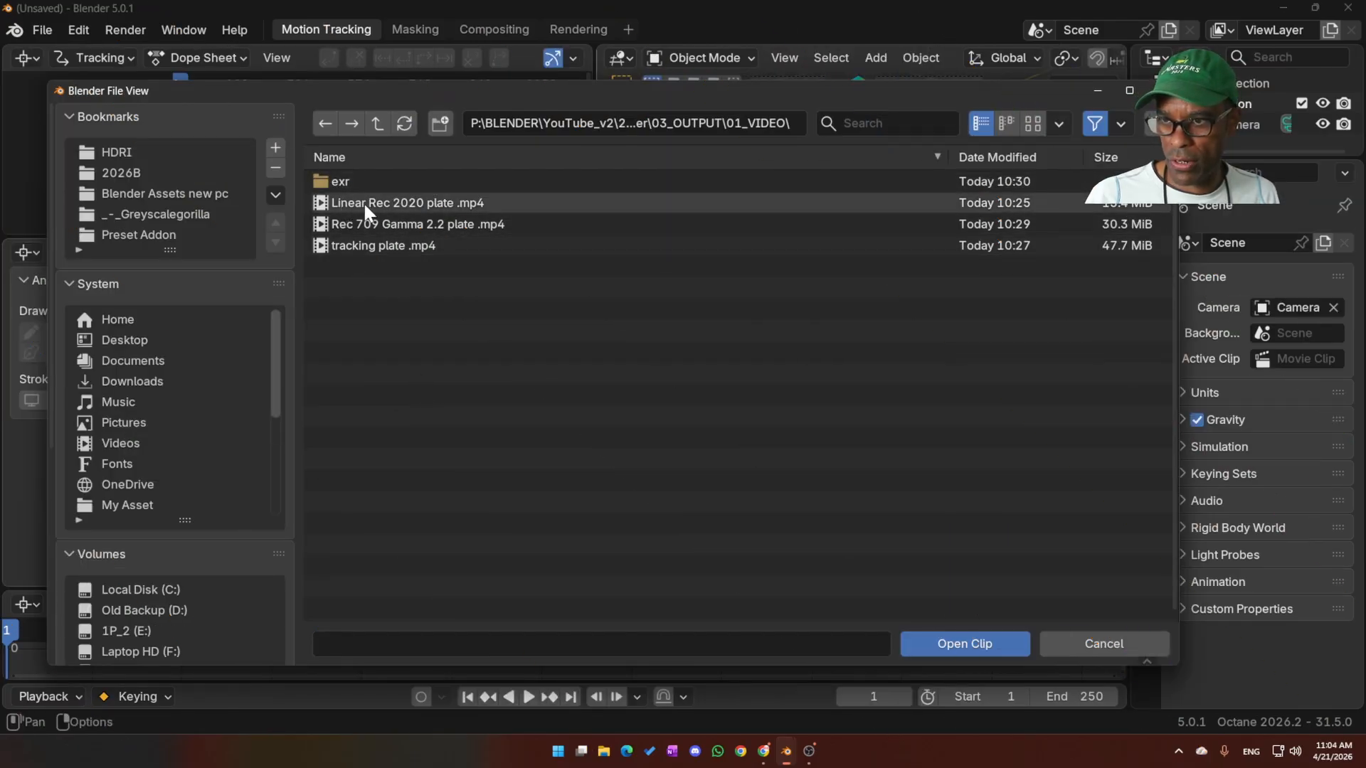
pyautogui.click(398, 205)
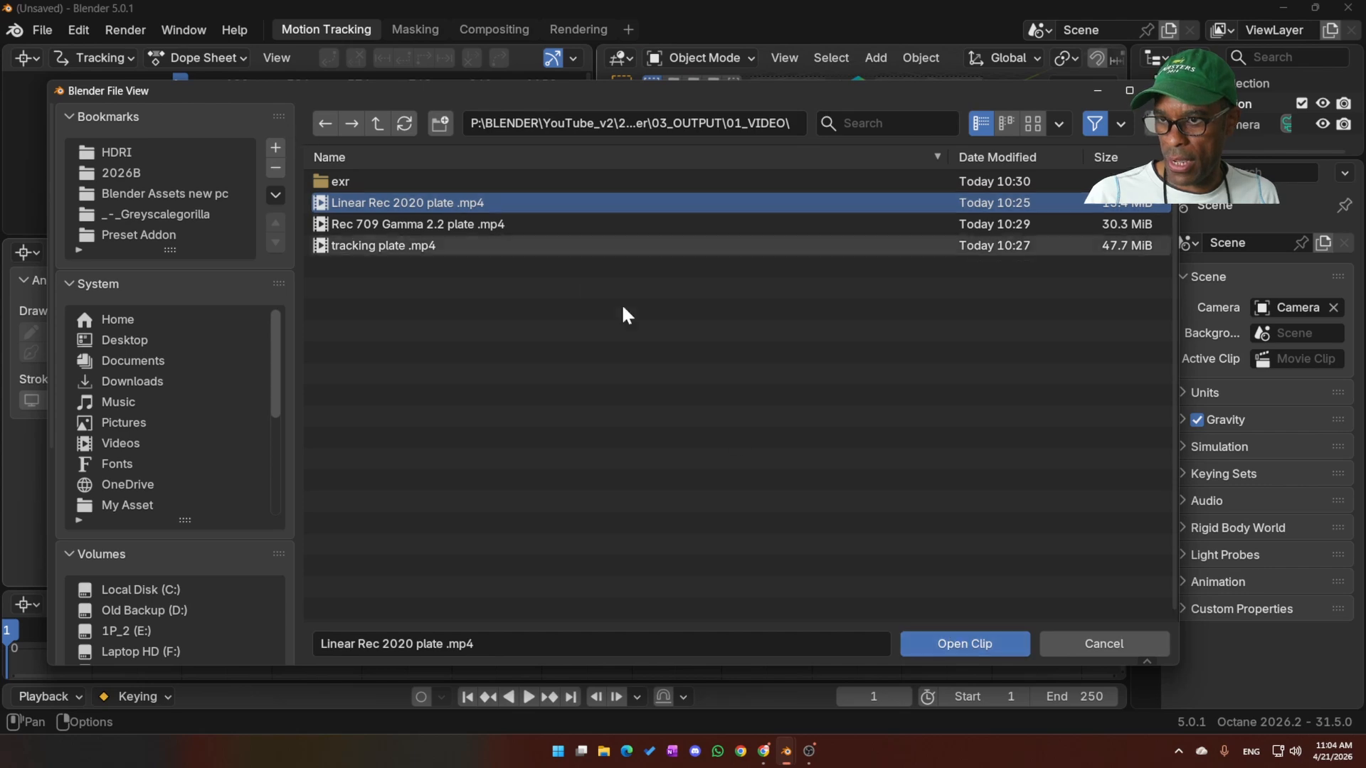
pyautogui.click(954, 640)
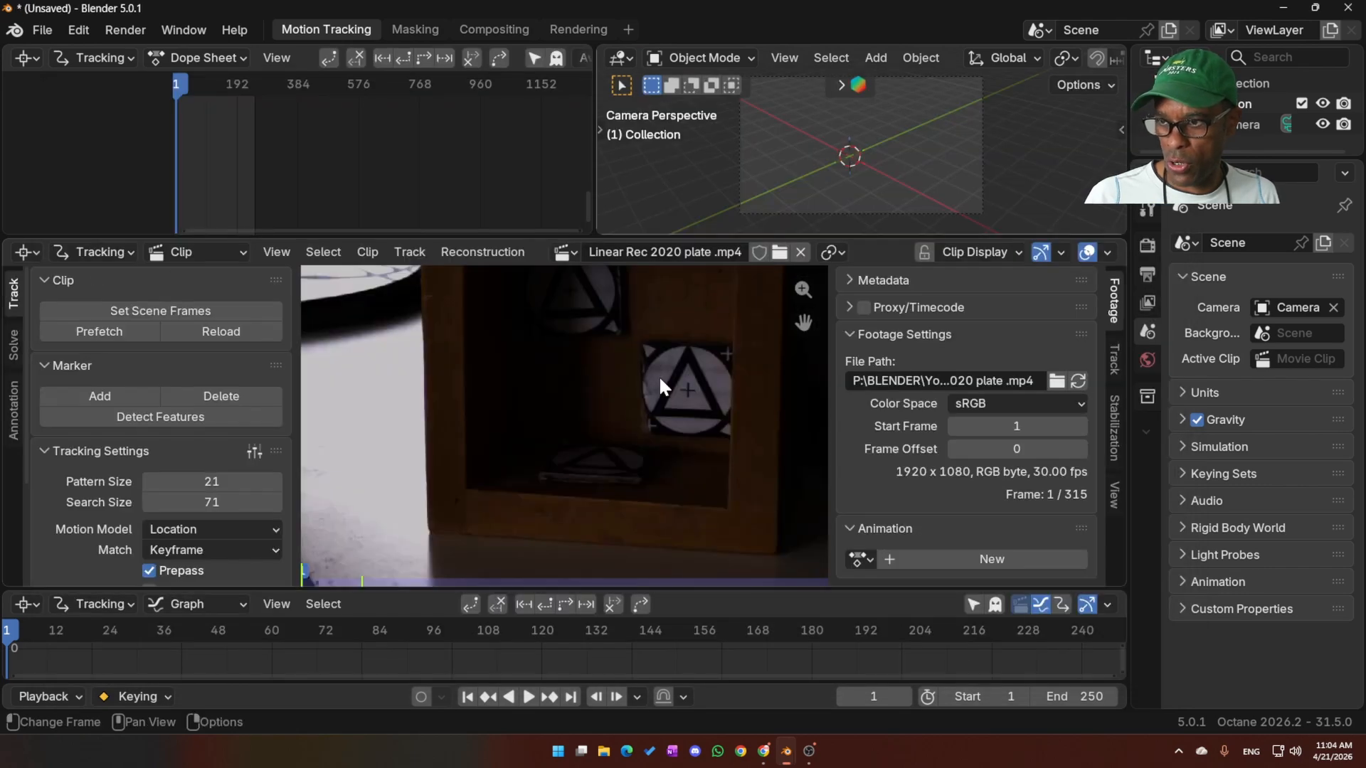
# - Try the Rec.2020 and Filmic sRGB color spaces on the clip, and settle on Linear Rec.2020
pyautogui.scroll(-2, 660, 385)
pyautogui.click(1114, 311)
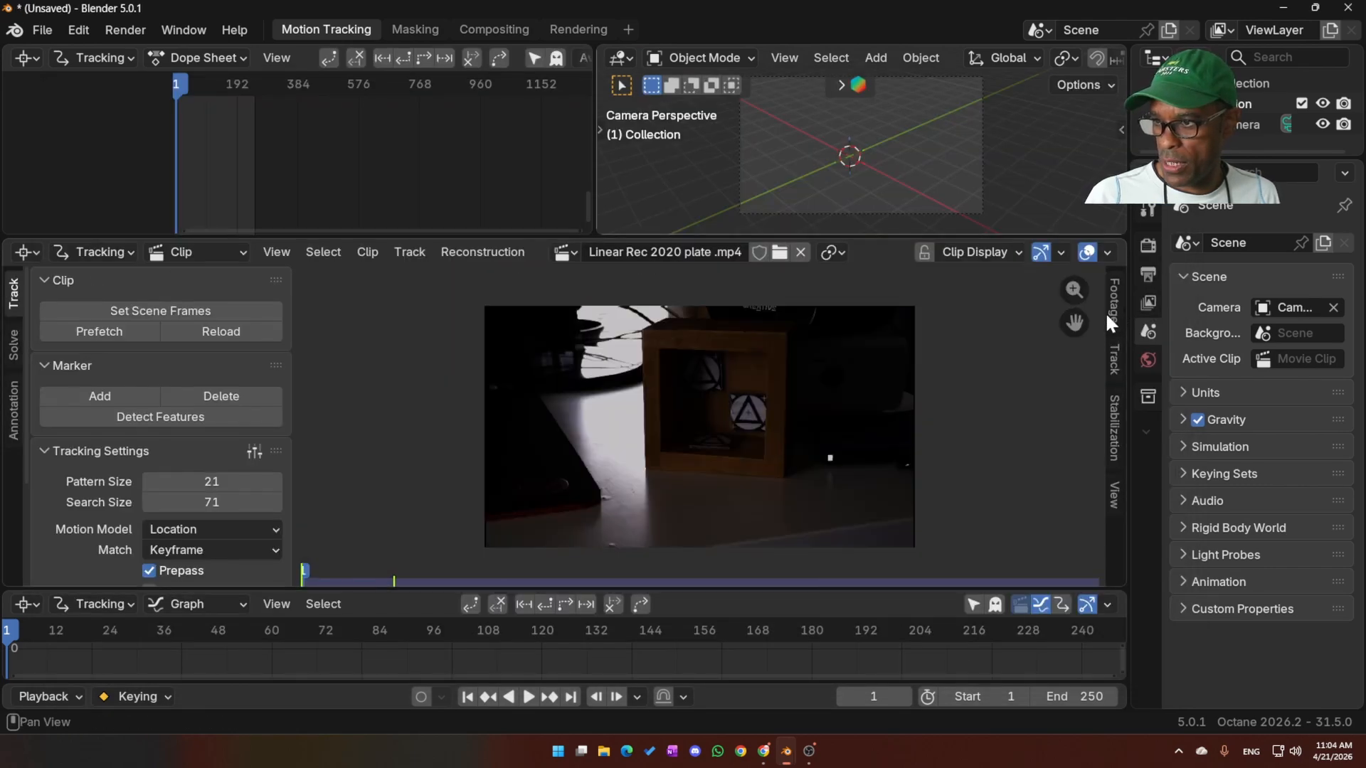
pyautogui.click(1106, 313)
pyautogui.click(1003, 404)
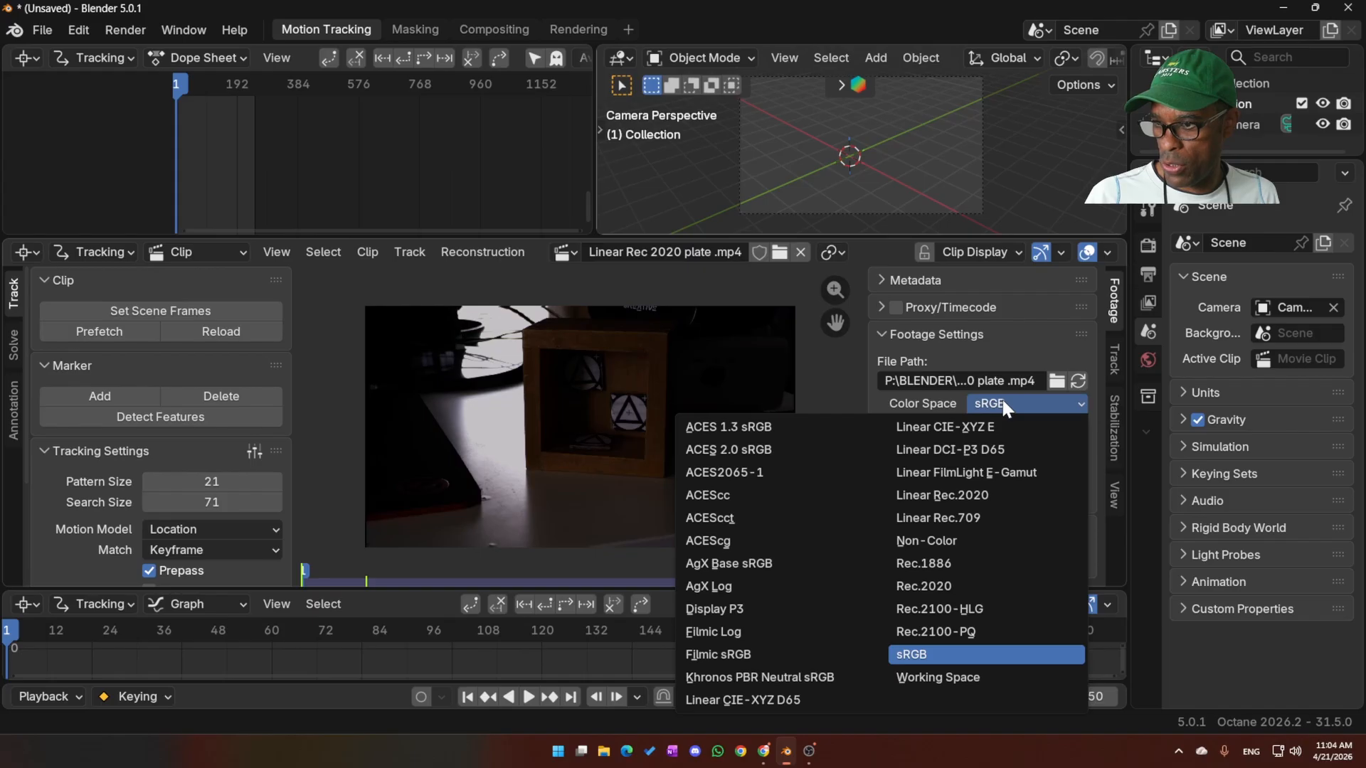
pyautogui.click(967, 579)
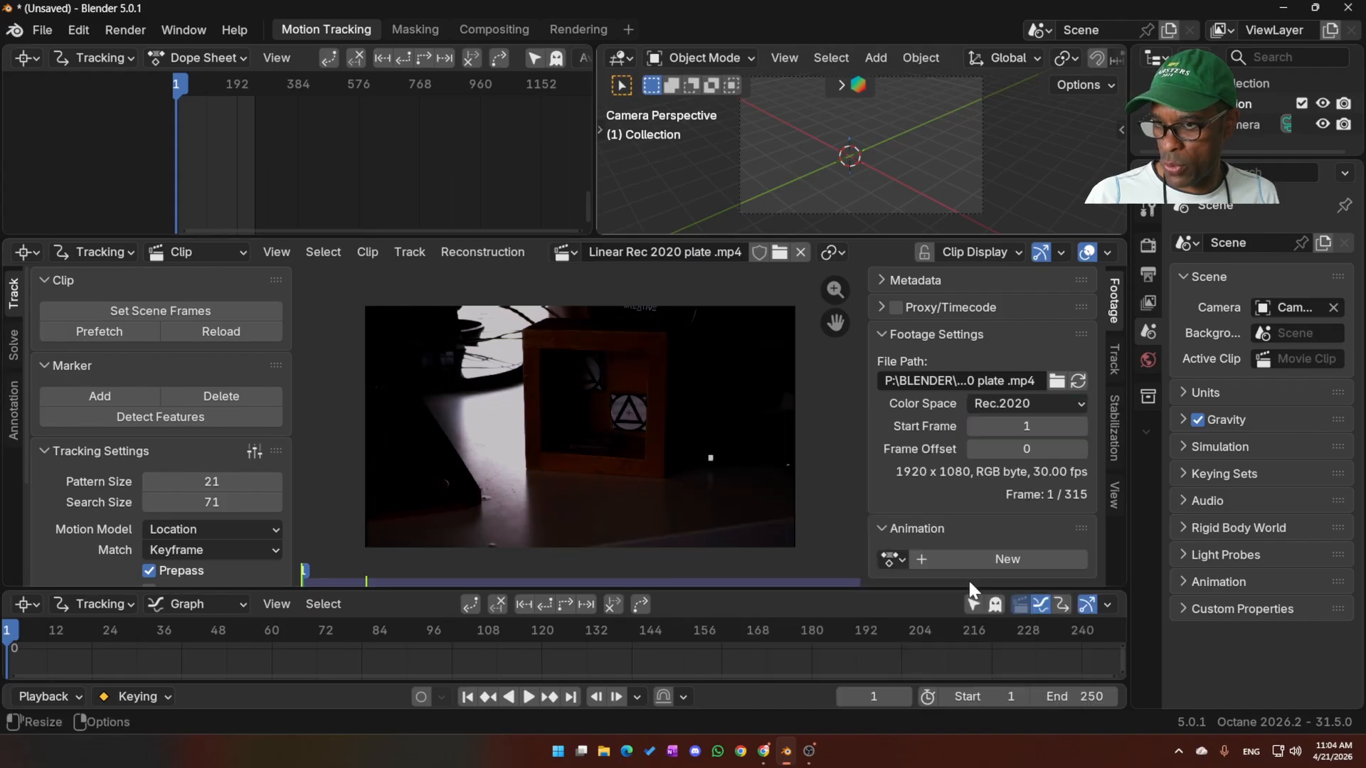
pyautogui.click(1001, 403)
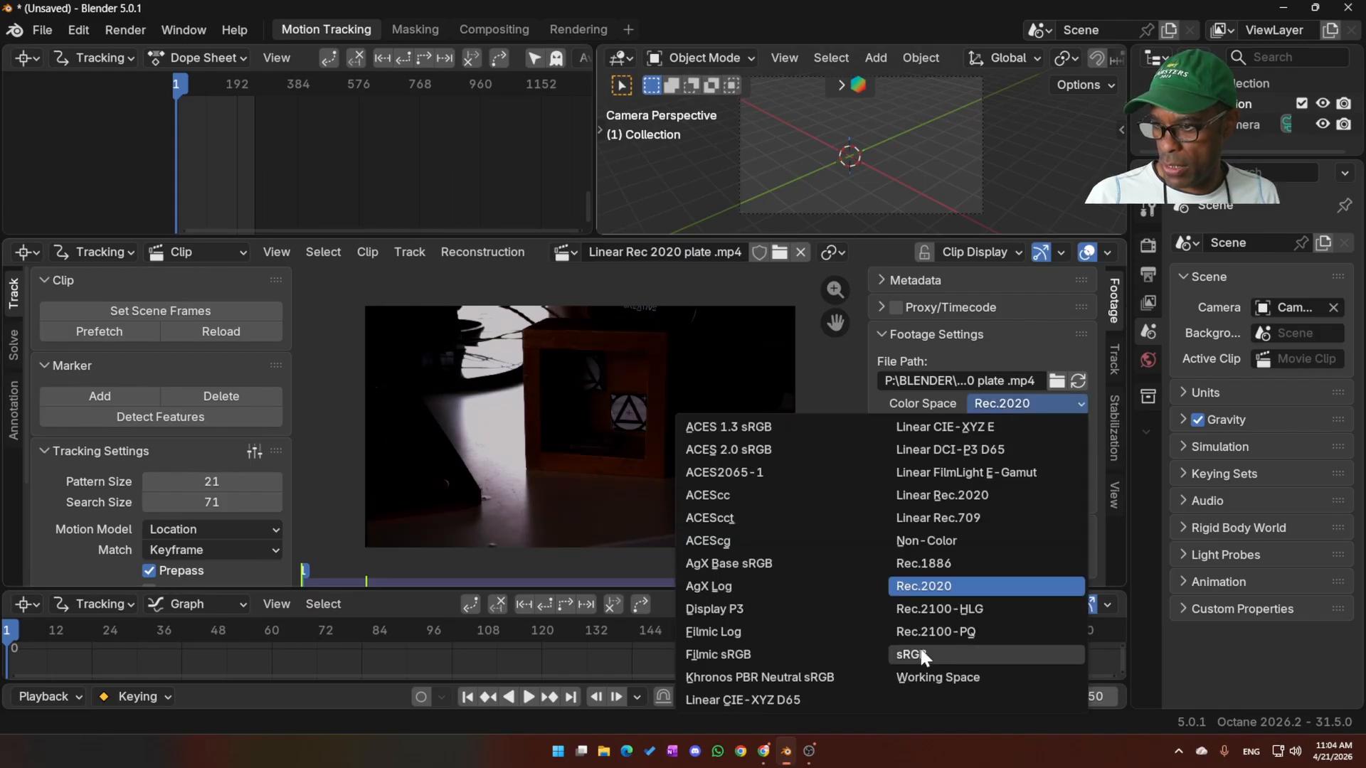
pyautogui.click(776, 650)
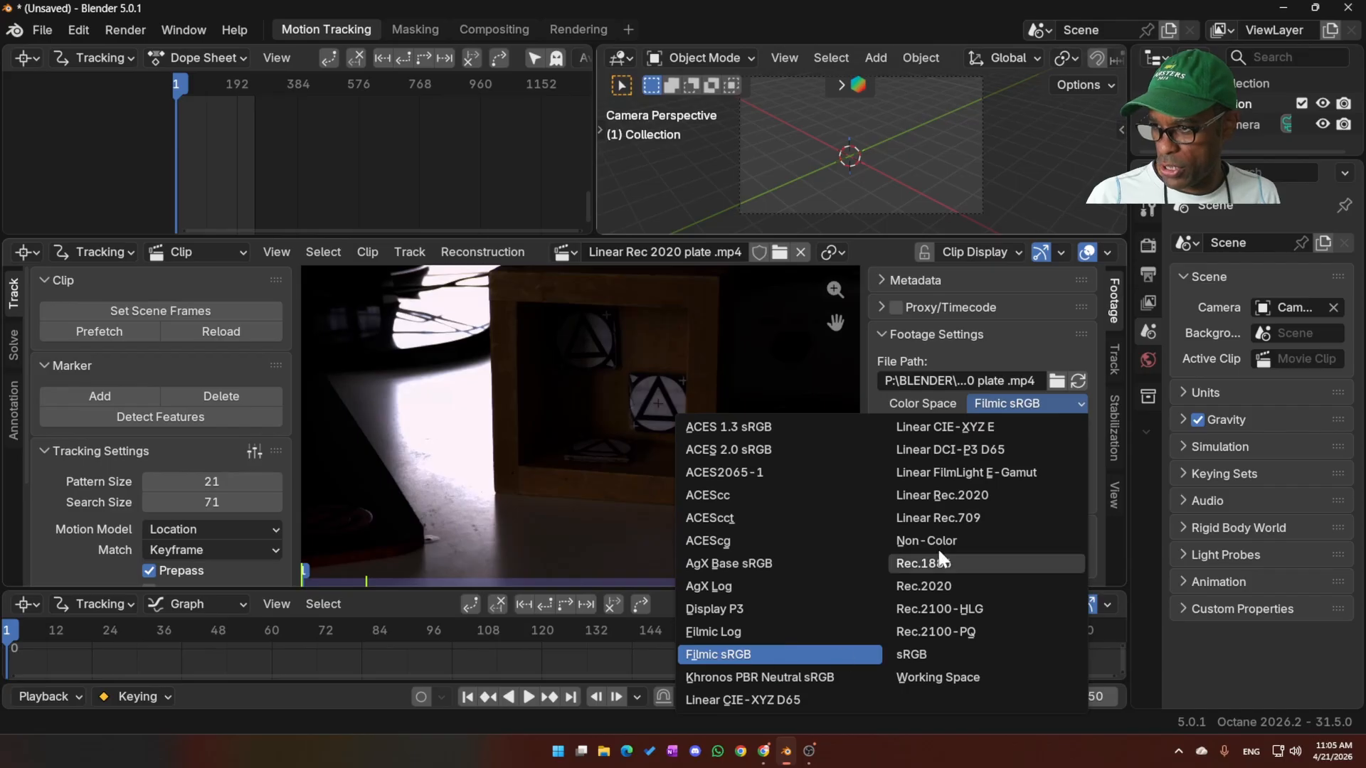
pyautogui.click(974, 496)
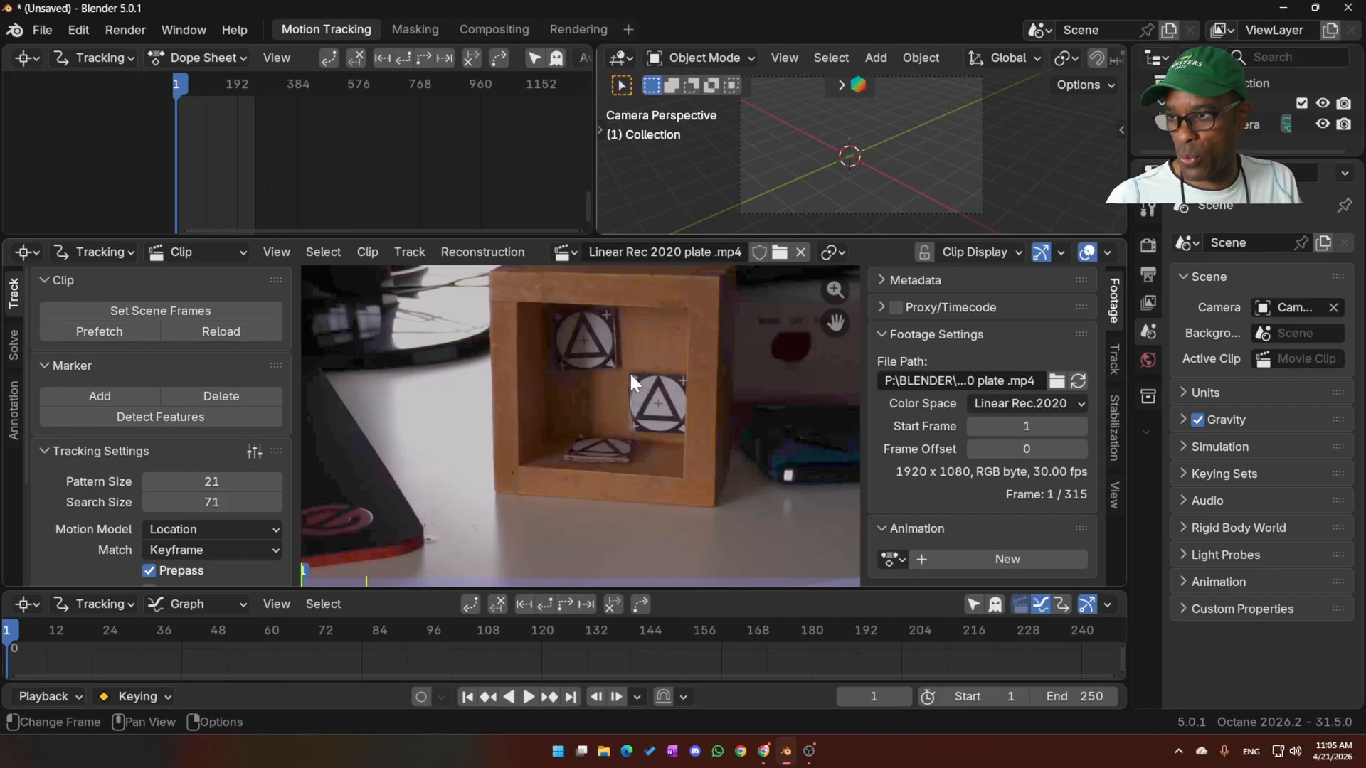
# - Add a tracking marker on the triangle of the right-hand card and scale its pattern area up over the triangle
pyautogui.scroll(-1, 629, 371)
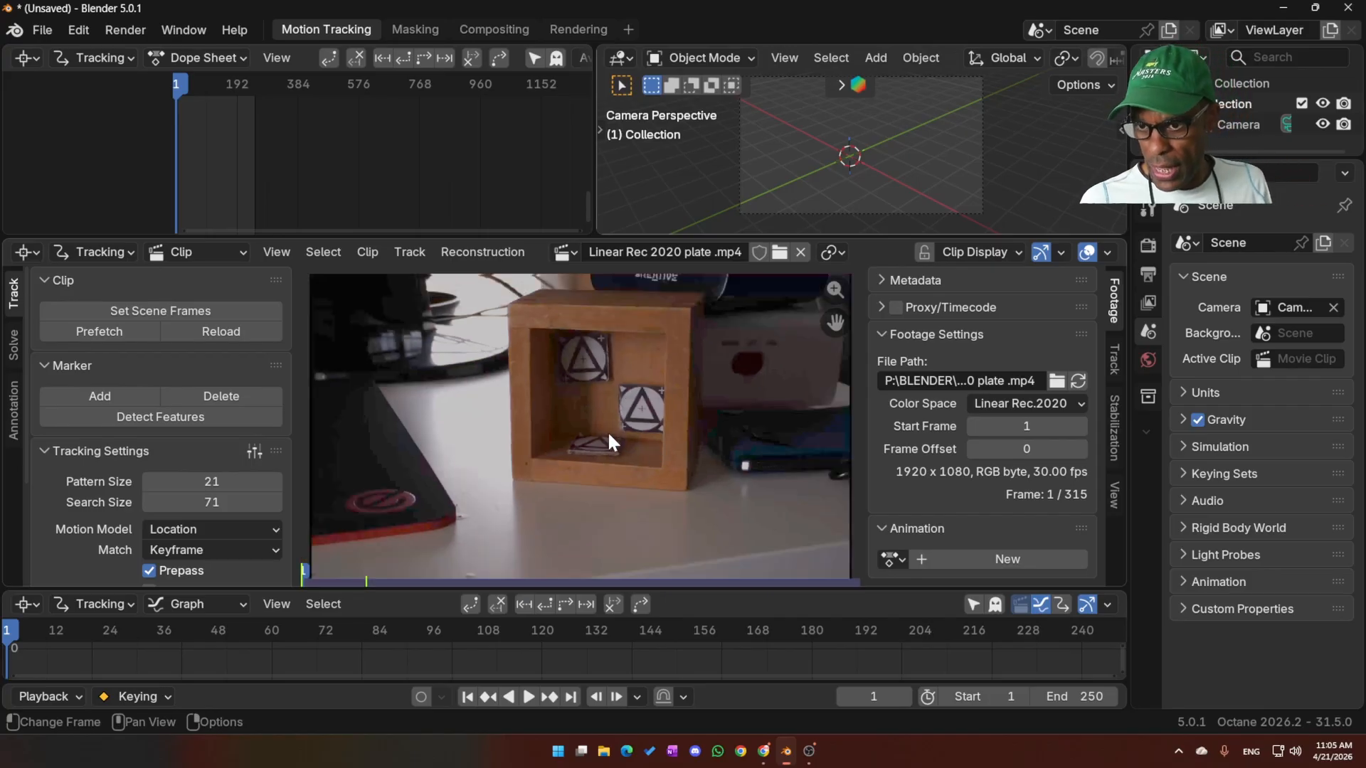
pyautogui.keyDown('ctrl'); pyautogui.click(641, 407); pyautogui.keyUp('ctrl')
pyautogui.press('s')
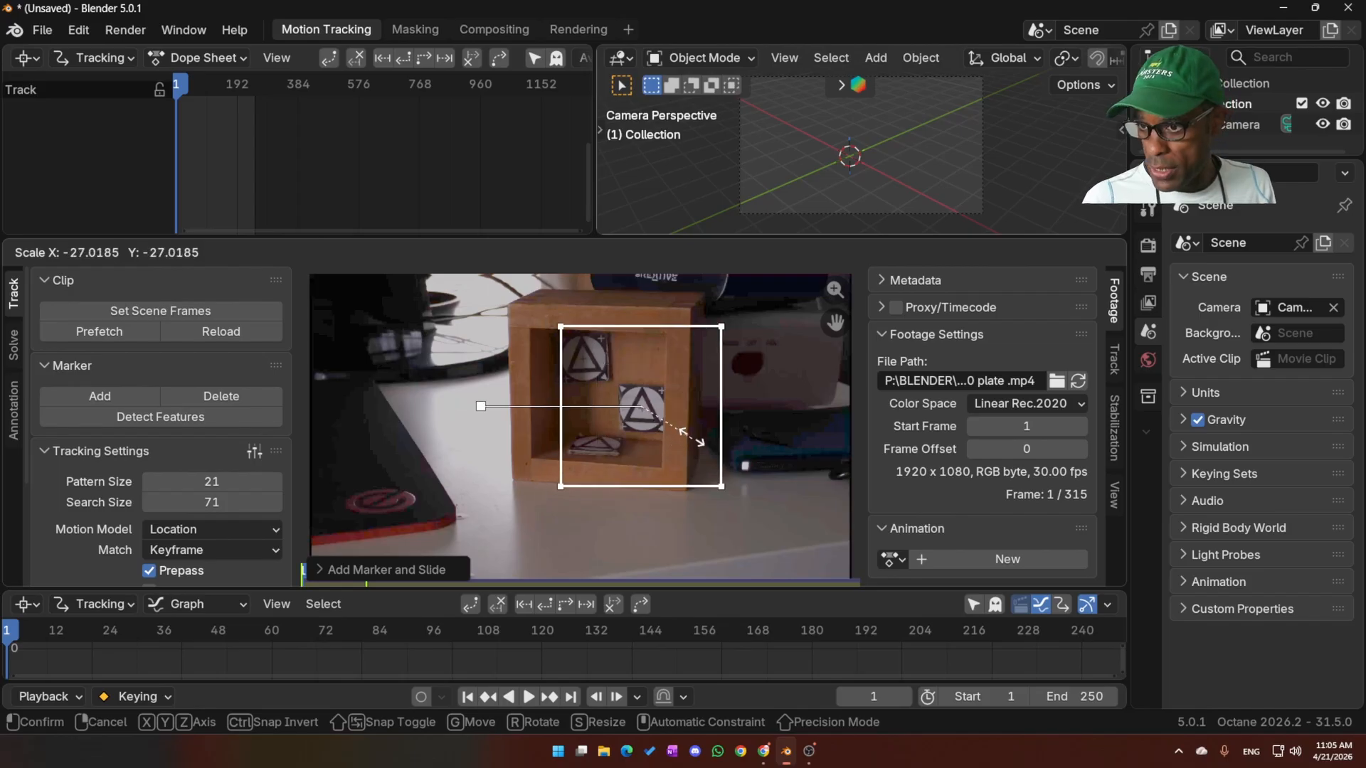
pyautogui.click(650, 418)
# - Show the new marker's track preview and test it by shifting the marker around the right-hand card
pyautogui.click(1115, 355)
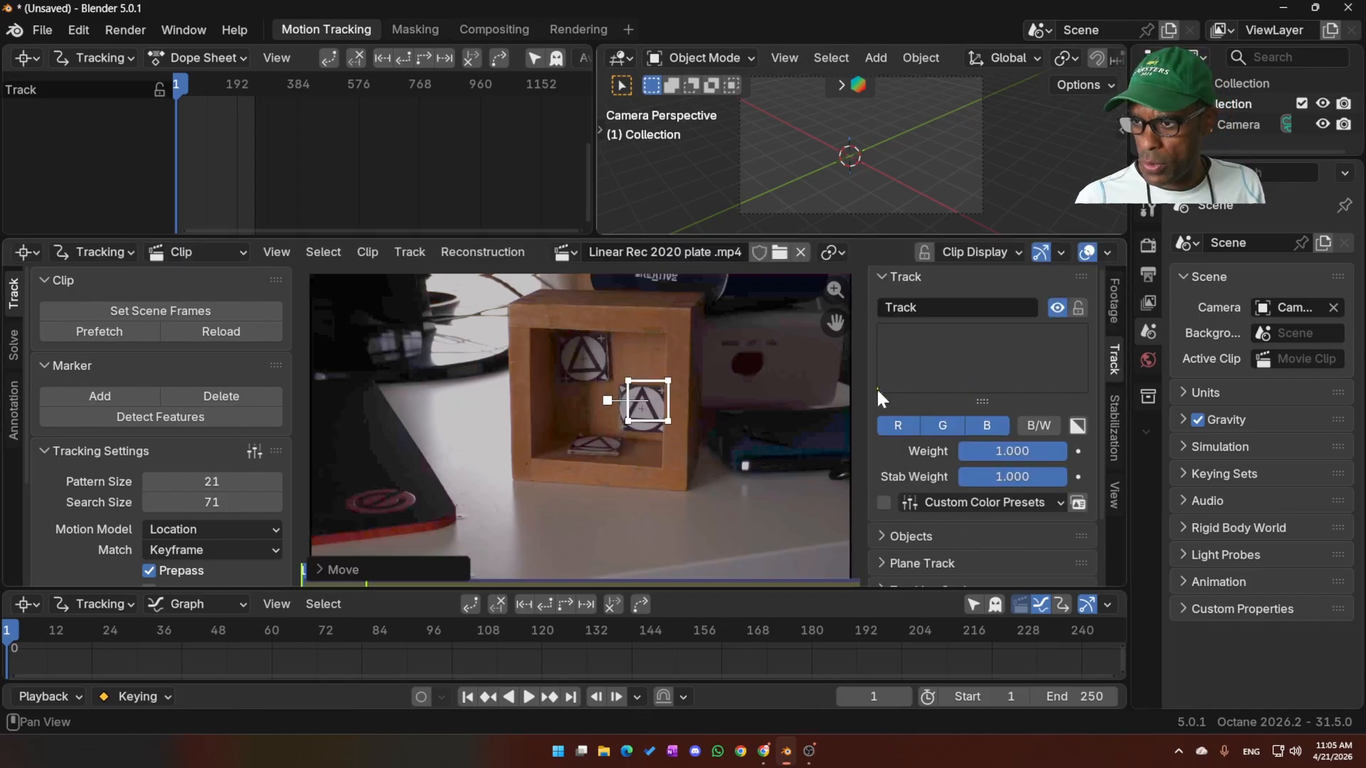
pyautogui.click(879, 391)
pyautogui.moveTo(988, 361); pyautogui.dragTo(996, 328)
pyautogui.moveTo(643, 412); pyautogui.dragTo(639, 406)
# - Start a new General file without saving the current one
pyautogui.click(46, 23)
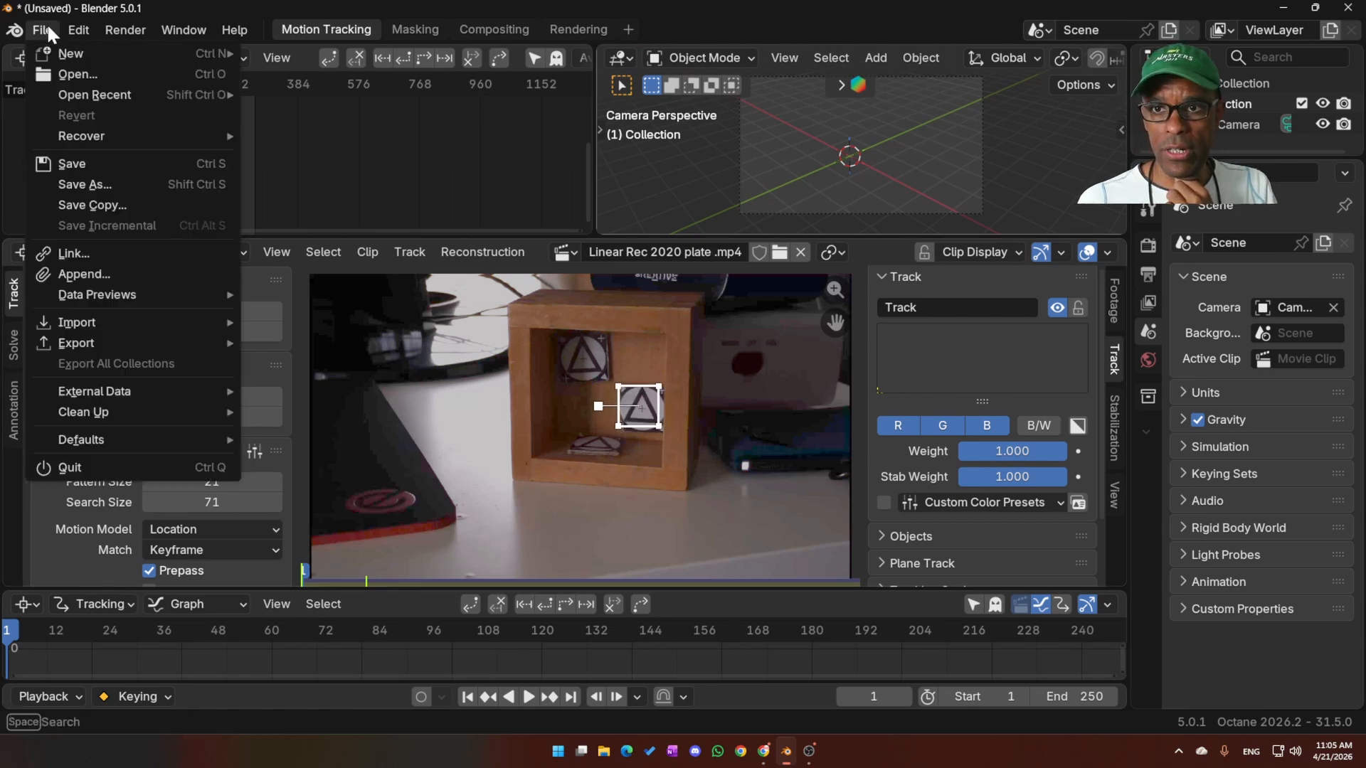
pyautogui.moveTo(85, 53)
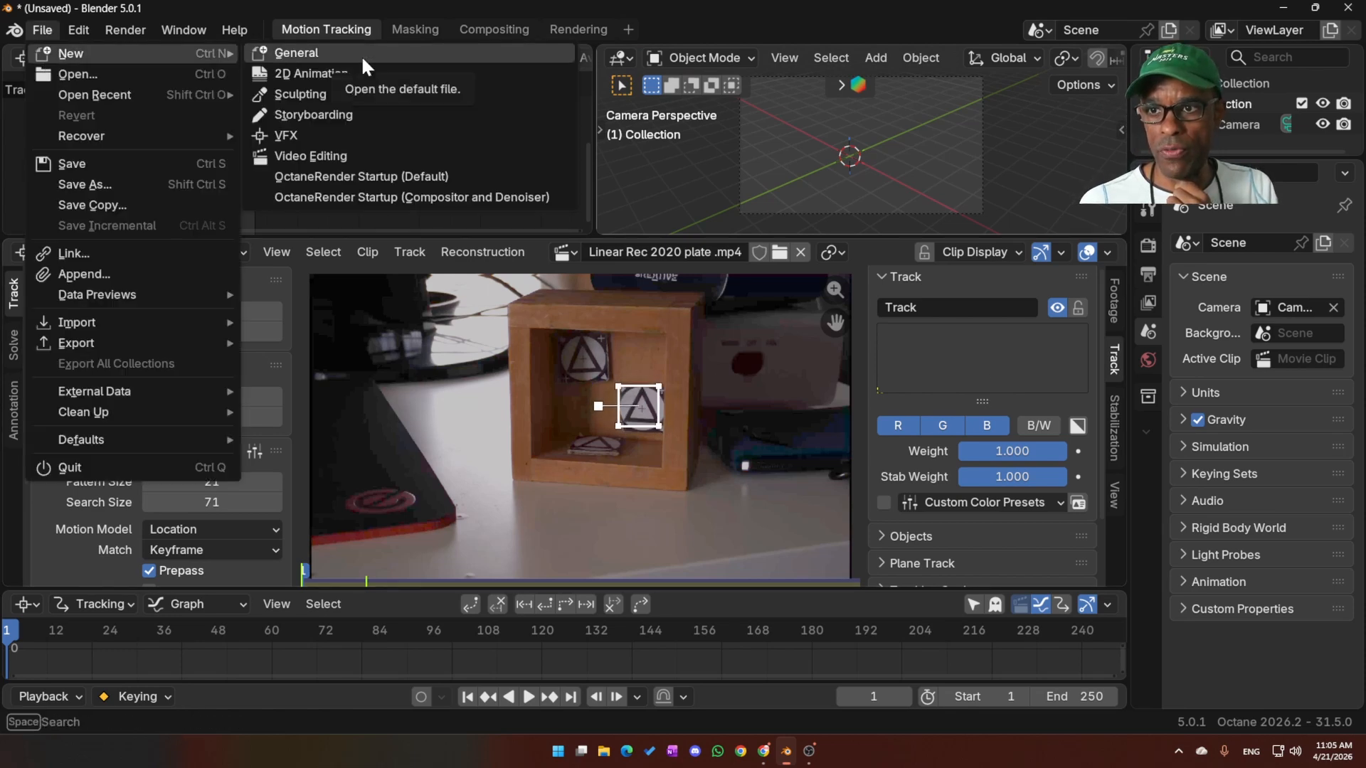
pyautogui.click(313, 52)
pyautogui.click(711, 406)
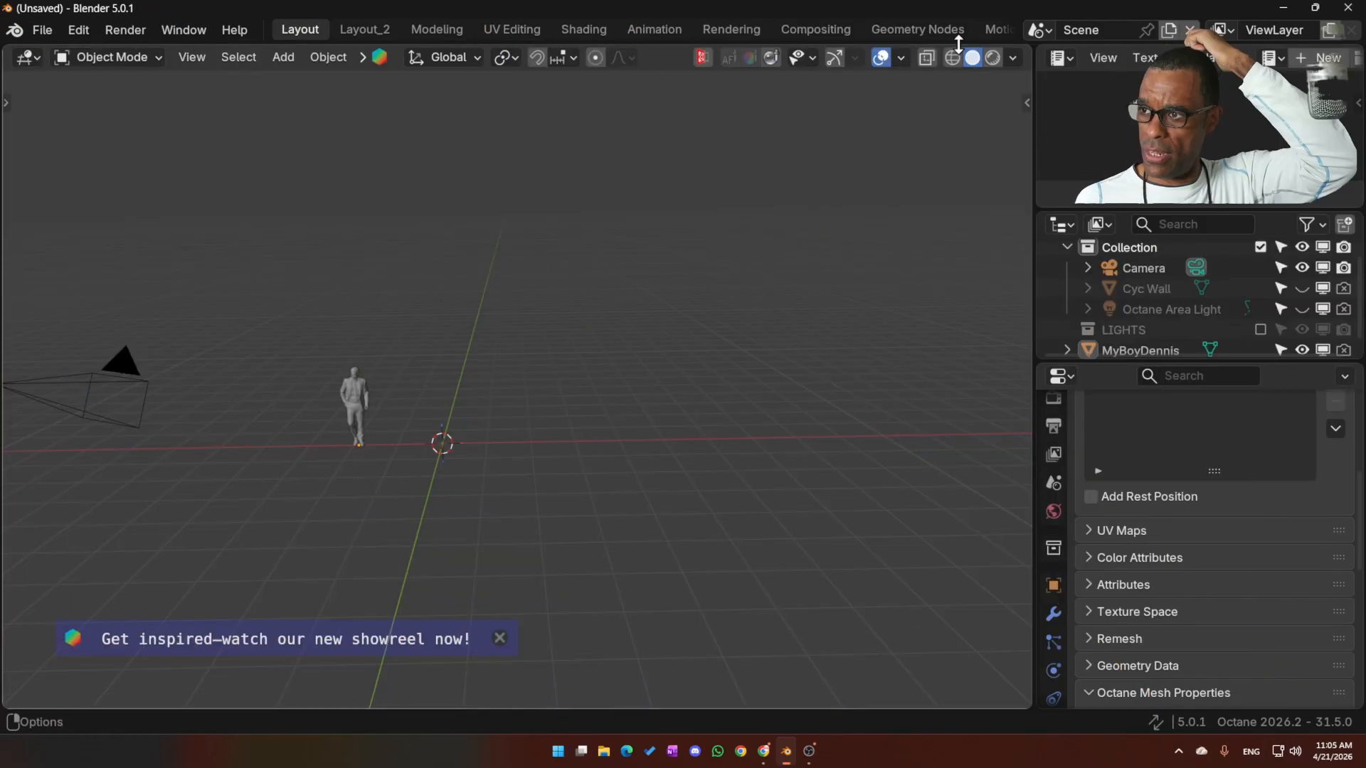
# - Switch to the Motion Tracking workspace and load the clip "Linear Rec 2020 plate .mp4"
pyautogui.scroll(-3, 940, 25)
pyautogui.click(940, 28)
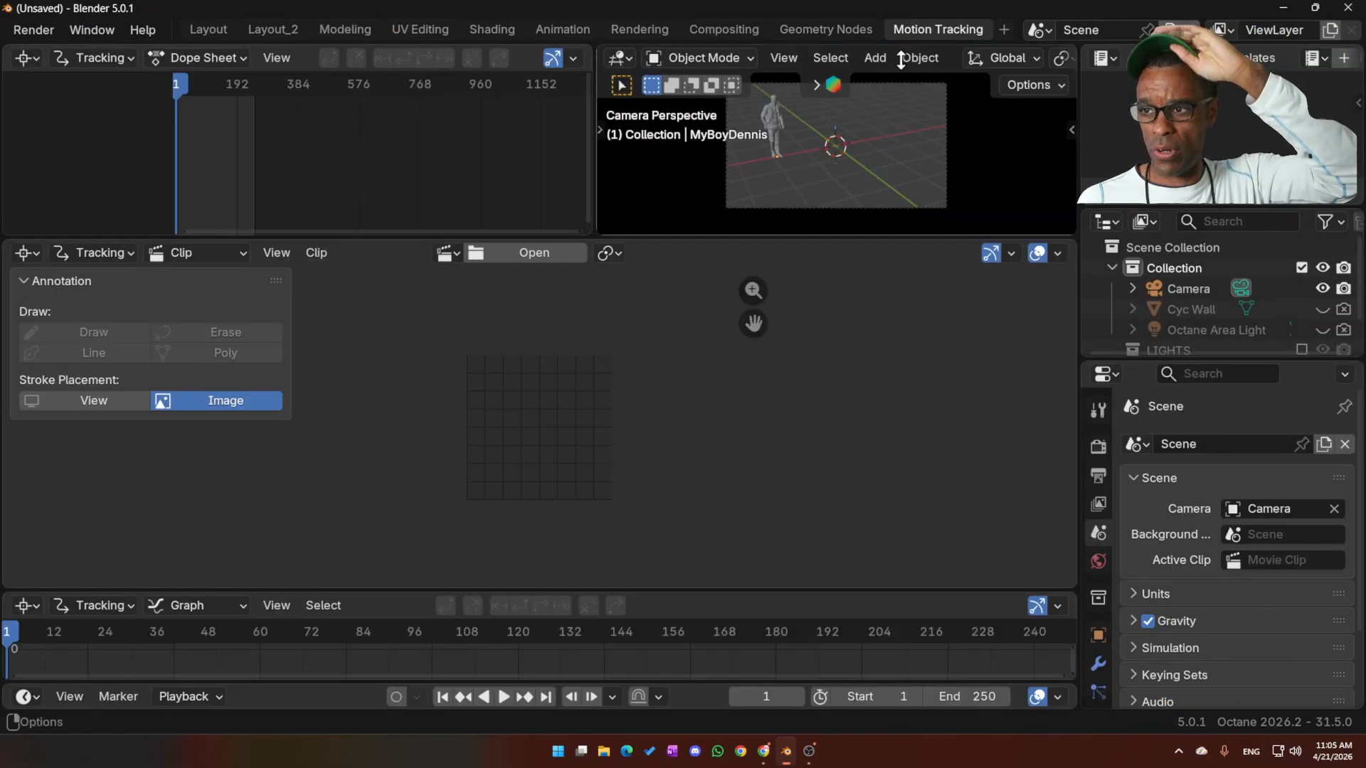
pyautogui.click(526, 253)
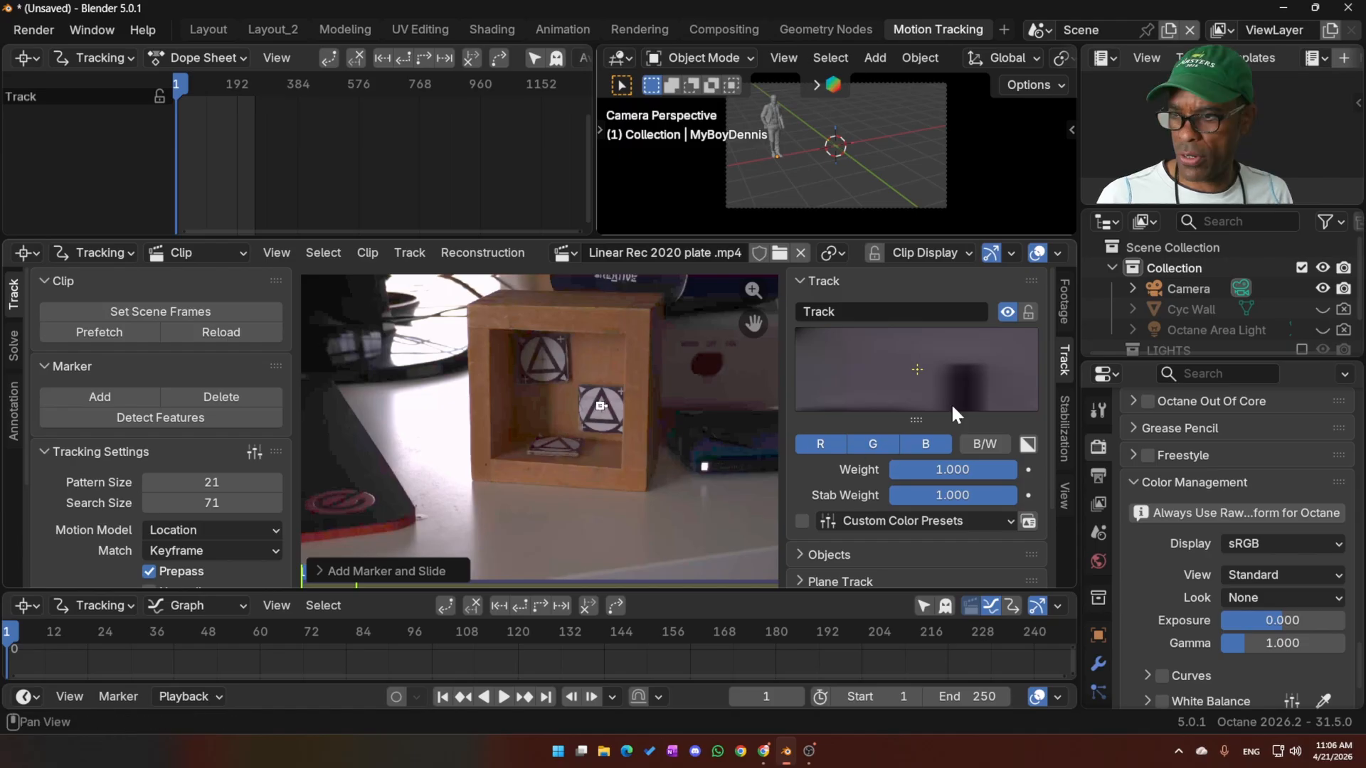
# - Make the track preview of the marker on the right-hand card taller
pyautogui.moveTo(917, 418); pyautogui.dragTo(915, 489)
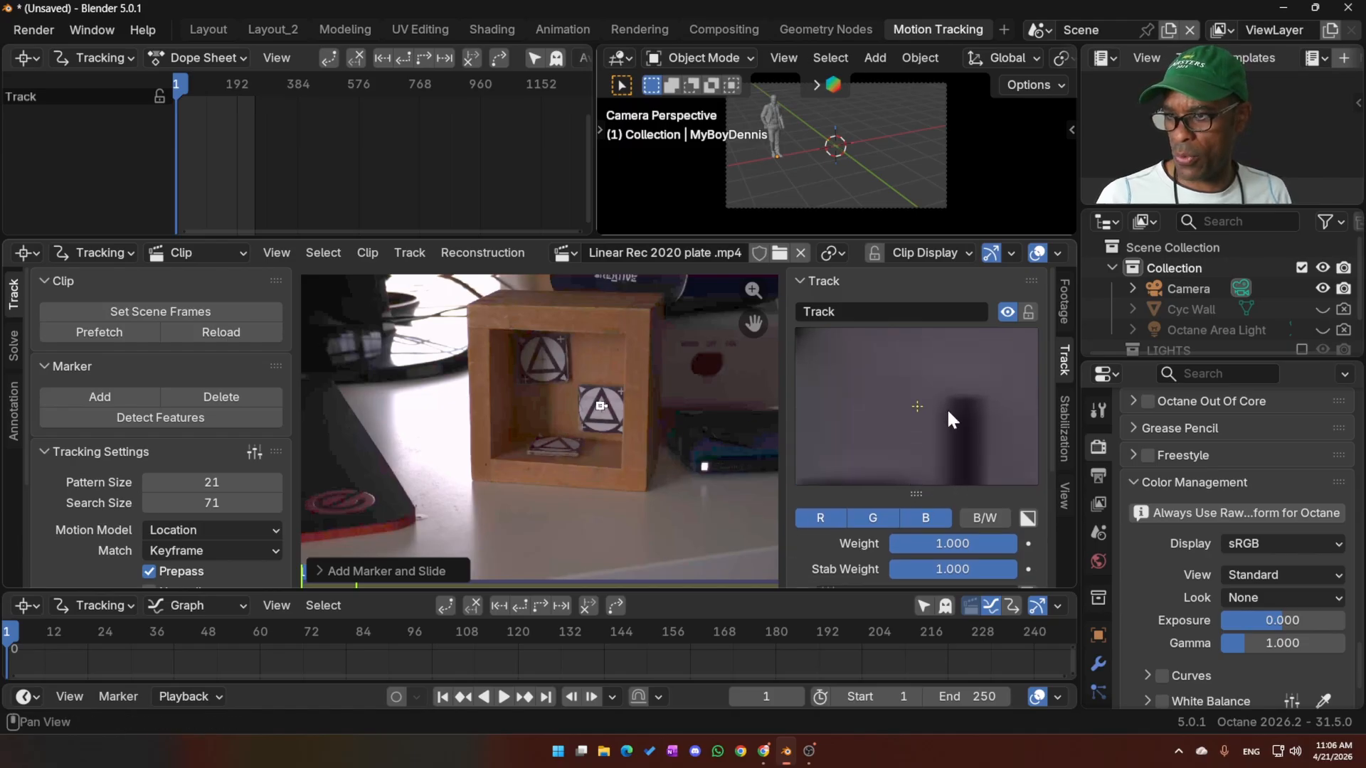
# - Enlarge the marker on the right-hand card and centre it on the printed cross using the track preview
pyautogui.scroll(-2, 946, 408)
pyautogui.scroll(1, 884, 408)
pyautogui.press('s')
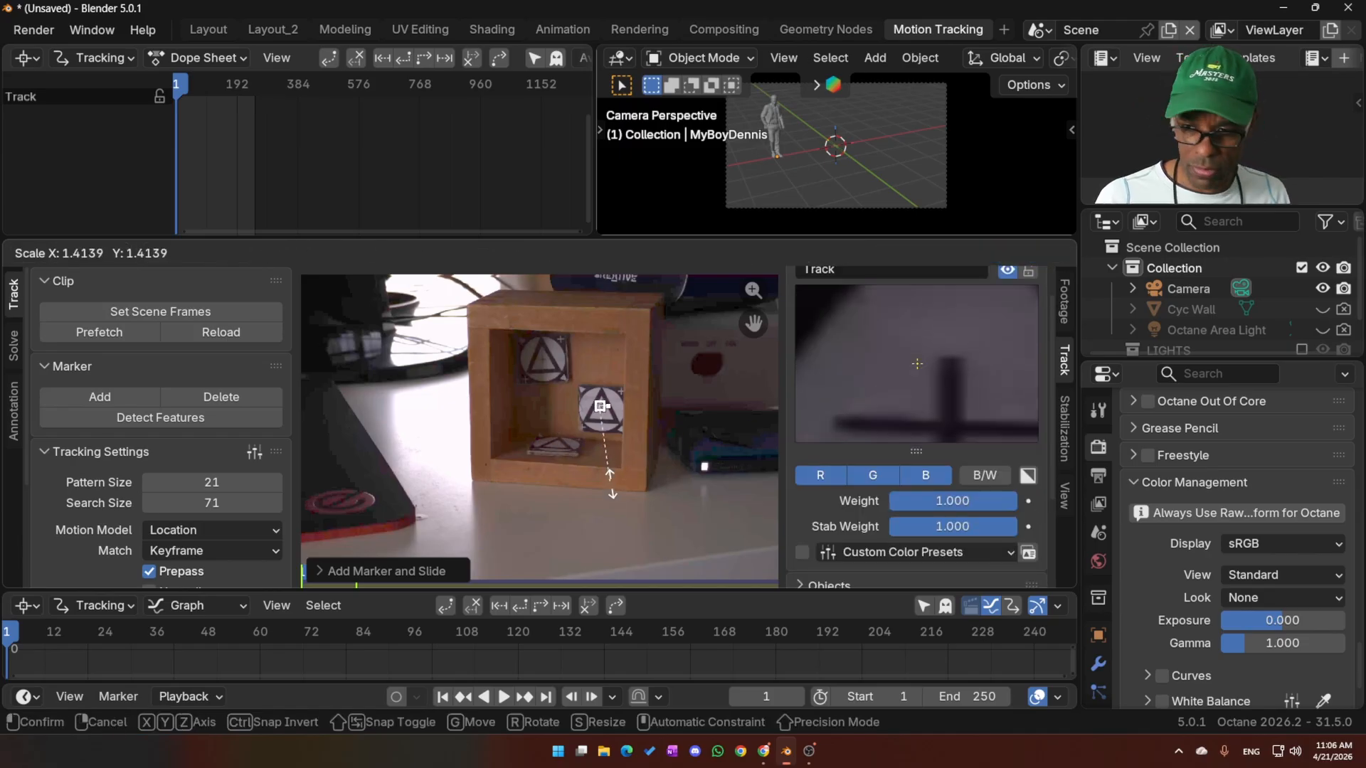
pyautogui.click(624, 513)
pyautogui.moveTo(930, 435); pyautogui.dragTo(909, 414)
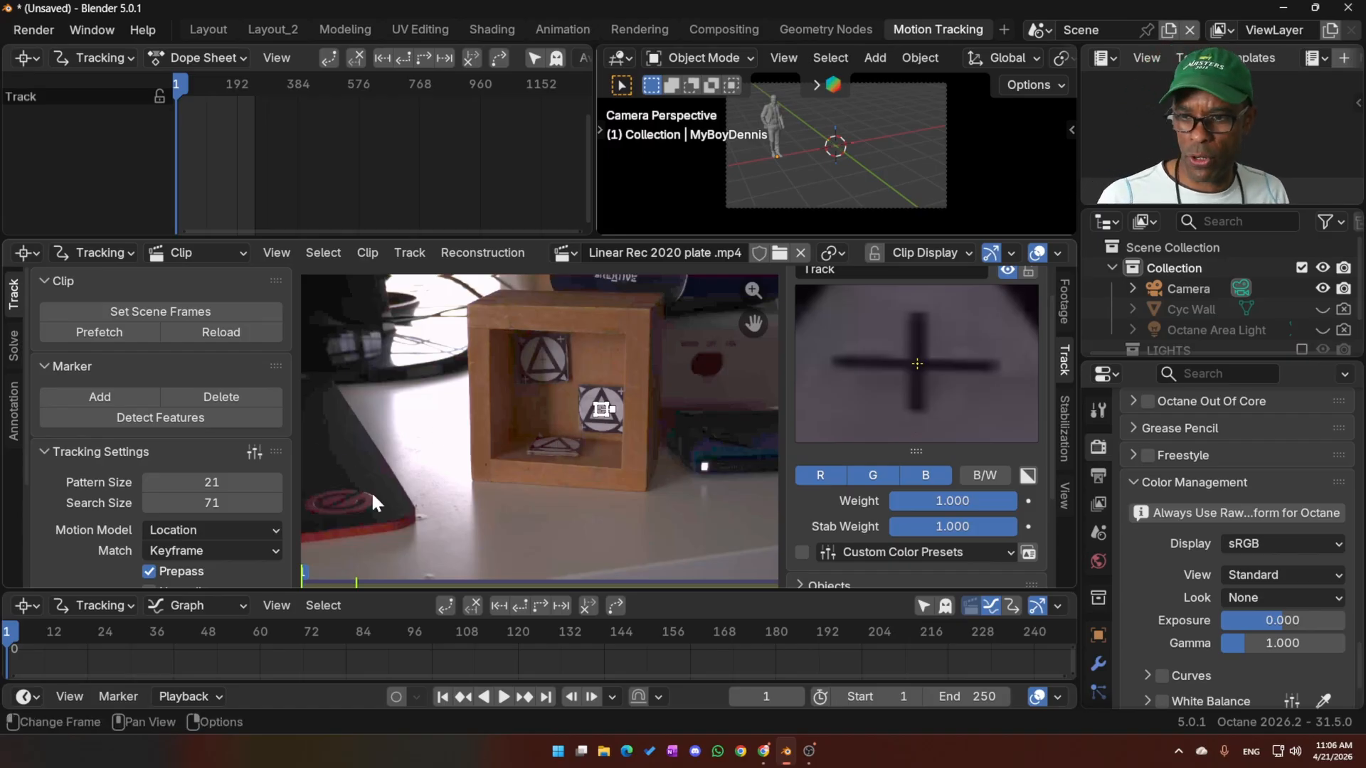
# - Enlarge the clip editor, match the scene frame range to the clip and prefetch its frames
pyautogui.moveTo(646, 237); pyautogui.dragTo(635, 74)
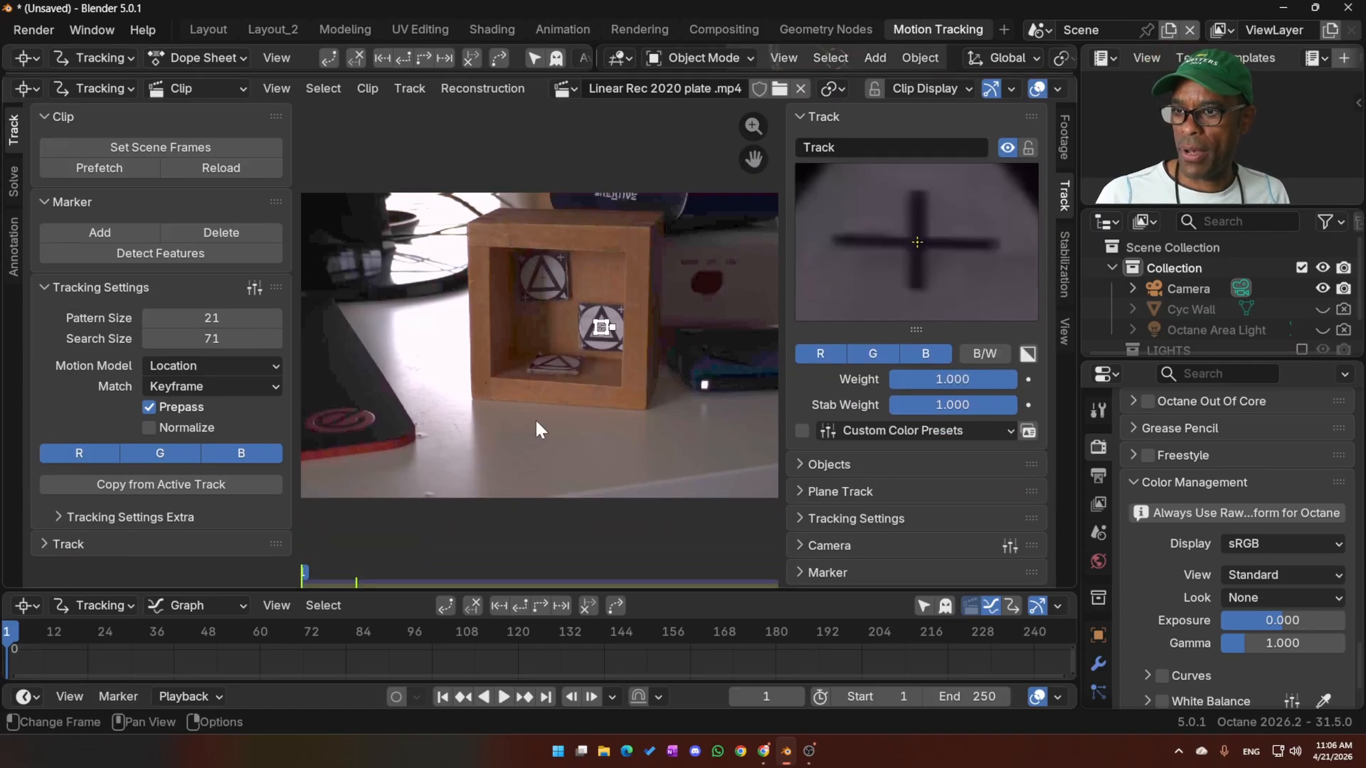
pyautogui.click(176, 148)
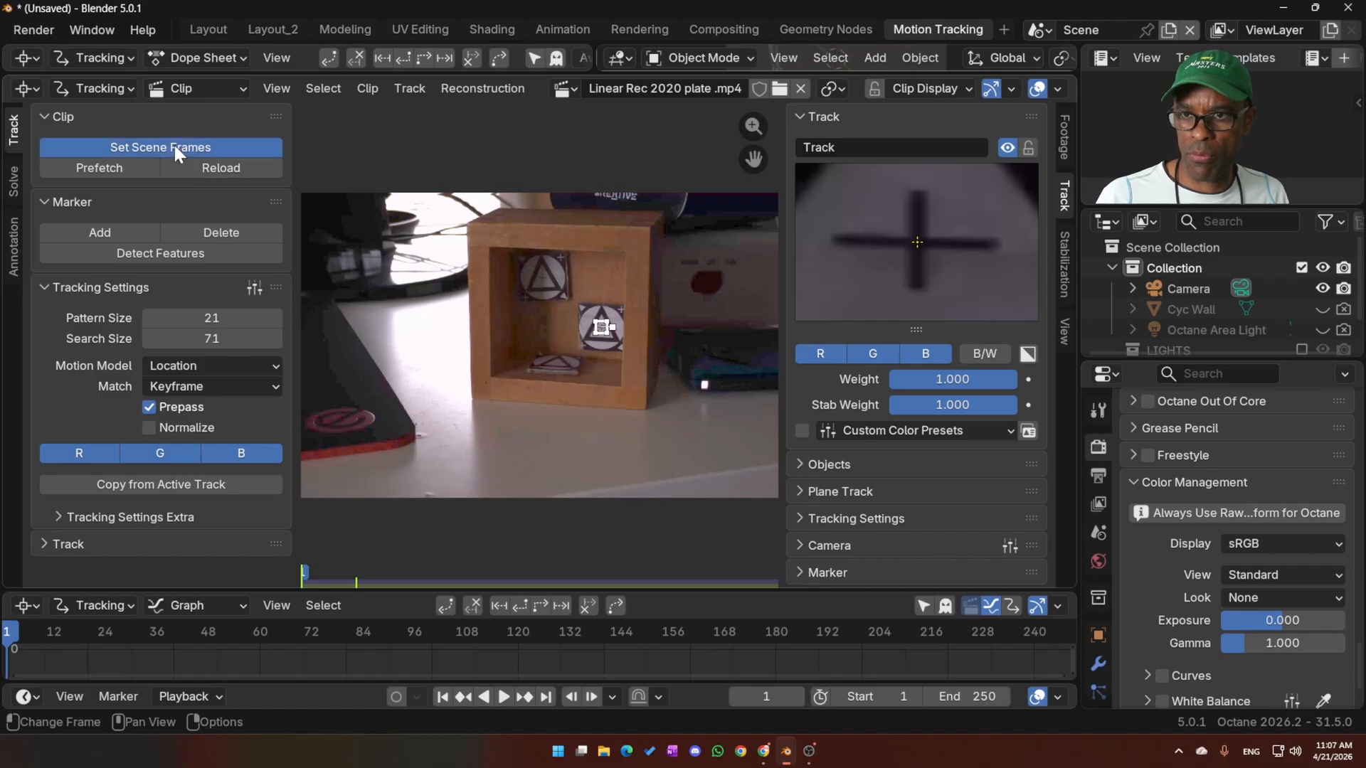
pyautogui.click(105, 162)
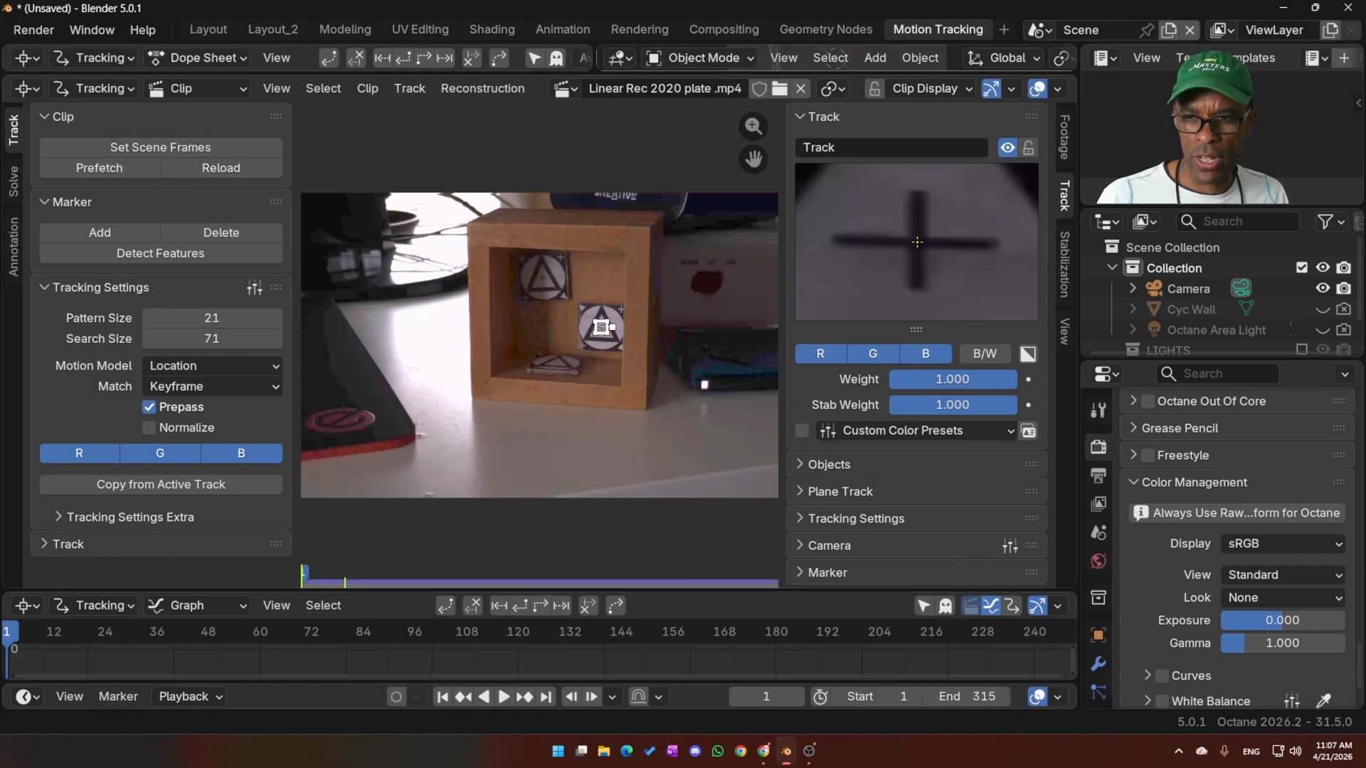
# - Set the tracking motion model to Affine and enable Normalize
pyautogui.click(188, 365)
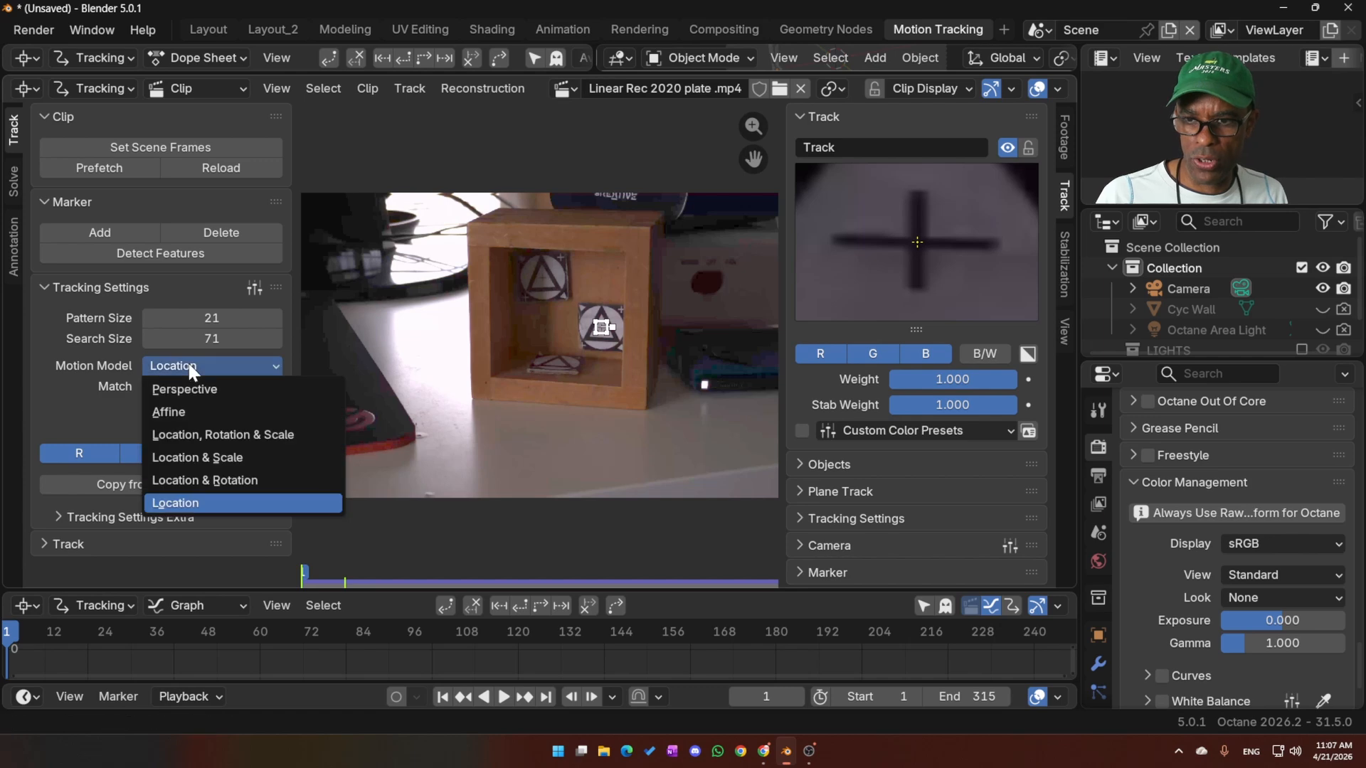
pyautogui.click(182, 407)
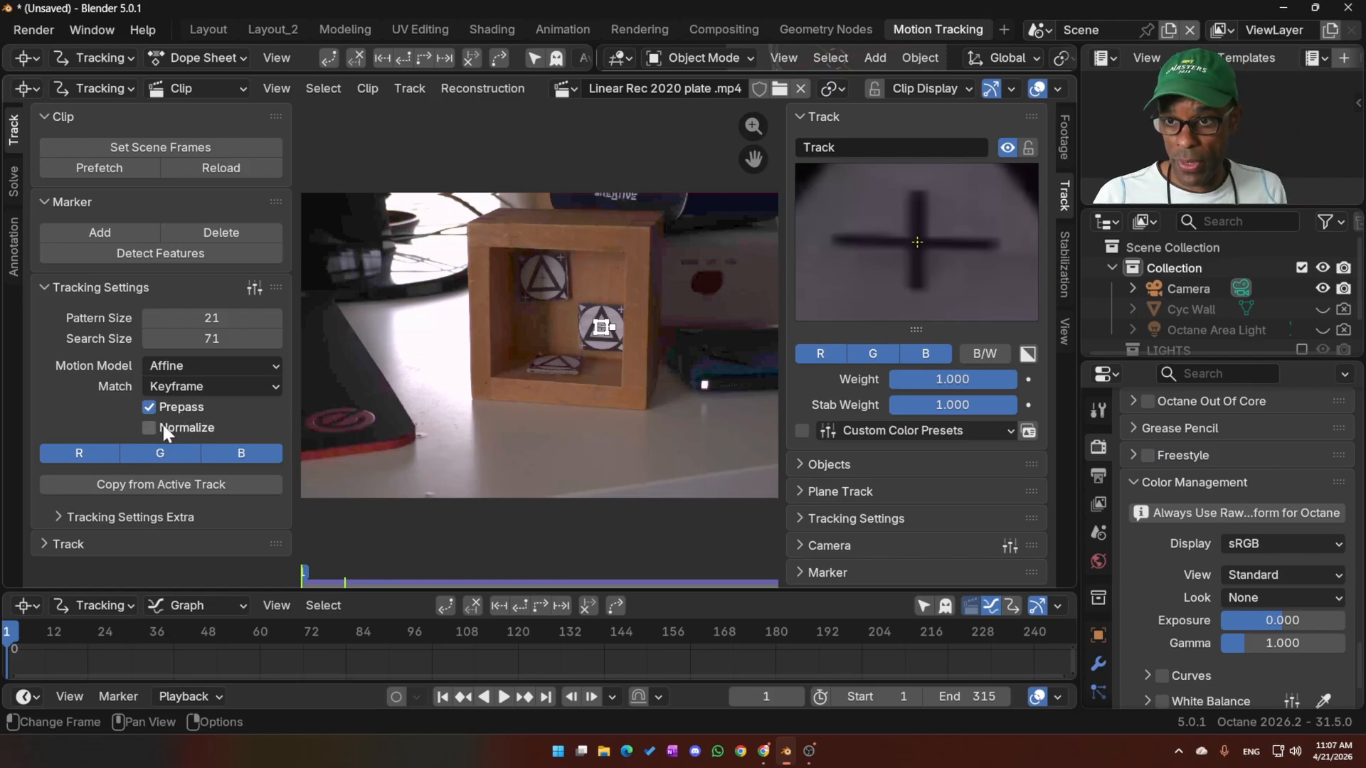
pyautogui.click(150, 426)
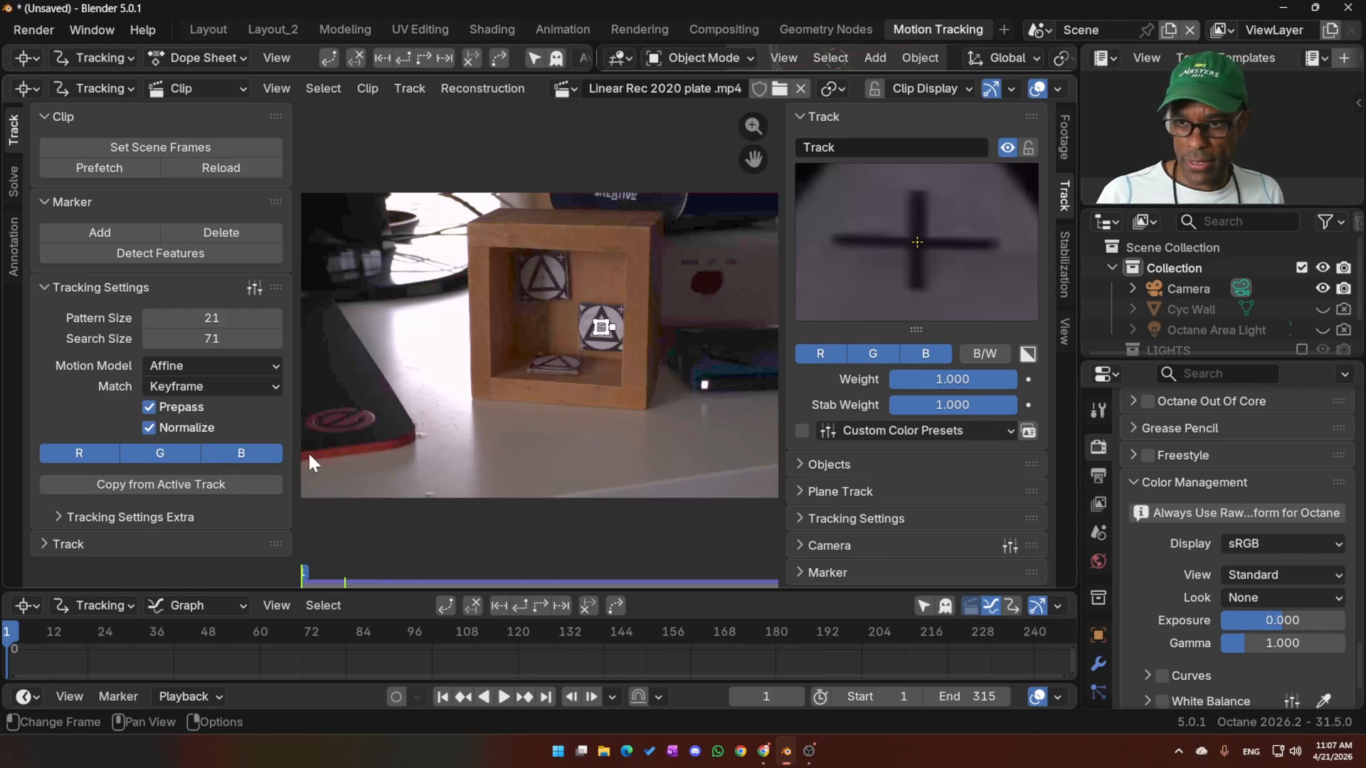
# - Turn on the Search area in the clip editor's marker display overlays
pyautogui.click(1057, 89)
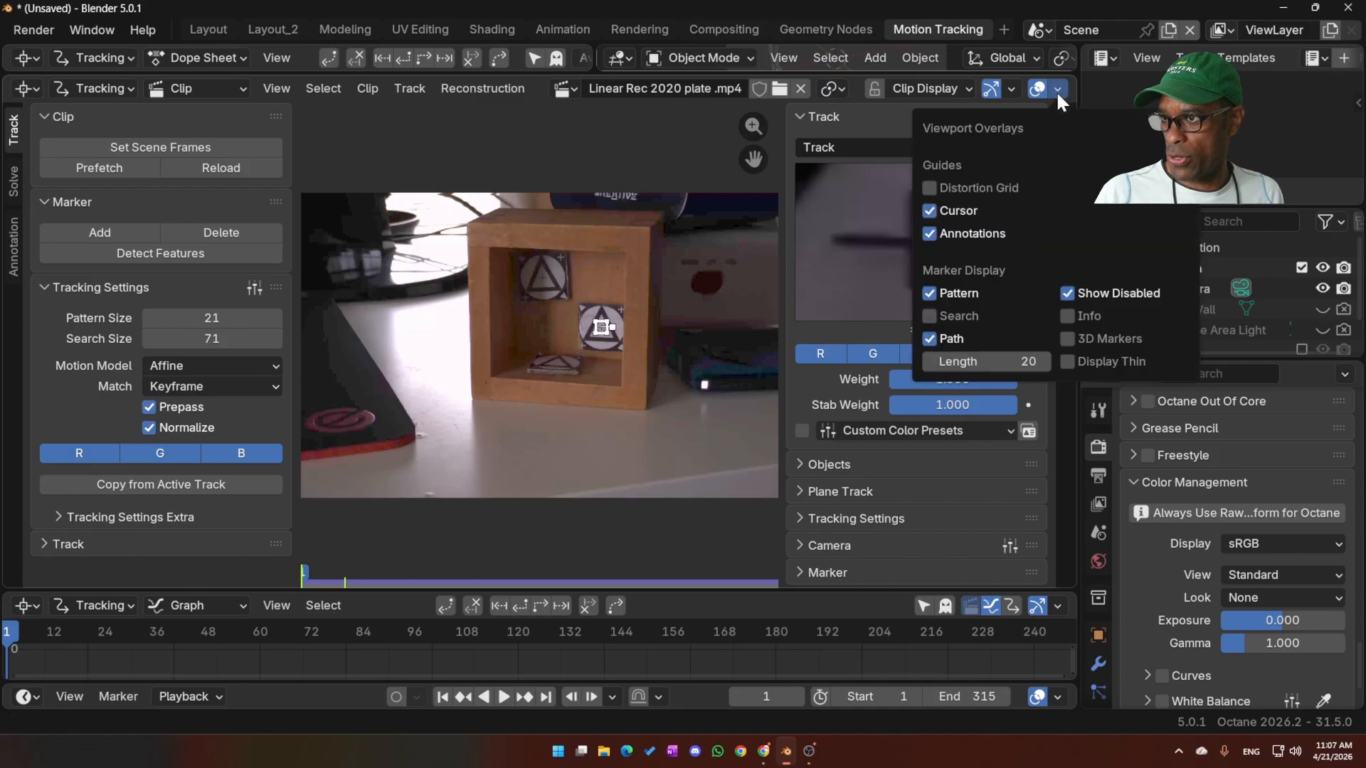
pyautogui.click(929, 316)
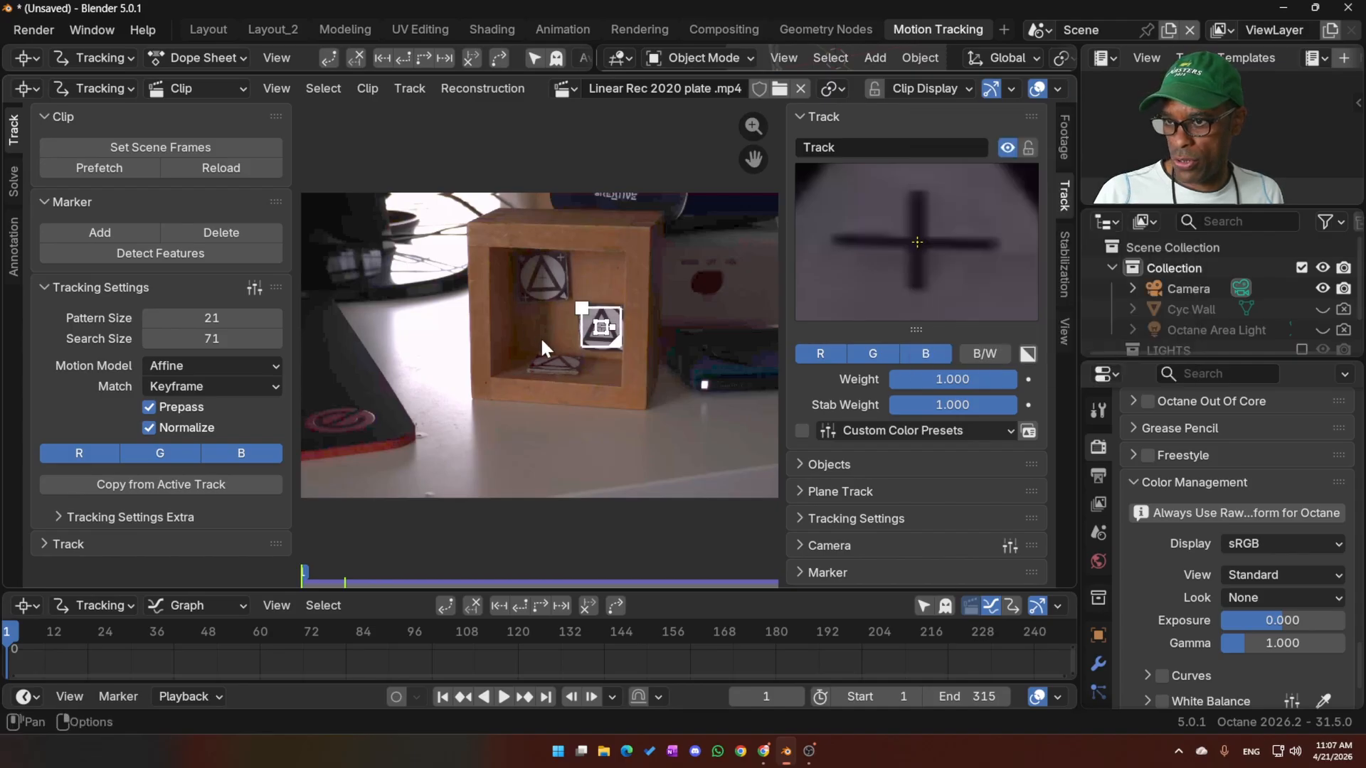
pyautogui.scroll(2, 627, 353)
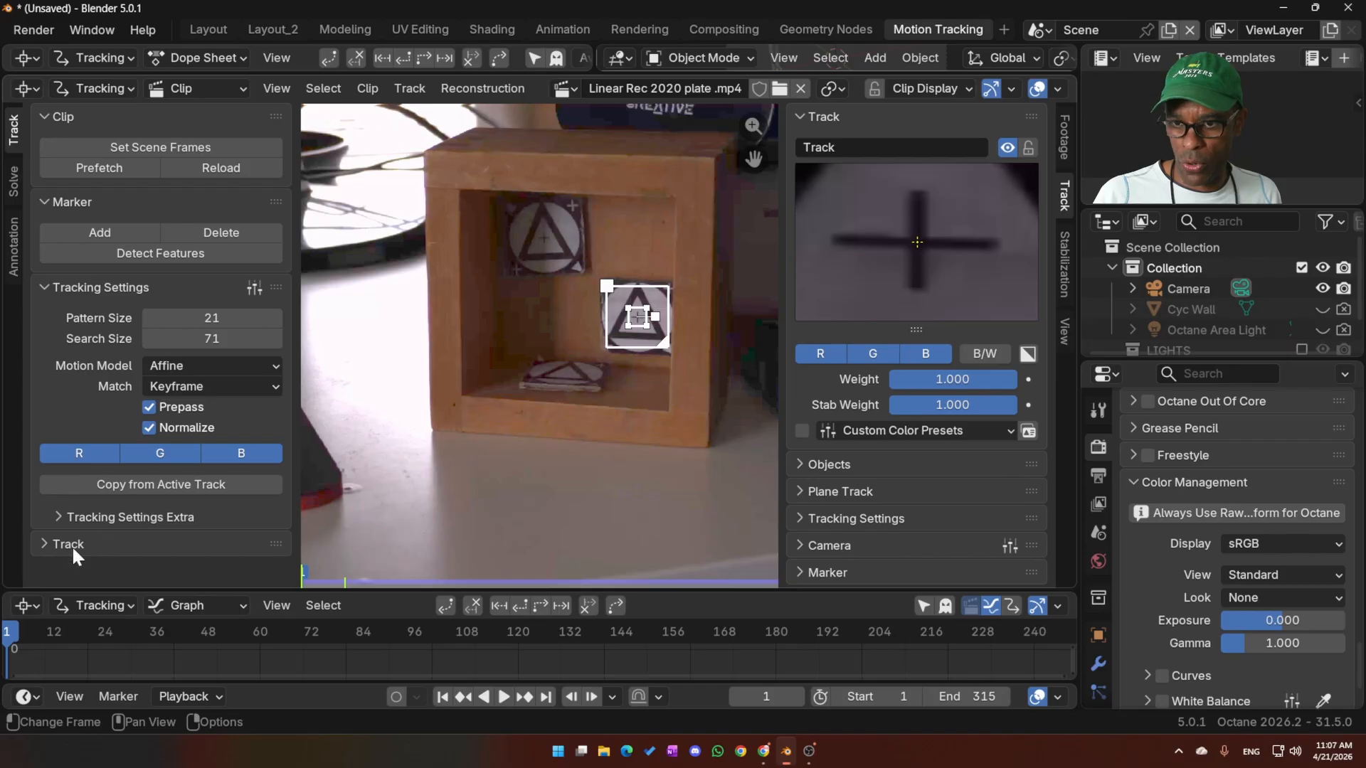
# - Reveal the extra tracking settings and set Correlation to 0.9
pyautogui.click(48, 544)
pyautogui.scroll(-2, 163, 503)
pyautogui.scroll(2, 47, 492)
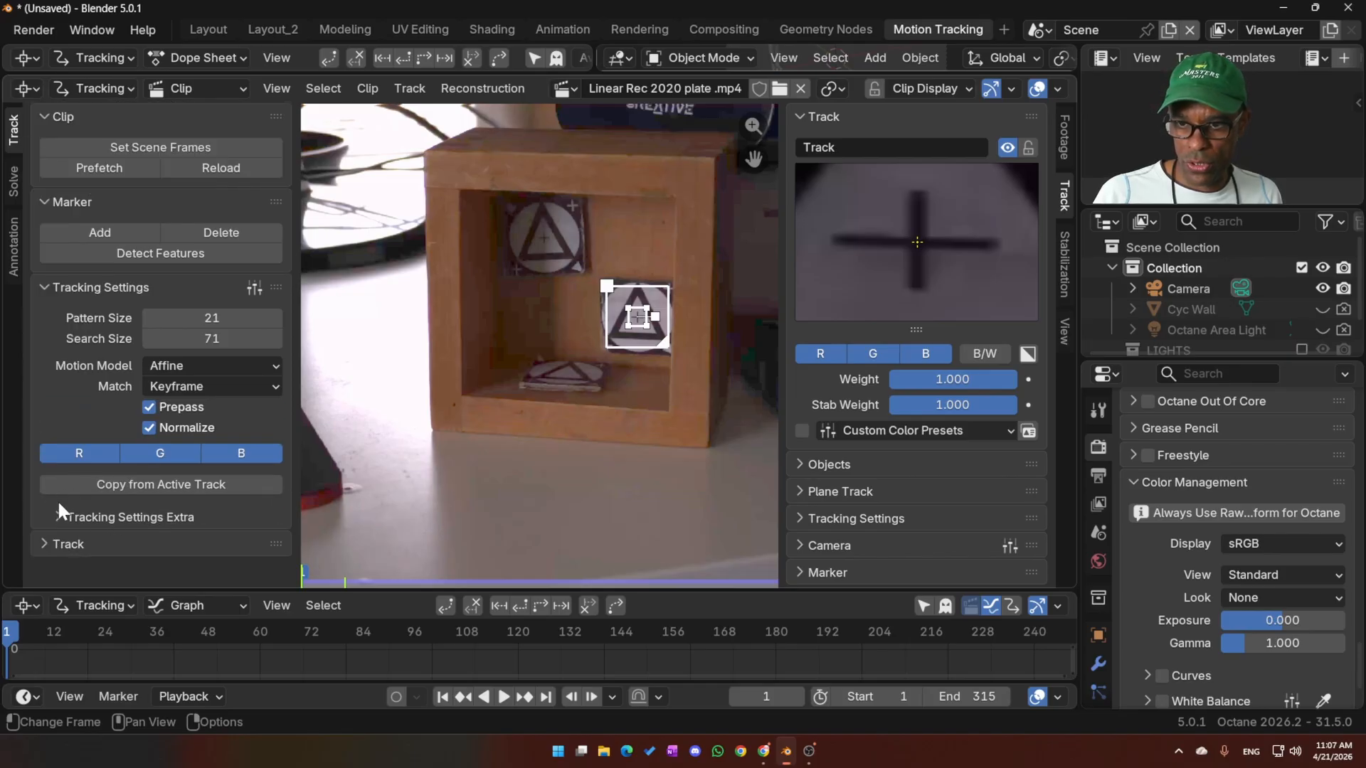
pyautogui.click(59, 517)
pyautogui.scroll(-2, 58, 512)
pyautogui.click(231, 498)
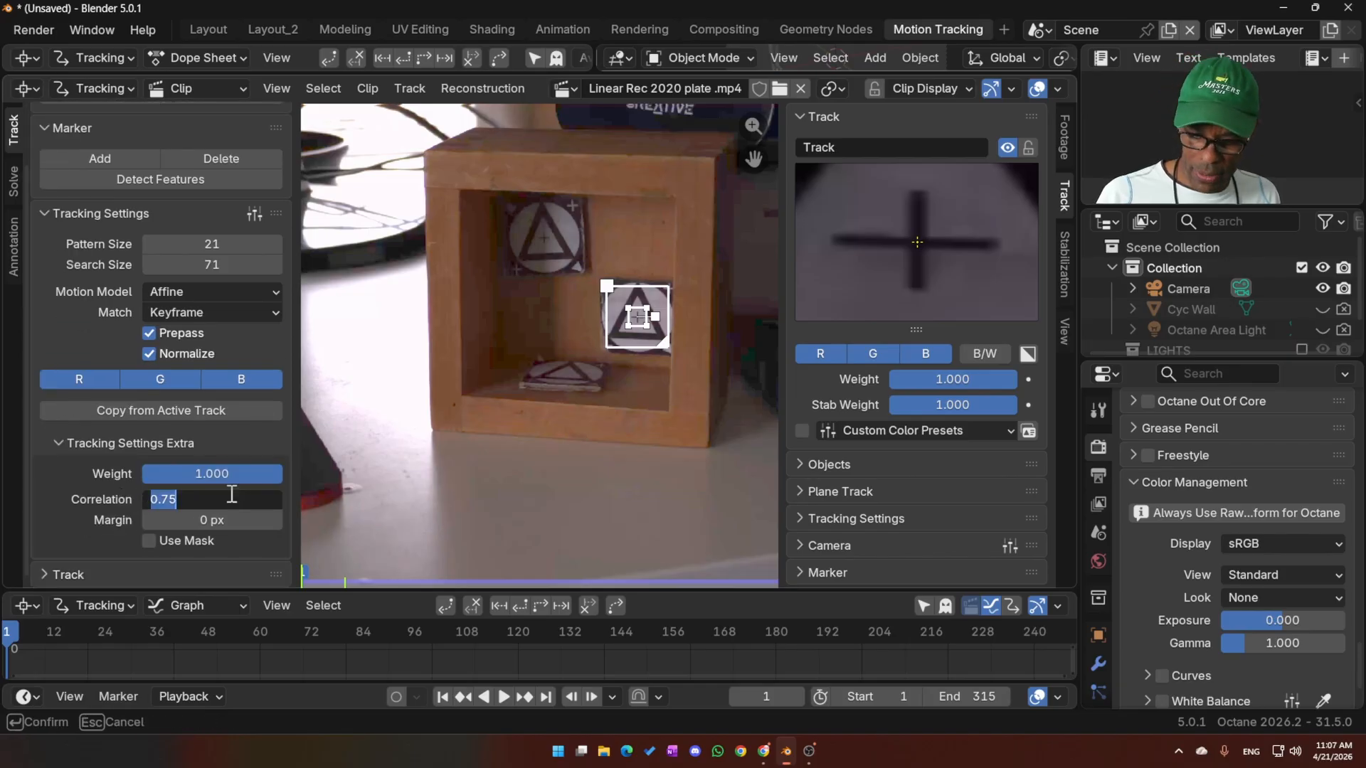
pyautogui.press('BackSpace')
pyautogui.write('0.9')
pyautogui.press('Return')
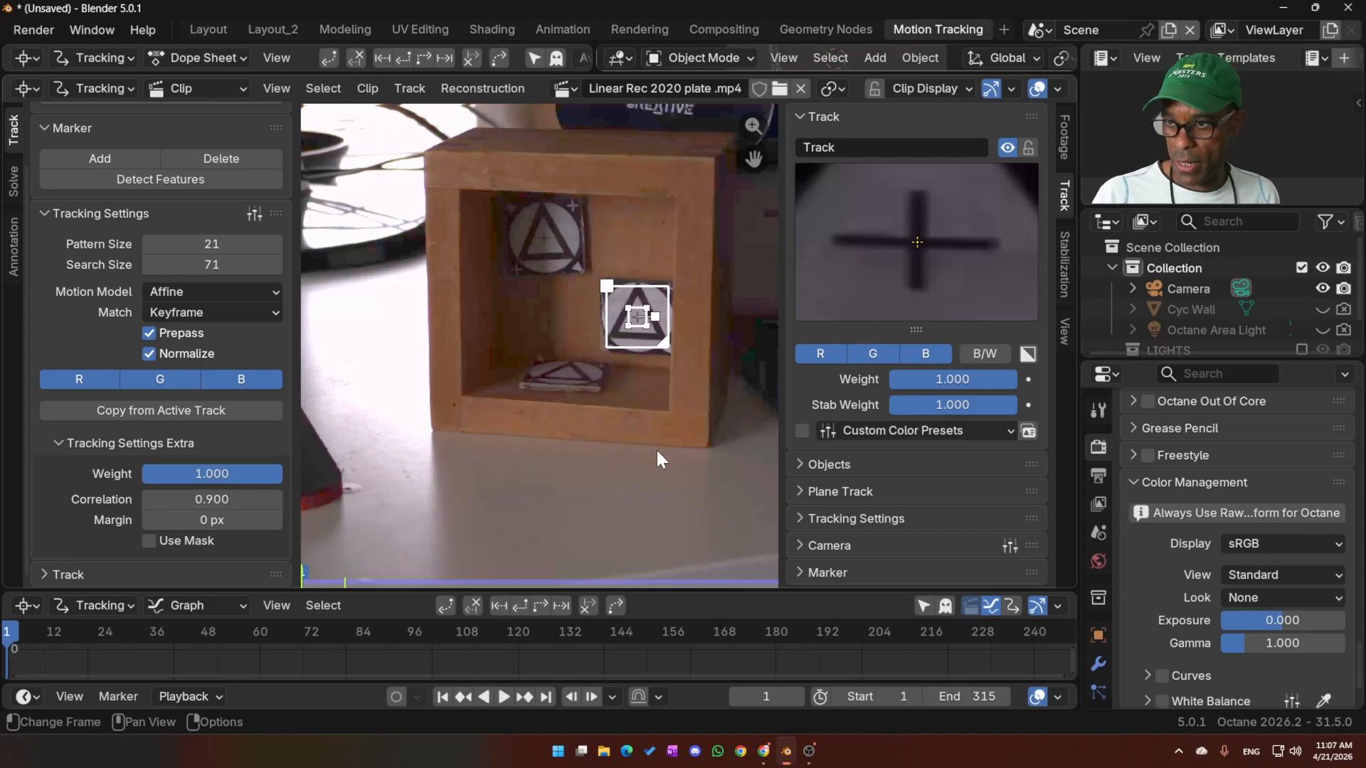
# - Copy the tracking settings from the active track and set Correlation to 0.9 in the result
pyautogui.click(117, 411)
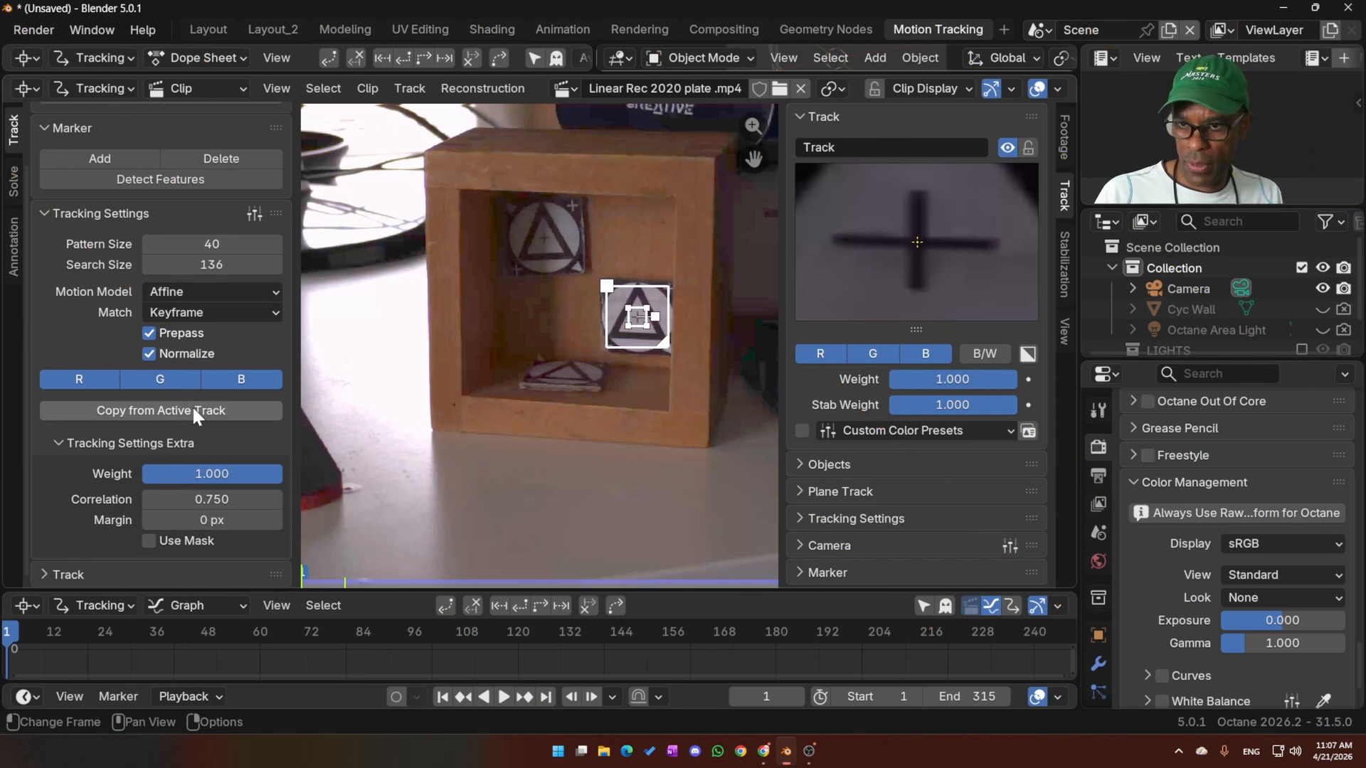
pyautogui.click(192, 499)
pyautogui.write('0.9')
pyautogui.press('Return')
# - Try a marker at the centre of the upper-left card, compare its preview with the first marker's, and delete it
pyautogui.keyDown('ctrl'); pyautogui.click(544, 237); pyautogui.keyUp('ctrl')
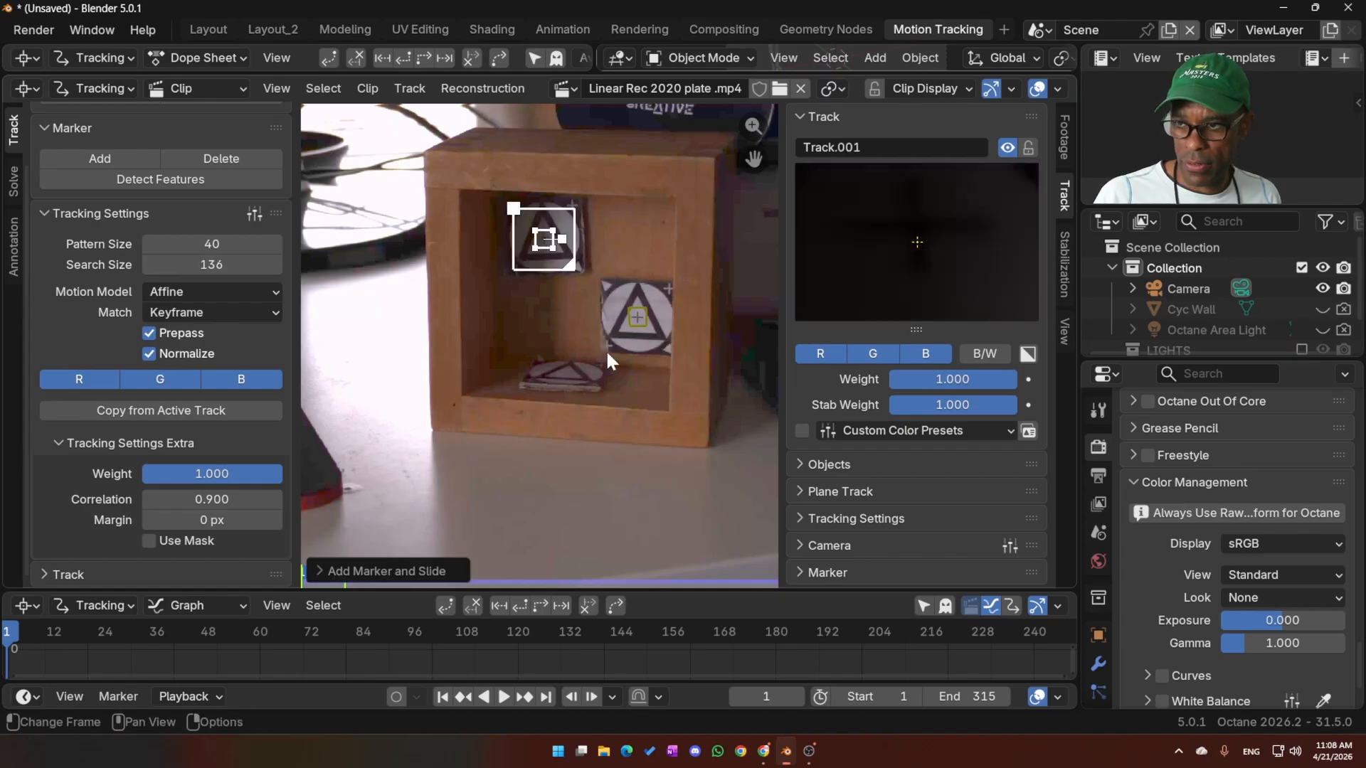
pyautogui.click(633, 325)
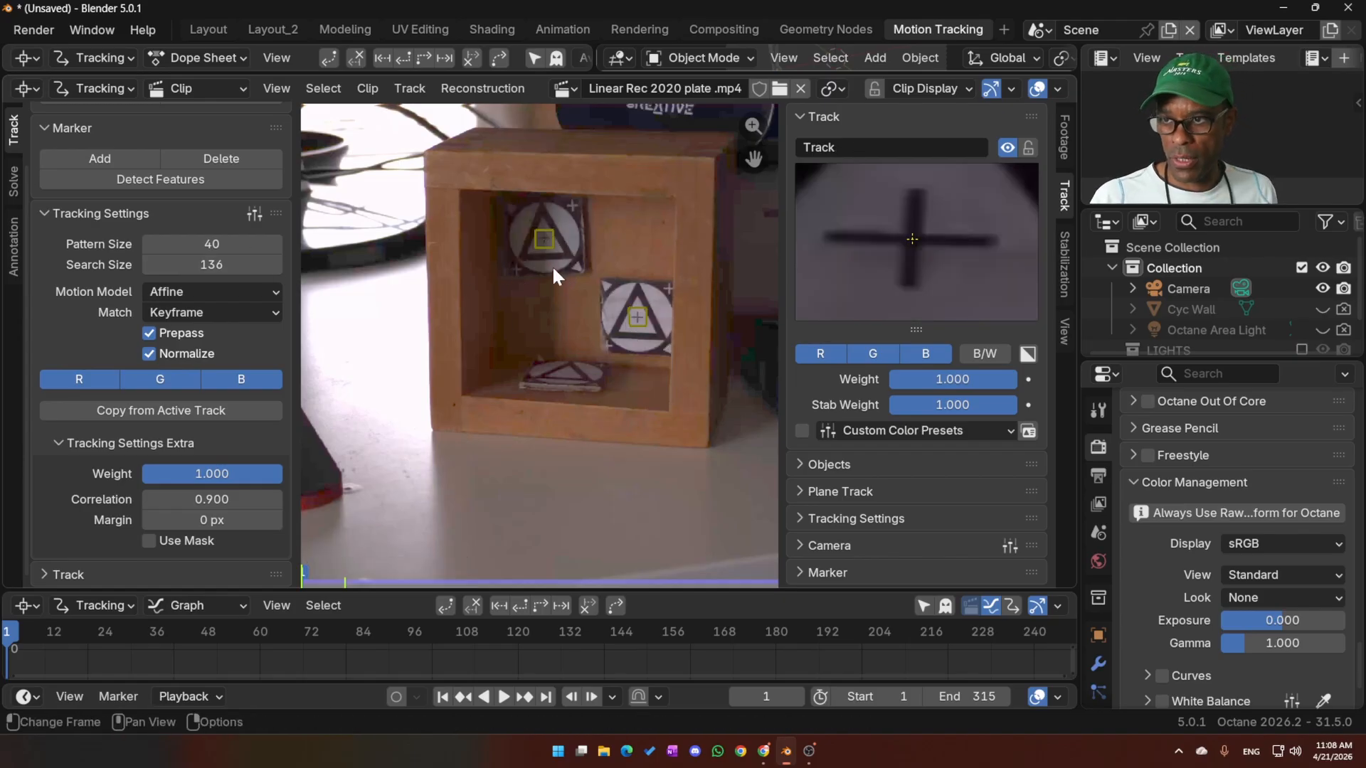
pyautogui.click(547, 243)
pyautogui.press('x')
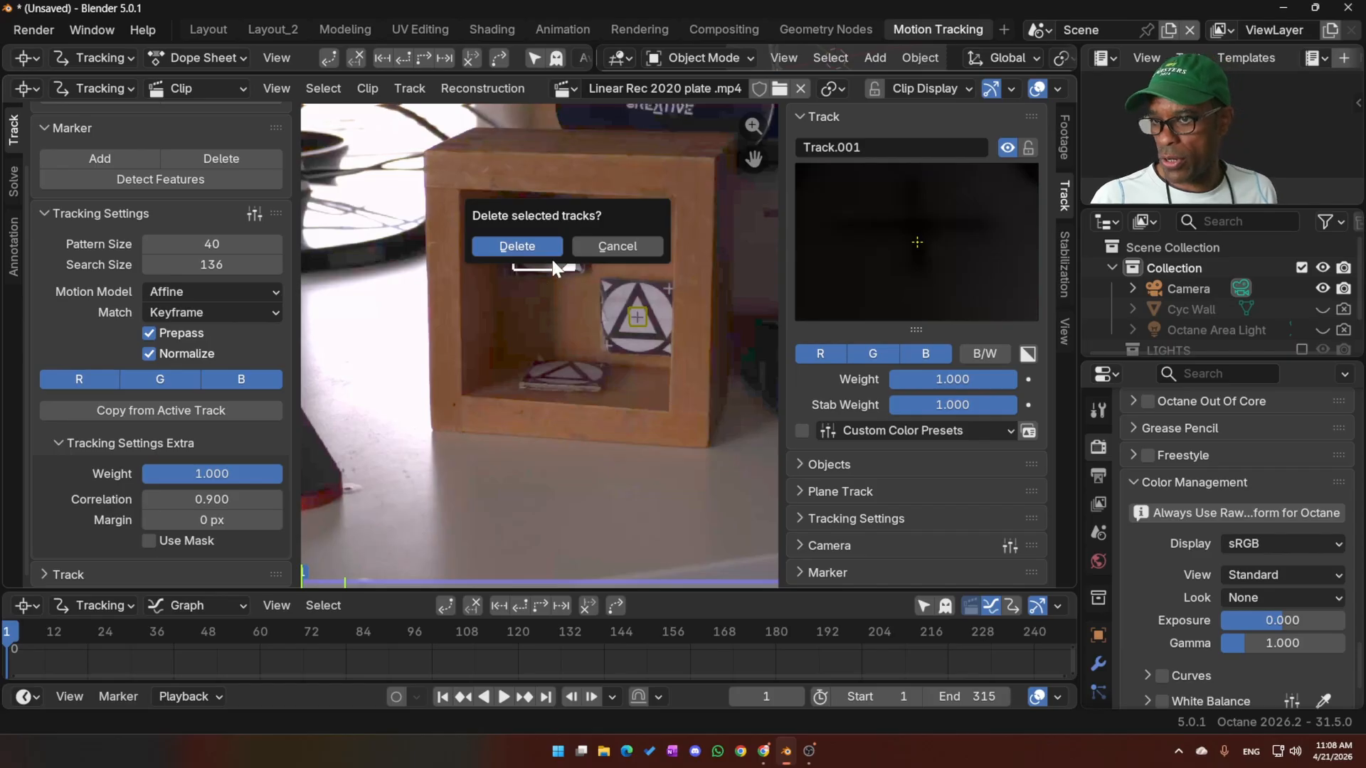
pyautogui.click(551, 254)
# - Select the marker on the right-hand card, disable its blue channel and track it forward through the clip
pyautogui.press('f')
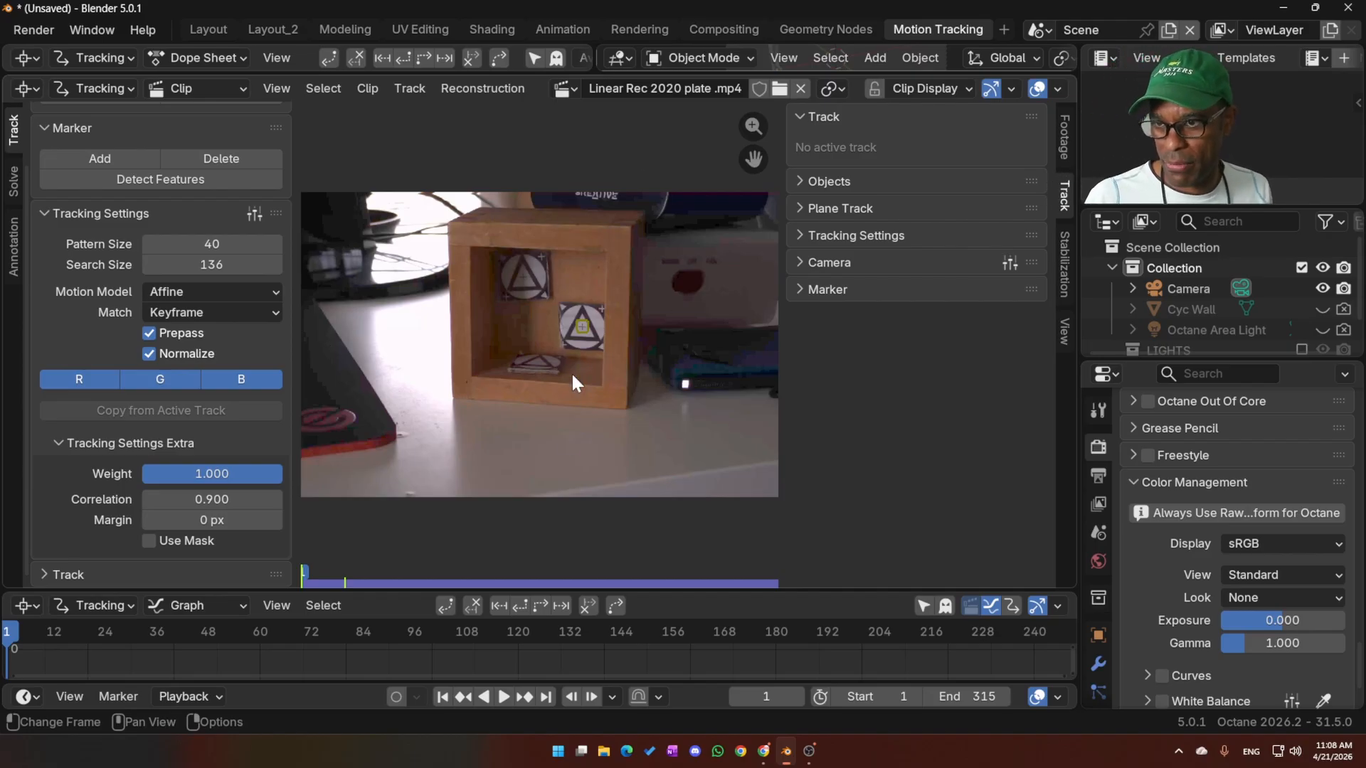
pyautogui.scroll(1, 545, 347)
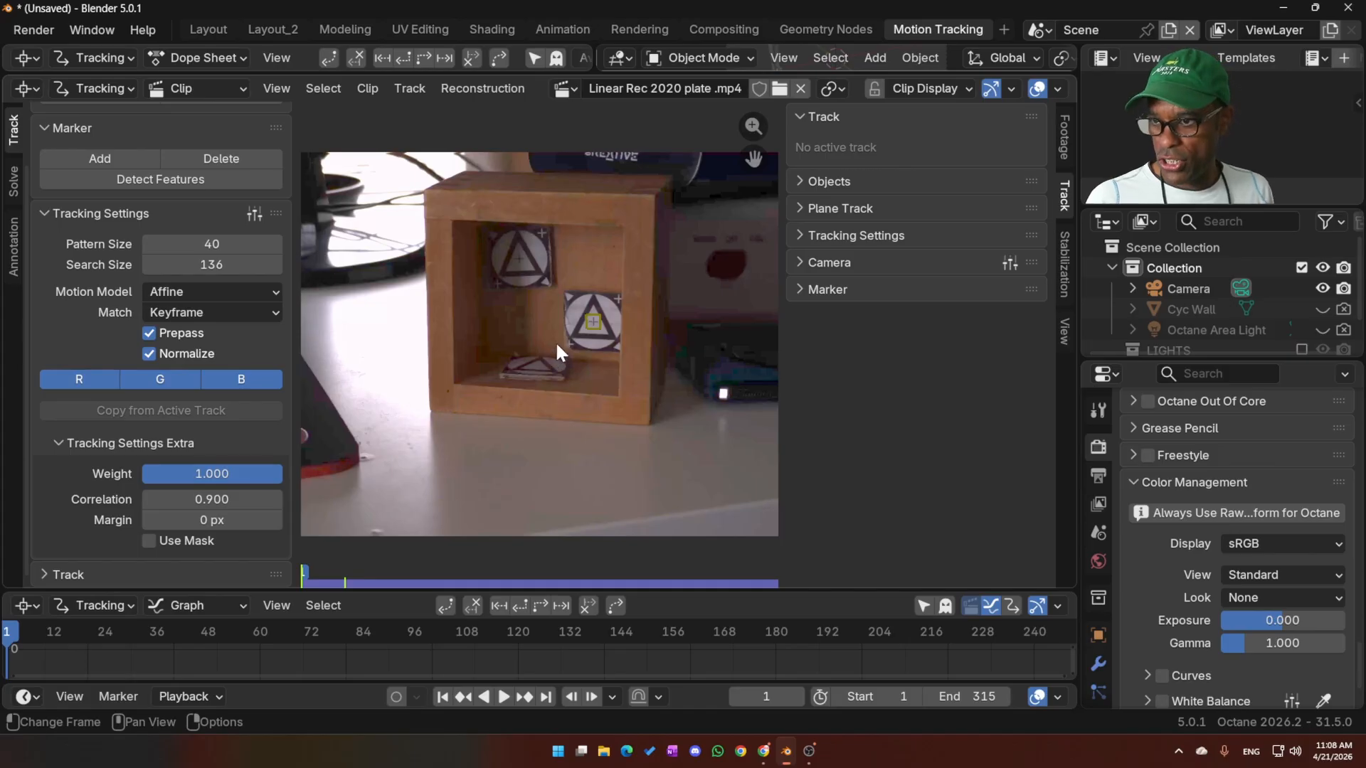
pyautogui.moveTo(600, 322); pyautogui.dragTo(593, 321)
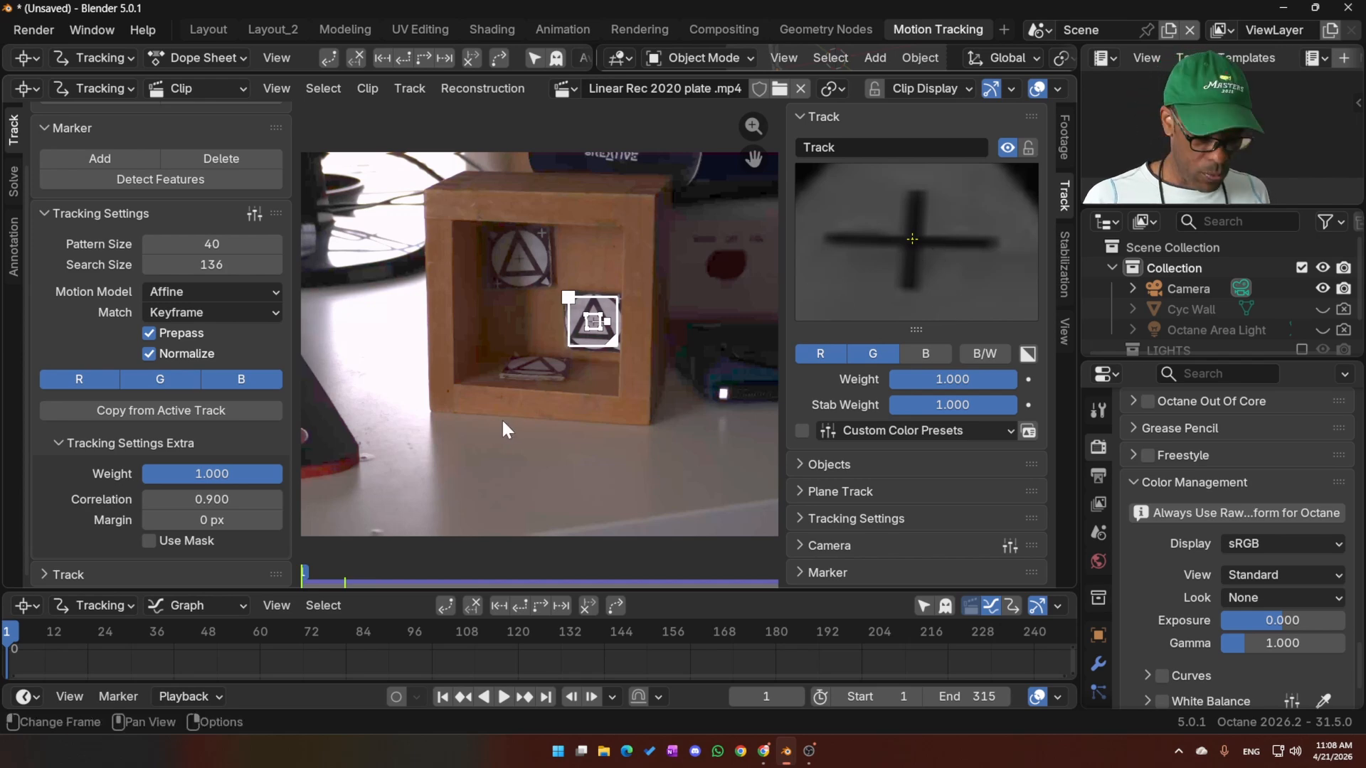
pyautogui.hotkey('ctrl', 't')
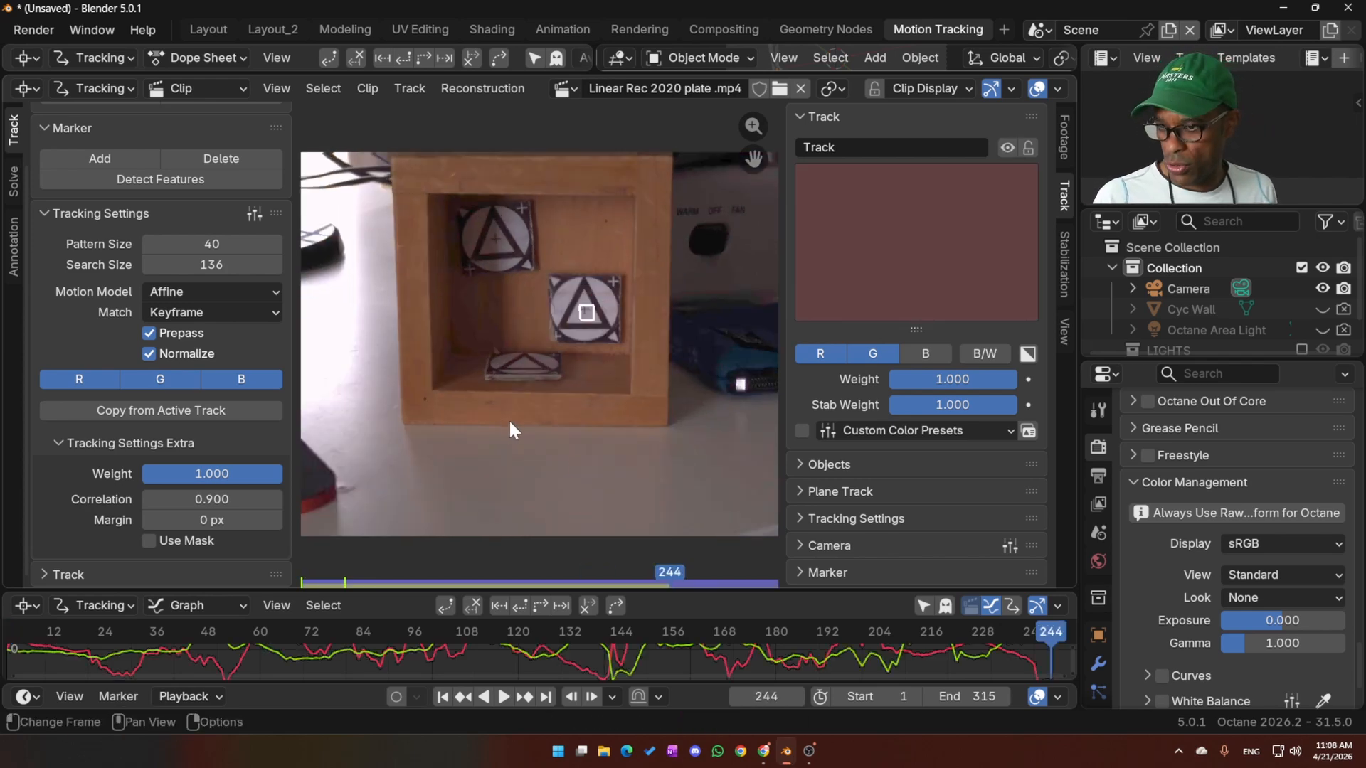
# - Enlarge the graph area to examine the full tracking curves and check the overlay and clip display options
pyautogui.moveTo(802, 592); pyautogui.dragTo(811, 537)
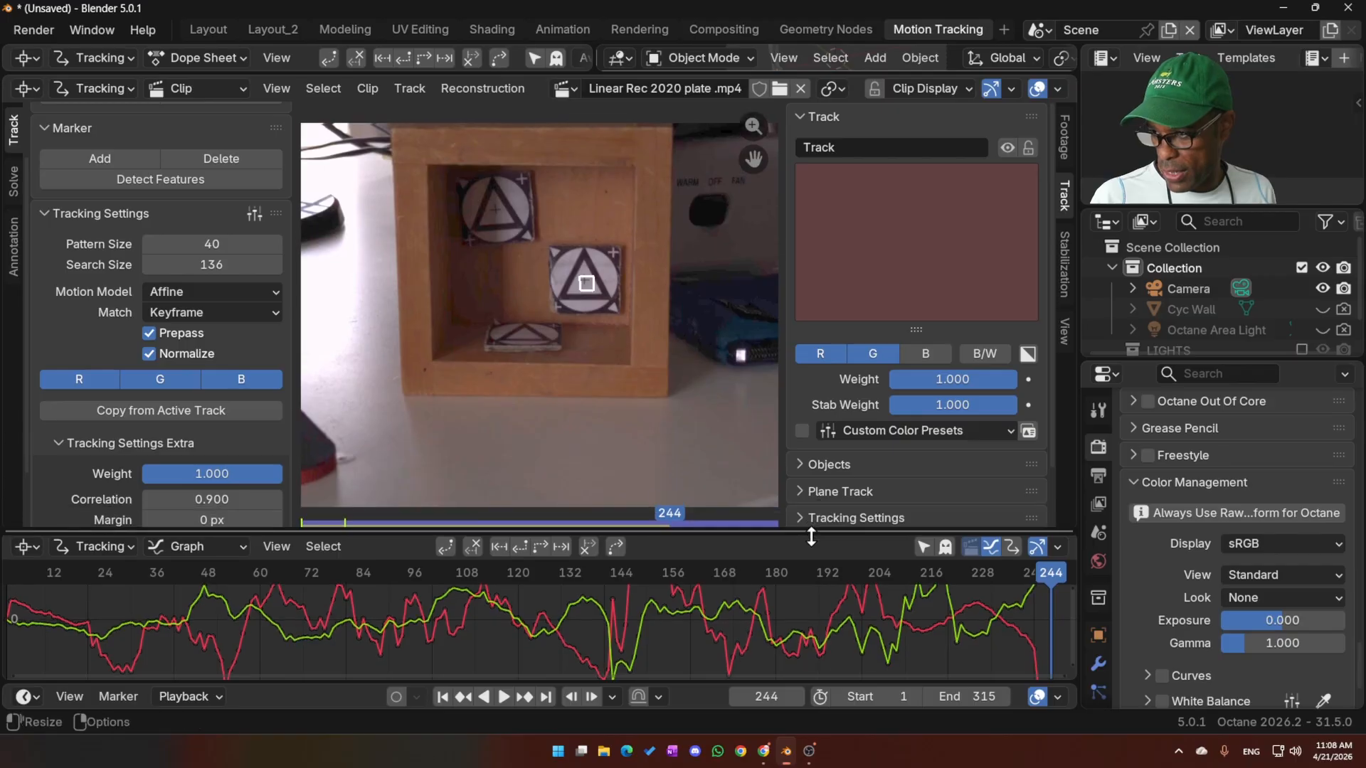
pyautogui.scroll(-4, 804, 600)
pyautogui.scroll(1, 613, 325)
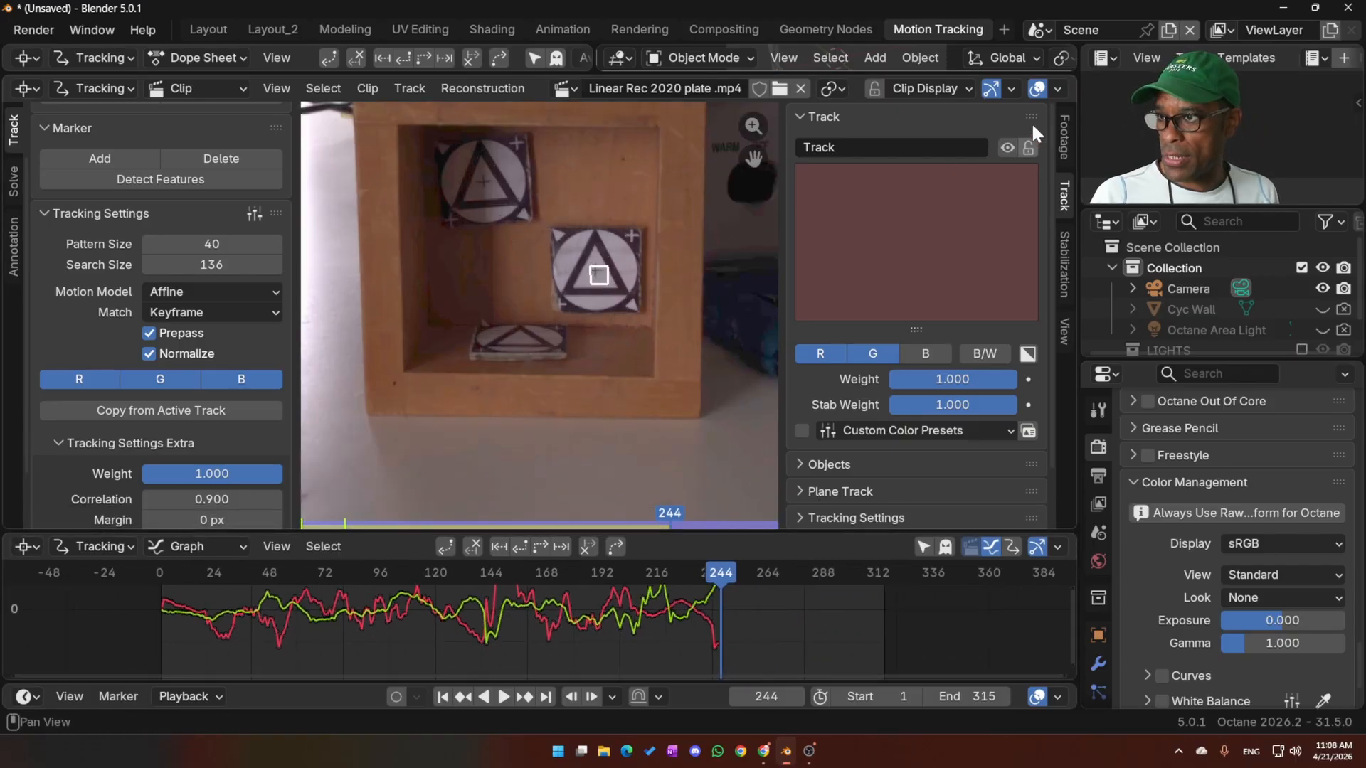
pyautogui.click(1058, 88)
pyautogui.click(925, 89)
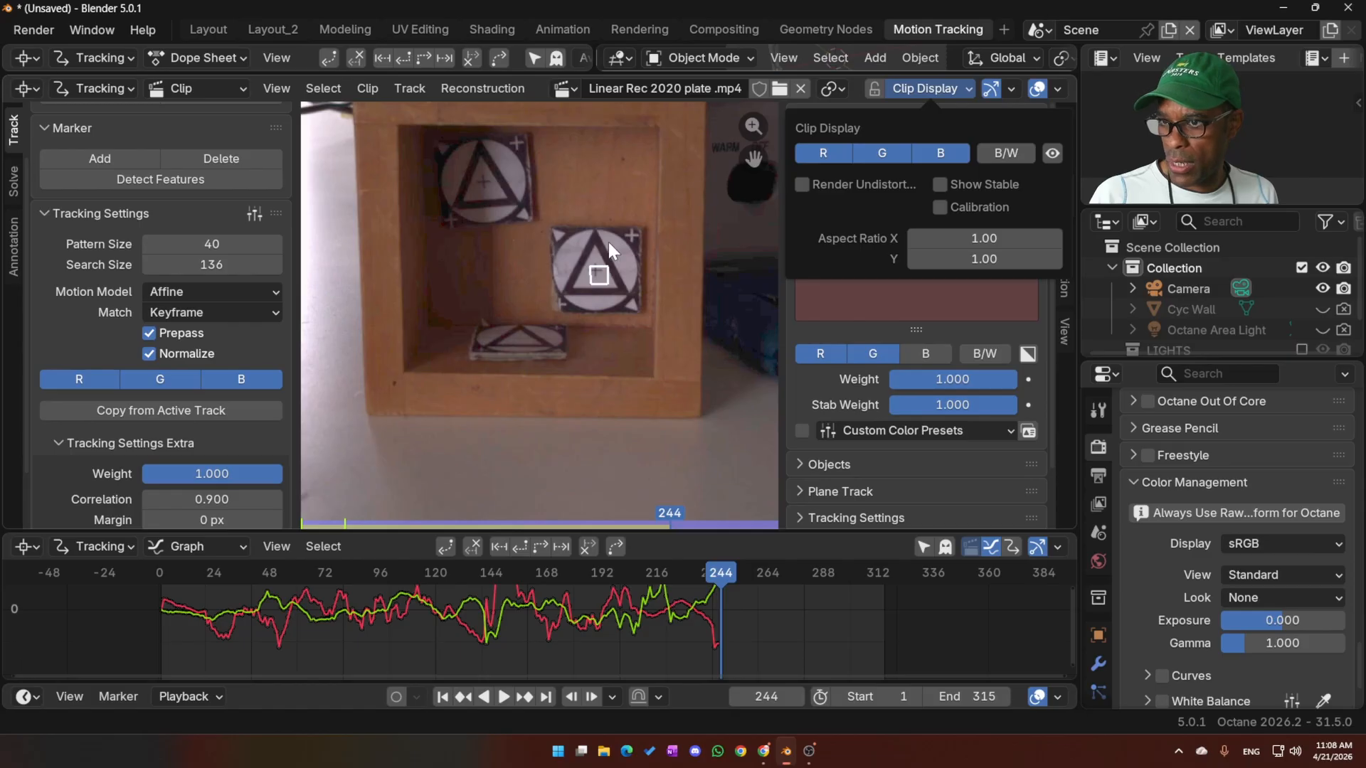
# - On frame 243, adjust and slightly enlarge the marker around the cross, and track it forward to the clip's end
pyautogui.press('Left')
pyautogui.scroll(3, 573, 379)
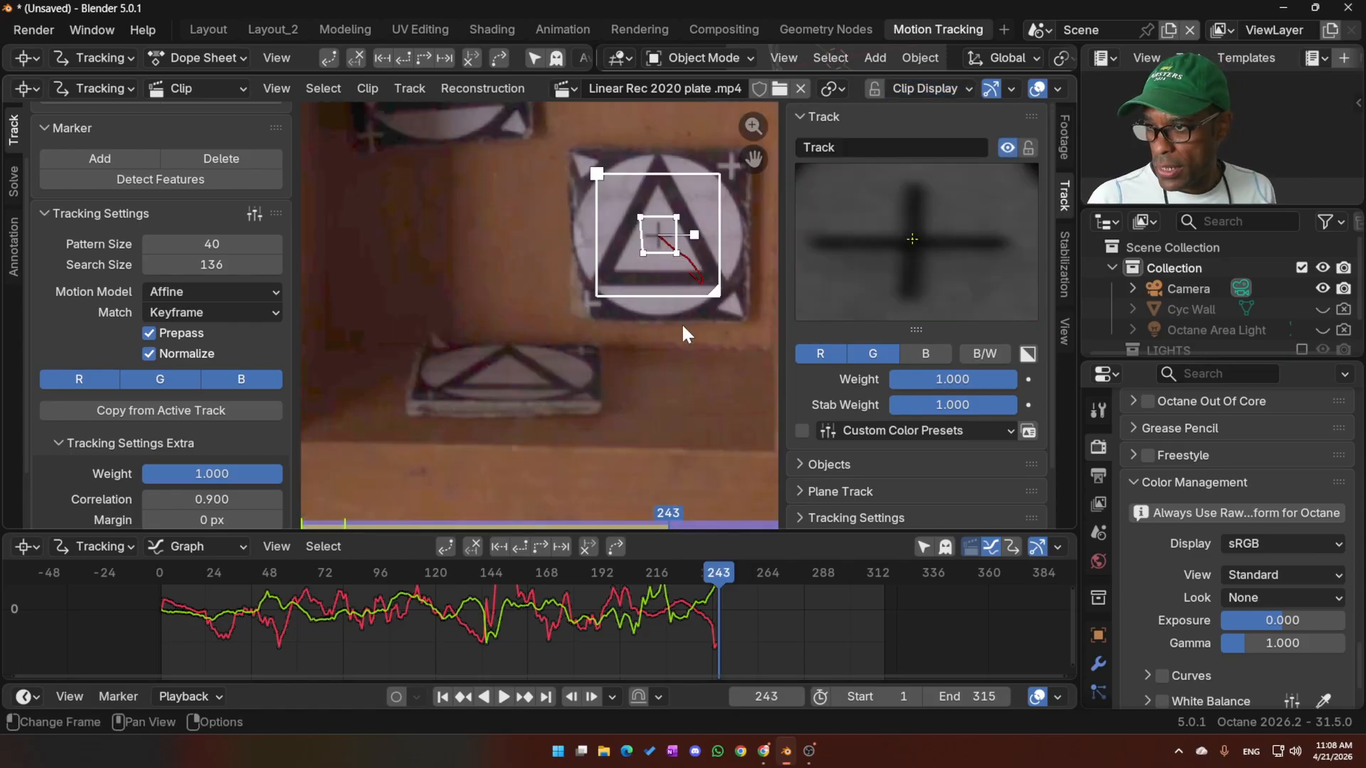
pyautogui.moveTo(924, 256); pyautogui.dragTo(926, 258)
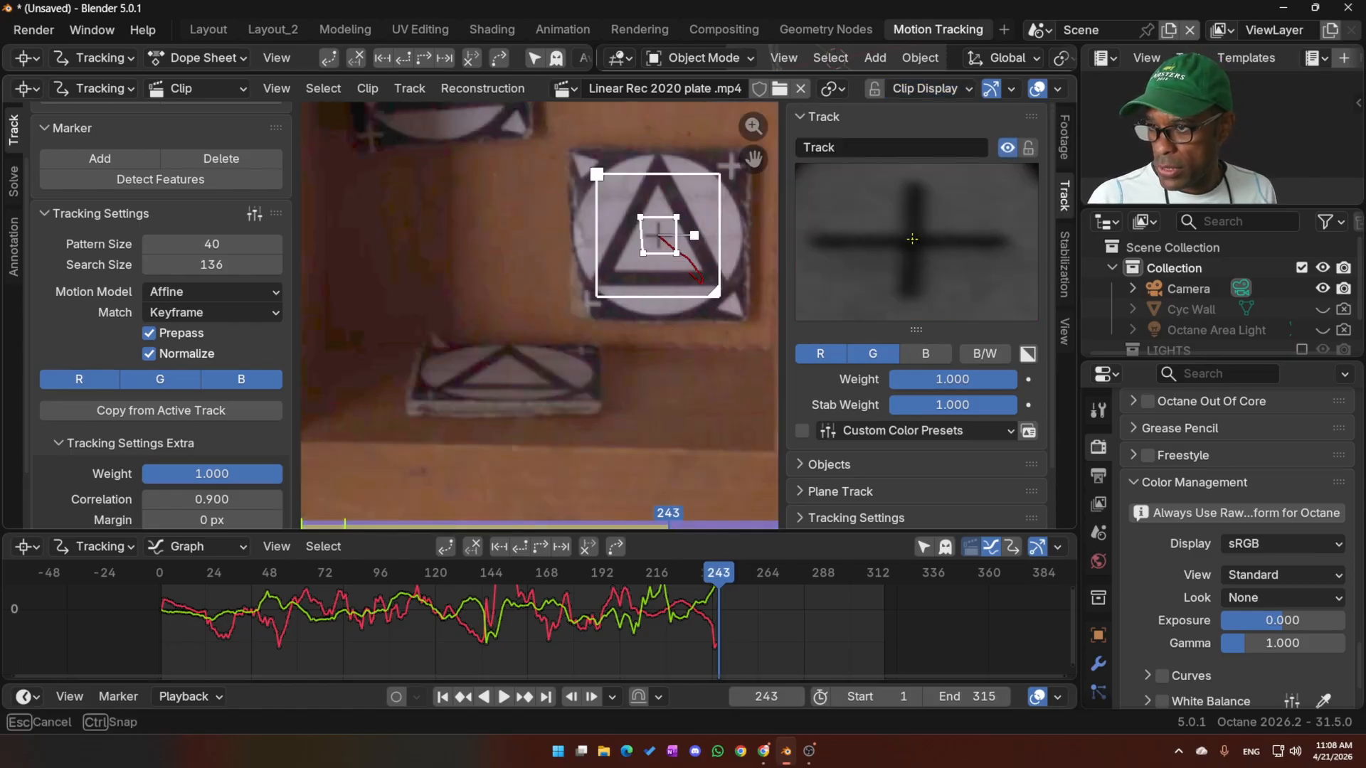
pyautogui.press('s')
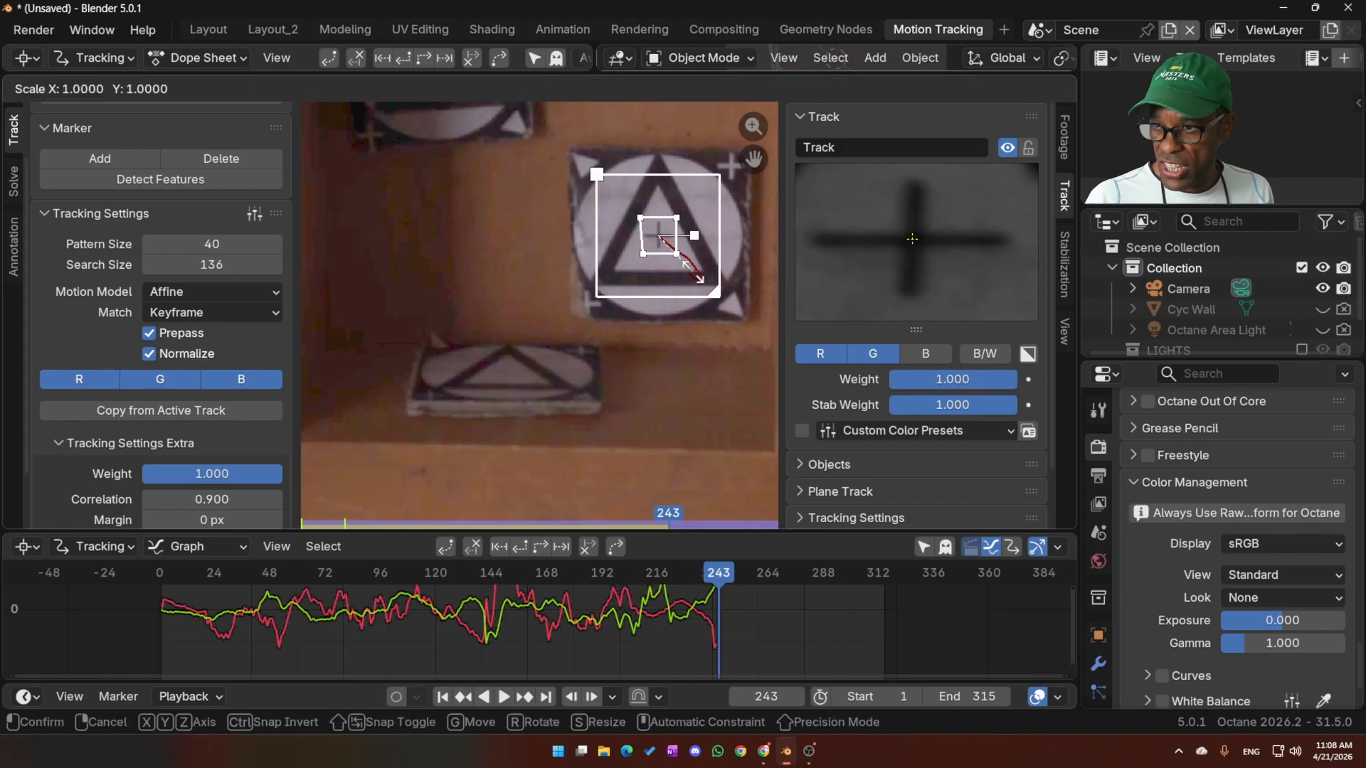
pyautogui.click(703, 281)
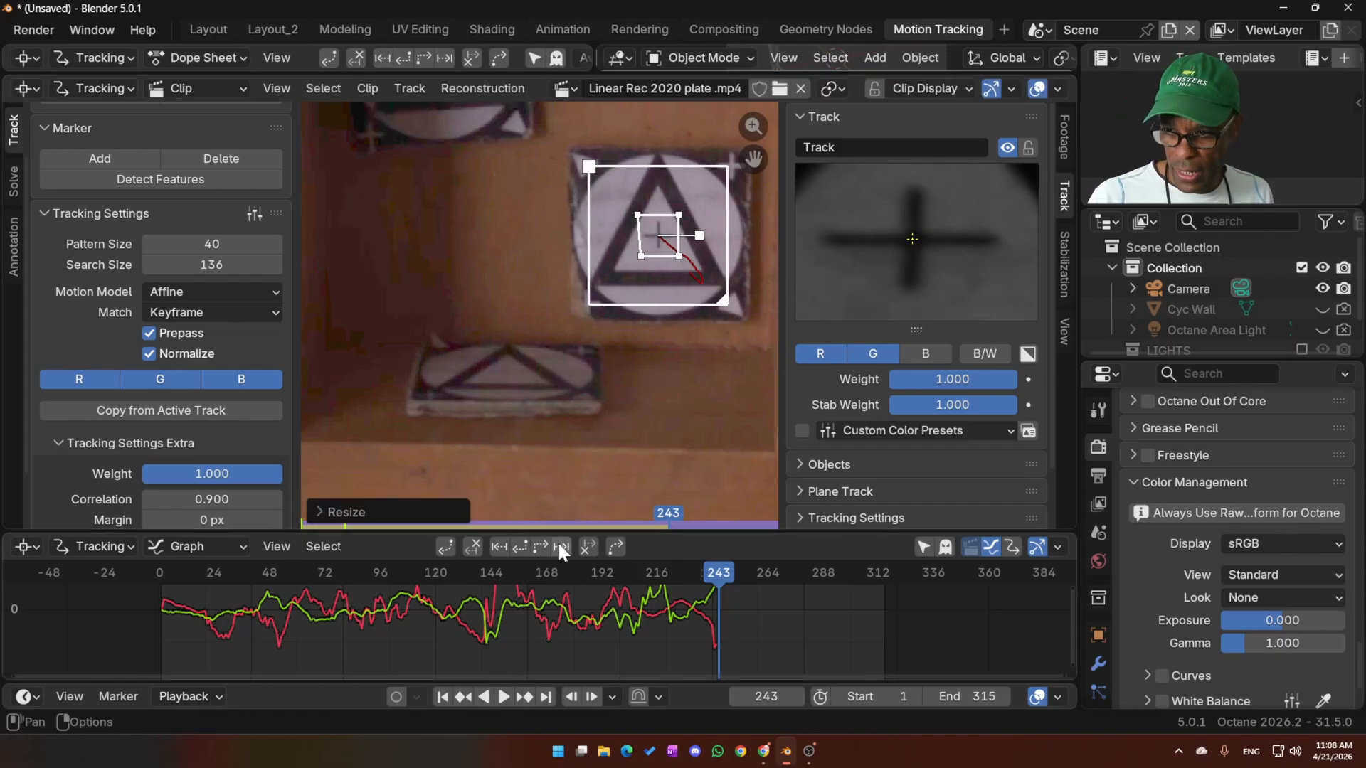
pyautogui.click(561, 547)
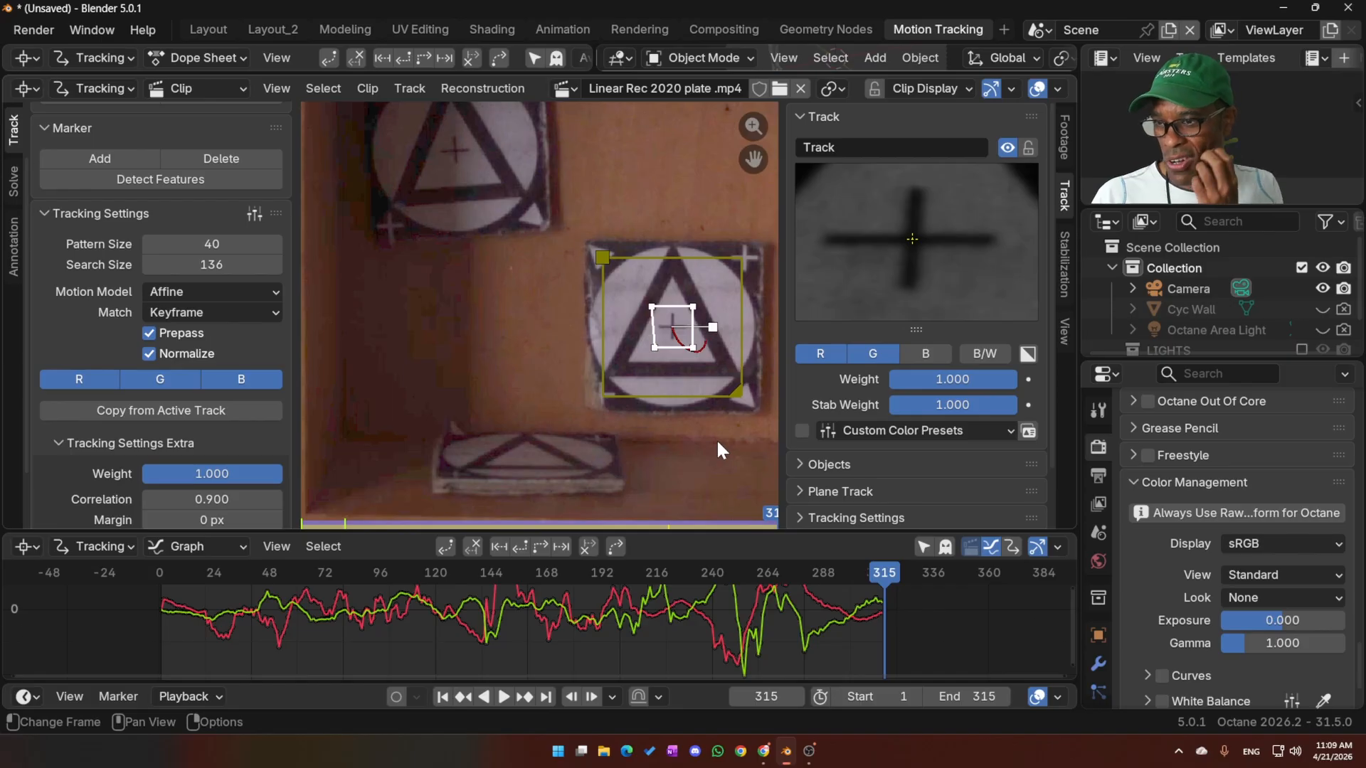
# - Add a marker on the small white triangle at the upper-left card's lower-right corner and enlarge it
pyautogui.click(603, 445)
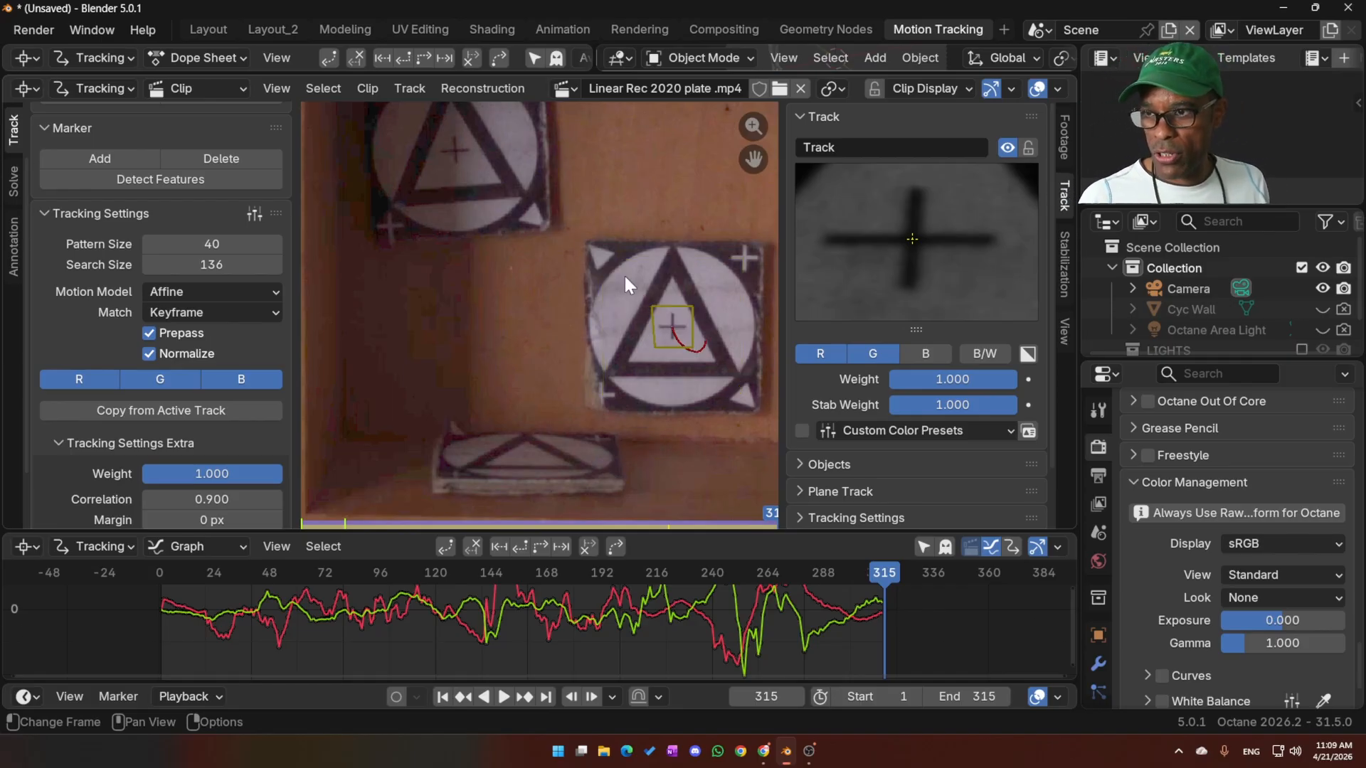
pyautogui.keyDown('ctrl'); pyautogui.click(532, 215); pyautogui.keyUp('ctrl')
pyautogui.press('s')
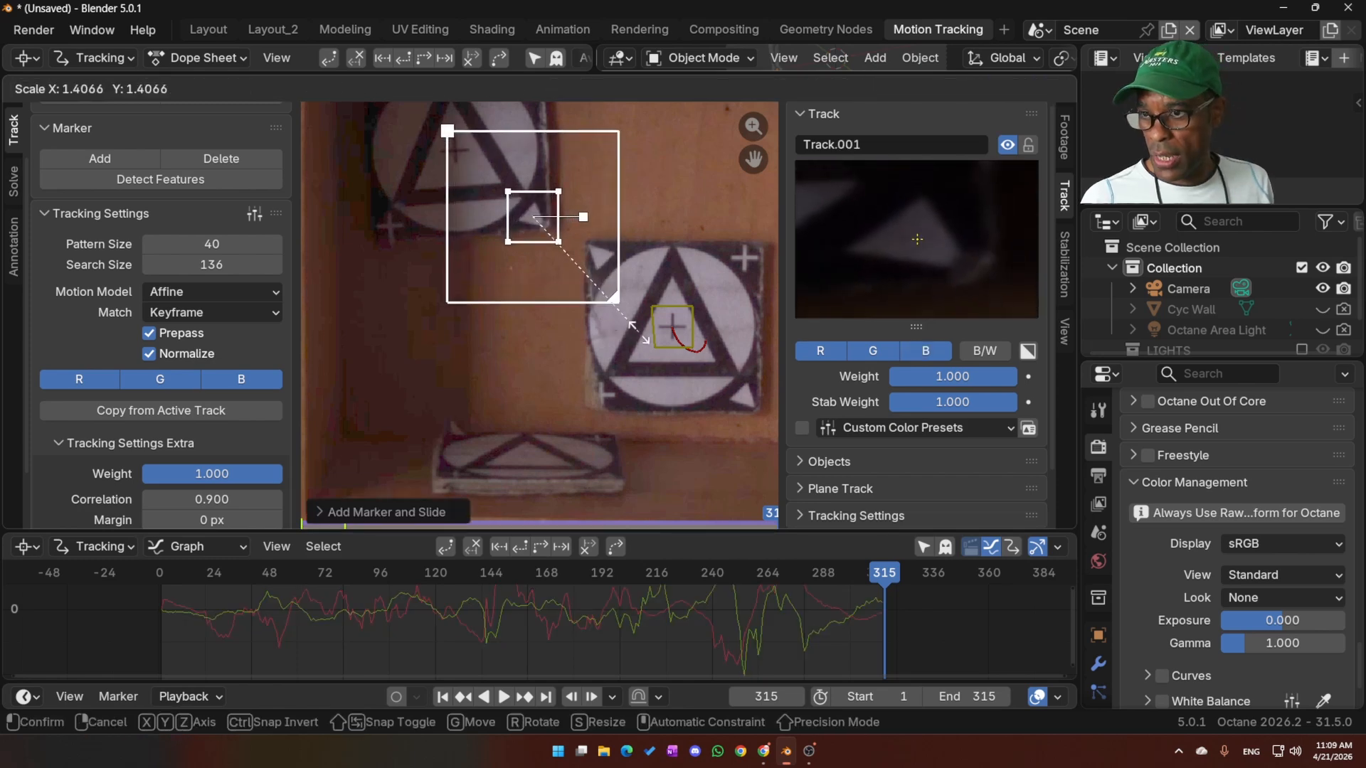
pyautogui.click(645, 318)
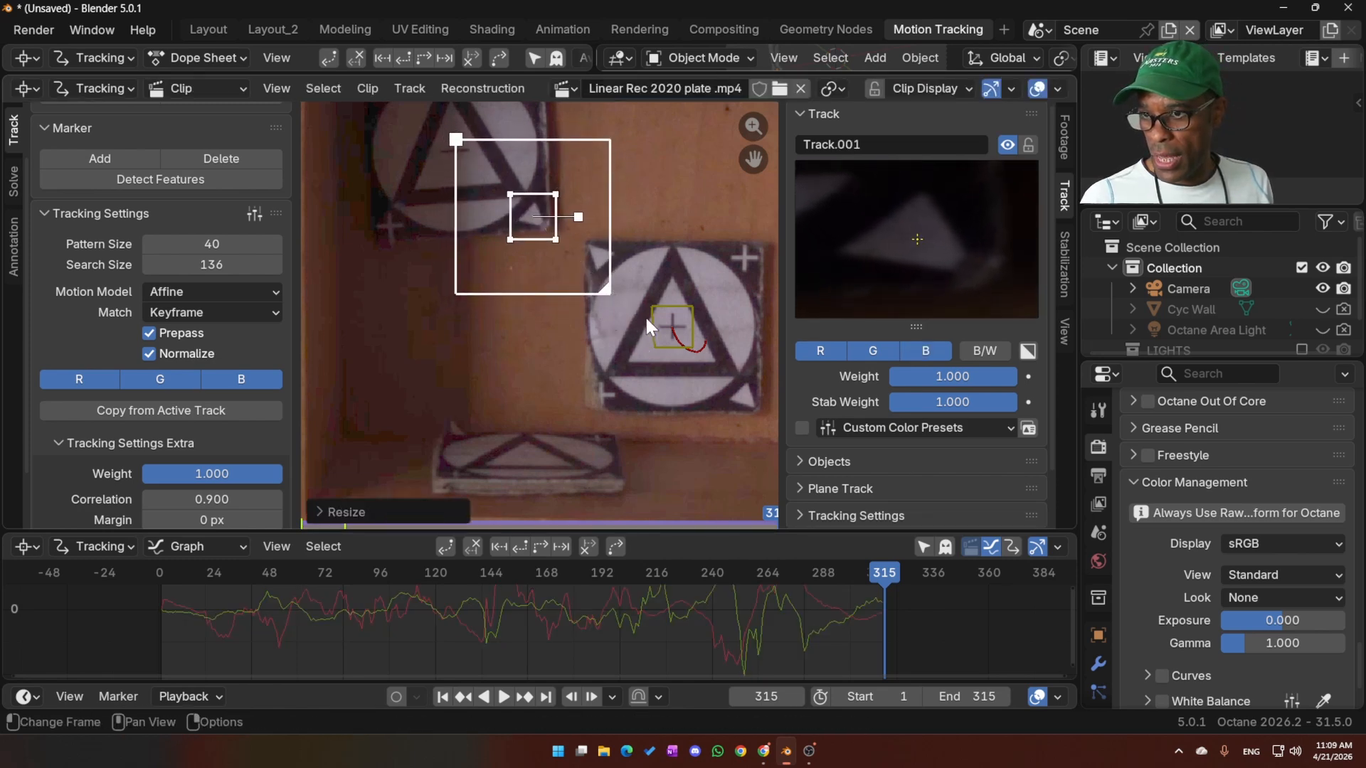
# - Track the new triangle marker backward to frame 1 and deselect it
pyautogui.scroll(-2, 642, 327)
pyautogui.hotkey('shift', 'ctrl', 't')
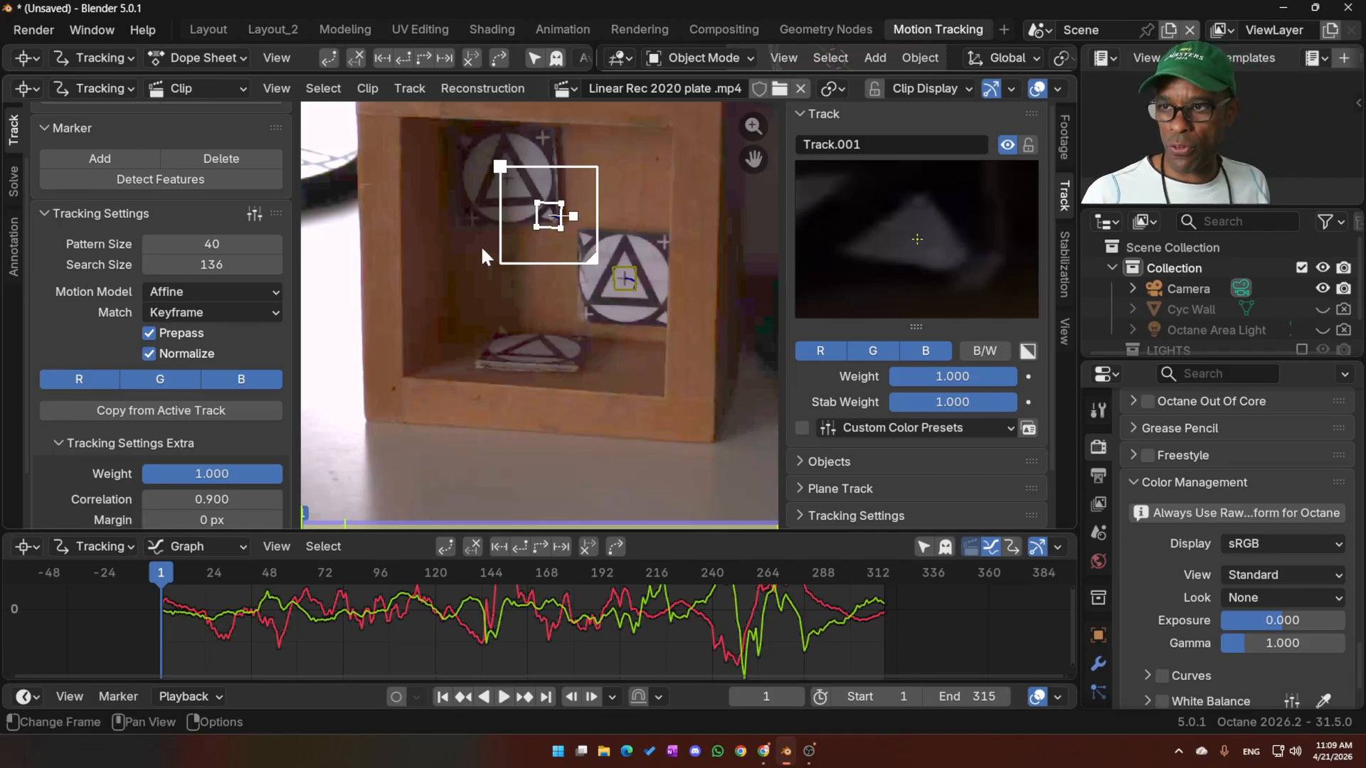
pyautogui.click(541, 133)
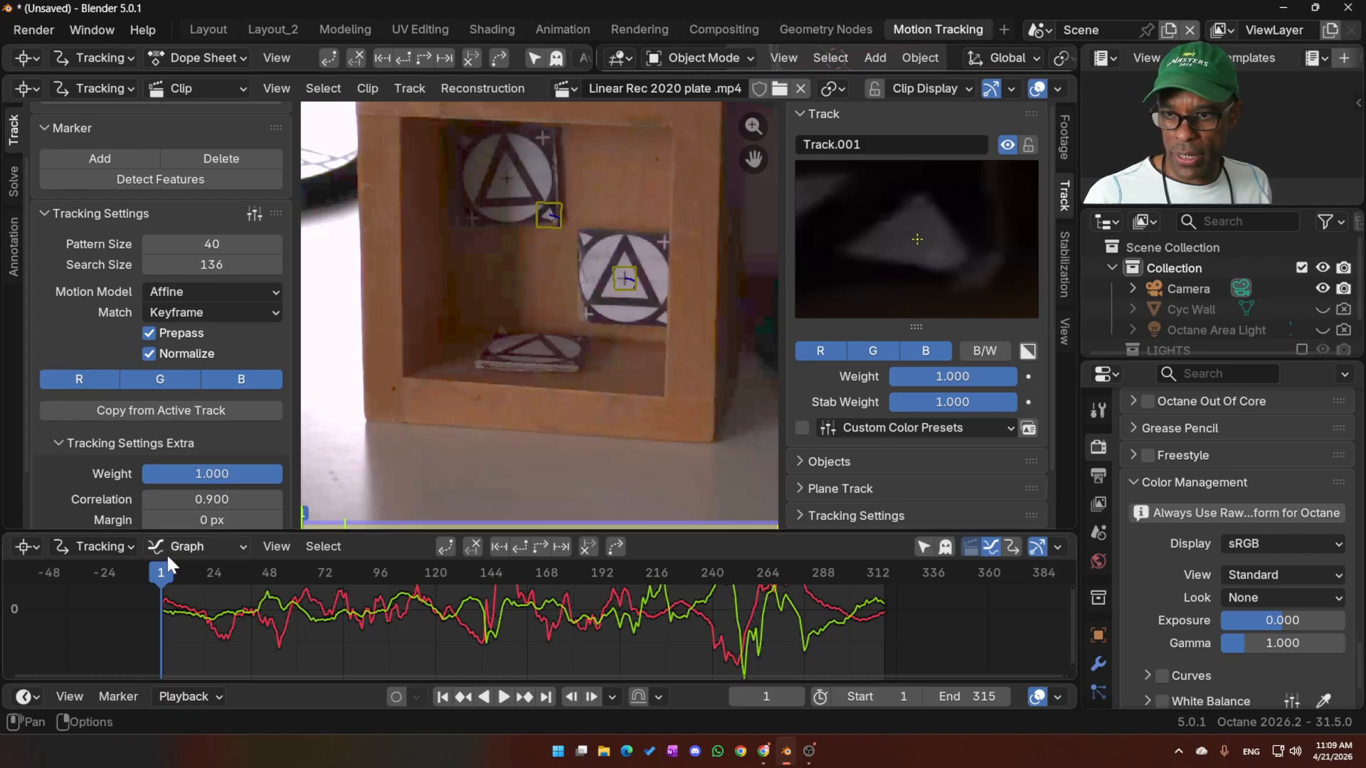
# - On frame 1, add a marker on the upper-left card's upper-right cross and track it forward to frame 315
pyautogui.moveTo(165, 562); pyautogui.dragTo(161, 513)
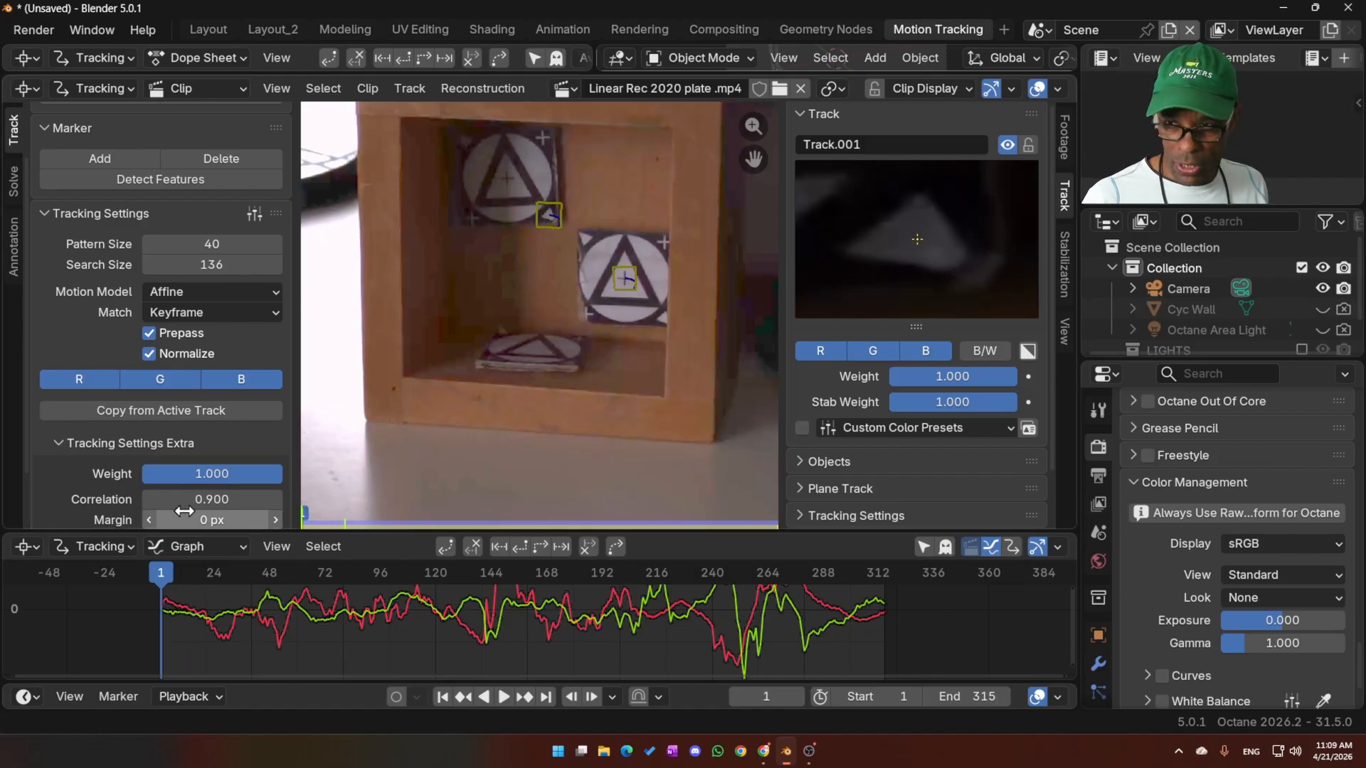
pyautogui.moveTo(542, 138)
pyautogui.keyDown('ctrl'); pyautogui.mouseDown()
pyautogui.moveTo(544, 171)
pyautogui.moveTo(542, 138)
pyautogui.mouseUp(); pyautogui.keyUp('ctrl')
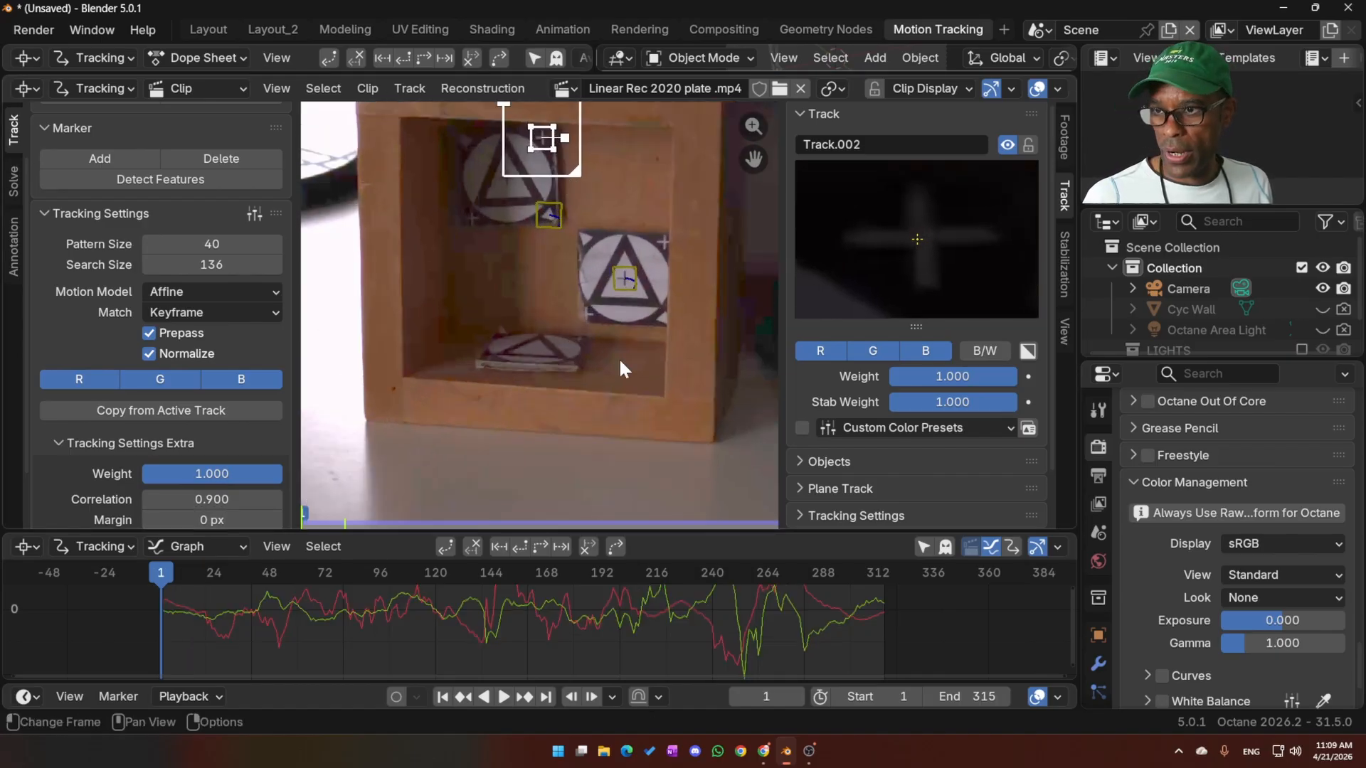
pyautogui.hotkey('ctrl', 't')
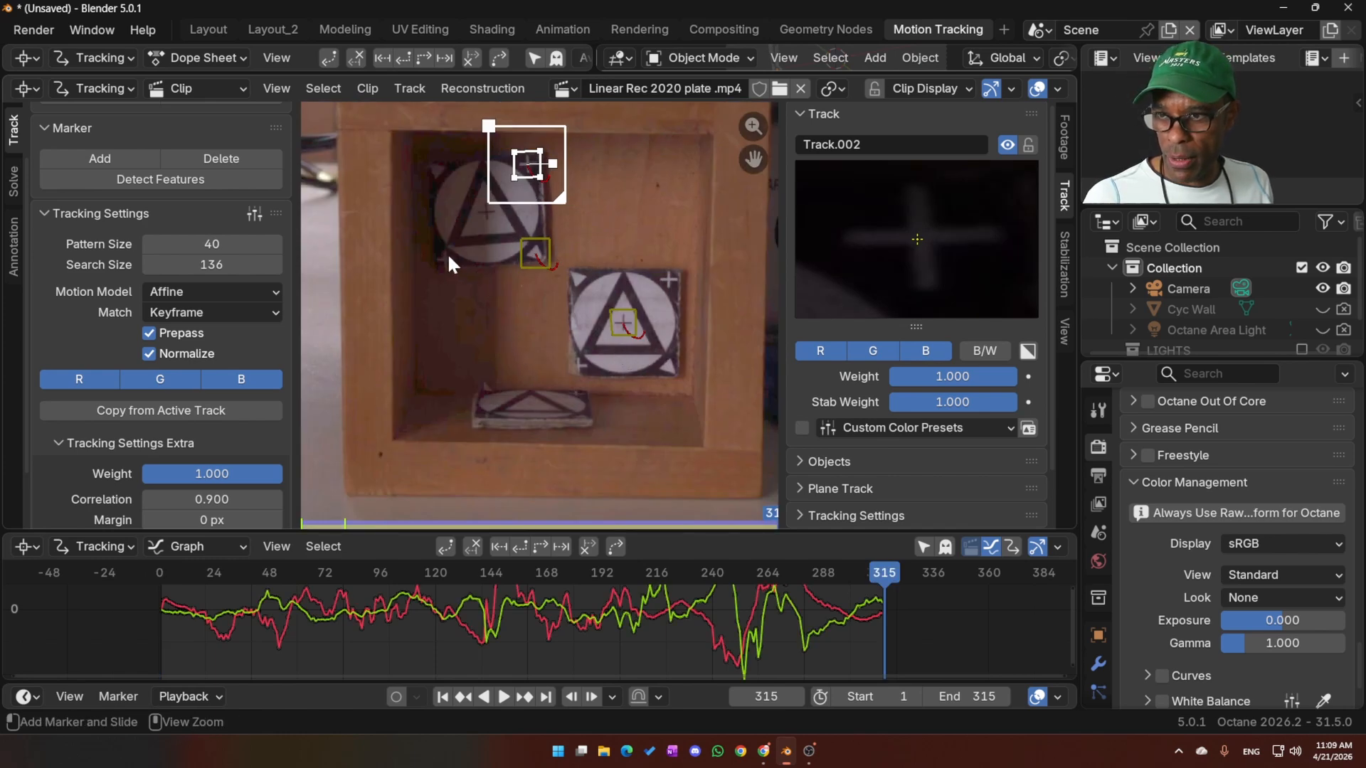
# - On frame 315, add a slightly enlarged marker on the upper-left card's lower-left cross and track it backward
pyautogui.keyDown('ctrl'); pyautogui.click(441, 254); pyautogui.keyUp('ctrl')
pyautogui.press('s')
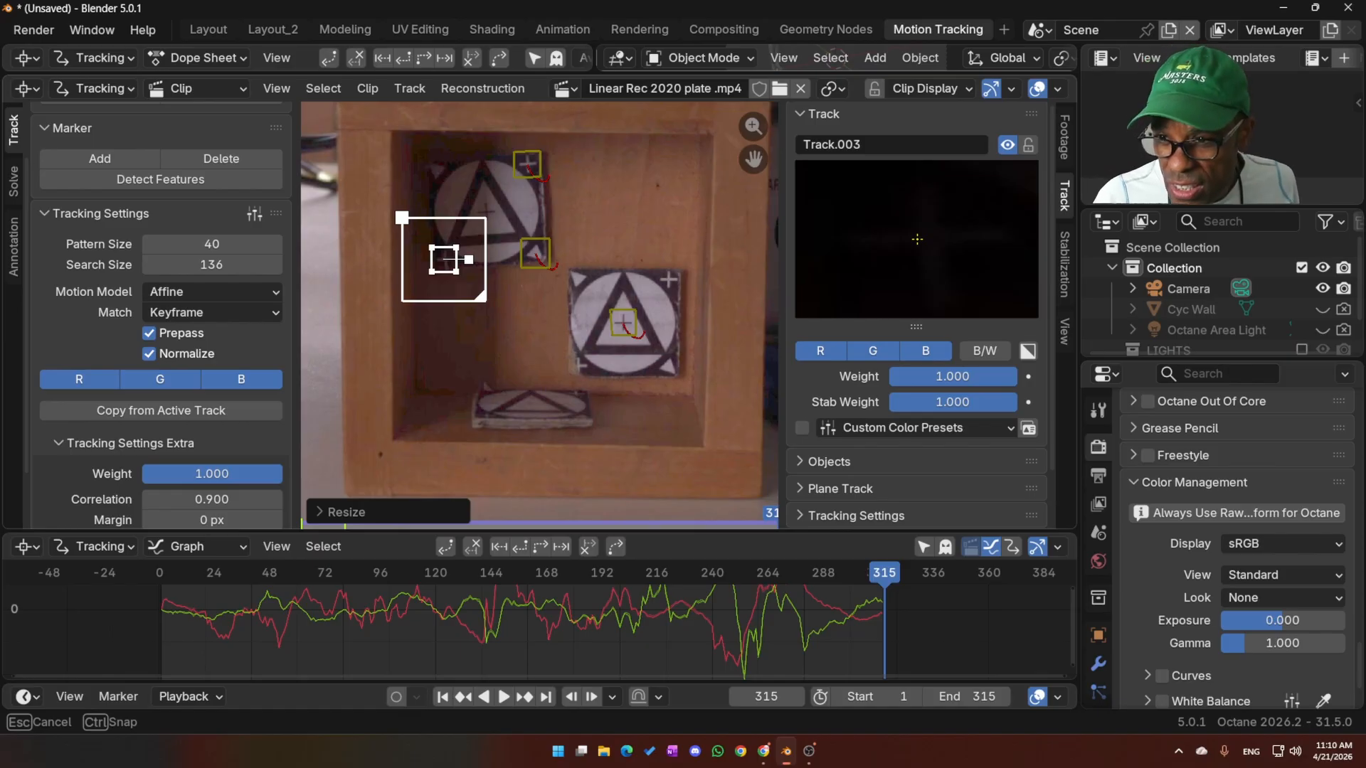
pyautogui.press('Escape')
pyautogui.hotkey('ctrl', 'shift', 't')
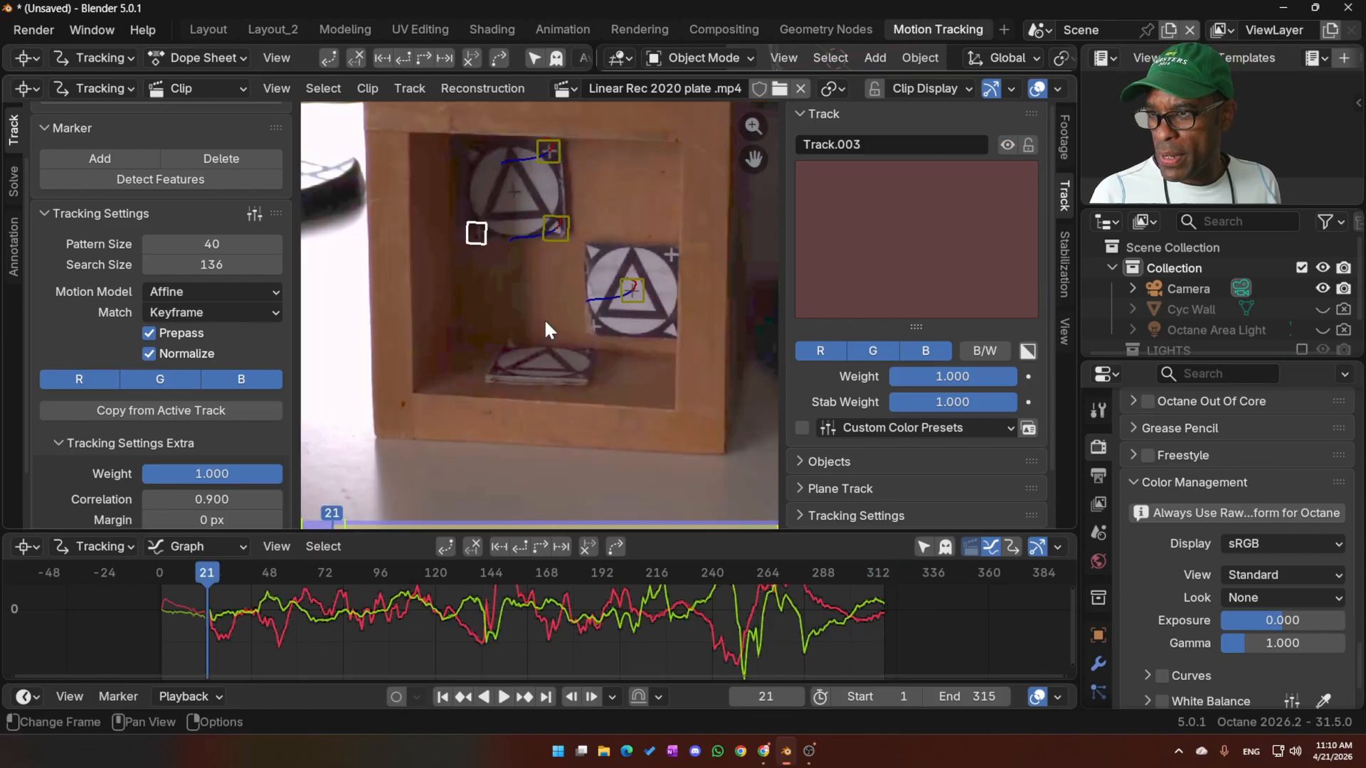
# - On frame 22, slightly enlarge the marker on the lower-left cross and resume tracking it backward
pyautogui.press('Right')
pyautogui.scroll(2, 543, 321)
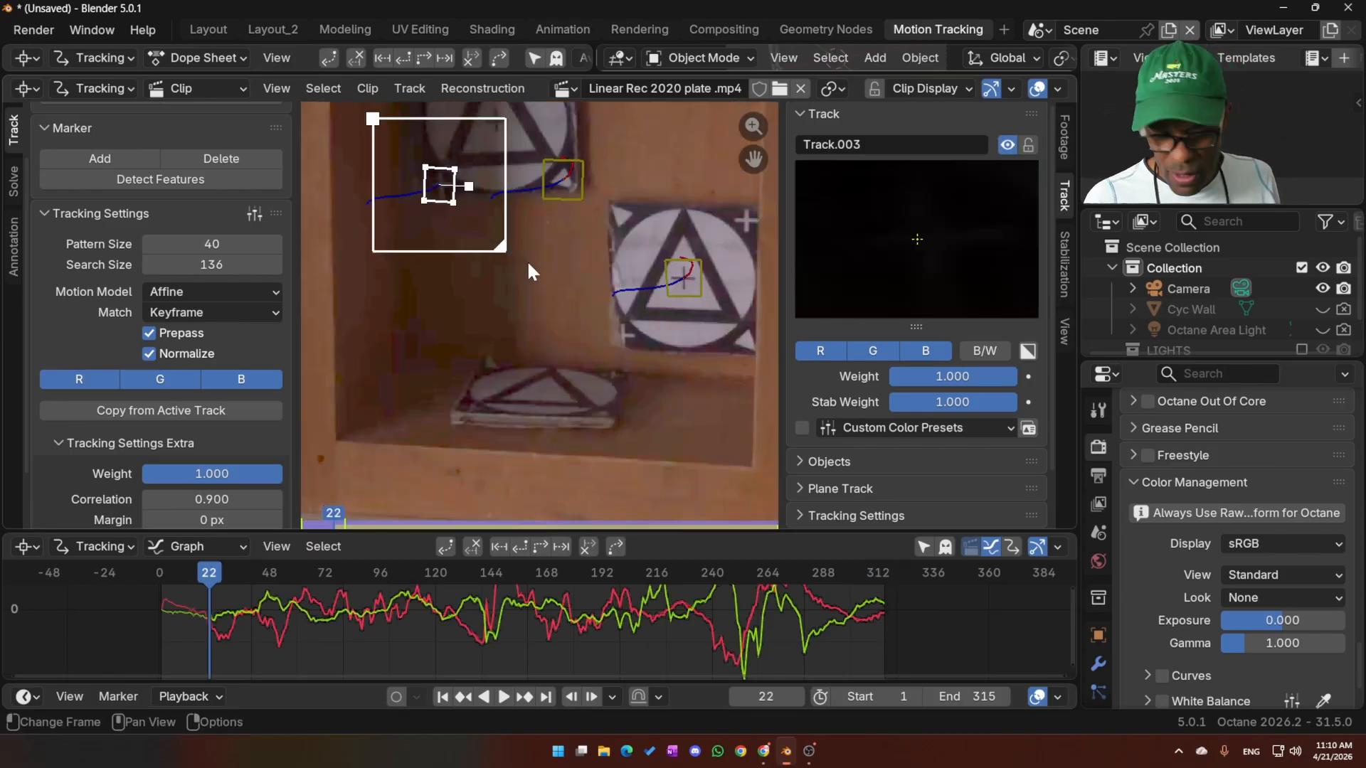
pyautogui.press('s')
pyautogui.click(571, 288)
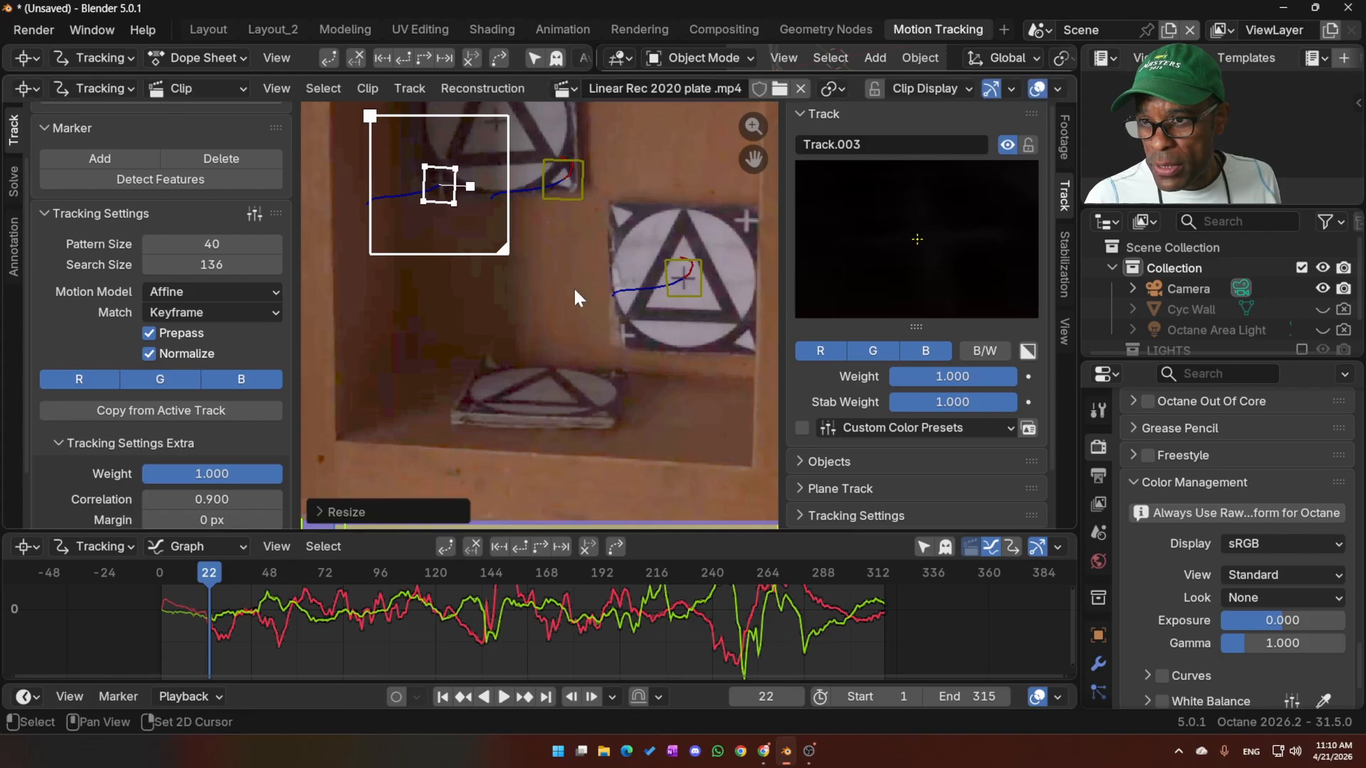
pyautogui.hotkey('ctrl', 'shift', 't')
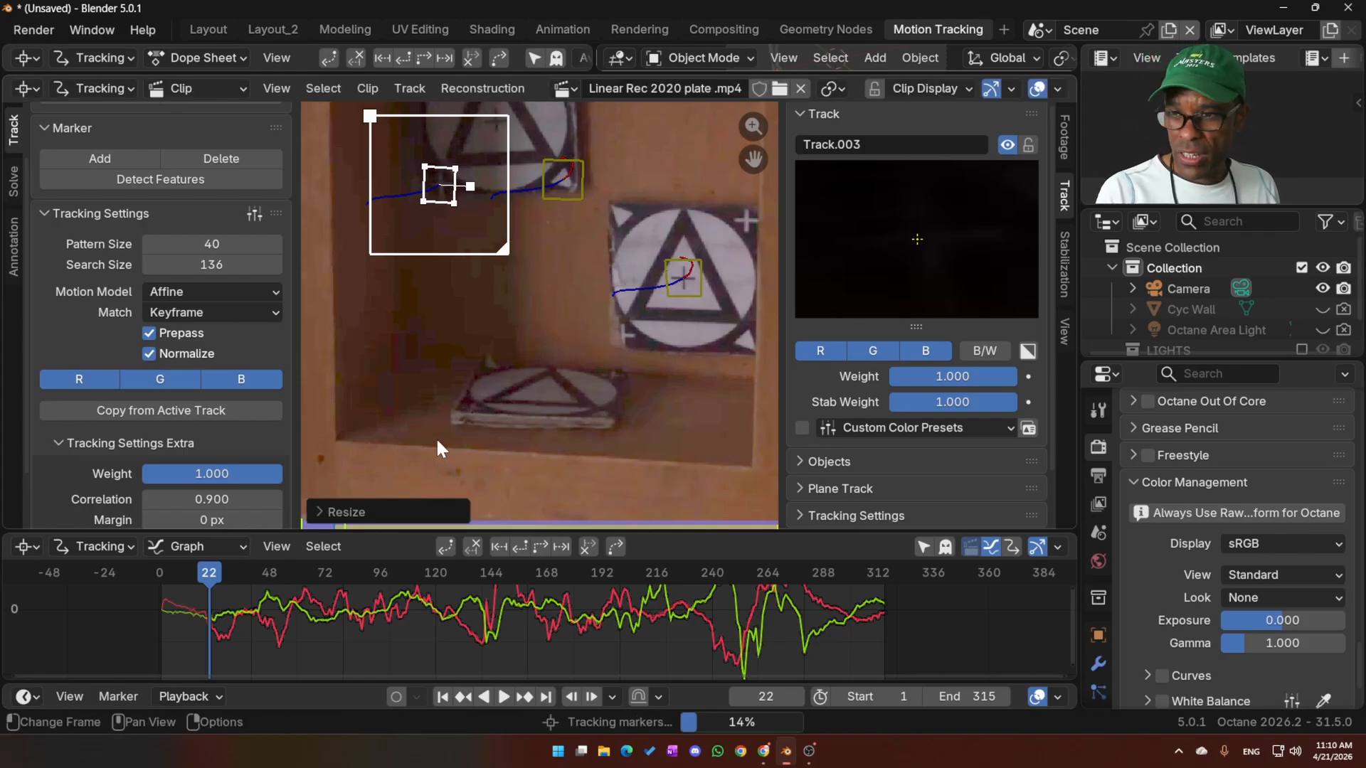
# - On frame 19, enlarge the lower-left cross marker again, try to track it further backward, and deselect it
pyautogui.press('Right')
pyautogui.scroll(2, 436, 437)
pyautogui.moveTo(446, 153)
pyautogui.mouseDown(button='middle')
pyautogui.moveTo(595, 378)
pyautogui.moveTo(573, 356)
pyautogui.mouseUp(button='middle')
pyautogui.scroll(3, 571, 348)
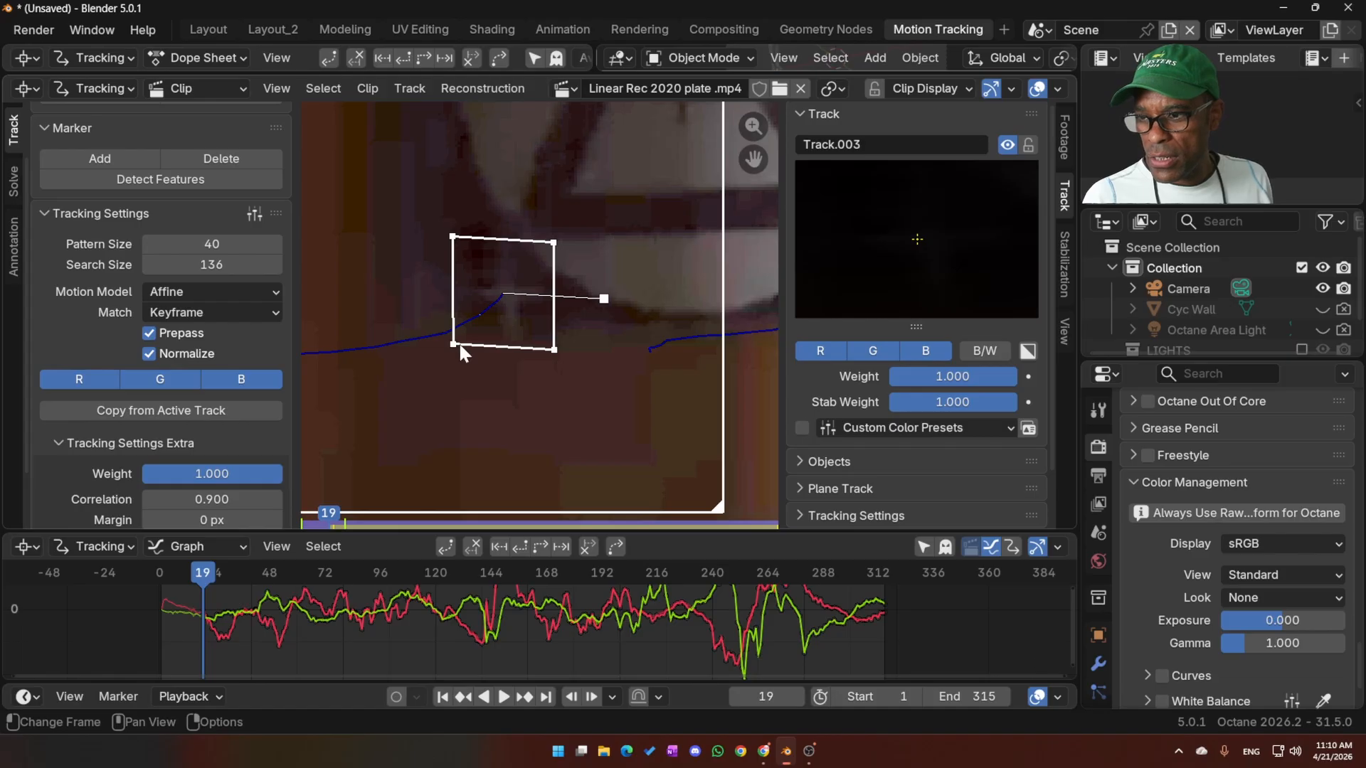
pyautogui.scroll(-3, 463, 352)
pyautogui.press('s')
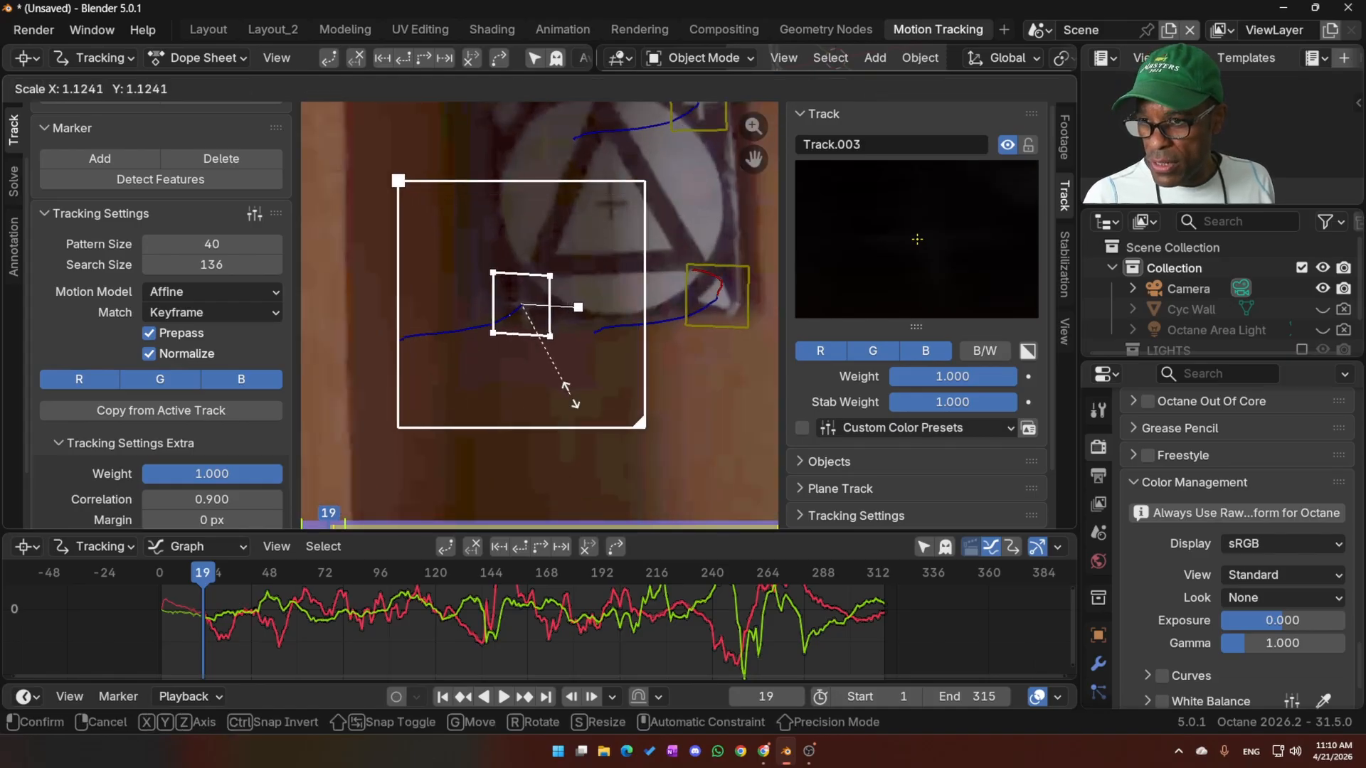
pyautogui.click(567, 396)
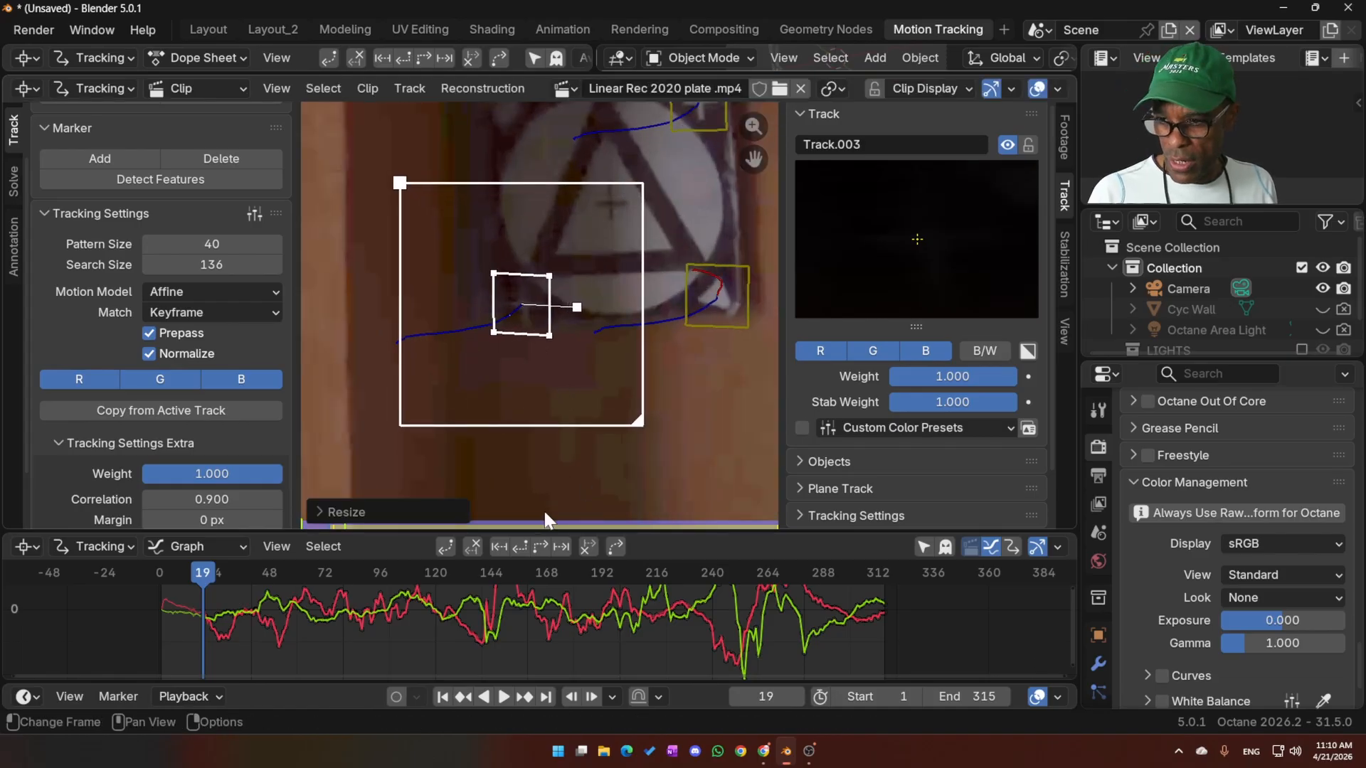
pyautogui.click(501, 549)
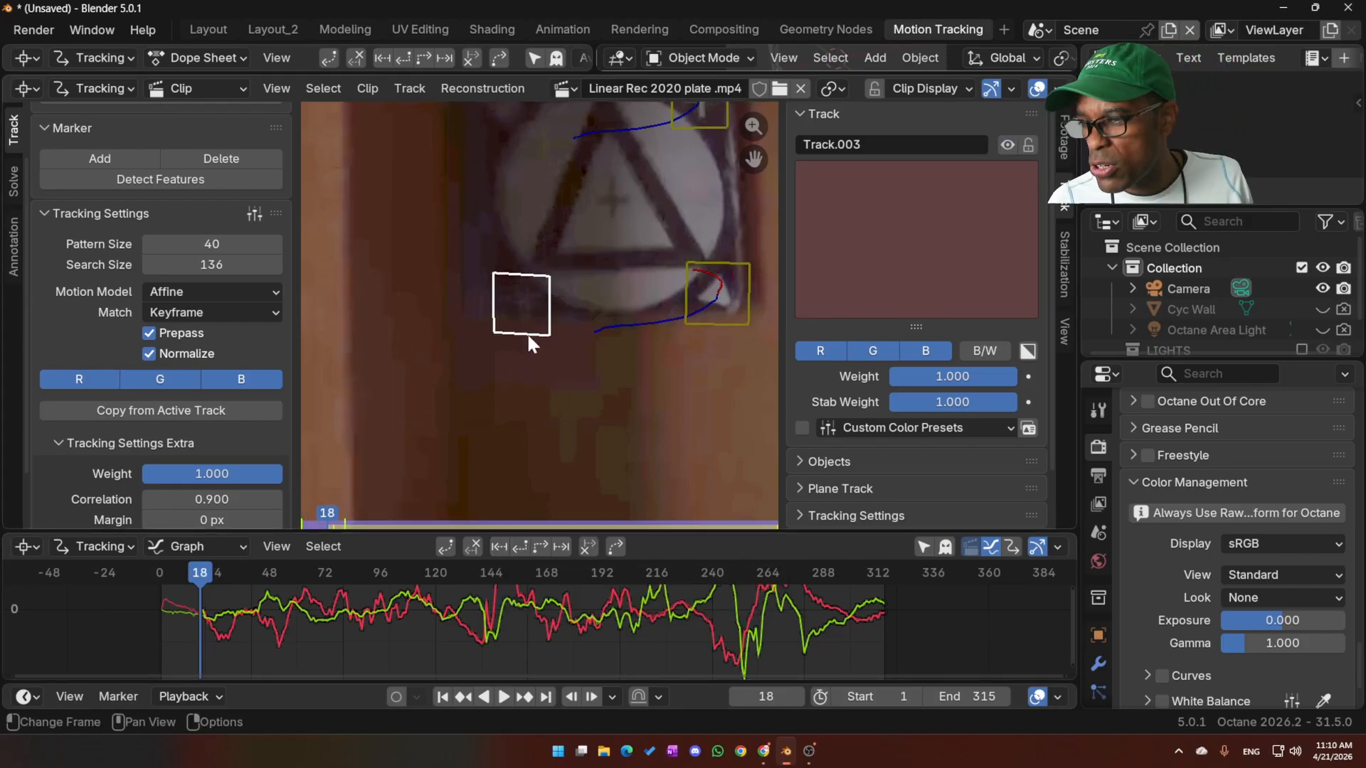
pyautogui.click(382, 641)
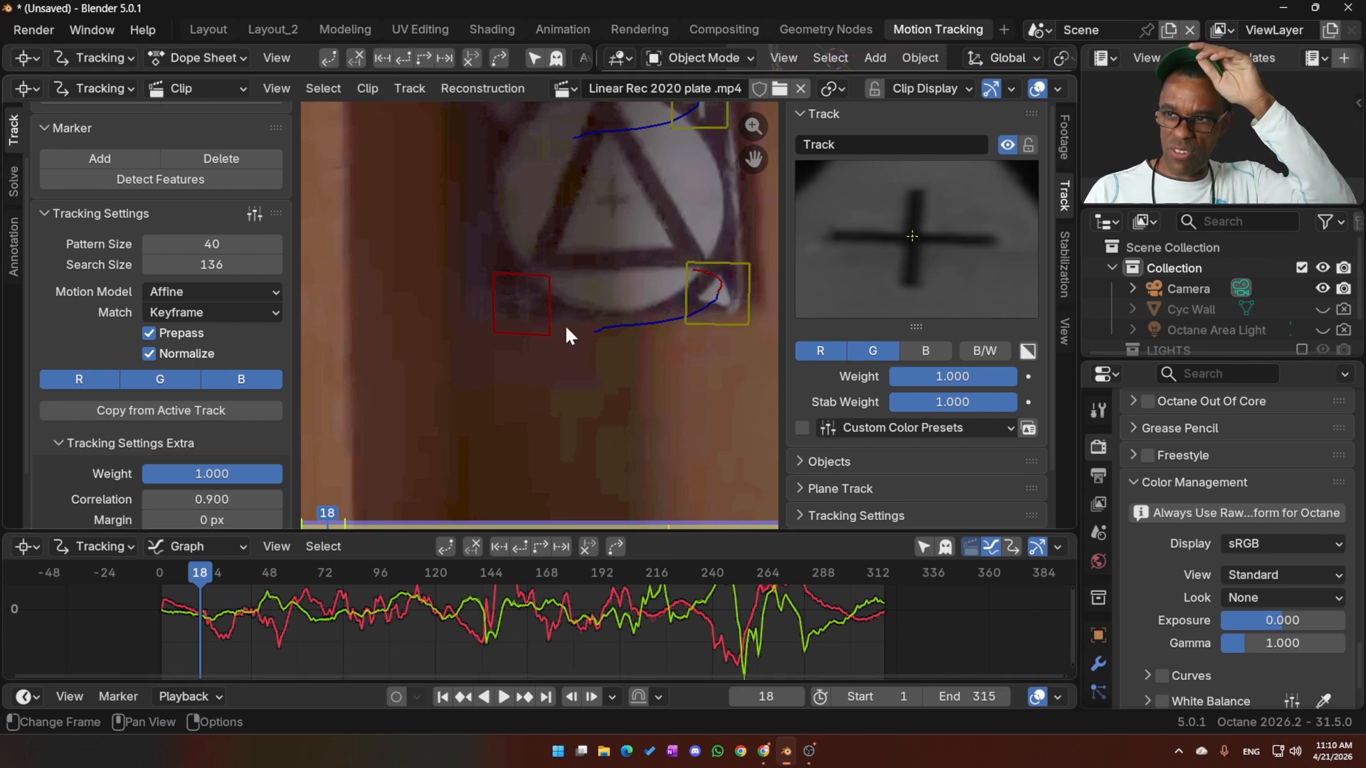
# - On frame 1, add a marker on the upper-left card's central cross and track it forward to frame 315
pyautogui.hotkey('shift', 'Left')
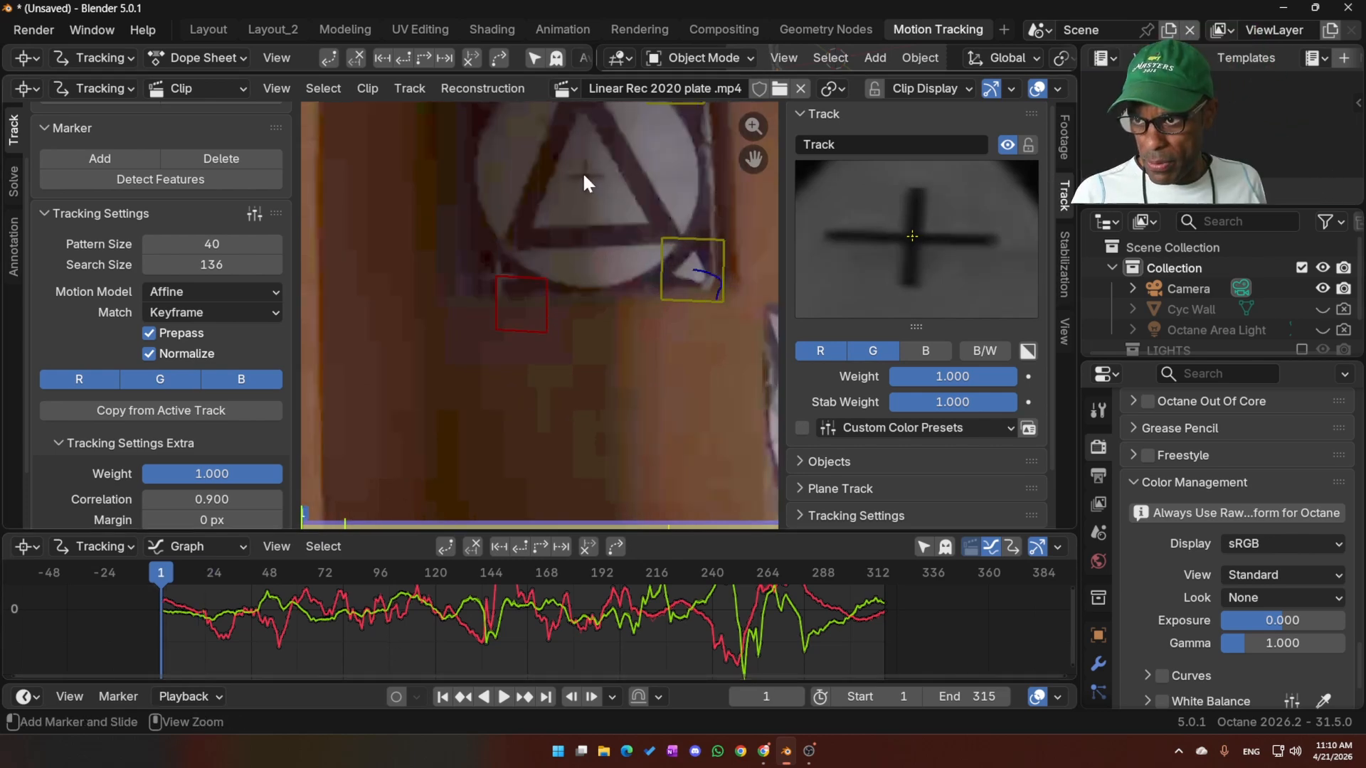
pyautogui.keyDown('ctrl'); pyautogui.click(584, 176); pyautogui.keyUp('ctrl')
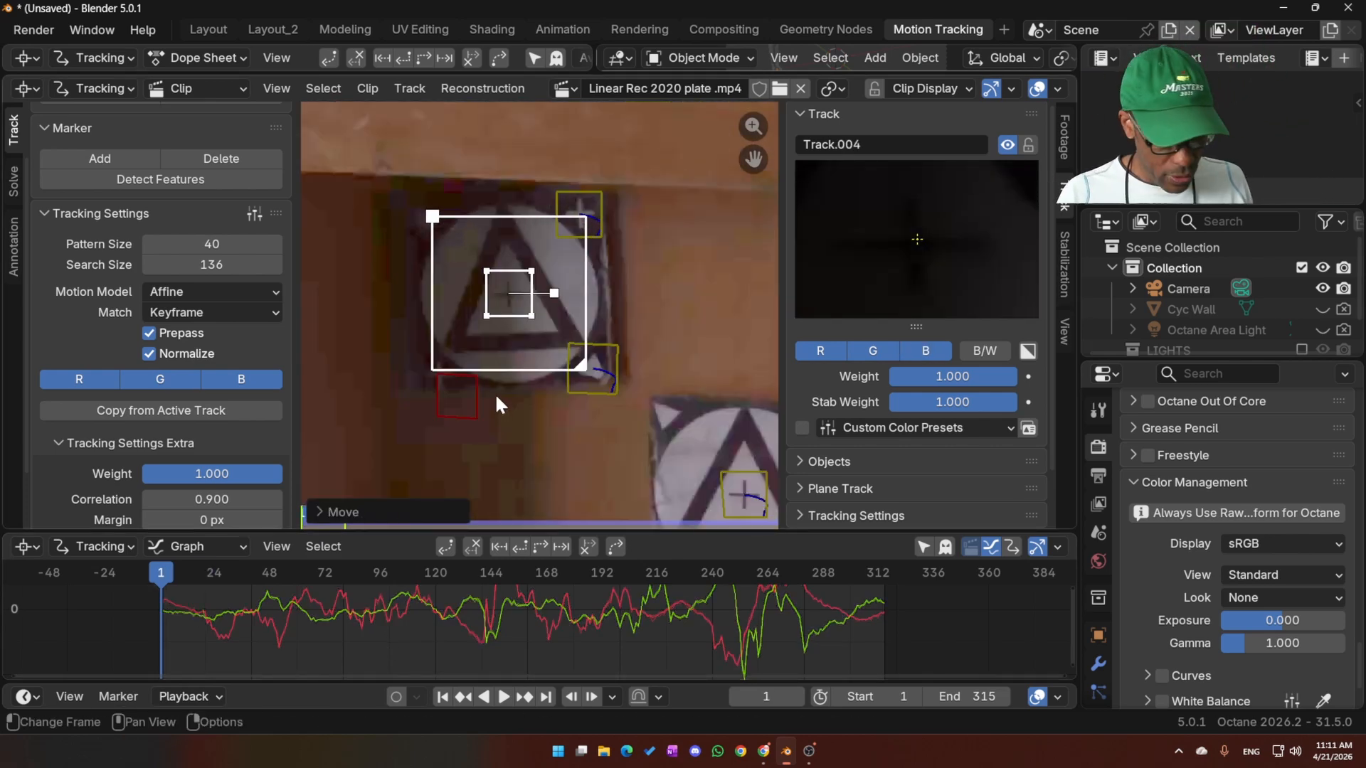
pyautogui.hotkey('ctrl', 't')
# - Add markers on the right card's lower-left cross, tracked backward to frame 1, and its upper-left triangle, tracked forward to frame 315
pyautogui.scroll(-4, 634, 388)
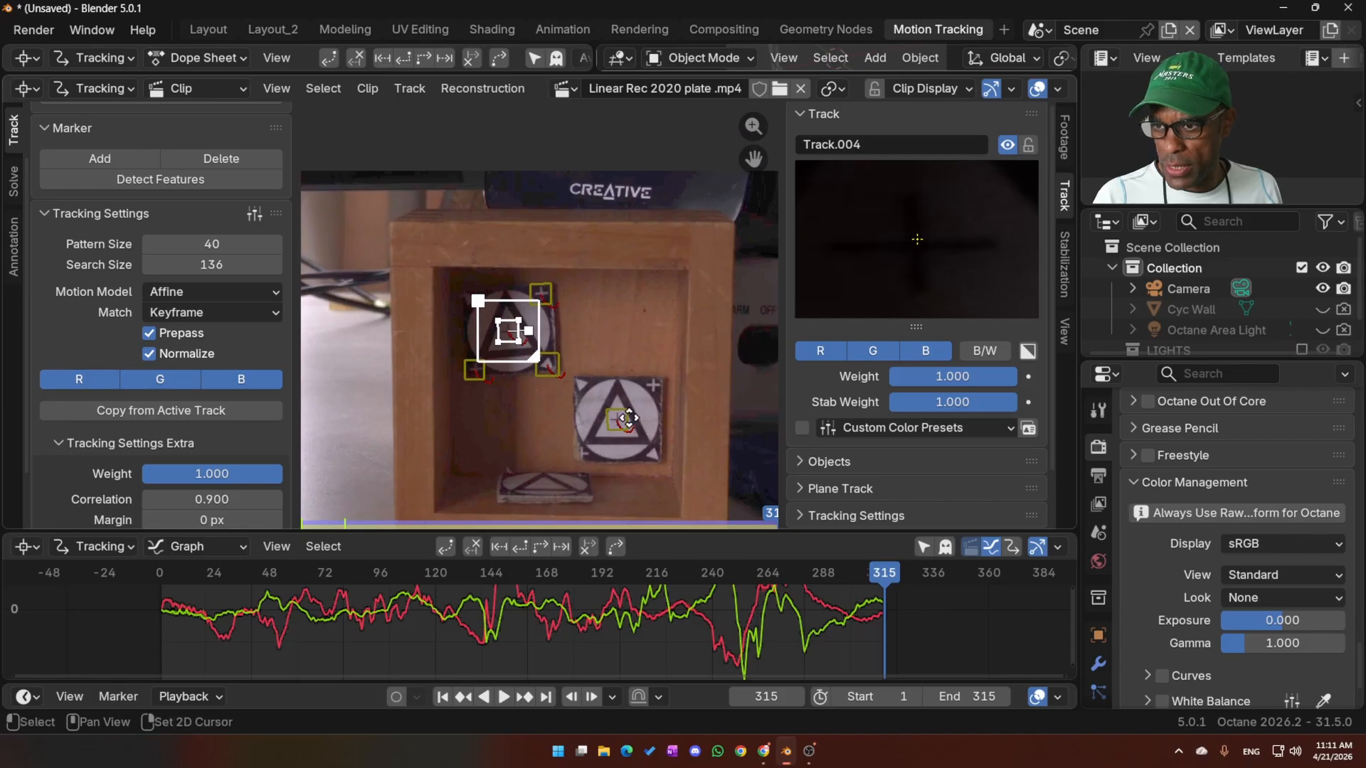
pyautogui.moveTo(628, 418); pyautogui.dragTo(621, 371, button='middle')
pyautogui.scroll(2, 621, 371)
pyautogui.keyDown('ctrl'); pyautogui.click(546, 387); pyautogui.keyUp('ctrl')
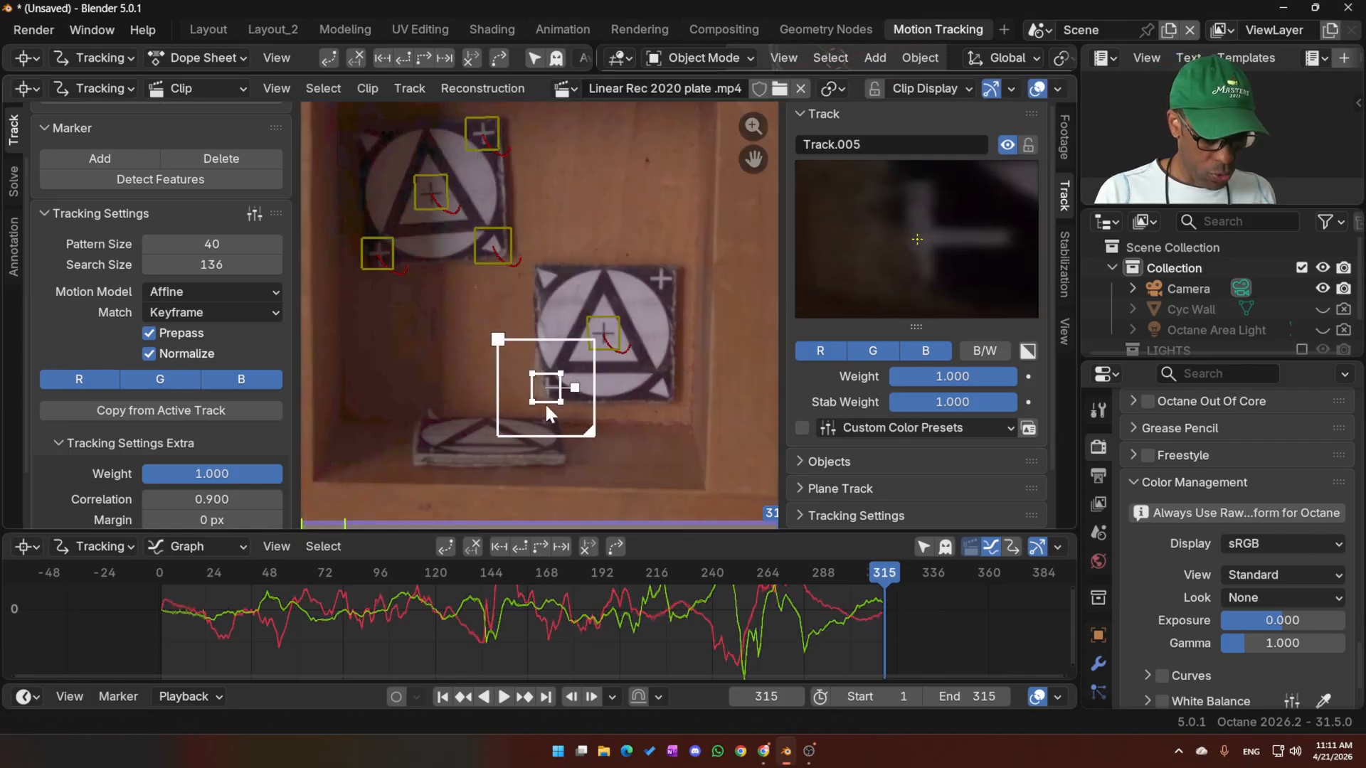
pyautogui.hotkey('shift', 'Left')
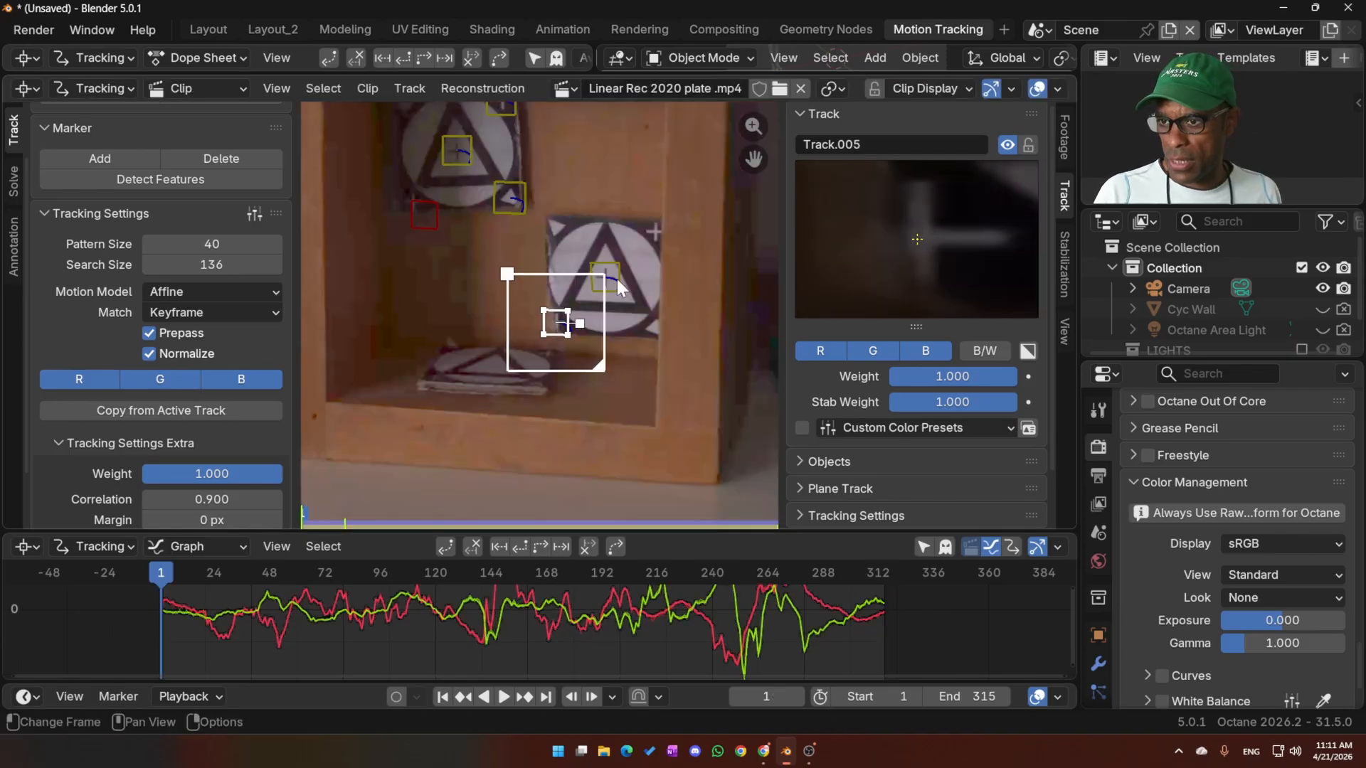
pyautogui.keyDown('ctrl'); pyautogui.click(555, 225); pyautogui.keyUp('ctrl')
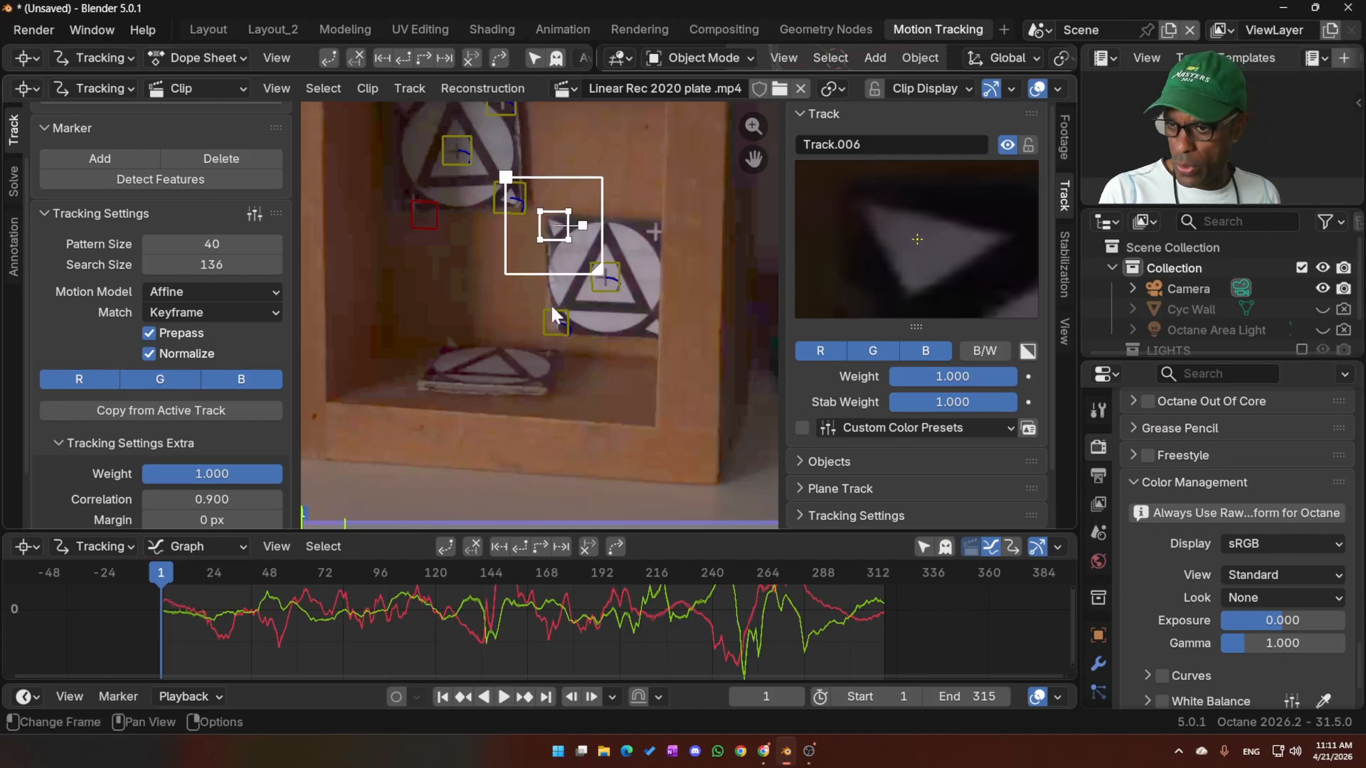
pyautogui.hotkey('shift', 'Right')
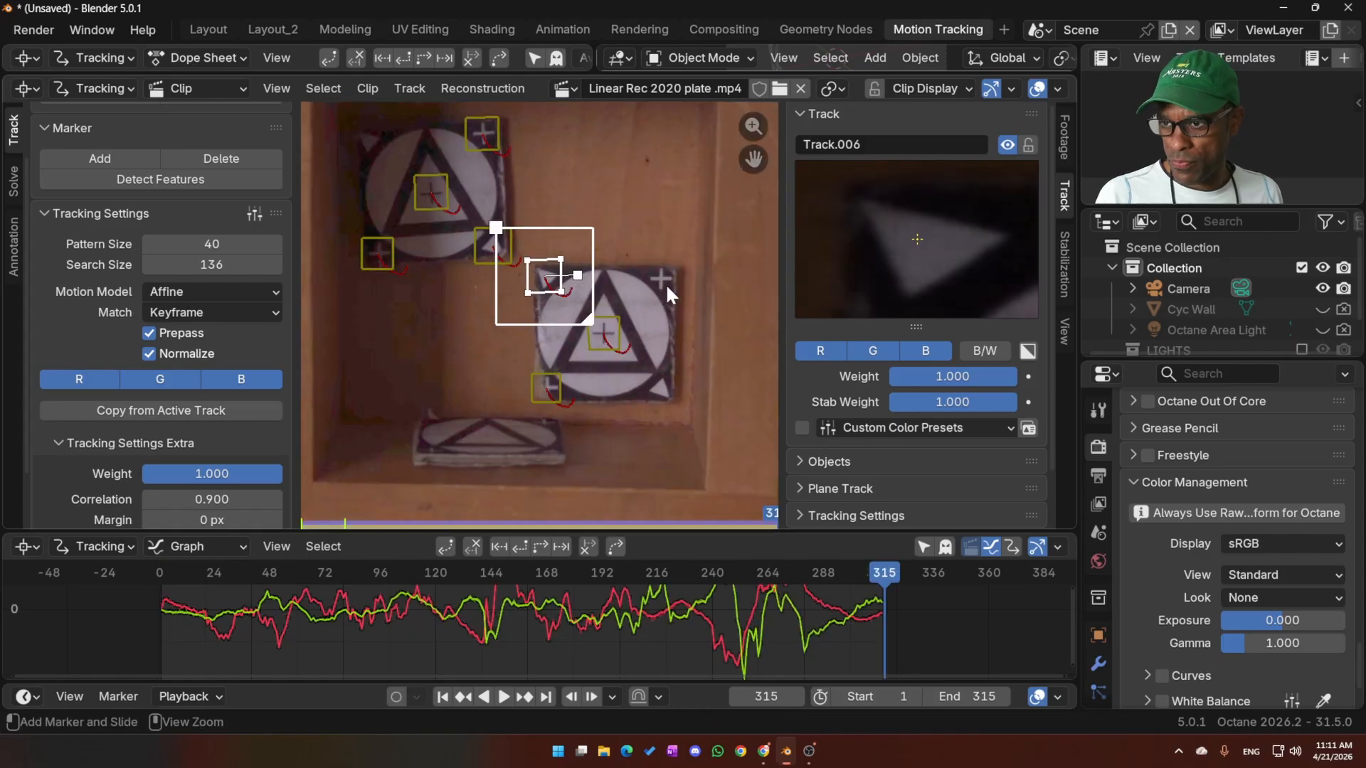
# - Add markers on the right card's upper-right cross, tracked backward to frame 1, and its lower-right triangle, tracked forward to frame 315
pyautogui.keyDown('ctrl'); pyautogui.click(660, 279); pyautogui.keyUp('ctrl')
pyautogui.hotkey('shift', 'Left')
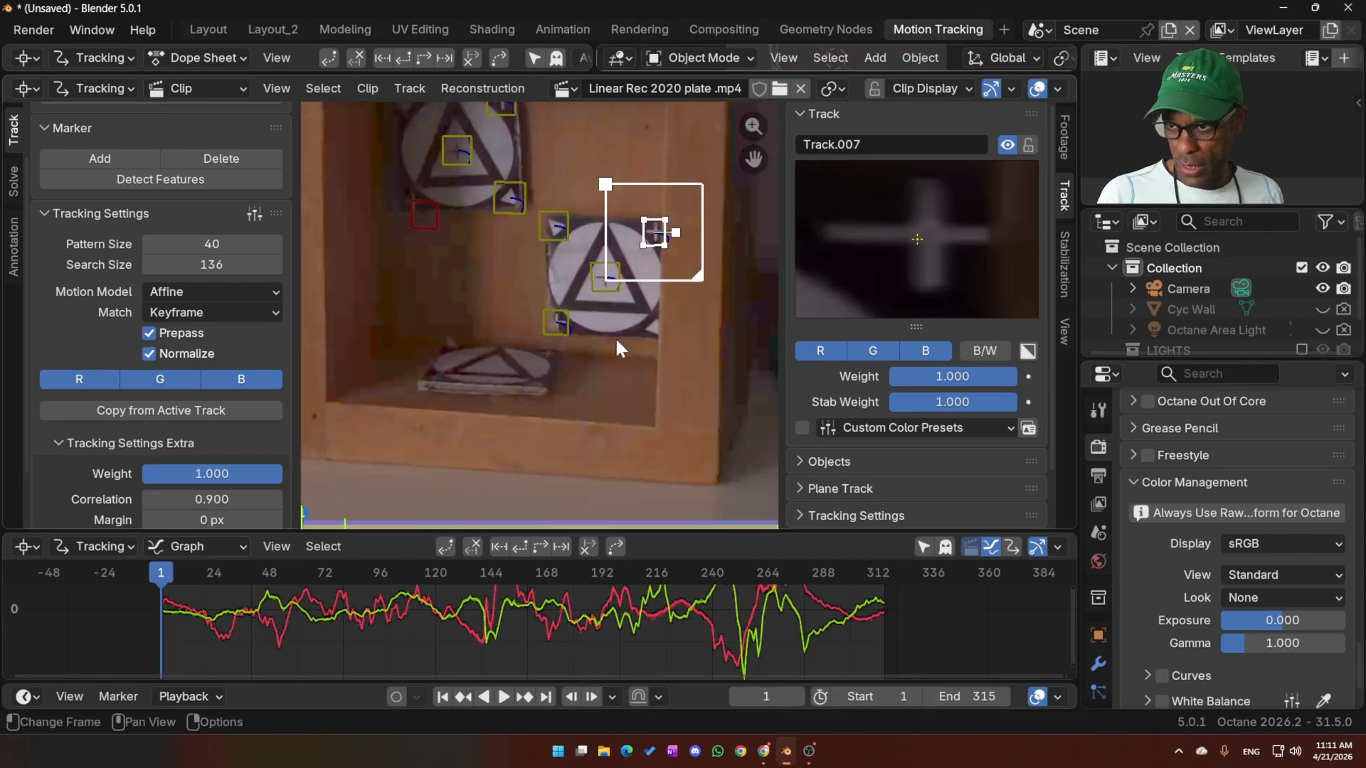
pyautogui.keyDown('ctrl'); pyautogui.moveTo(645, 329); pyautogui.dragTo(645, 329); pyautogui.keyUp('ctrl')
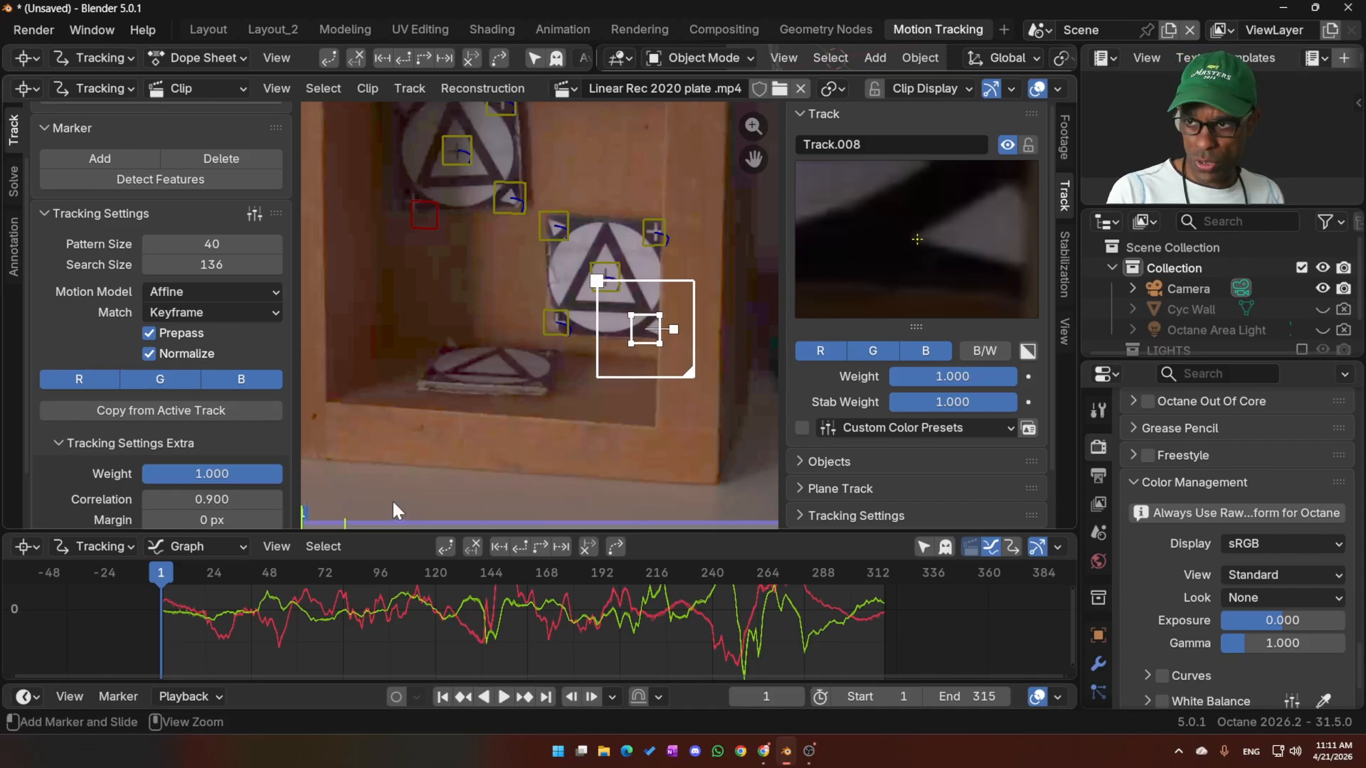
pyautogui.hotkey('shift', 'Right')
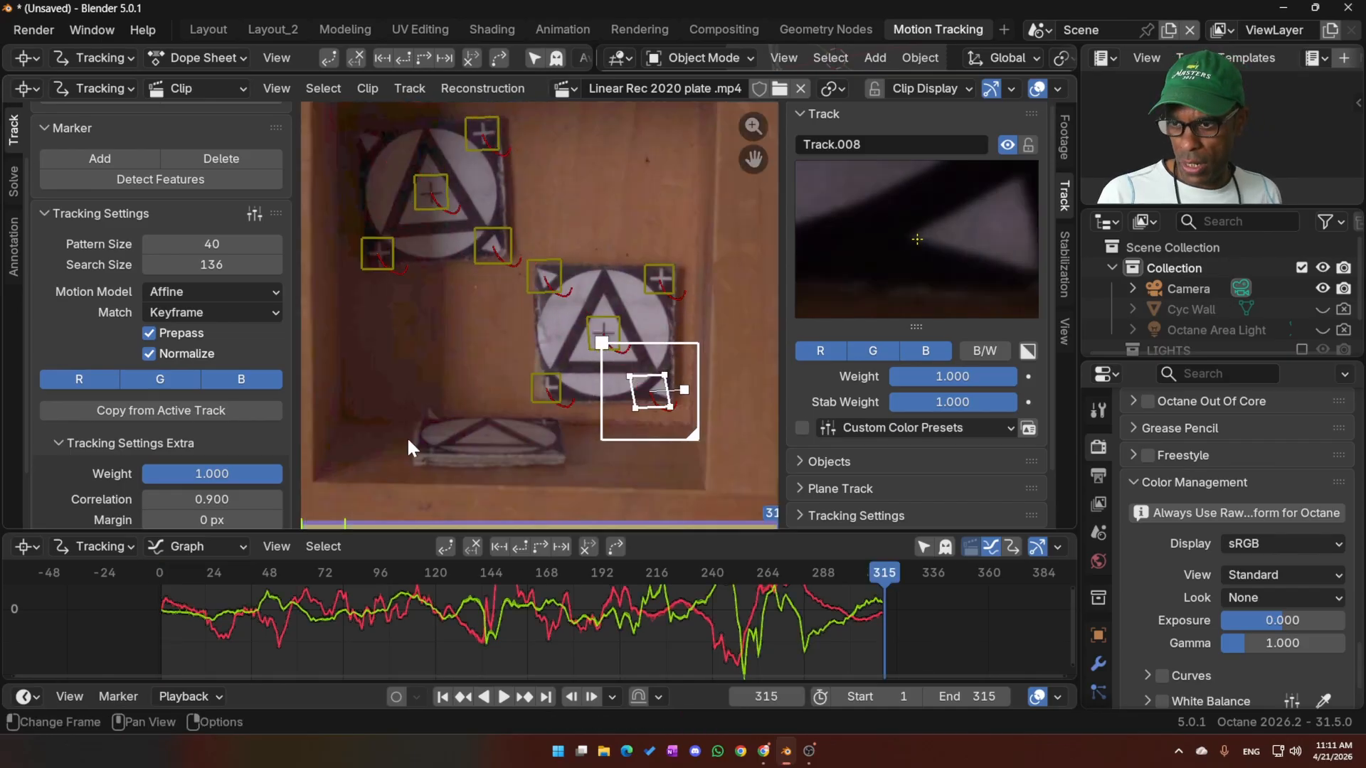
# - Add markers on the flat card's triangle tip, tracked backward to frame 1, and its left side, tracked forward to frame 315
pyautogui.keyDown('ctrl'); pyautogui.click(485, 420); pyautogui.keyUp('ctrl')
pyautogui.hotkey('shift', 'Left')
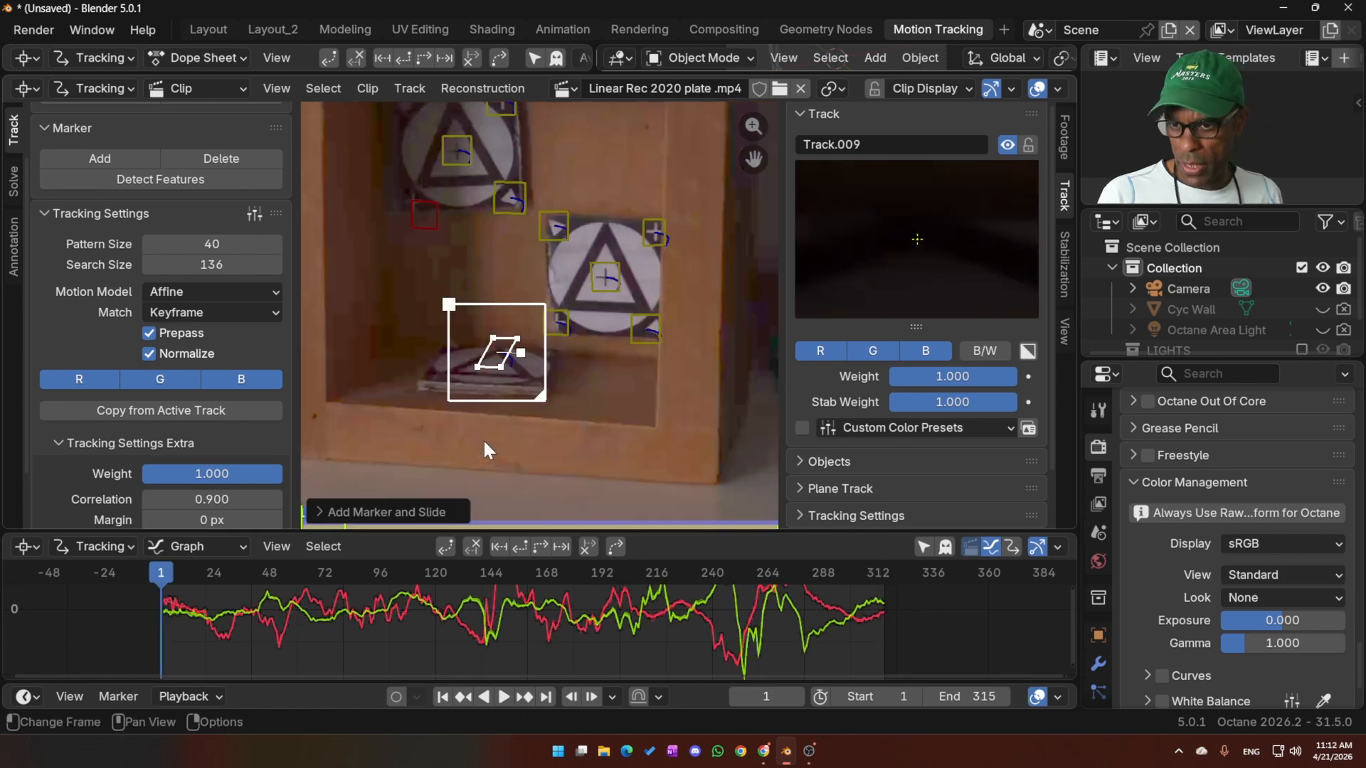
pyautogui.keyDown('ctrl'); pyautogui.click(443, 367); pyautogui.keyUp('ctrl')
pyautogui.hotkey('ctrl', 't')
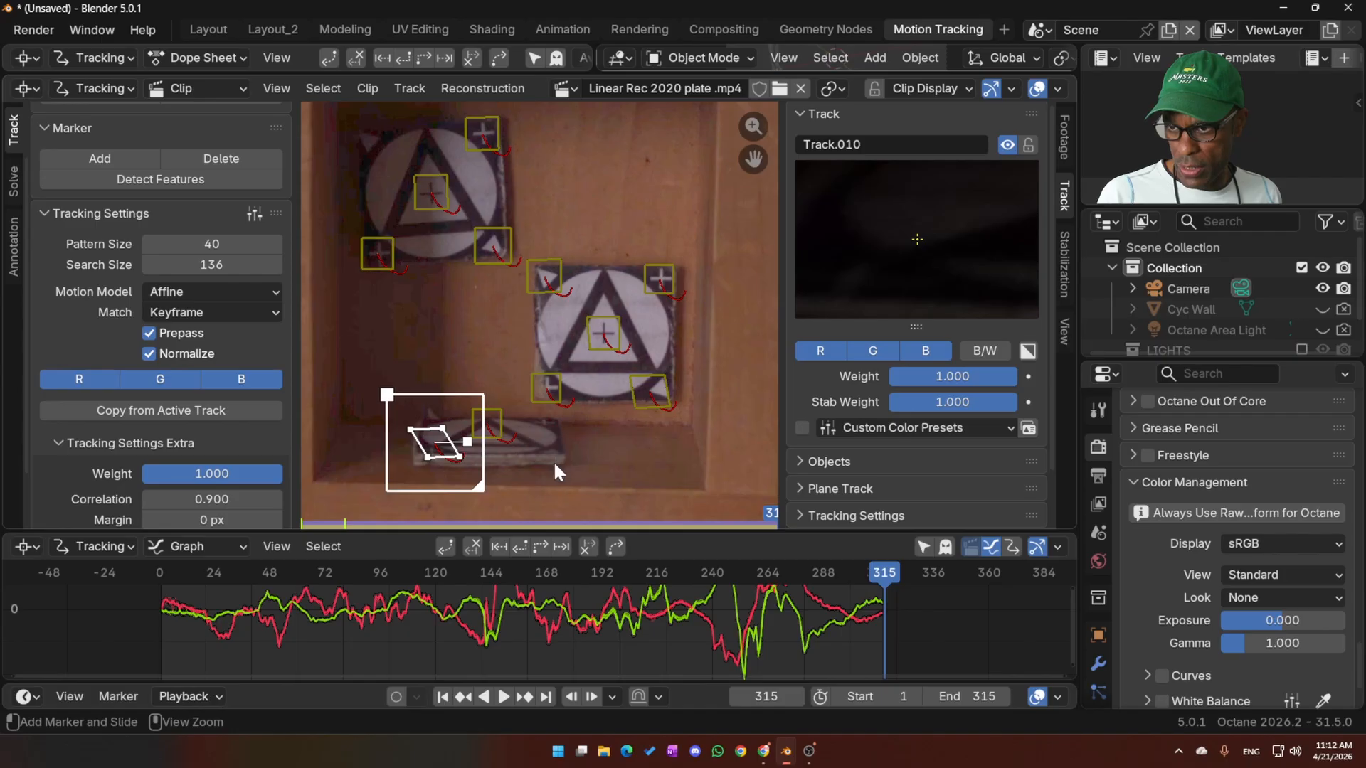
# - On frame 315, add a marker on the right side of the flat card and track it backward to frame 1
pyautogui.keyDown('ctrl'); pyautogui.click(551, 446); pyautogui.keyUp('ctrl')
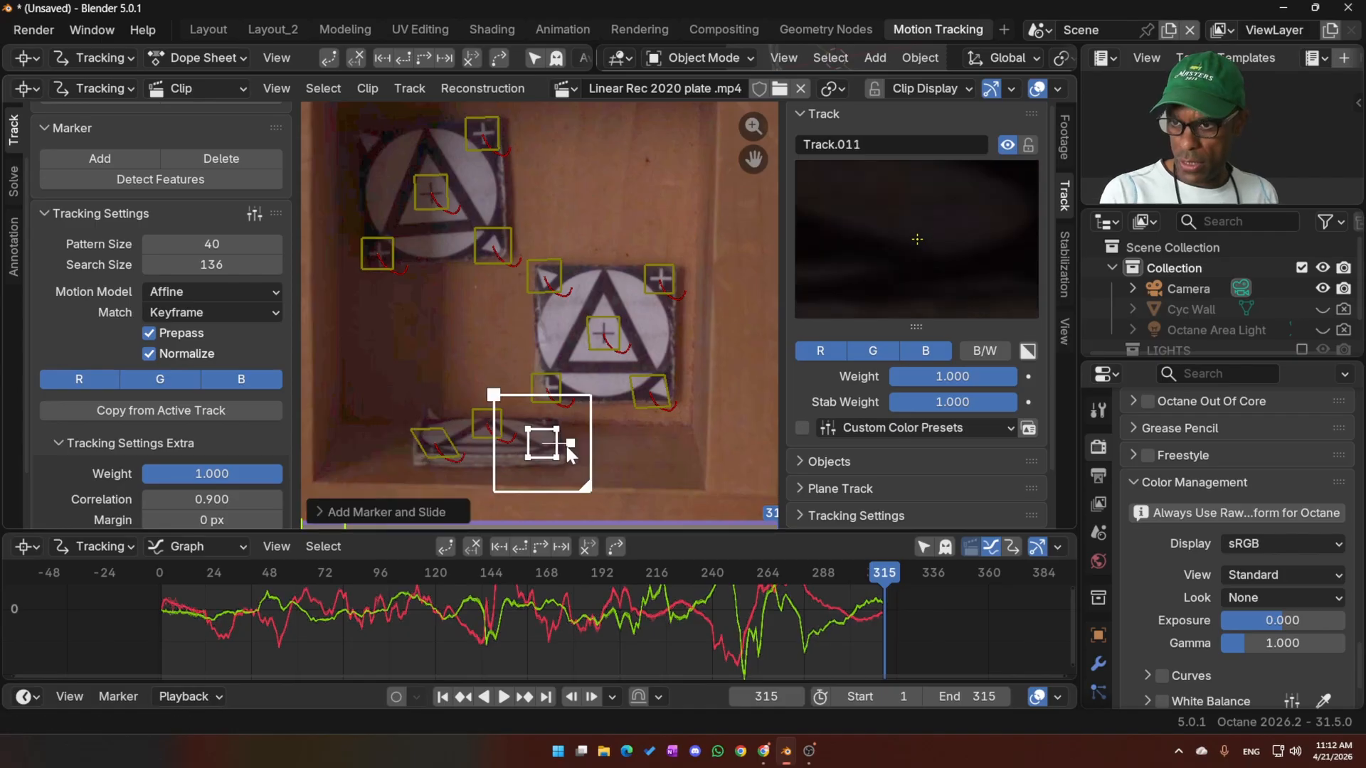
pyautogui.hotkey('ctrl', 'shift', 't')
pyautogui.scroll(-4, 531, 389)
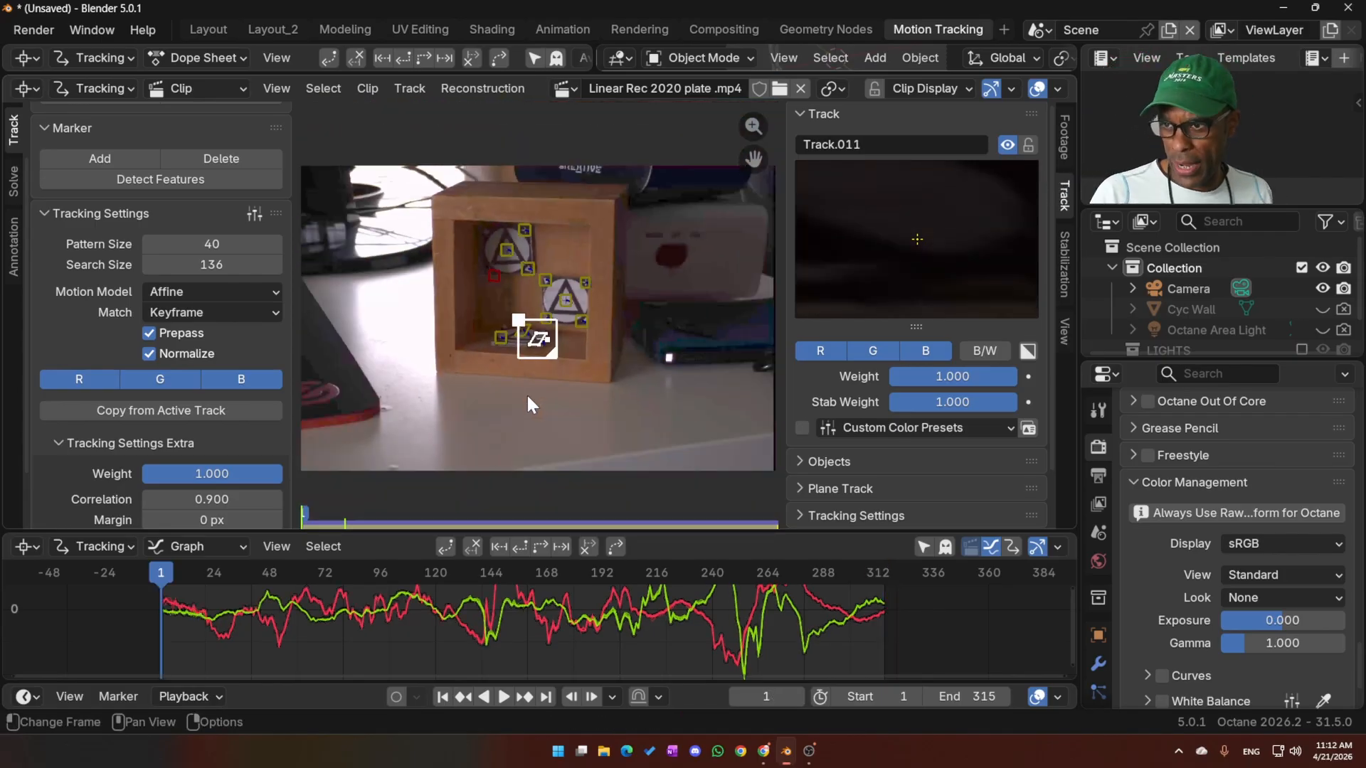
# - Add a marker on the bright white square right of the box, enlarge it about 1.31 times, and track it forward to frame 315
pyautogui.keyDown('ctrl'); pyautogui.click(668, 357); pyautogui.keyUp('ctrl')
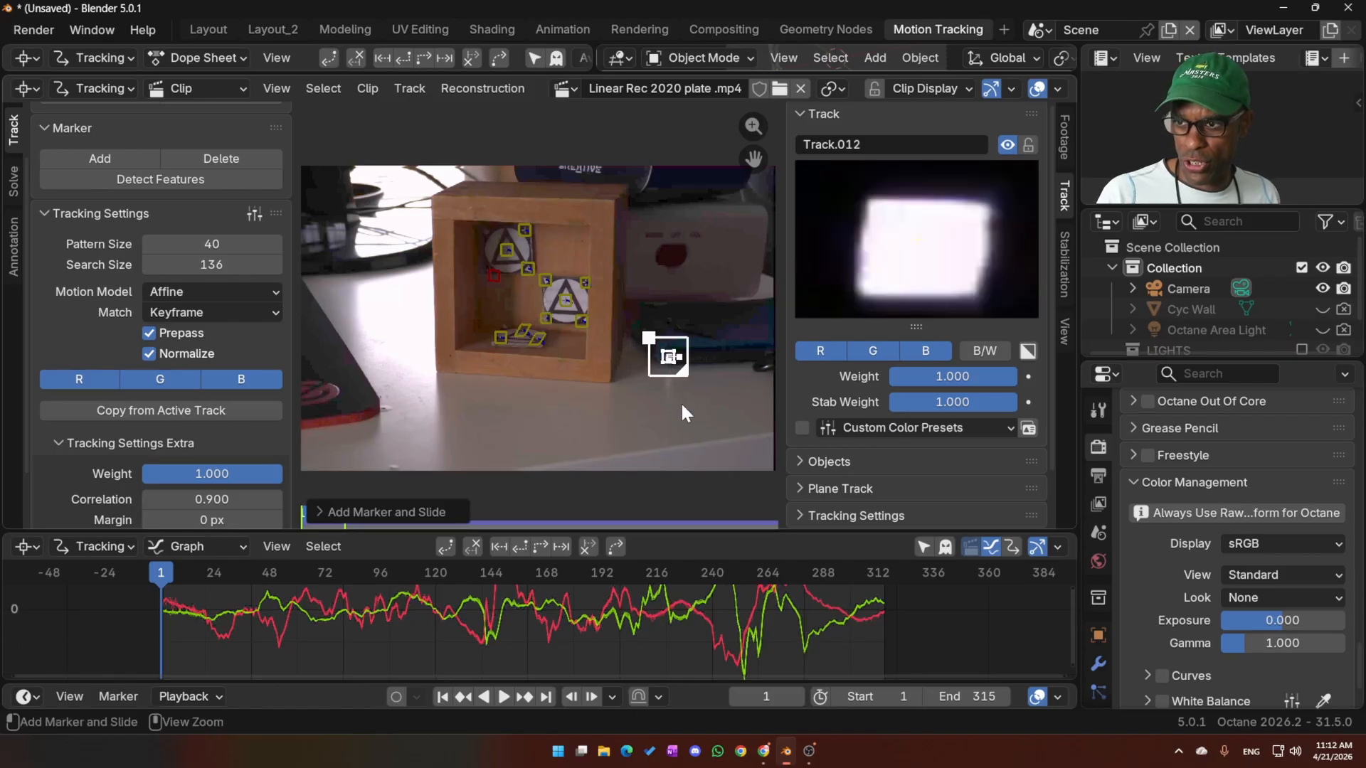
pyautogui.press('s')
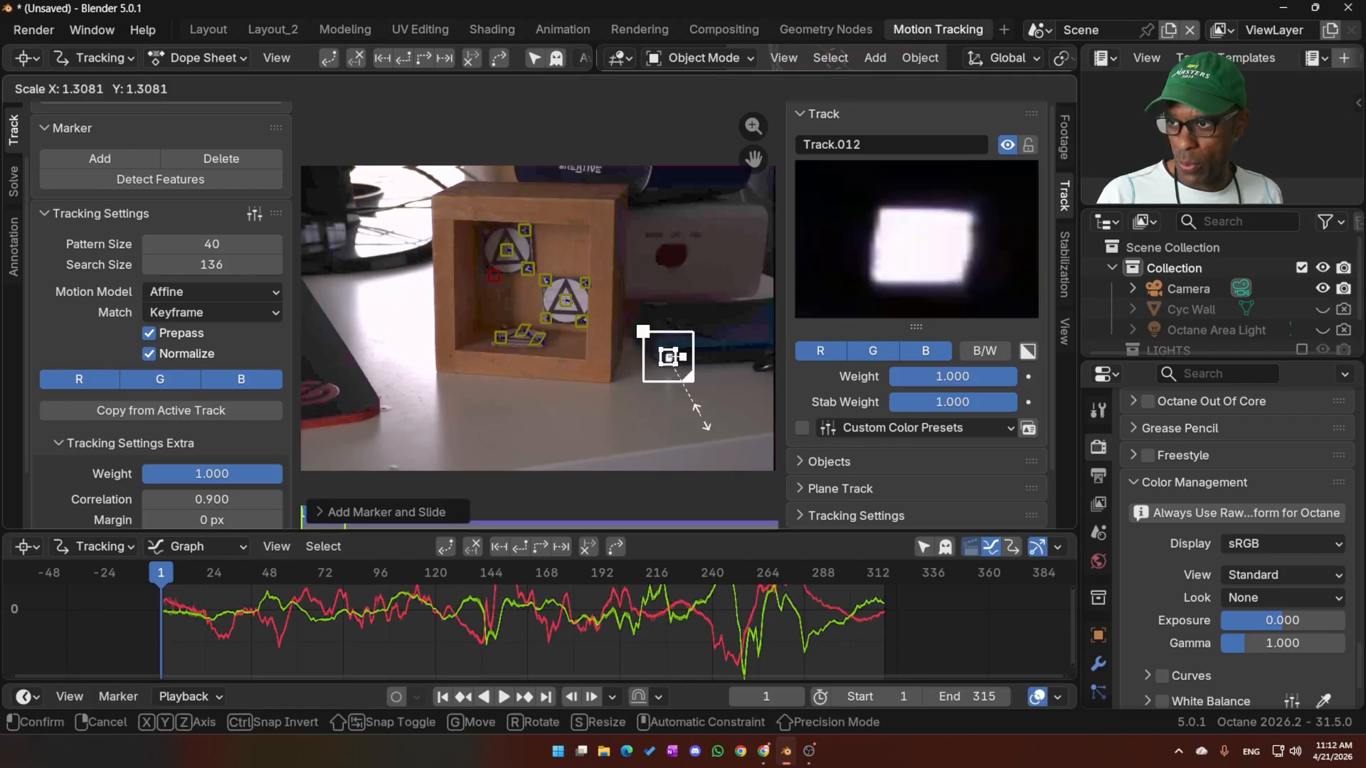
pyautogui.click(704, 407)
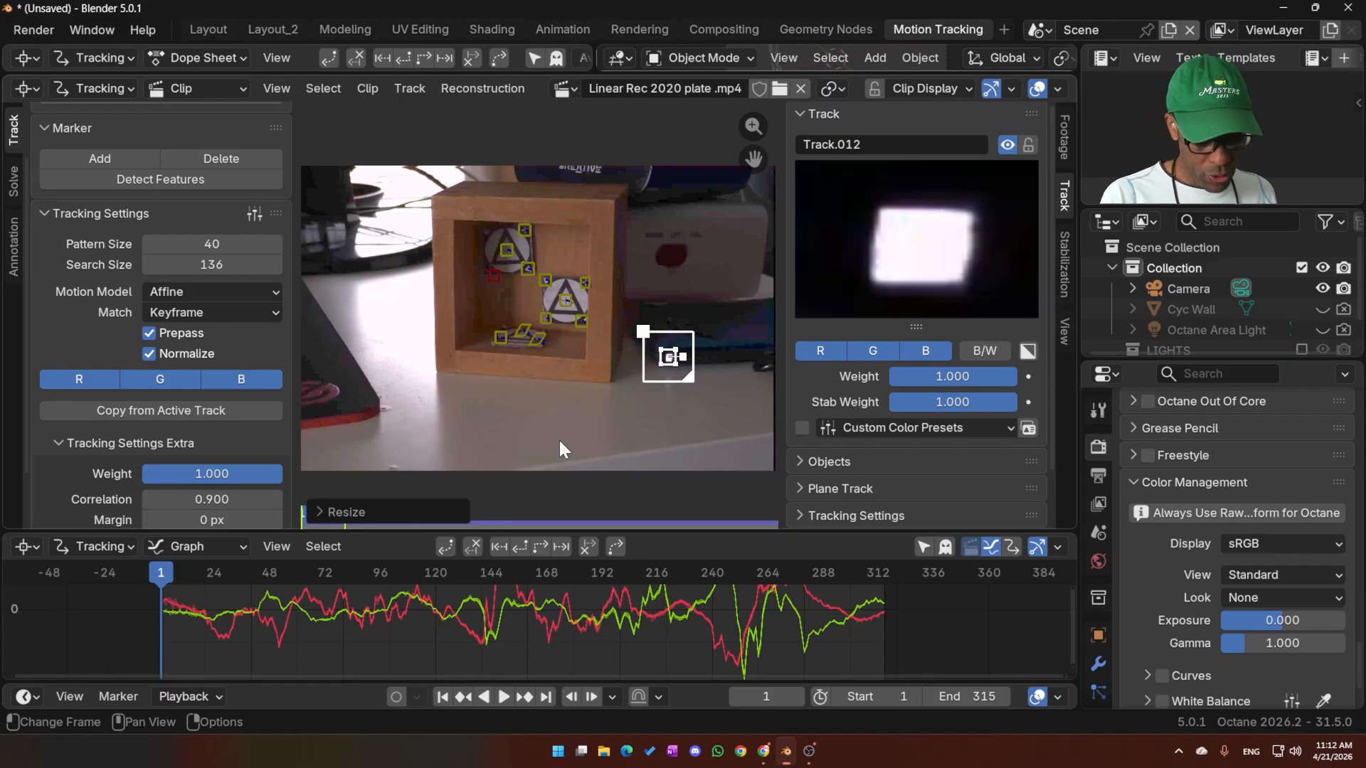
pyautogui.hotkey('ctrl', 't')
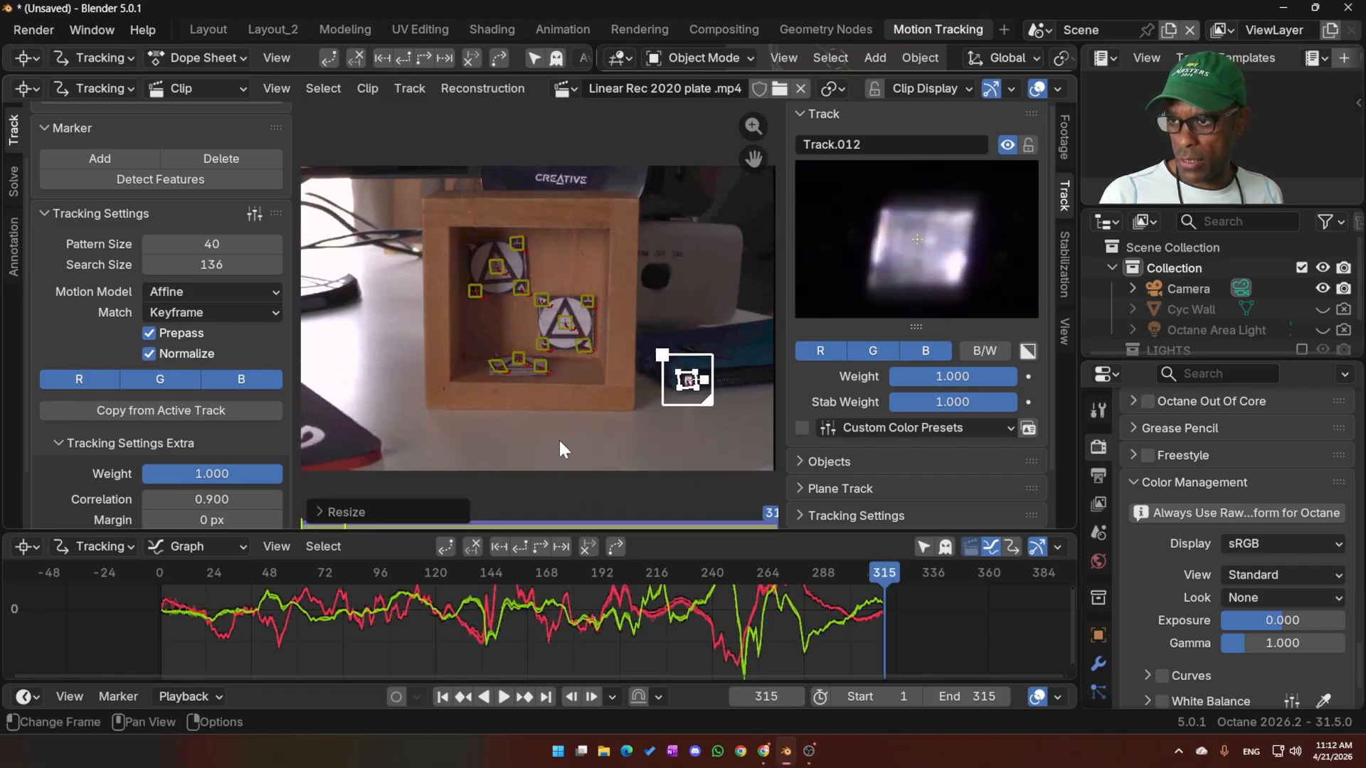
pyautogui.click(507, 438)
pyautogui.scroll(-1, 509, 439)
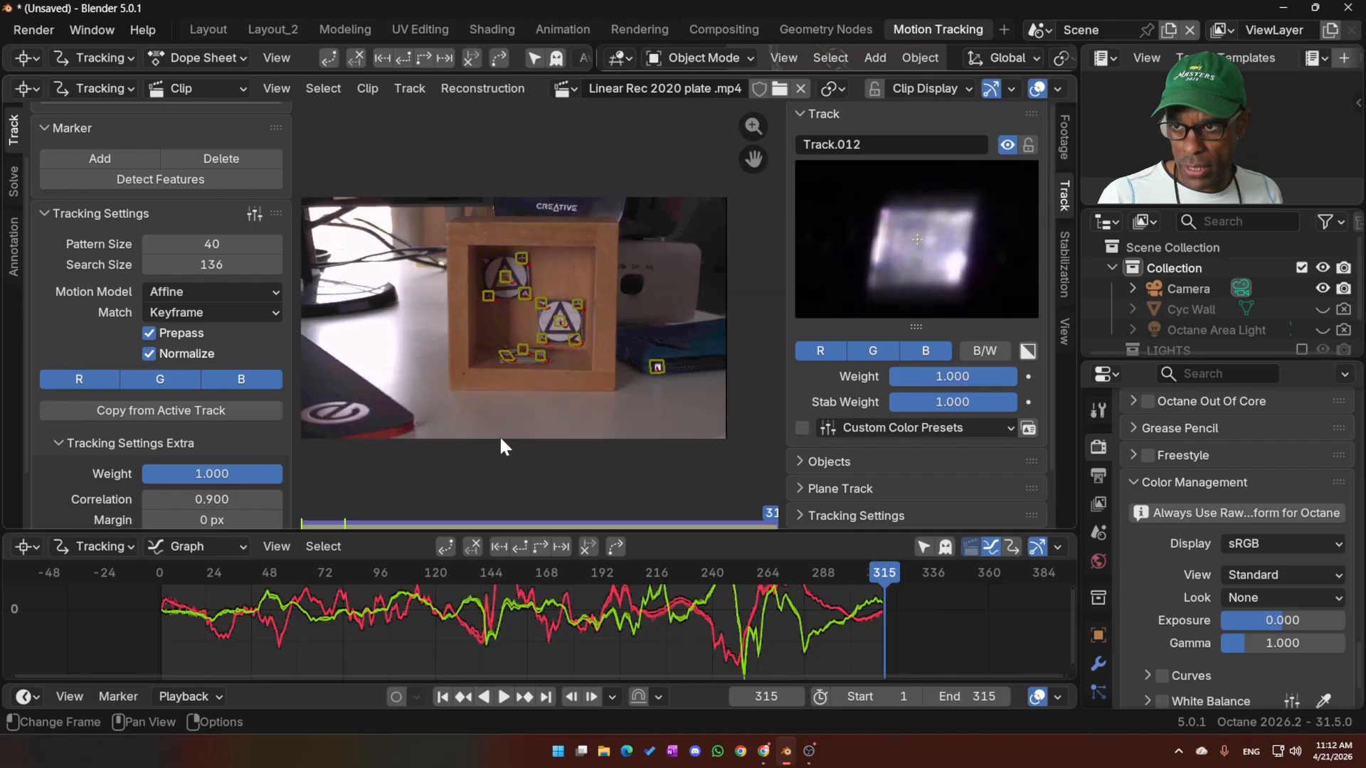
# - On frame 315, add a marker on the logo in the plate's lower-left corner, enlarge it about 1.27 times, and adjust its position
pyautogui.moveTo(506, 444); pyautogui.dragTo(574, 409, button='middle')
pyautogui.keyDown('ctrl'); pyautogui.click(428, 374); pyautogui.keyUp('ctrl')
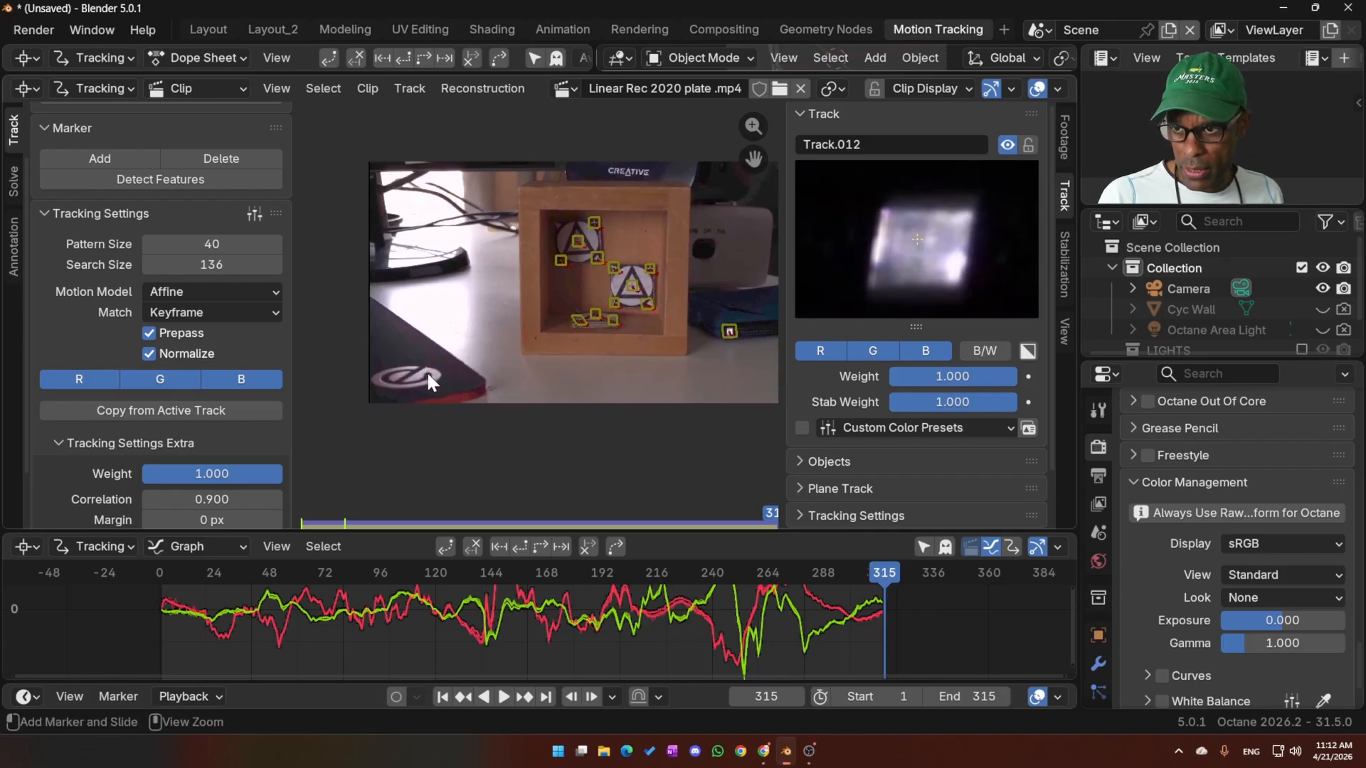
pyautogui.press('s')
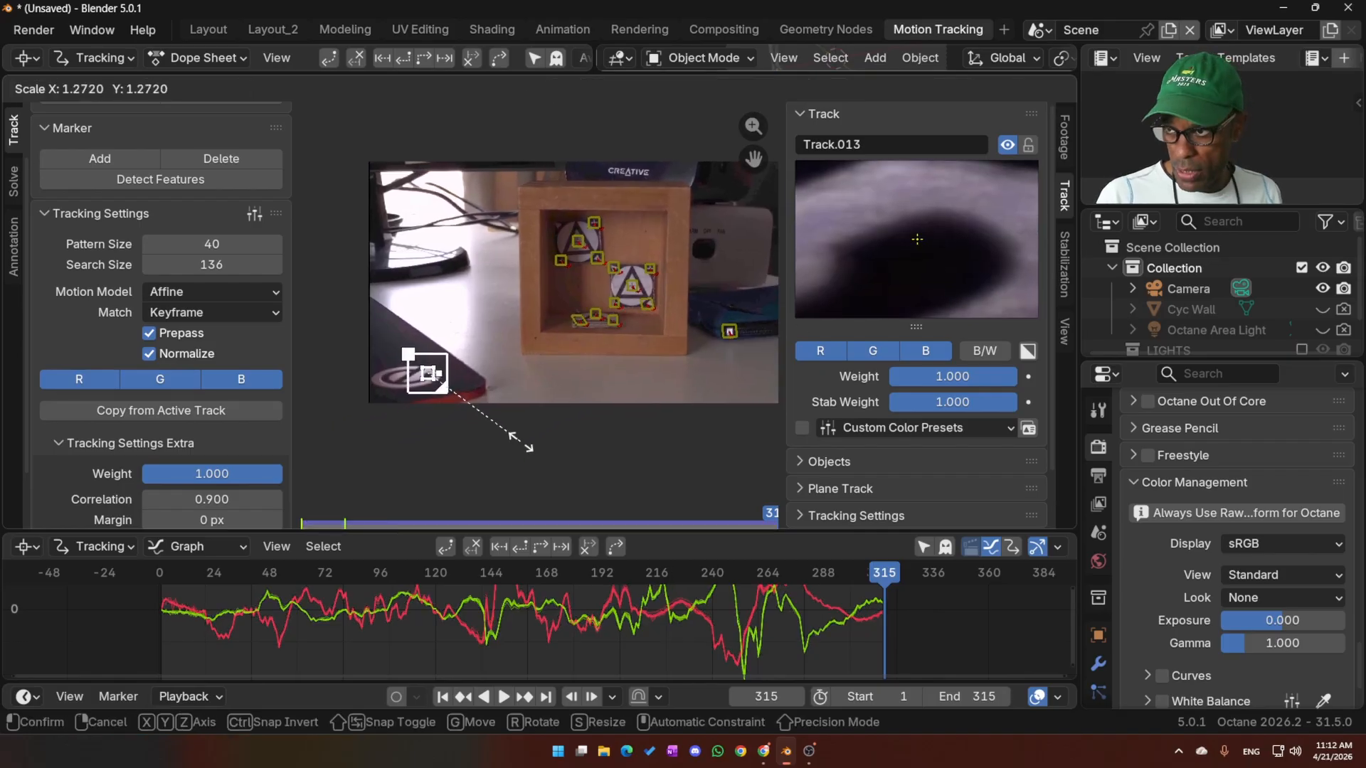
pyautogui.click(540, 445)
pyautogui.moveTo(980, 259); pyautogui.dragTo(953, 255)
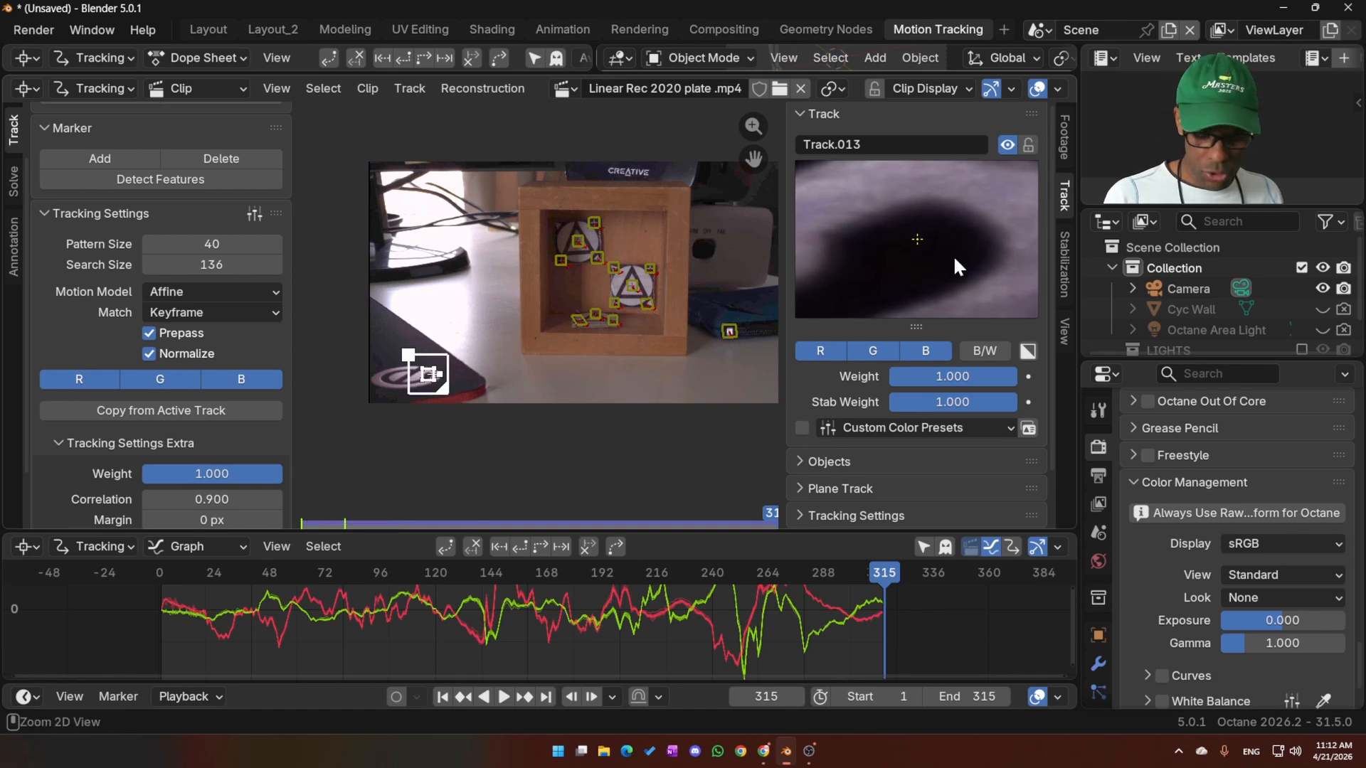
# - Track the logo marker backward from frame 315, resize it at frame 168, and continue tracking it backward
pyautogui.hotkey('shift', 'ctrl', 't')
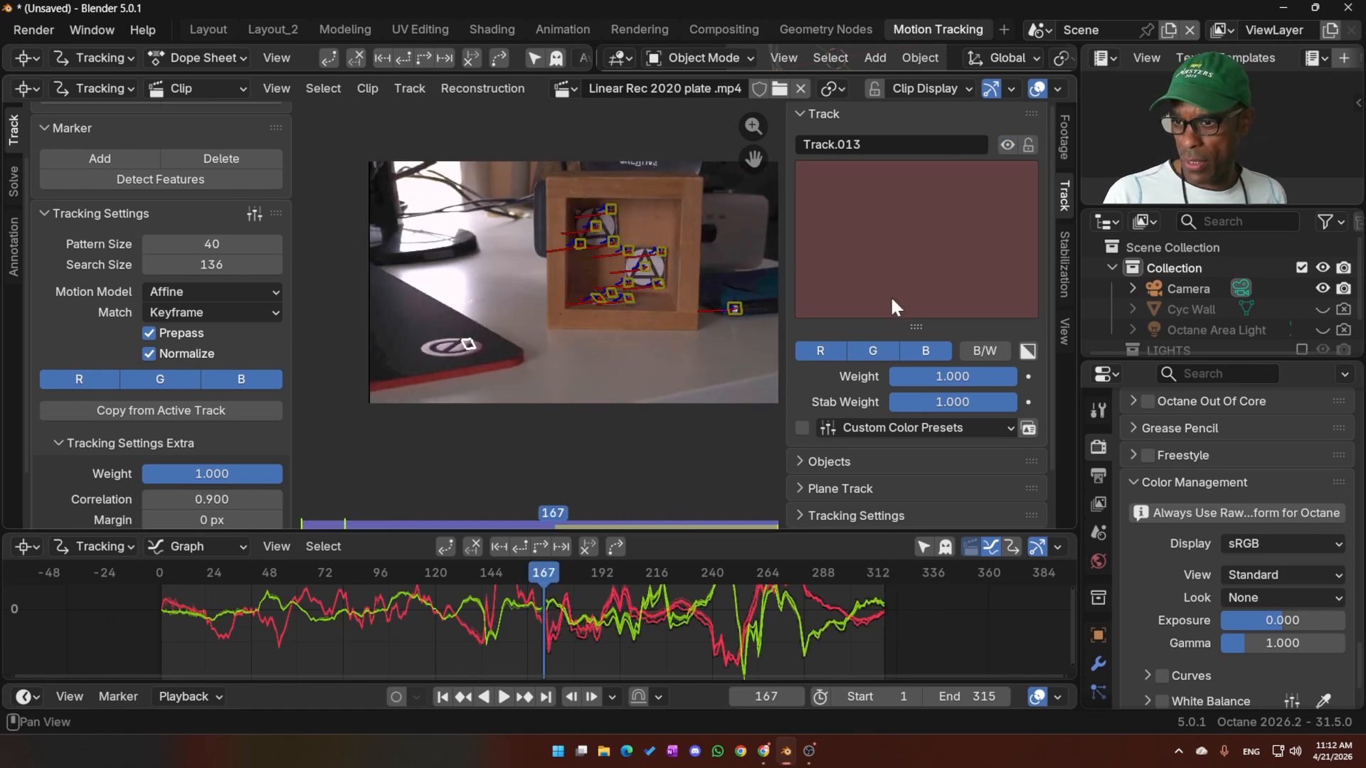
pyautogui.press('Right')
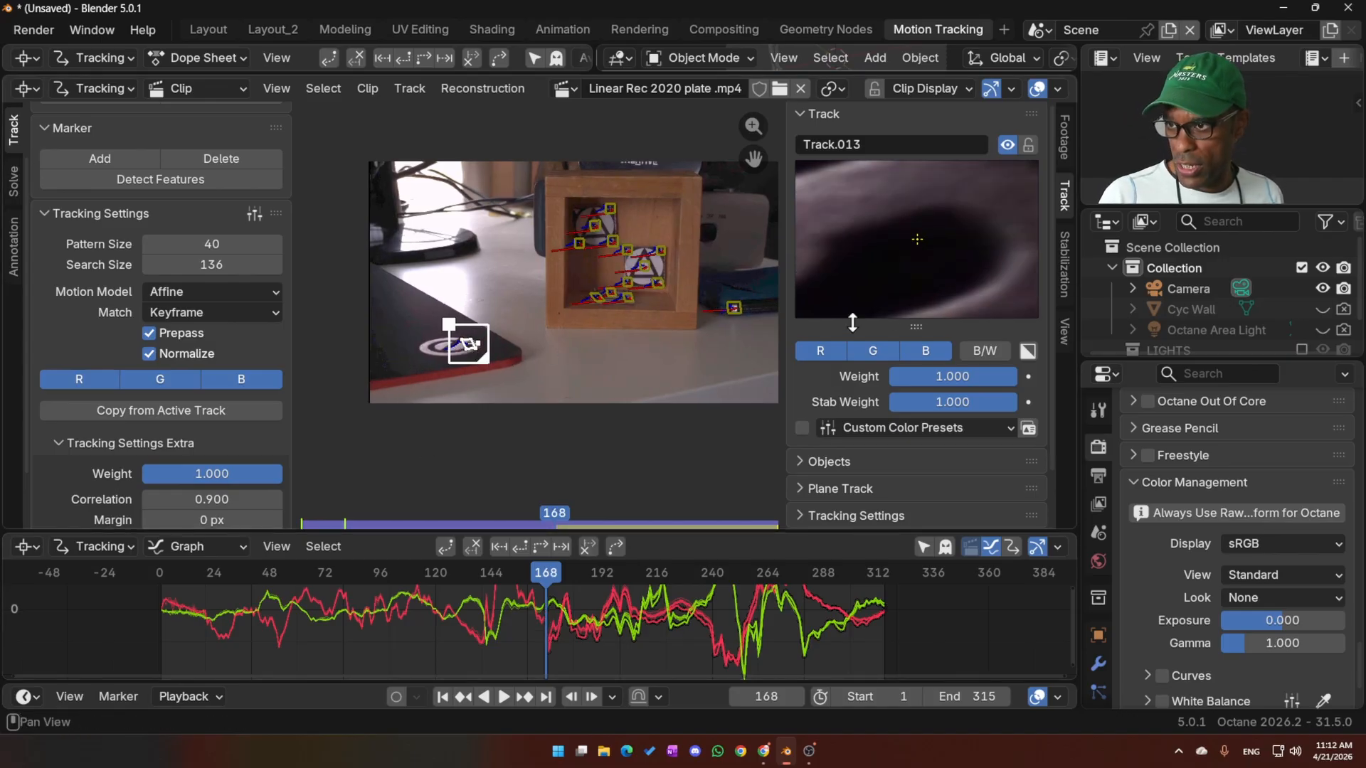
pyautogui.press('s')
pyautogui.click(534, 364)
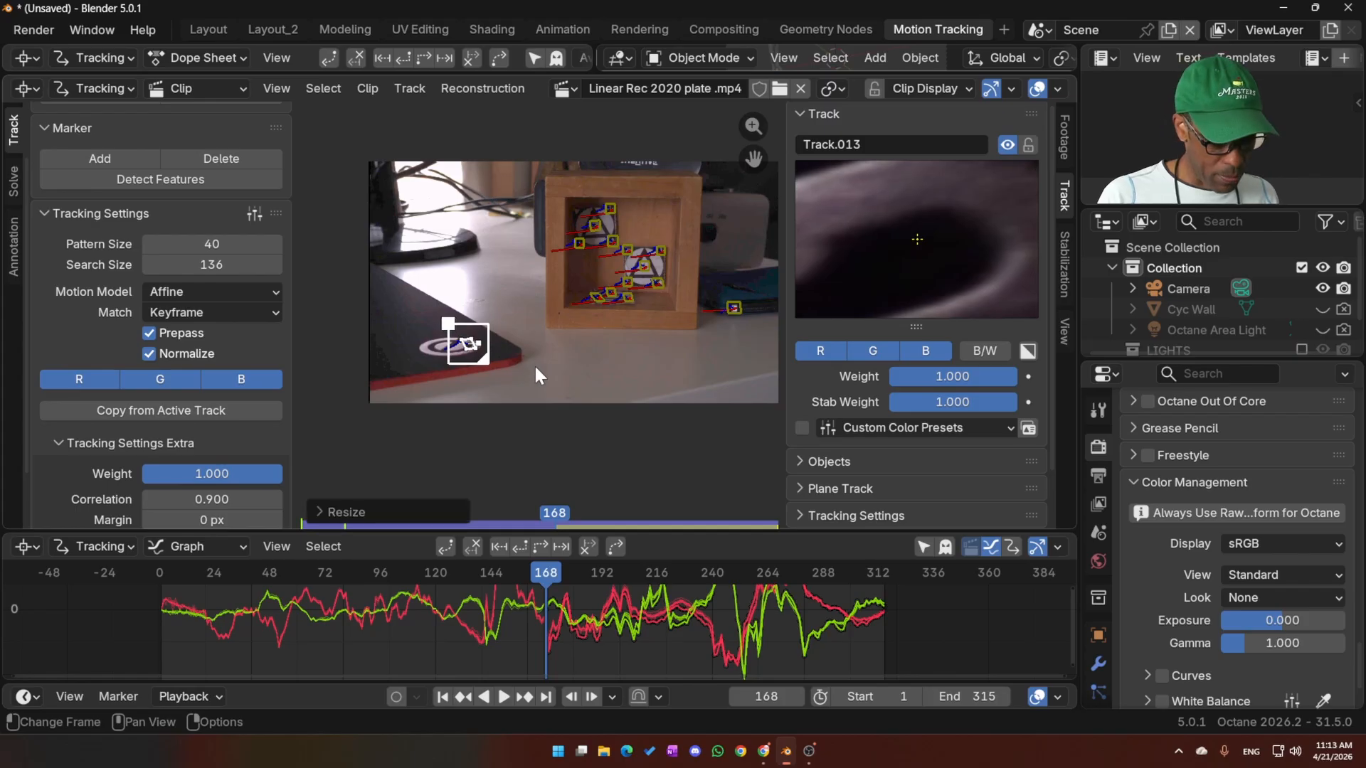
pyautogui.hotkey('ctrl', 'shift', 't')
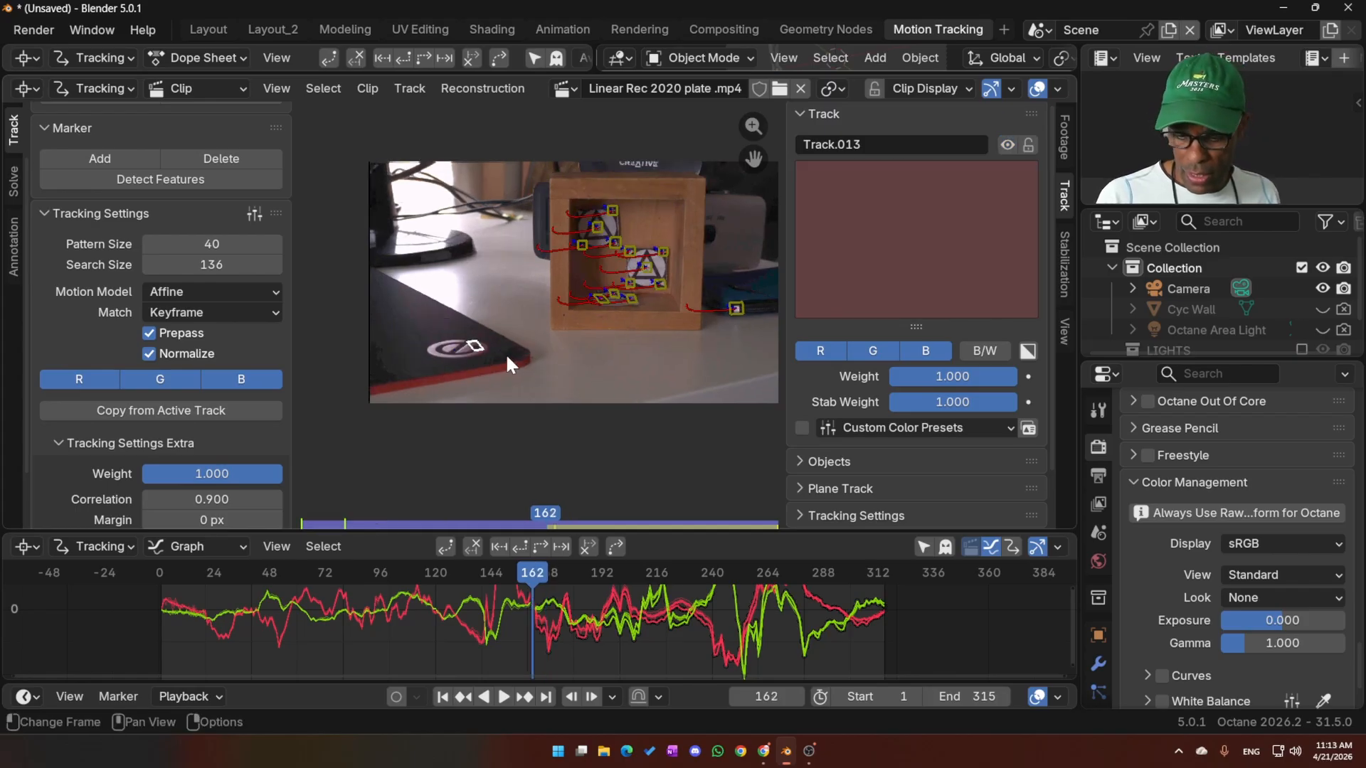
# - Enlarge the logo marker's search area at frame 182 and the whole marker at frame 167, tracking it backward again each time
pyautogui.hotkey('ctrl', 't')
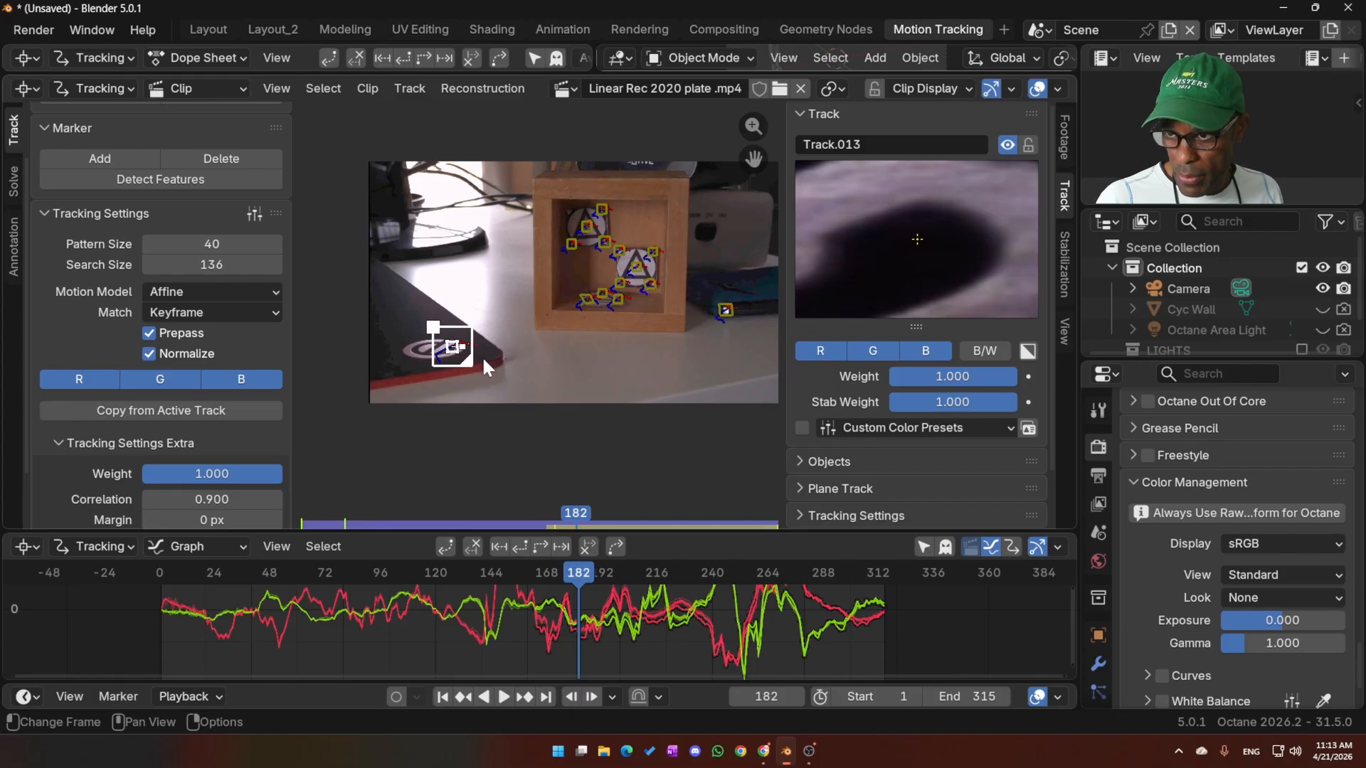
pyautogui.moveTo(472, 363); pyautogui.dragTo(485, 379)
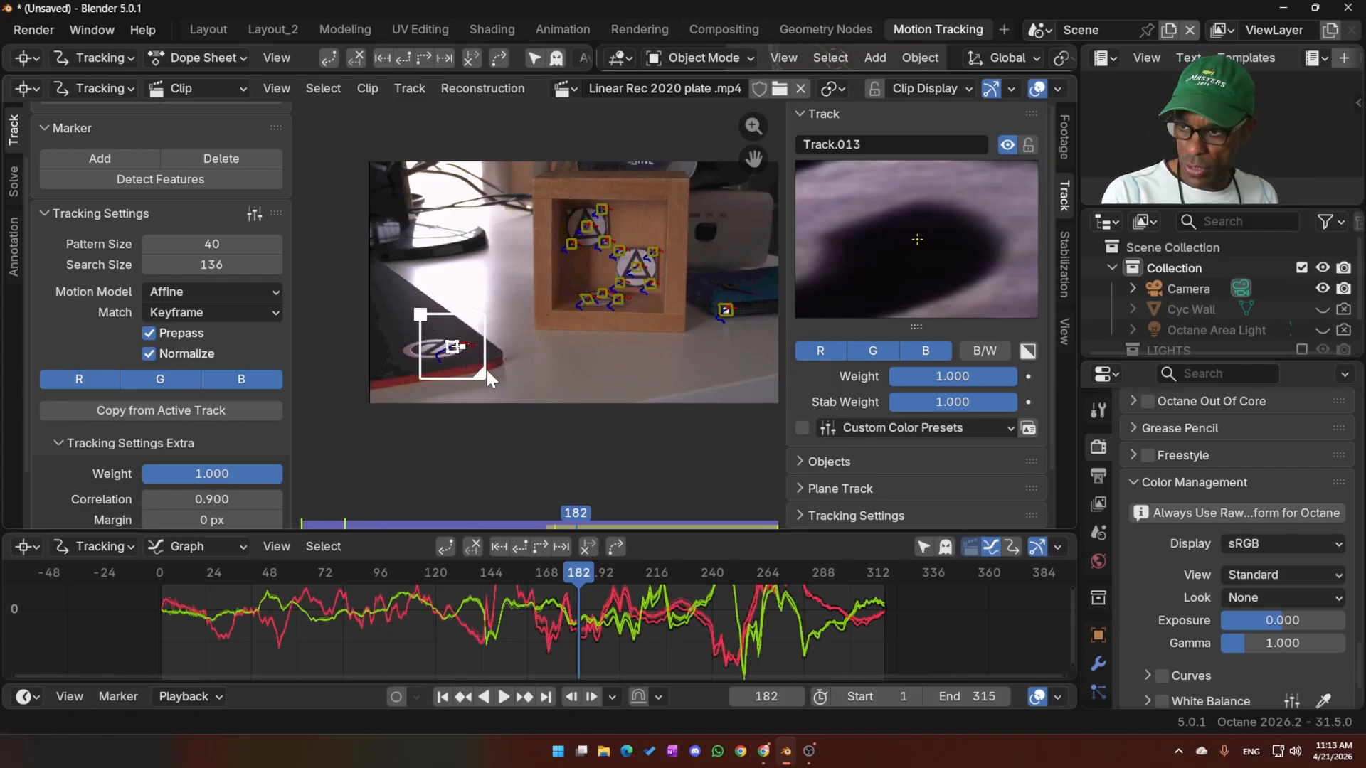
pyautogui.hotkey('shift', 'ctrl', 't')
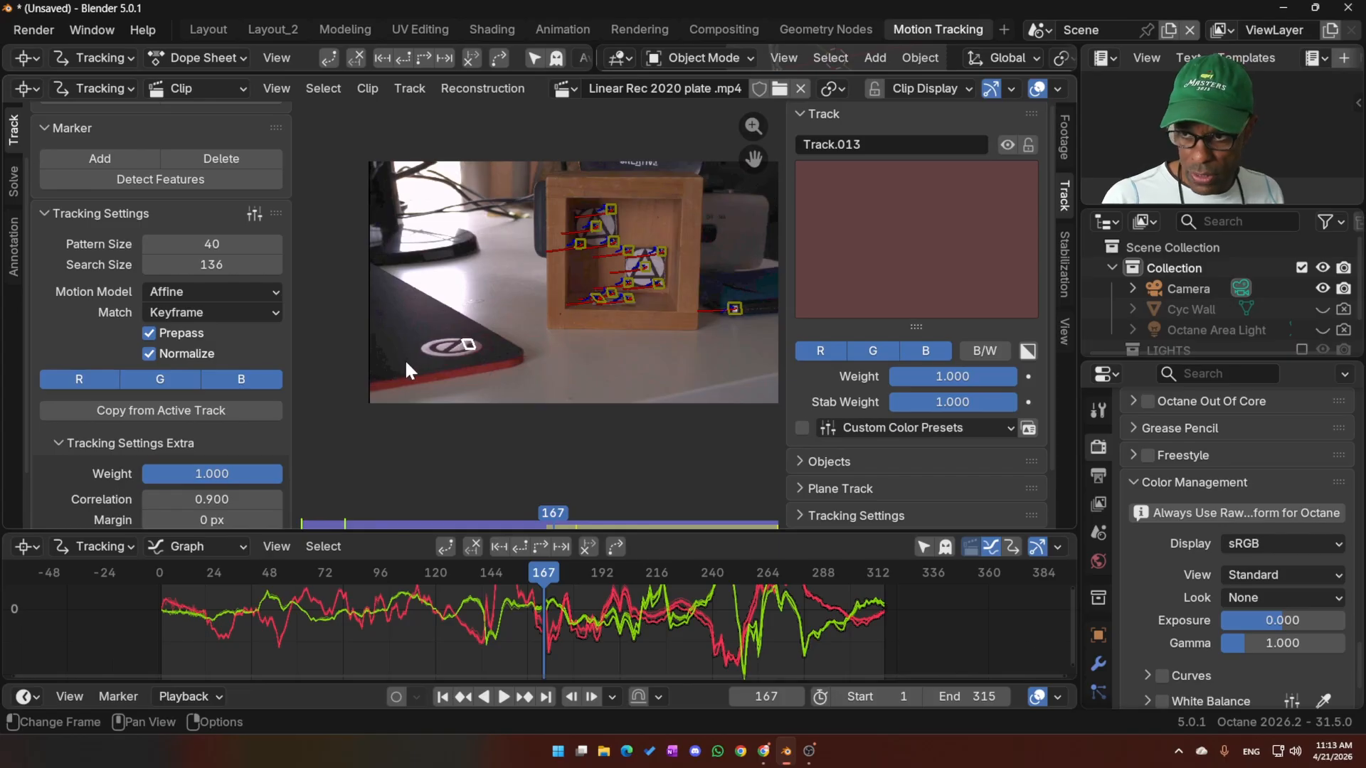
pyautogui.press('s')
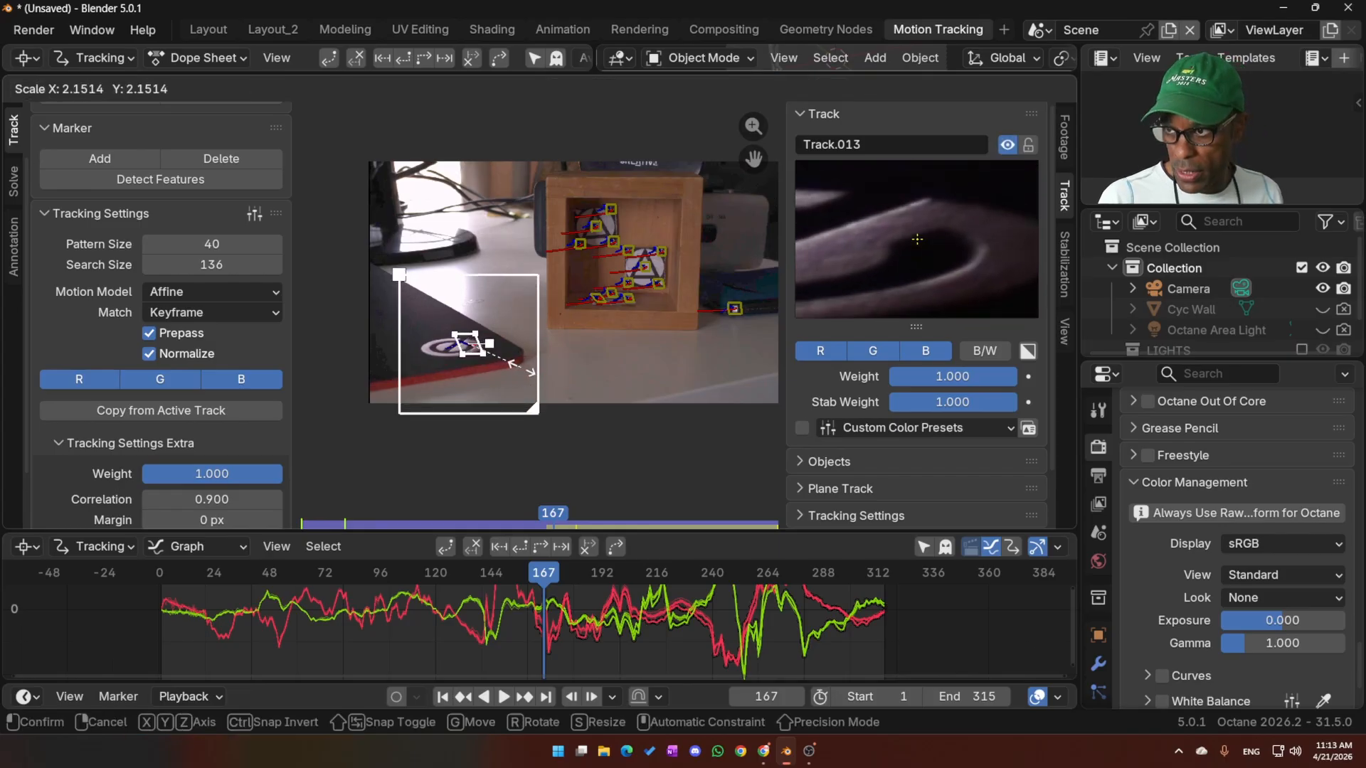
pyautogui.click(491, 359)
pyautogui.moveTo(503, 363); pyautogui.dragTo(500, 361)
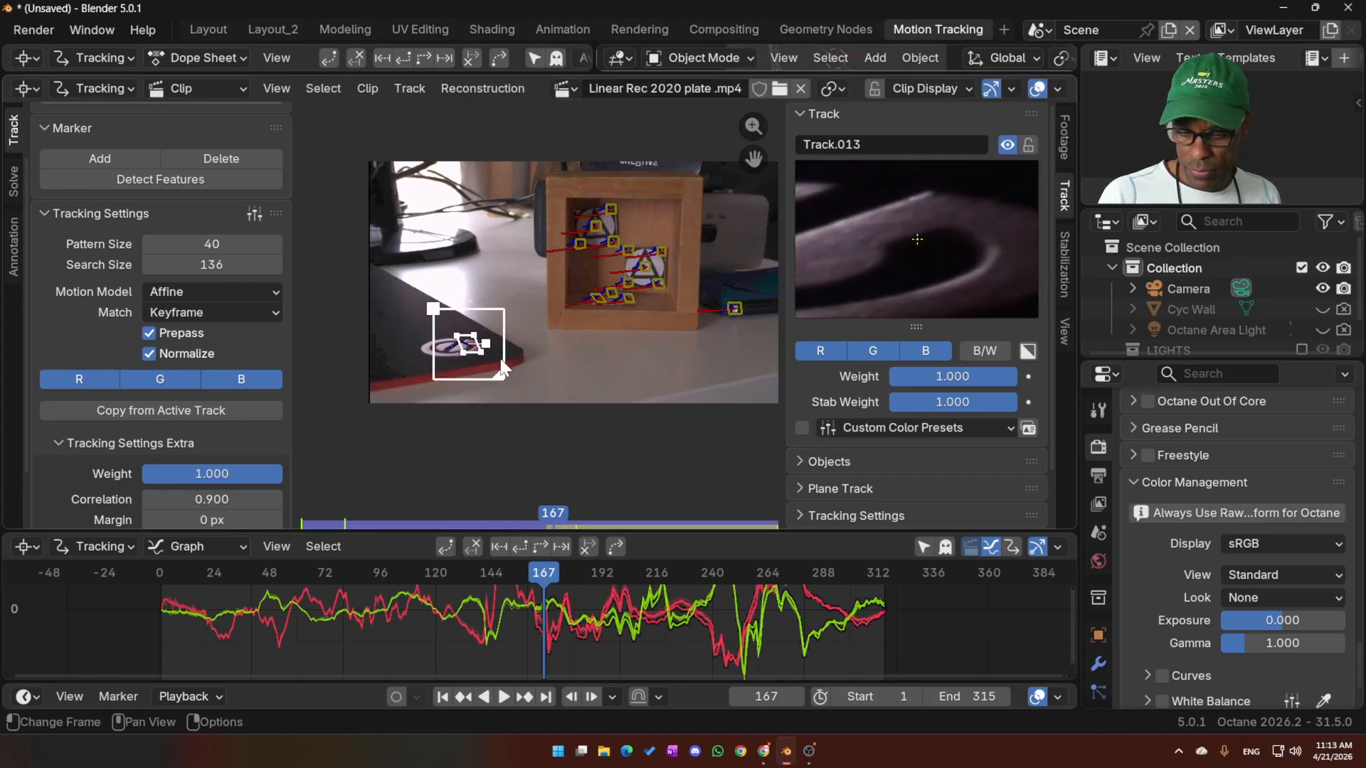
pyautogui.hotkey('ctrl', 'shift', 't')
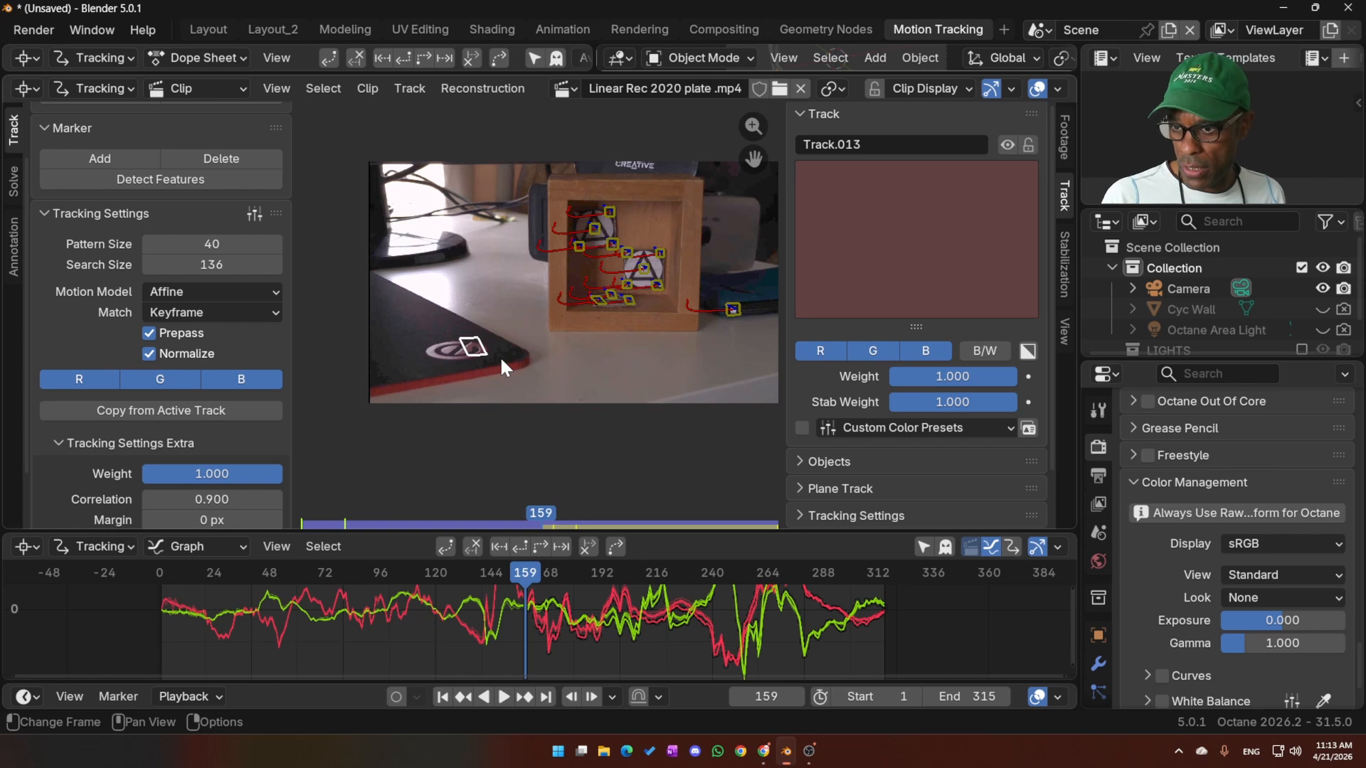
# - On frame 1, add a marker at the dark mat's front corner, enlarge its search area, and track it forward
pyautogui.press('Right')
pyautogui.scroll(1, 442, 374)
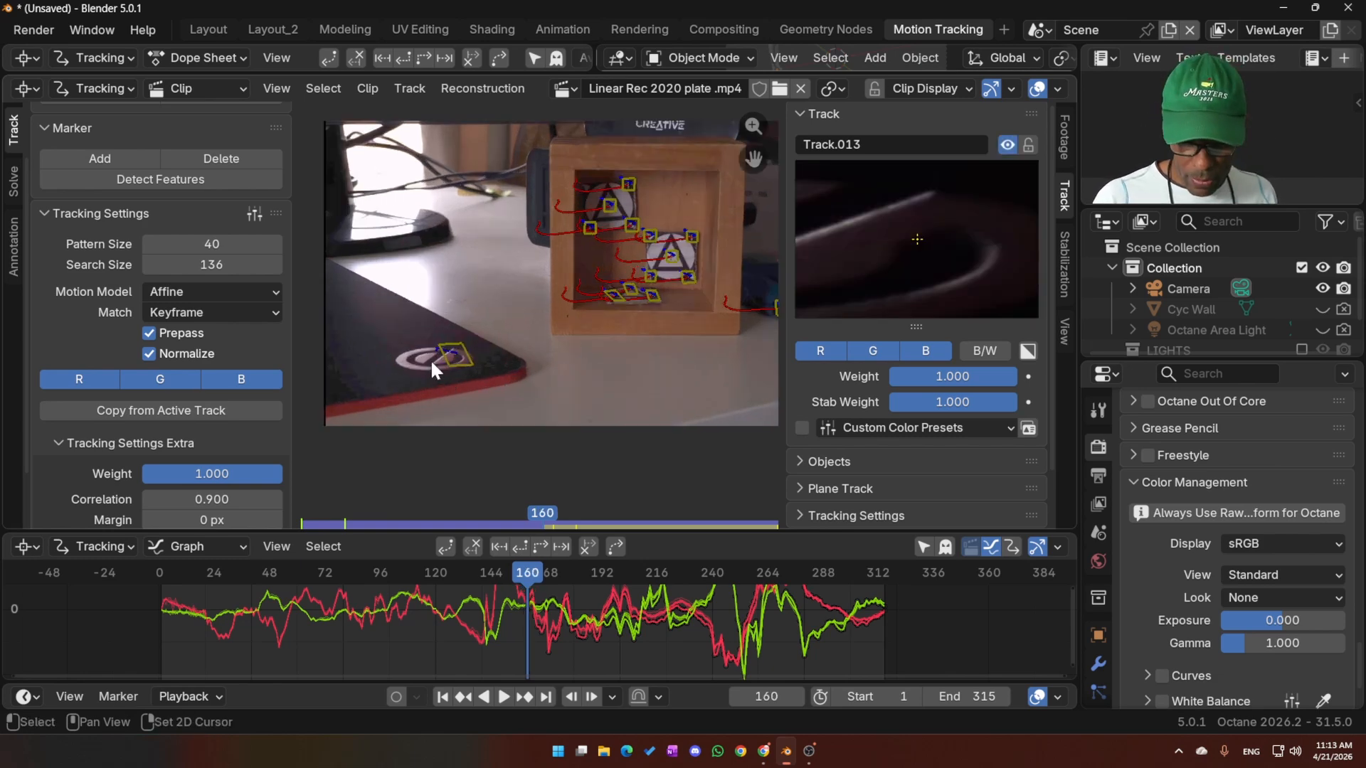
pyautogui.hotkey('shift', 'Left')
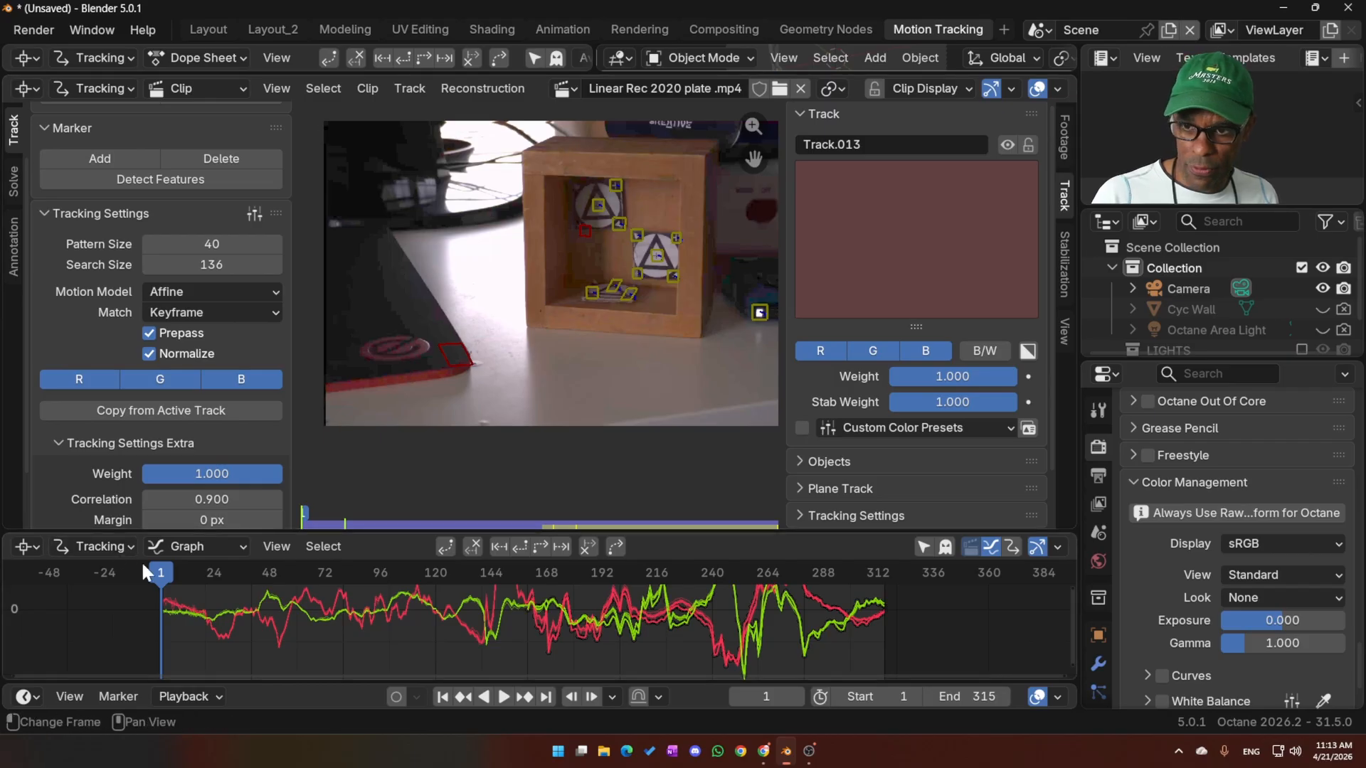
pyautogui.moveTo(168, 569)
pyautogui.mouseDown()
pyautogui.moveTo(493, 570)
pyautogui.moveTo(333, 579)
pyautogui.moveTo(408, 592)
pyautogui.moveTo(172, 594)
pyautogui.moveTo(706, 626)
pyautogui.moveTo(160, 586)
pyautogui.mouseUp()
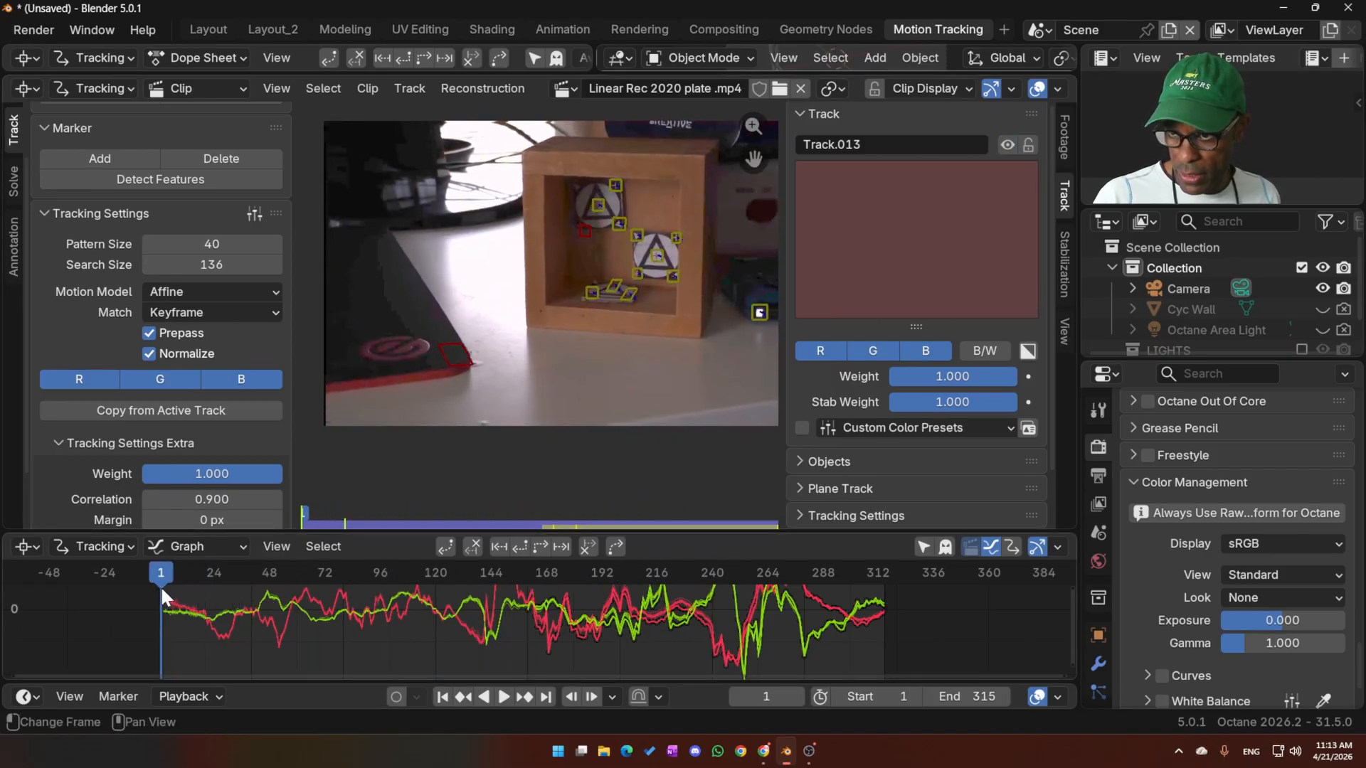
pyautogui.keyDown('ctrl'); pyautogui.click(474, 363); pyautogui.keyUp('ctrl')
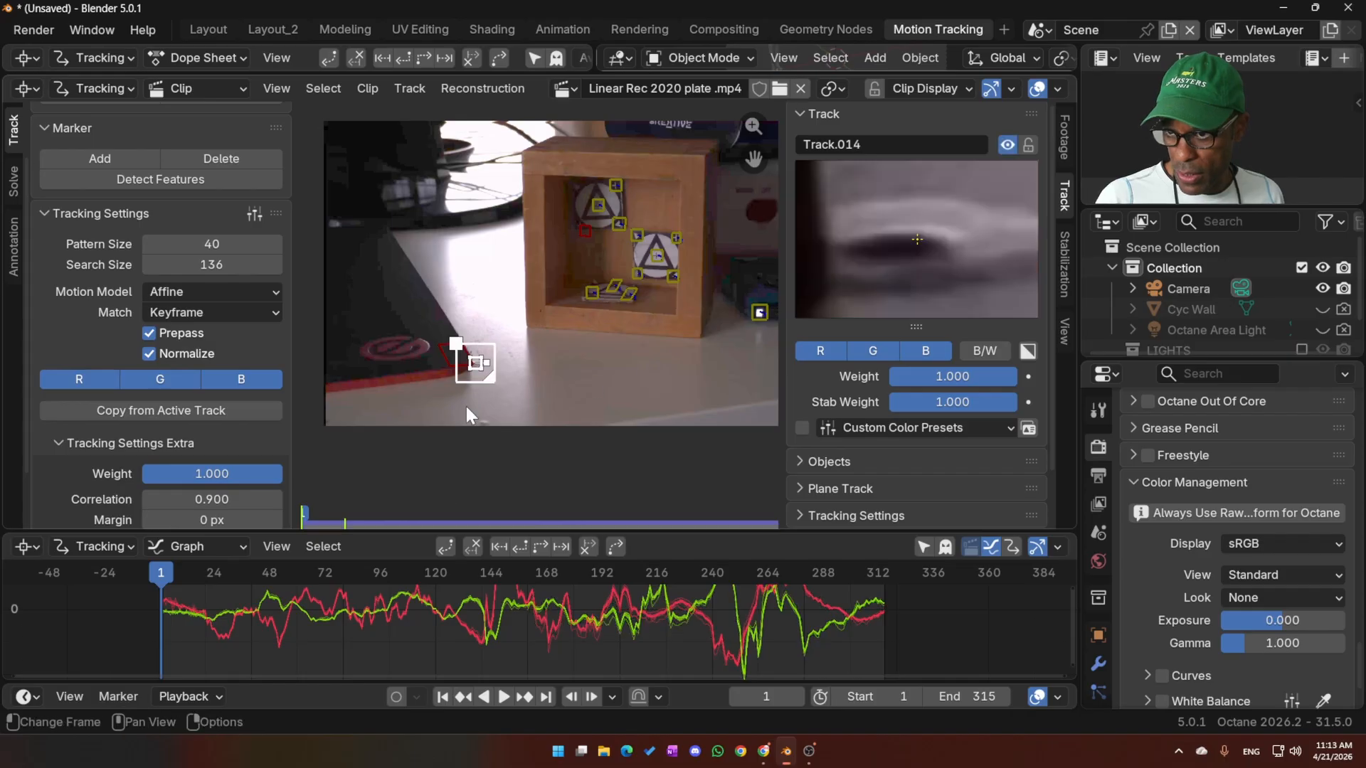
pyautogui.moveTo(474, 403); pyautogui.dragTo(512, 399)
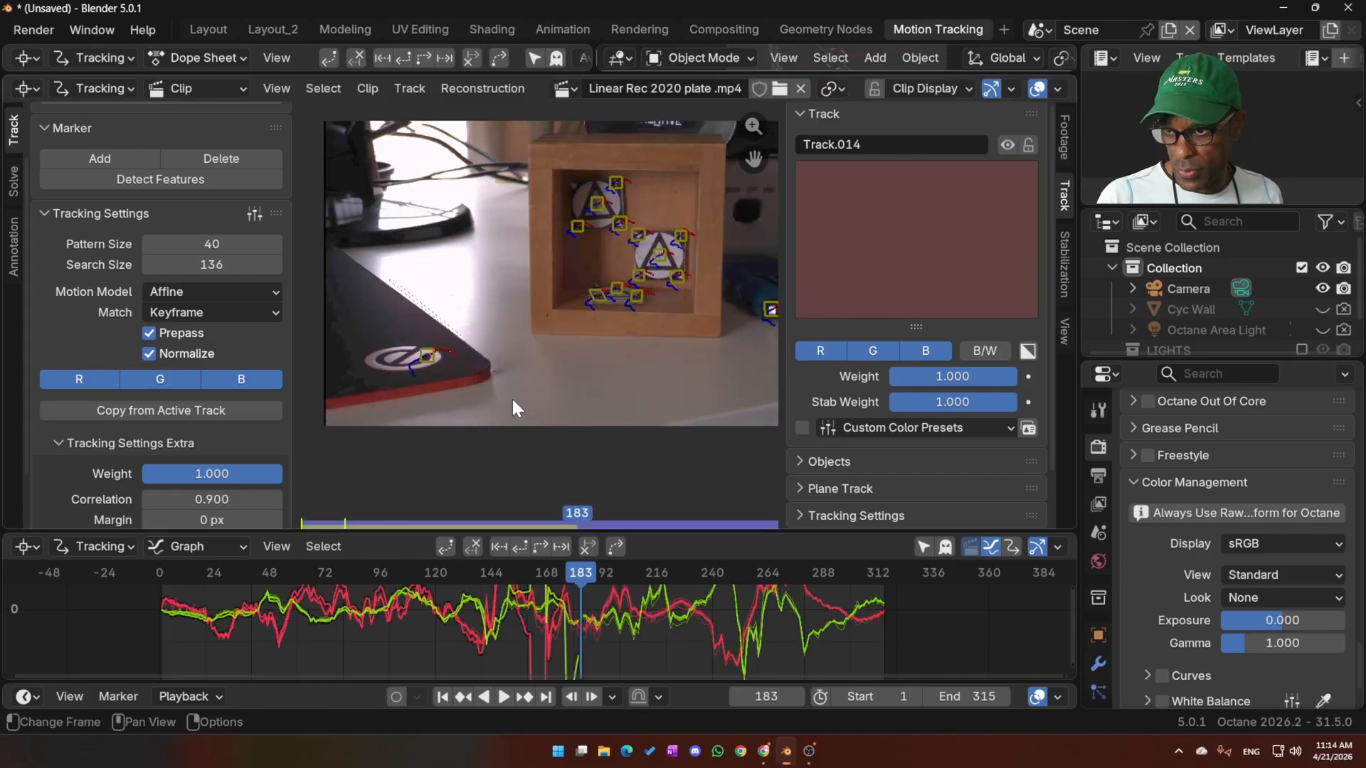
# - Clear the mat-corner marker's track after frame 144, scrub back through its remaining path, and return to frame 1
pyautogui.press('space')
pyautogui.moveTo(670, 573); pyautogui.dragTo(489, 589)
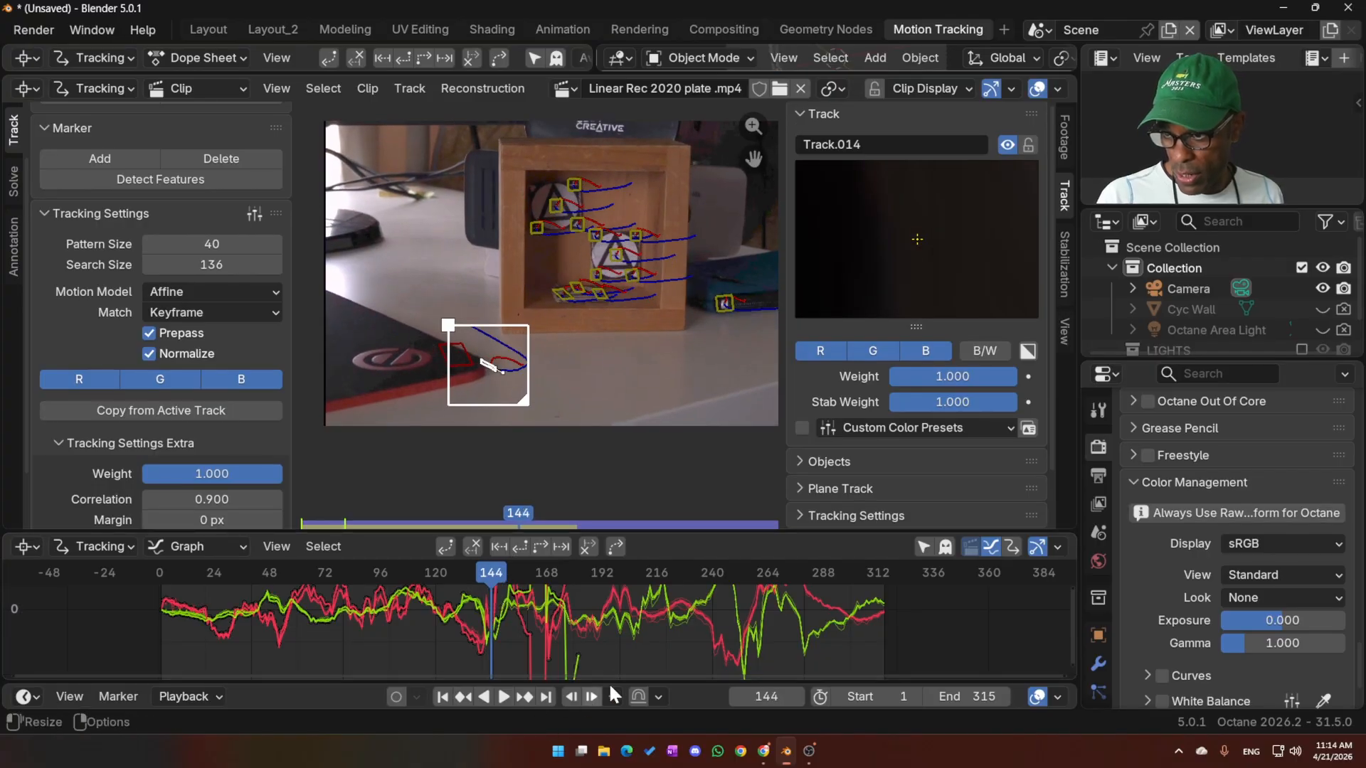
pyautogui.click(587, 546)
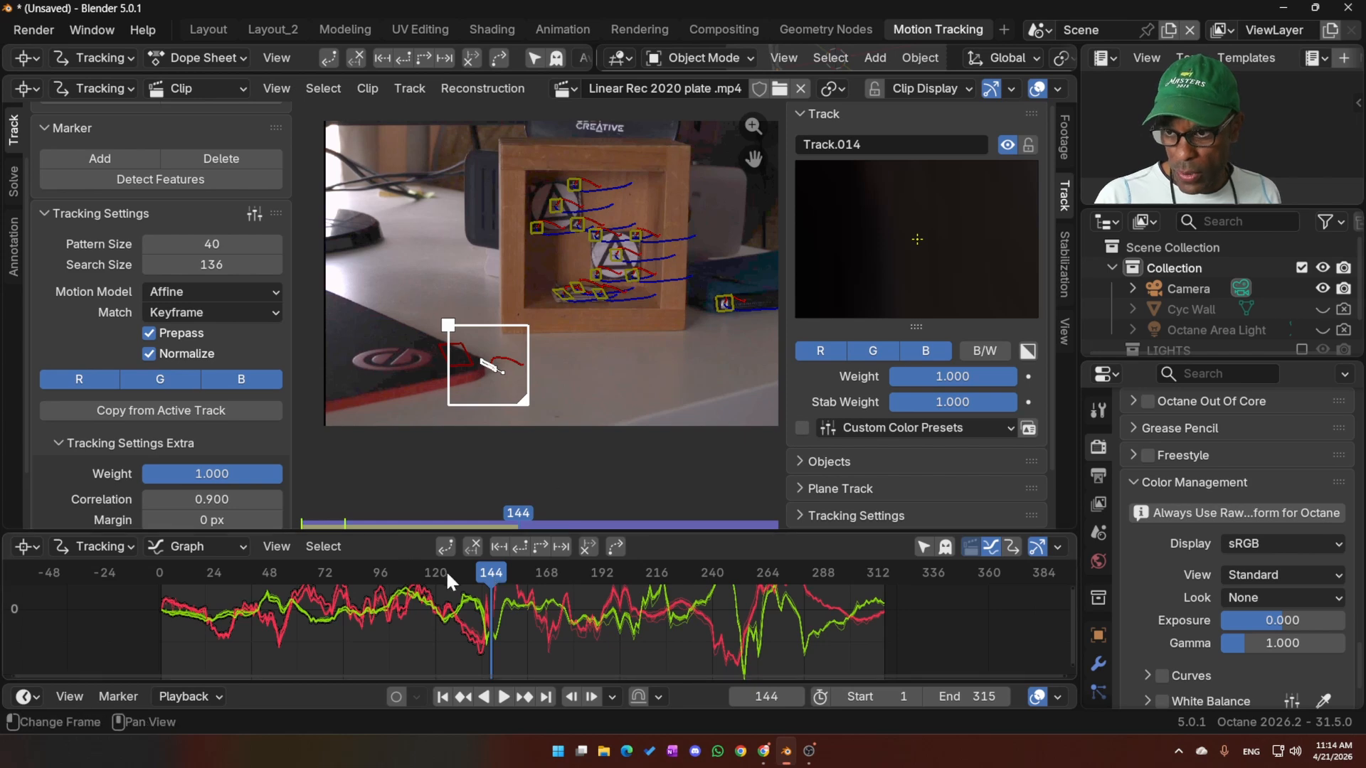
pyautogui.click(472, 572)
pyautogui.moveTo(470, 576); pyautogui.dragTo(272, 552)
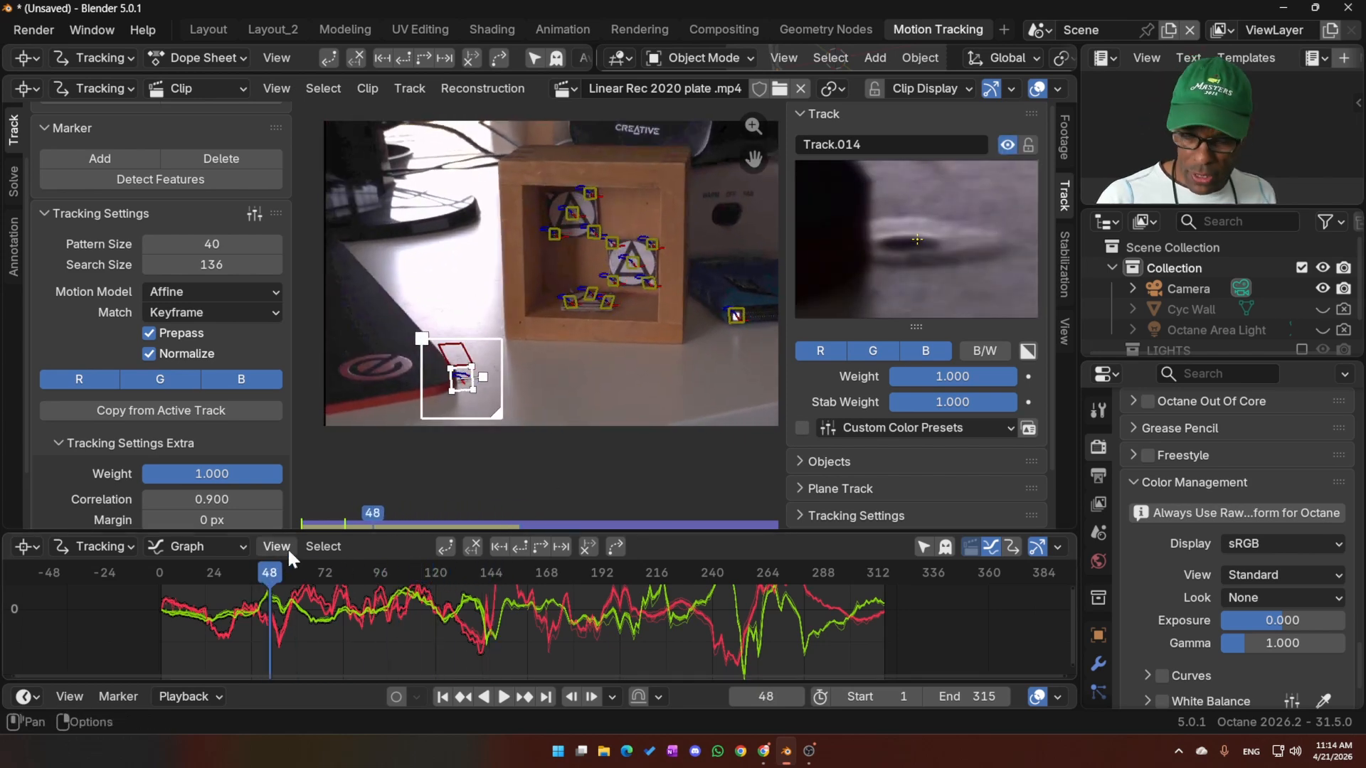
pyautogui.hotkey('shift', 'Left')
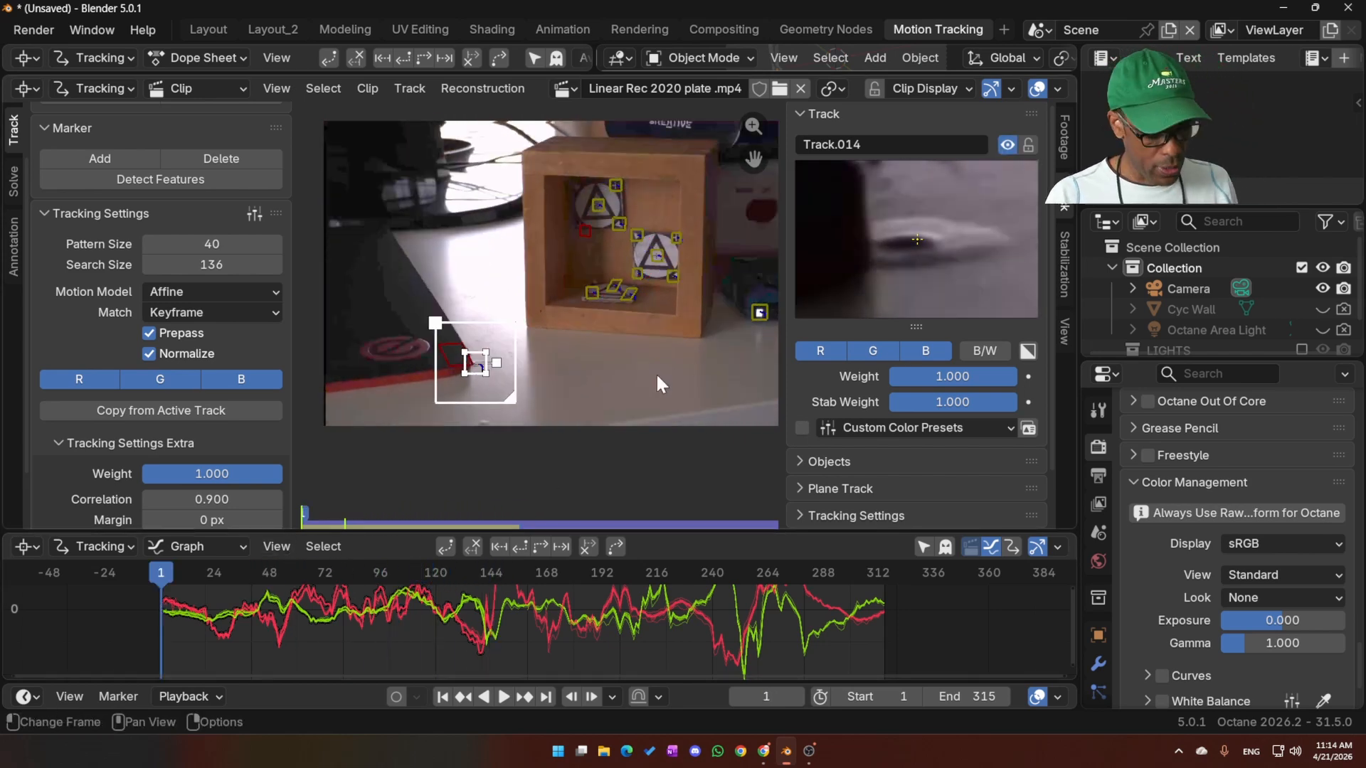
# - Set a bright green custom color on the active track and copy it to all tracks
pyautogui.press('a')
pyautogui.scroll(-2, 862, 467)
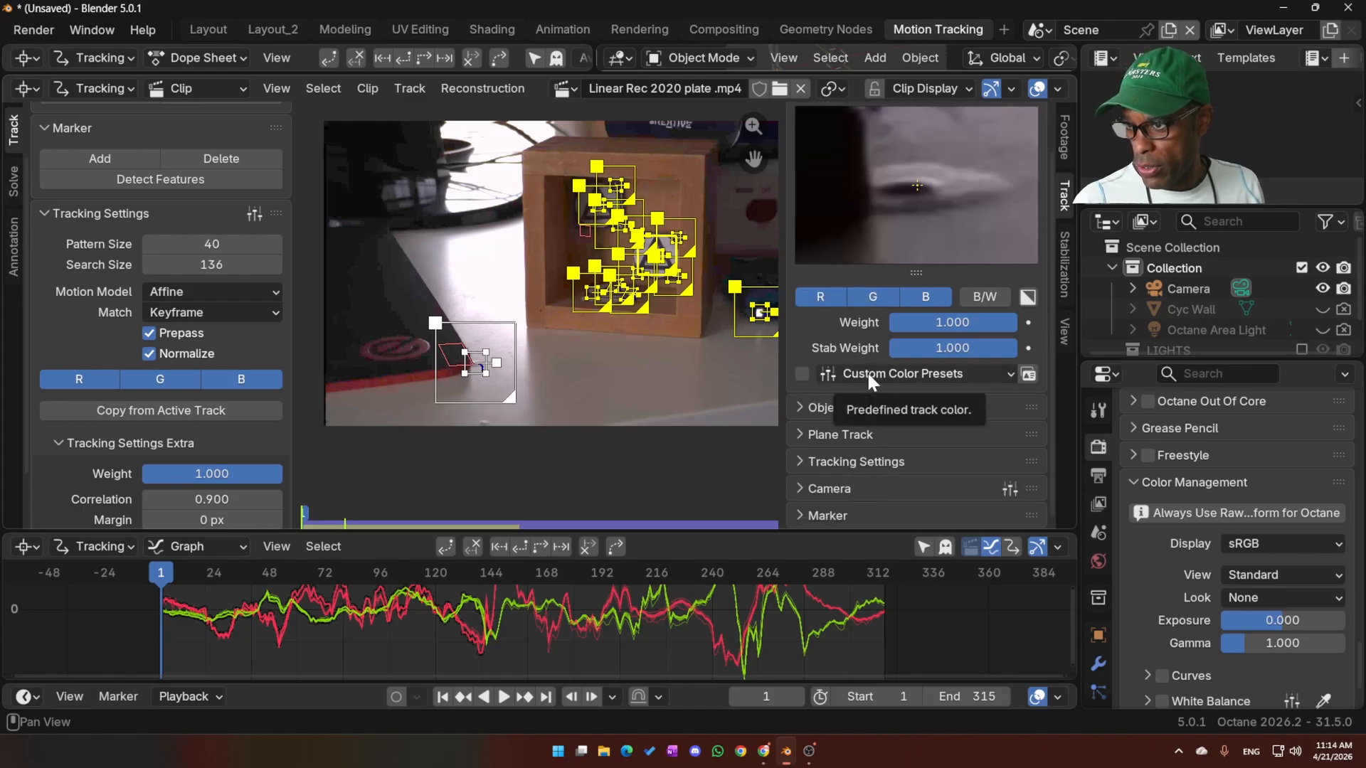
pyautogui.click(802, 373)
pyautogui.click(948, 401)
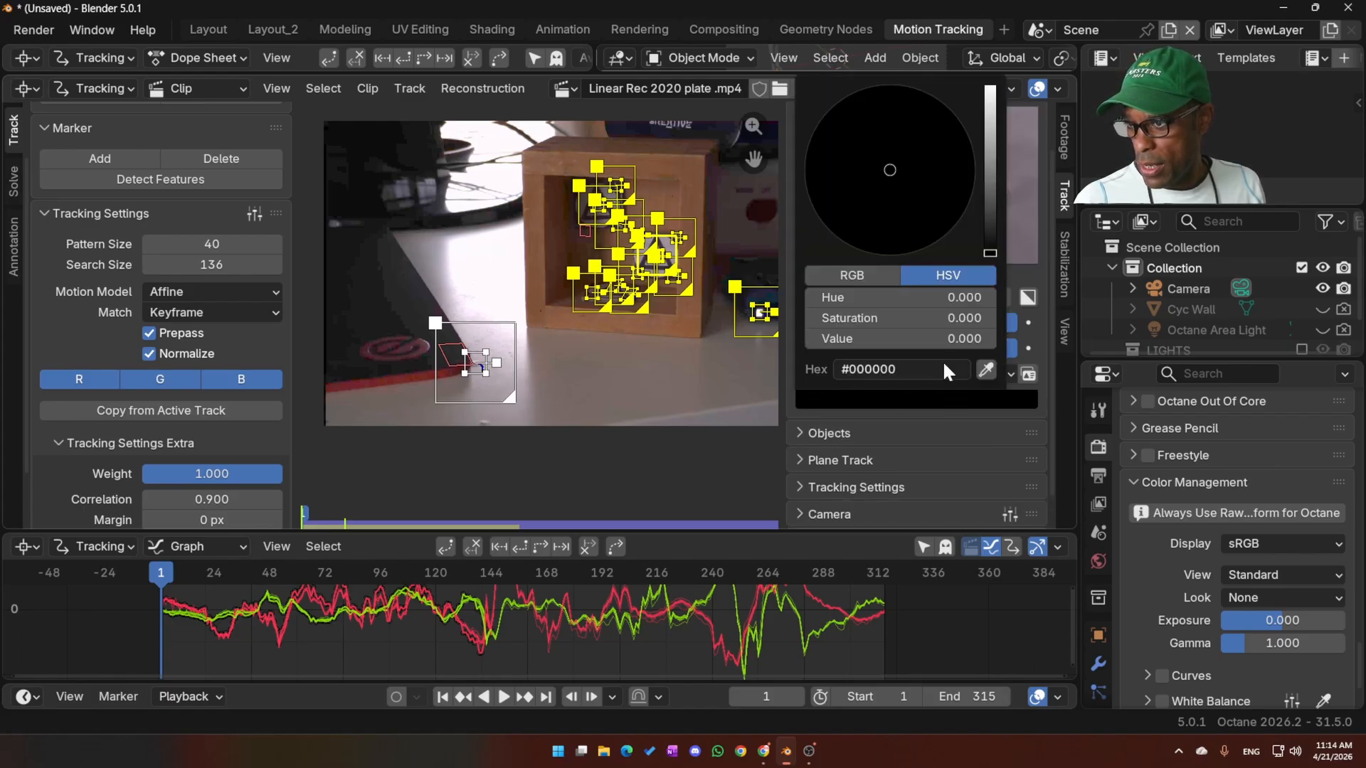
pyautogui.moveTo(988, 255); pyautogui.dragTo(988, 105)
pyautogui.moveTo(882, 162); pyautogui.dragTo(812, 153)
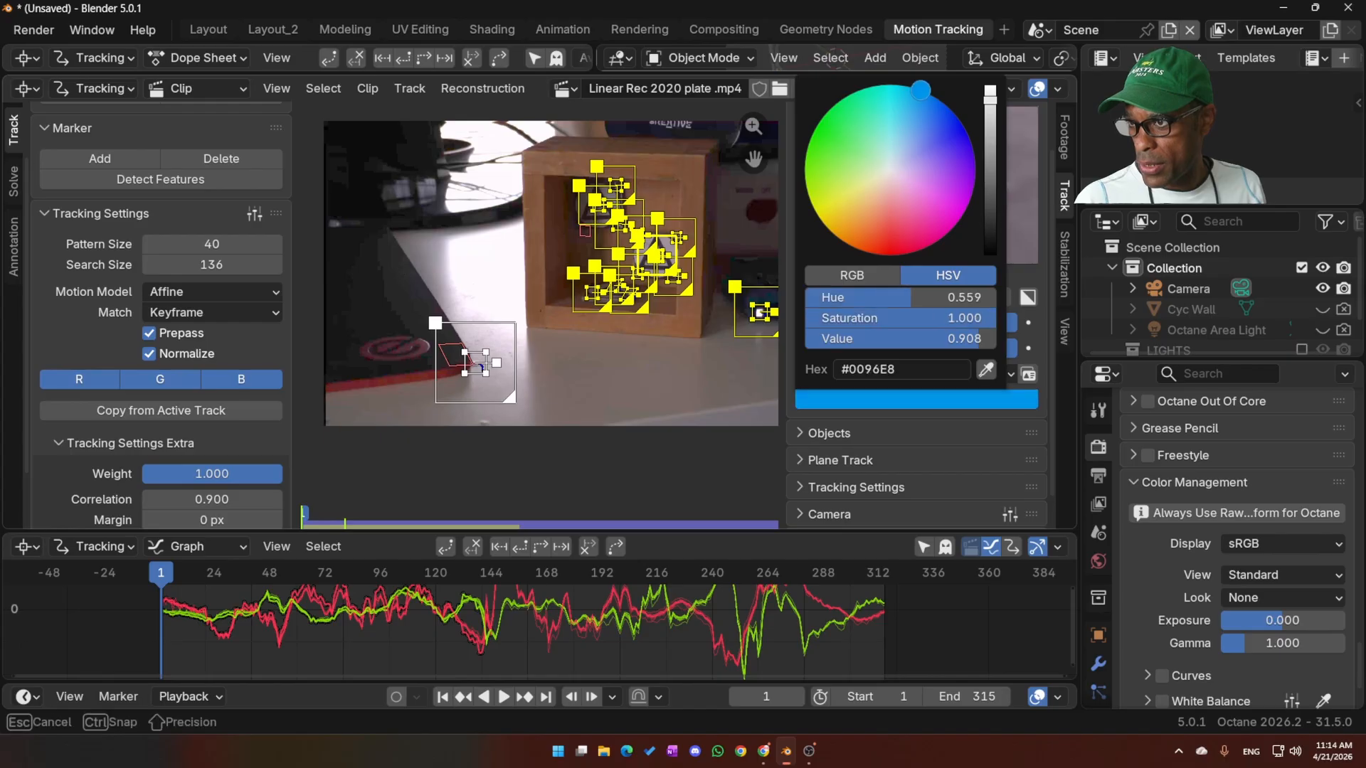
pyautogui.click(917, 374)
pyautogui.click(950, 332)
pyautogui.press('Escape')
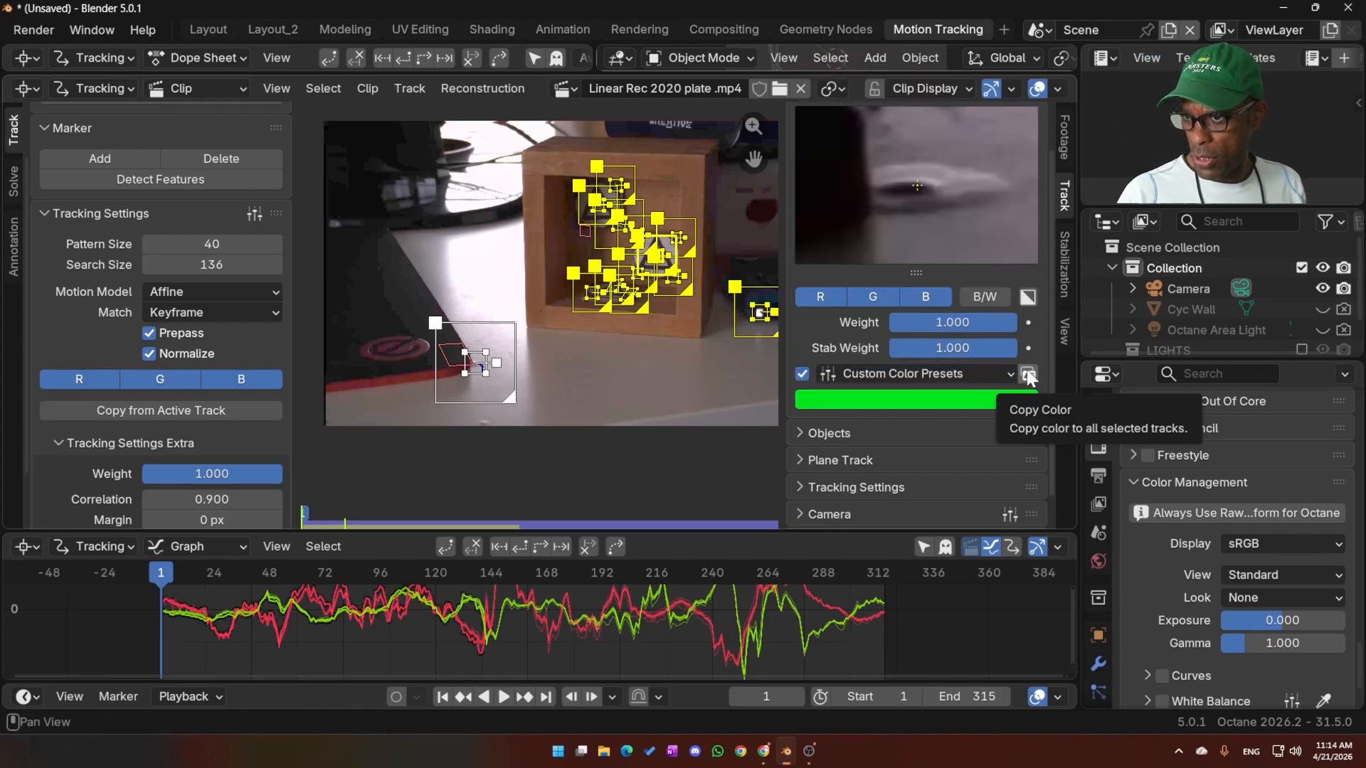
pyautogui.click(1028, 375)
pyautogui.click(604, 406)
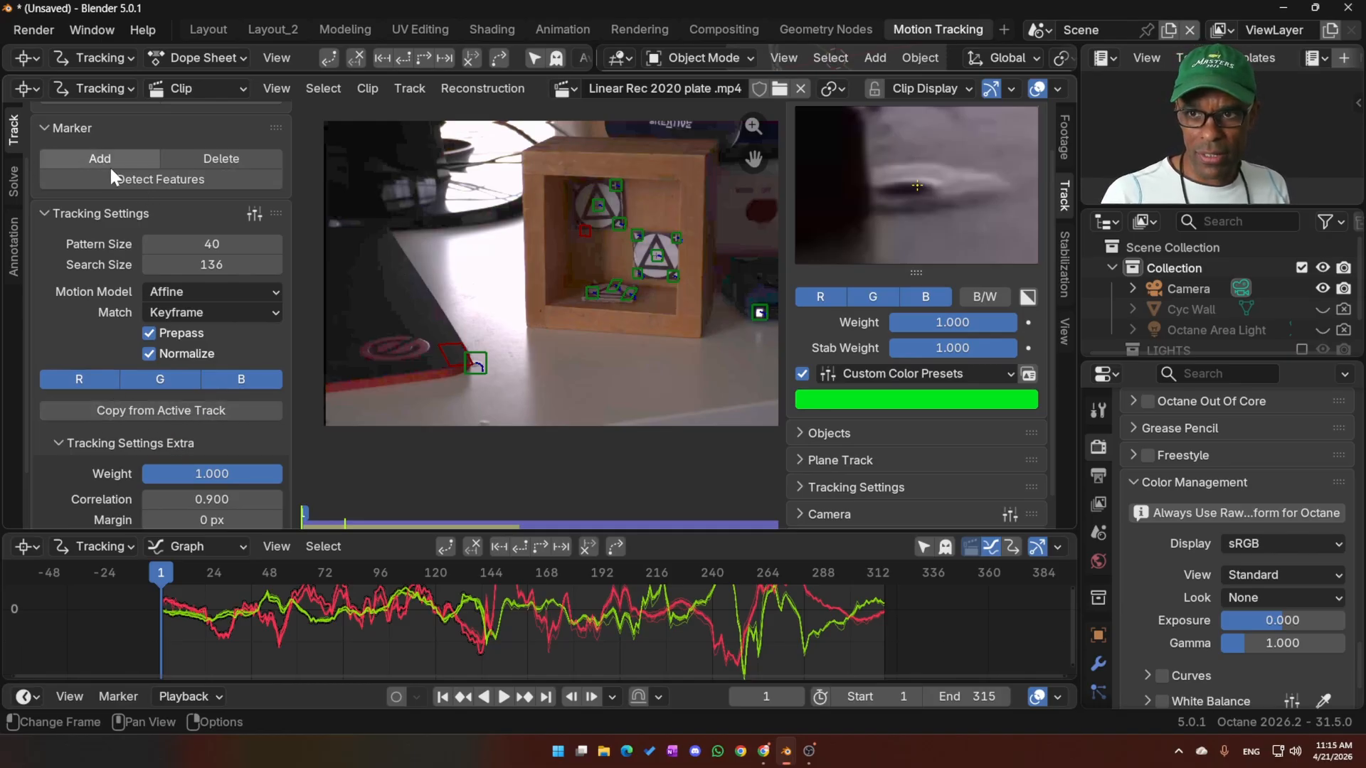
# - Detect features on frame 1 and set the tracking correlation to 0.7
pyautogui.click(126, 179)
pyautogui.click(210, 499)
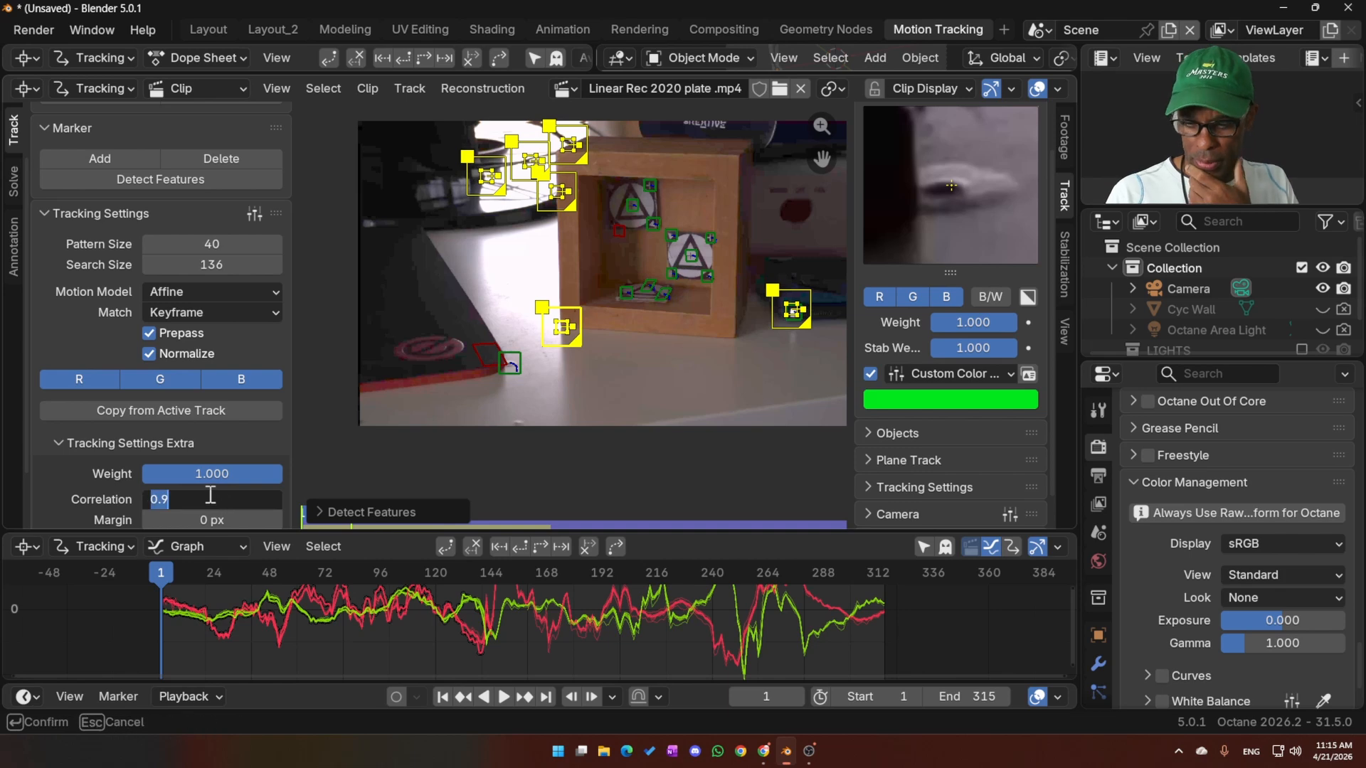
pyautogui.write('0.7')
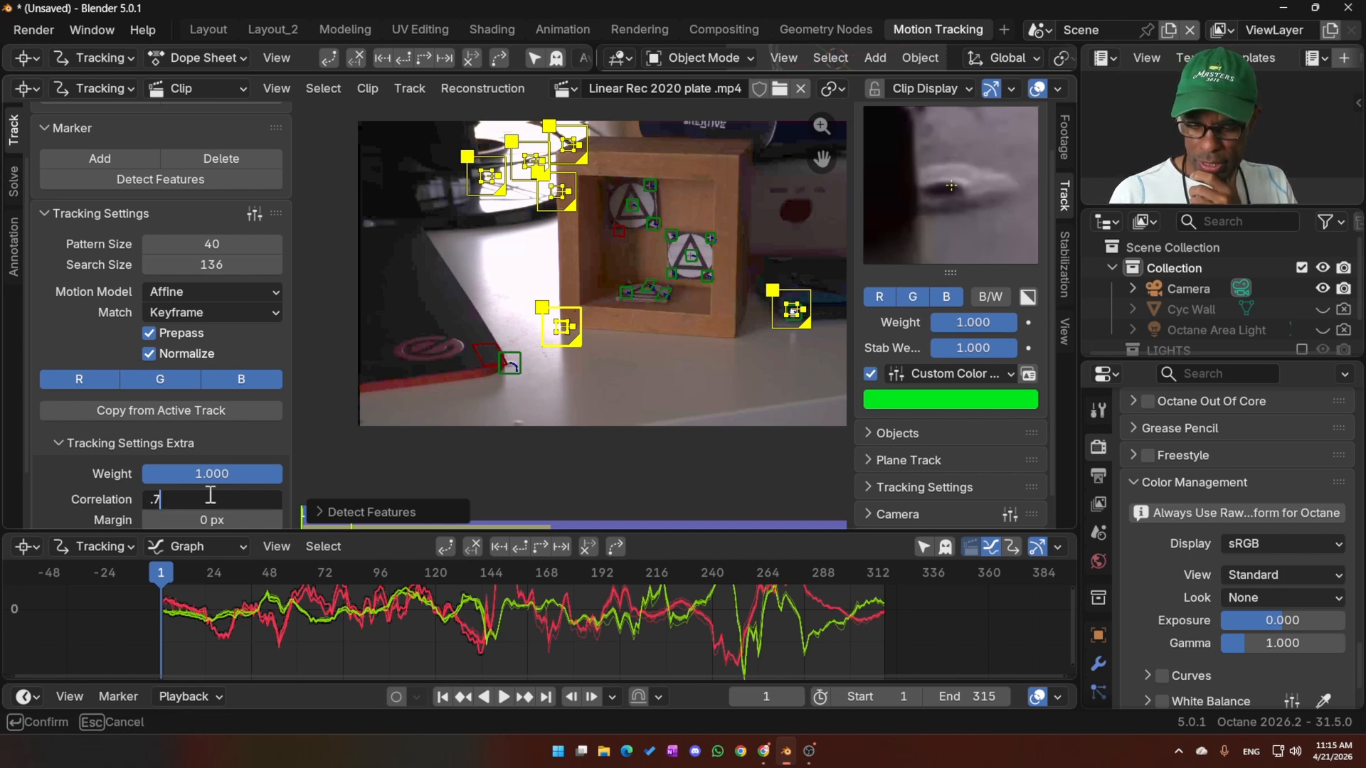
pyautogui.press('Return')
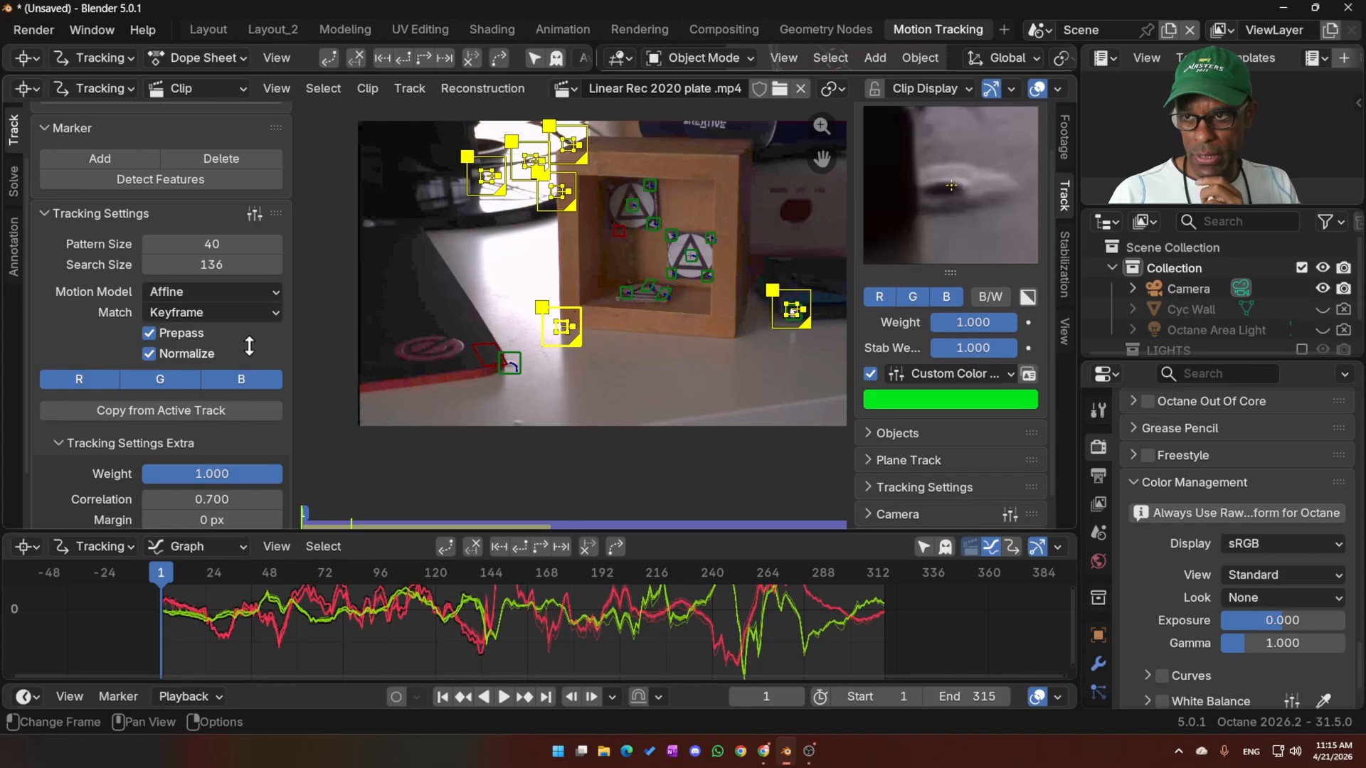
# - Detect features on frame 1 with margin 102, threshold 0.003 and distance 61, and track them forward to frame 315
pyautogui.click(182, 175)
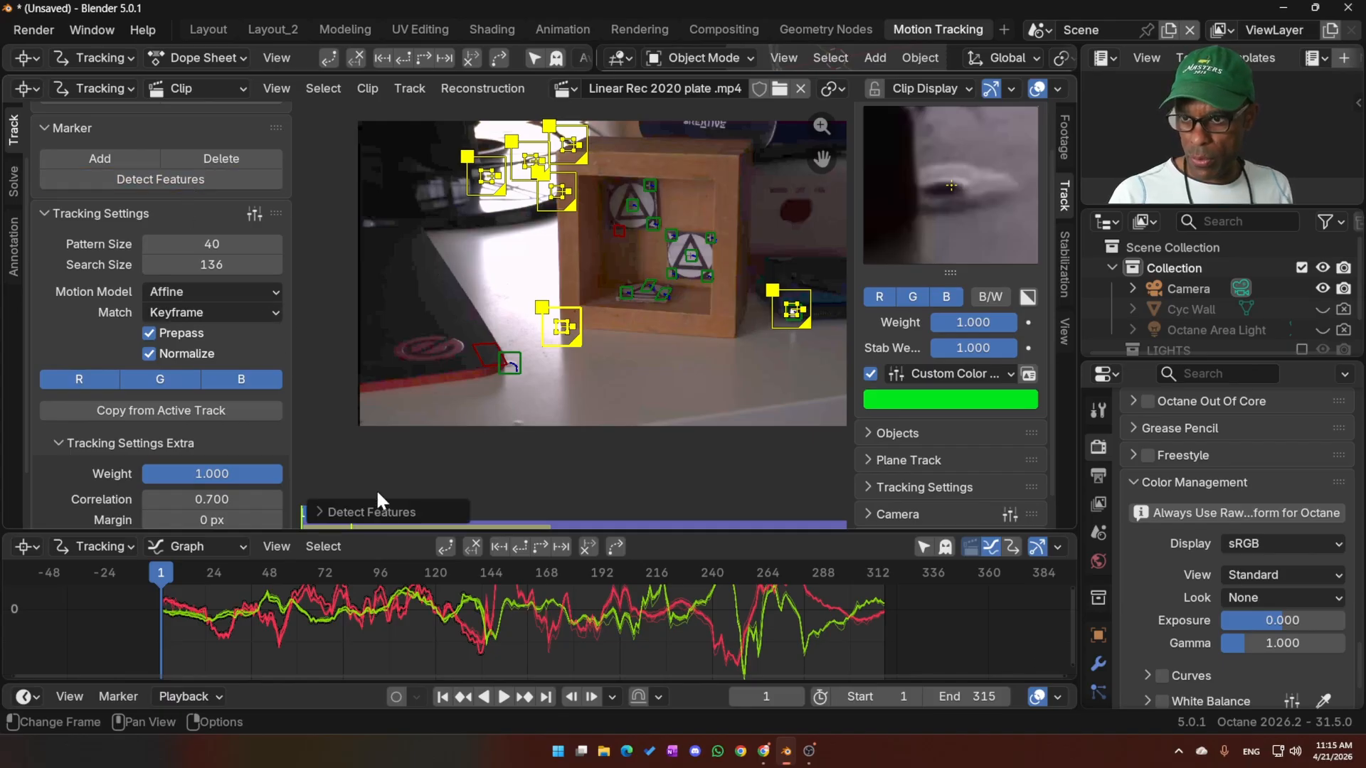
pyautogui.moveTo(436, 483)
pyautogui.mouseDown()
pyautogui.moveTo(463, 482)
pyautogui.moveTo(384, 482)
pyautogui.moveTo(423, 505)
pyautogui.moveTo(399, 505)
pyautogui.mouseUp()
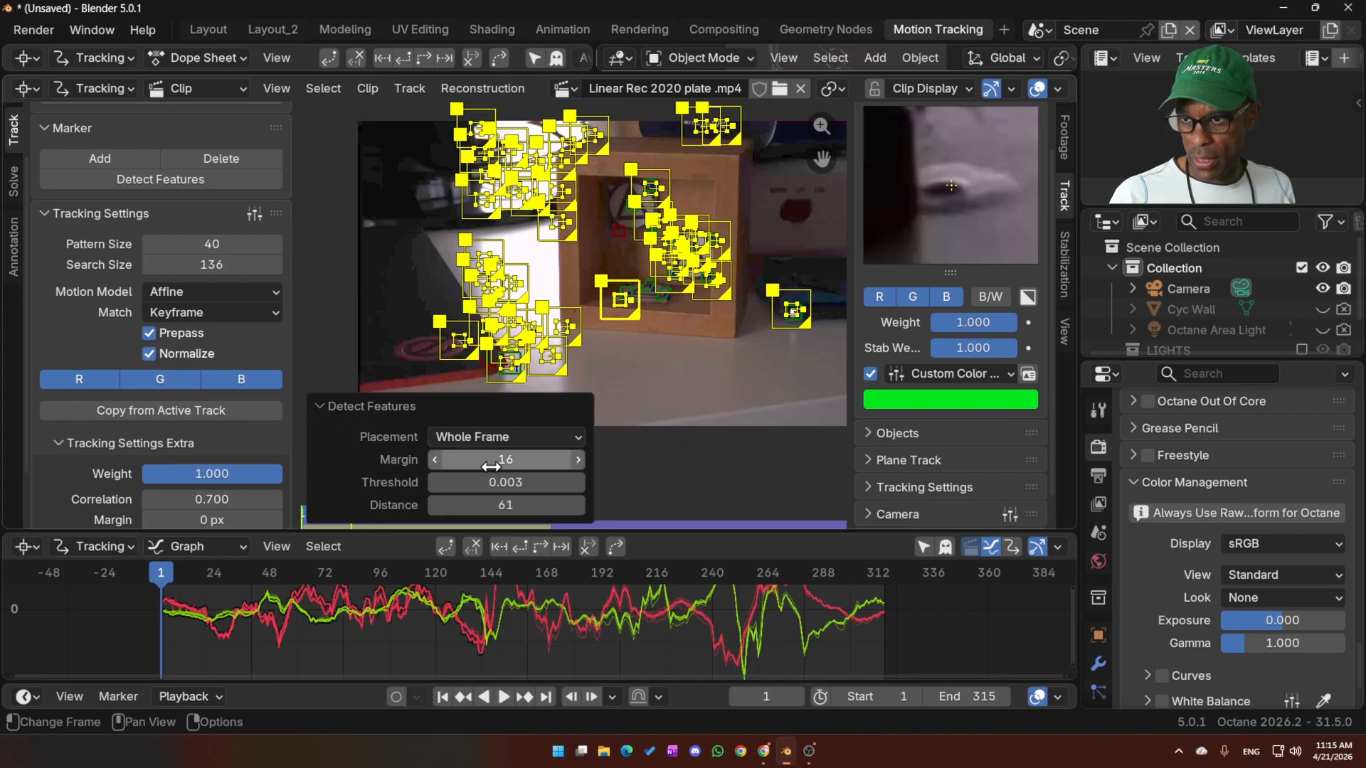
pyautogui.moveTo(497, 460); pyautogui.dragTo(590, 450)
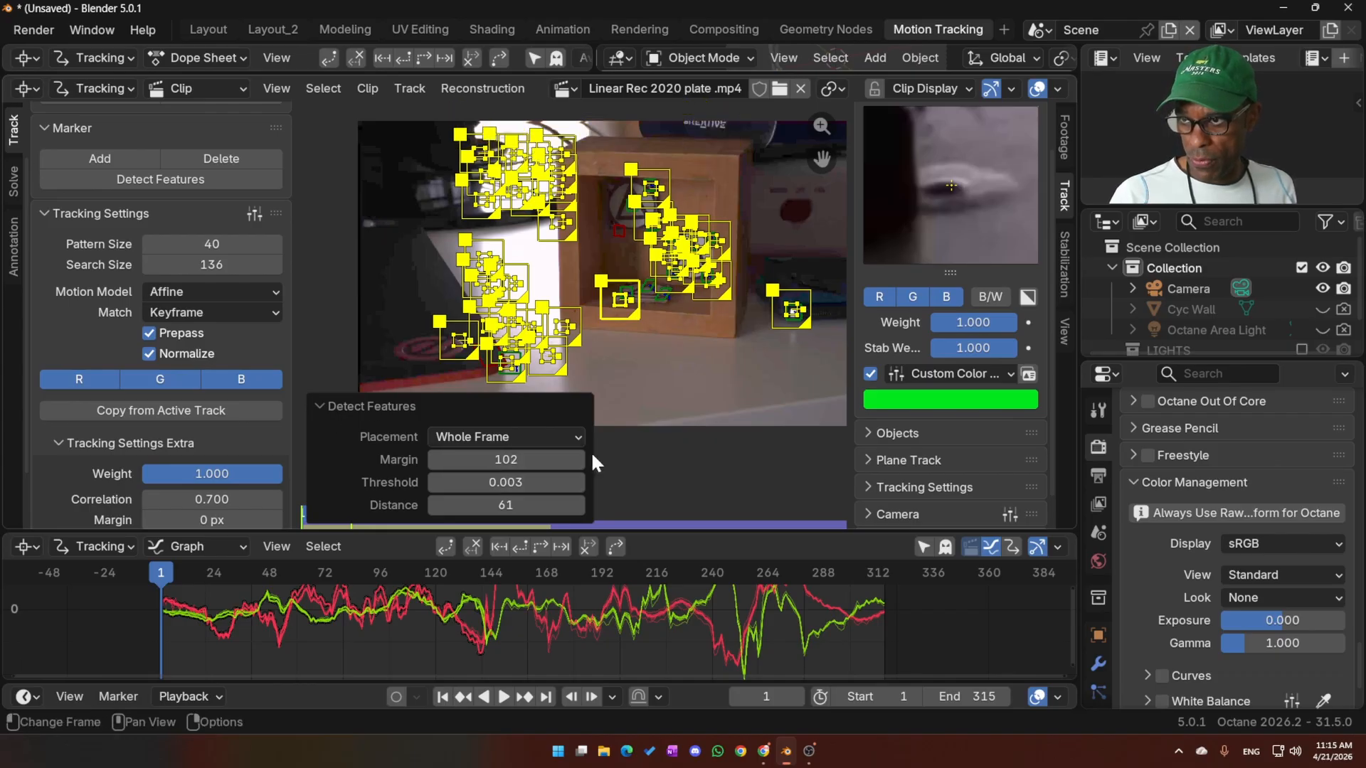
pyautogui.click(338, 403)
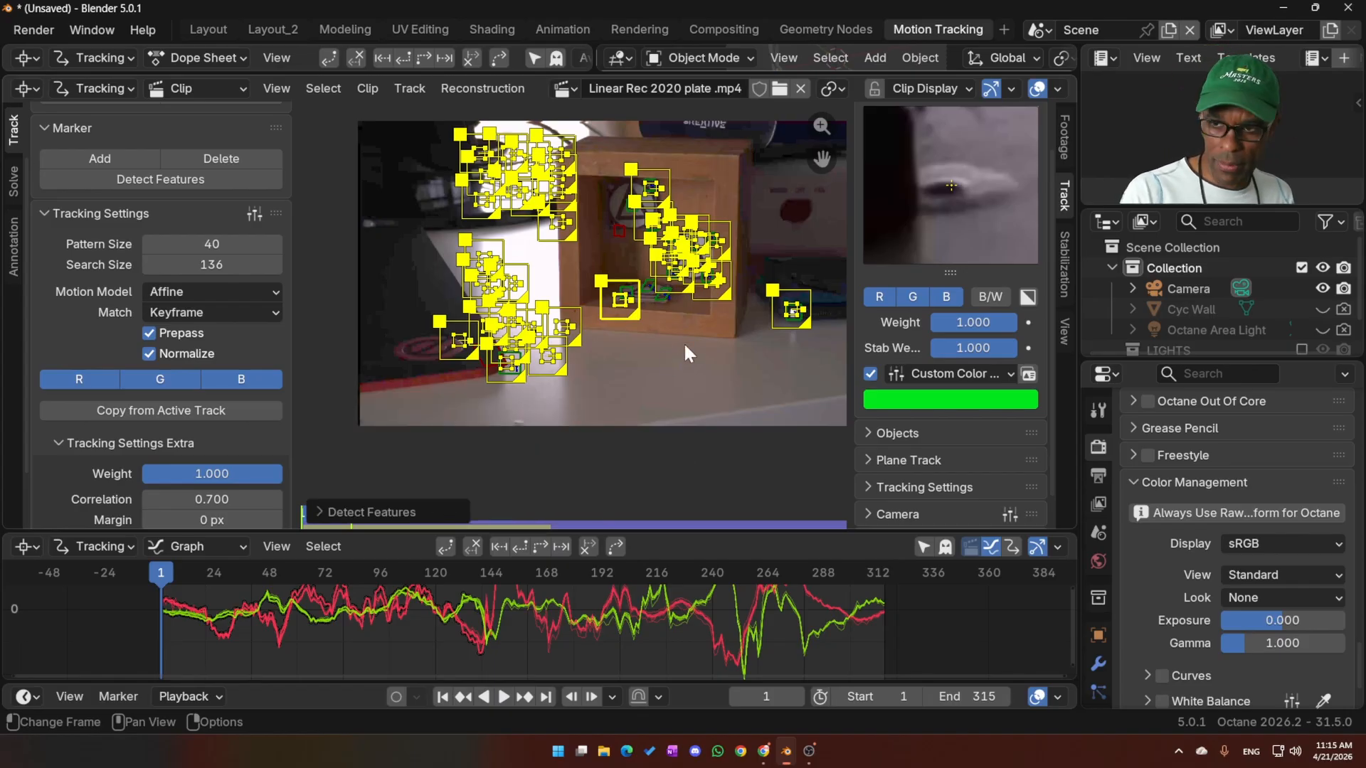
pyautogui.hotkey('ctrl', 't')
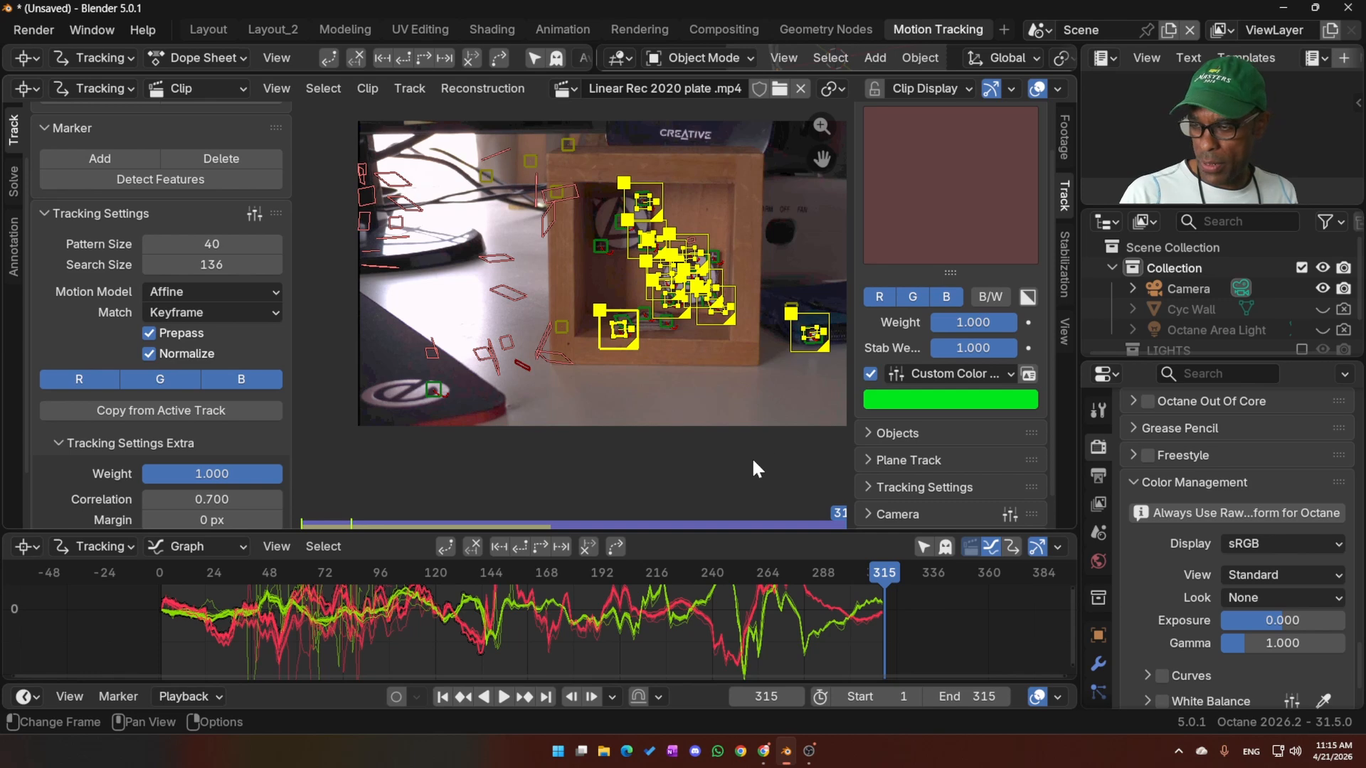
# - Give the active track a magenta custom color and detect features on frame 315
pyautogui.click(998, 374)
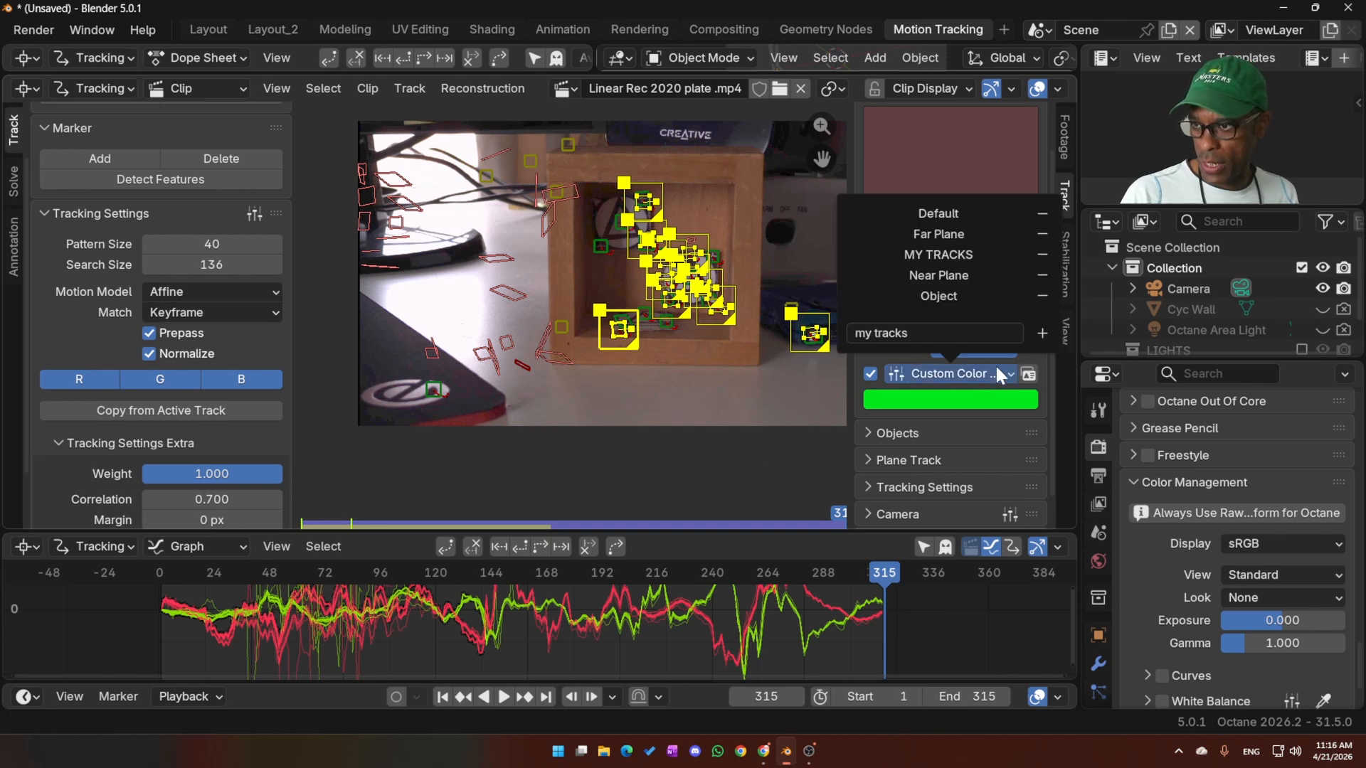
pyautogui.click(963, 229)
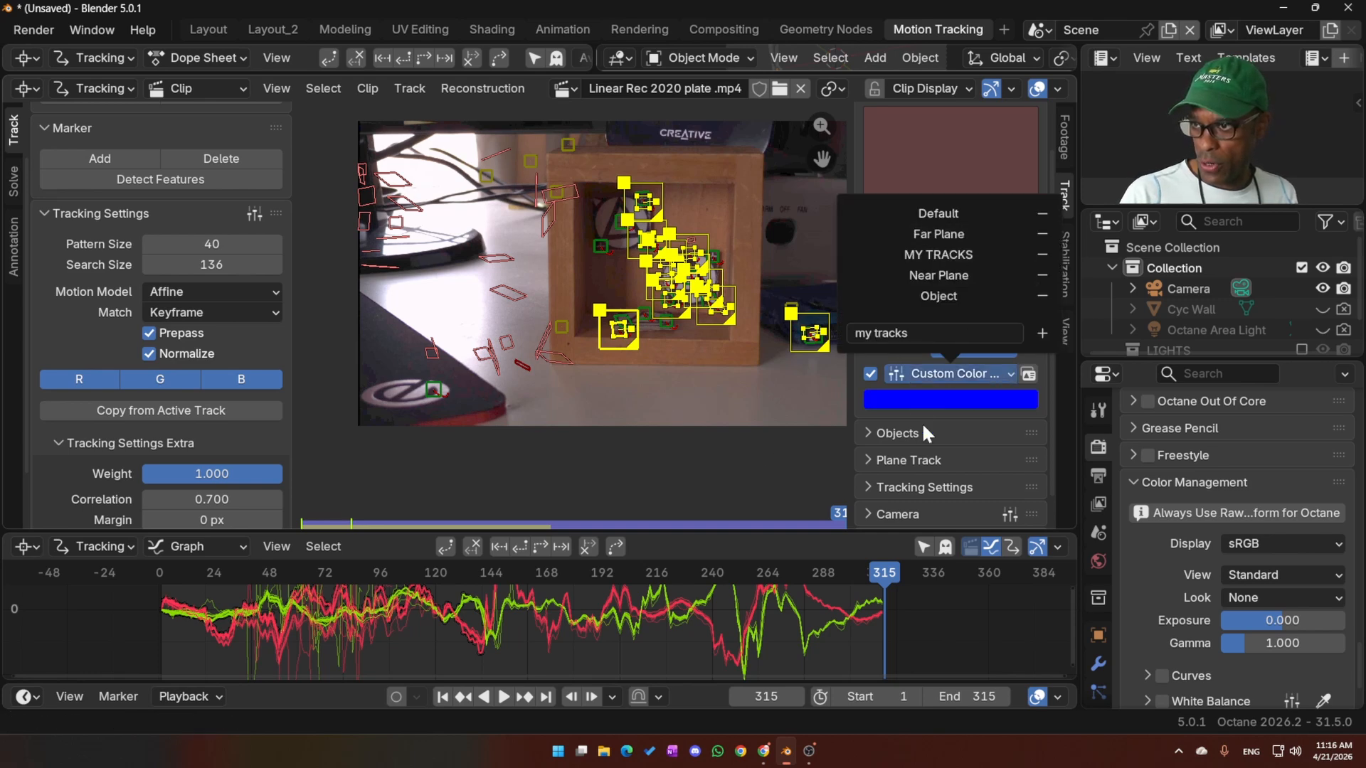
pyautogui.click(173, 180)
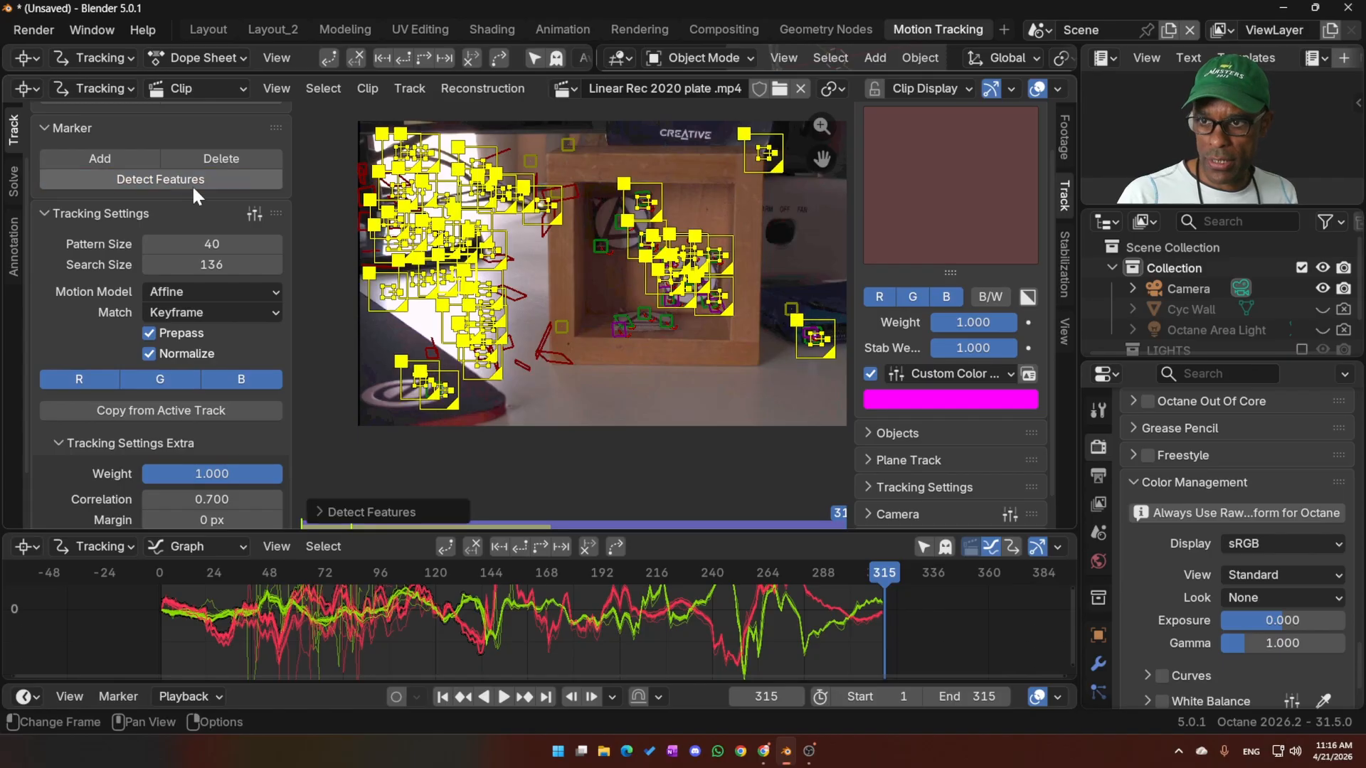
# - Track the frame 315 features back to frame 1, and detect features on frame 169 and track them in both directions
pyautogui.hotkey('ctrl', 'shift', 't')
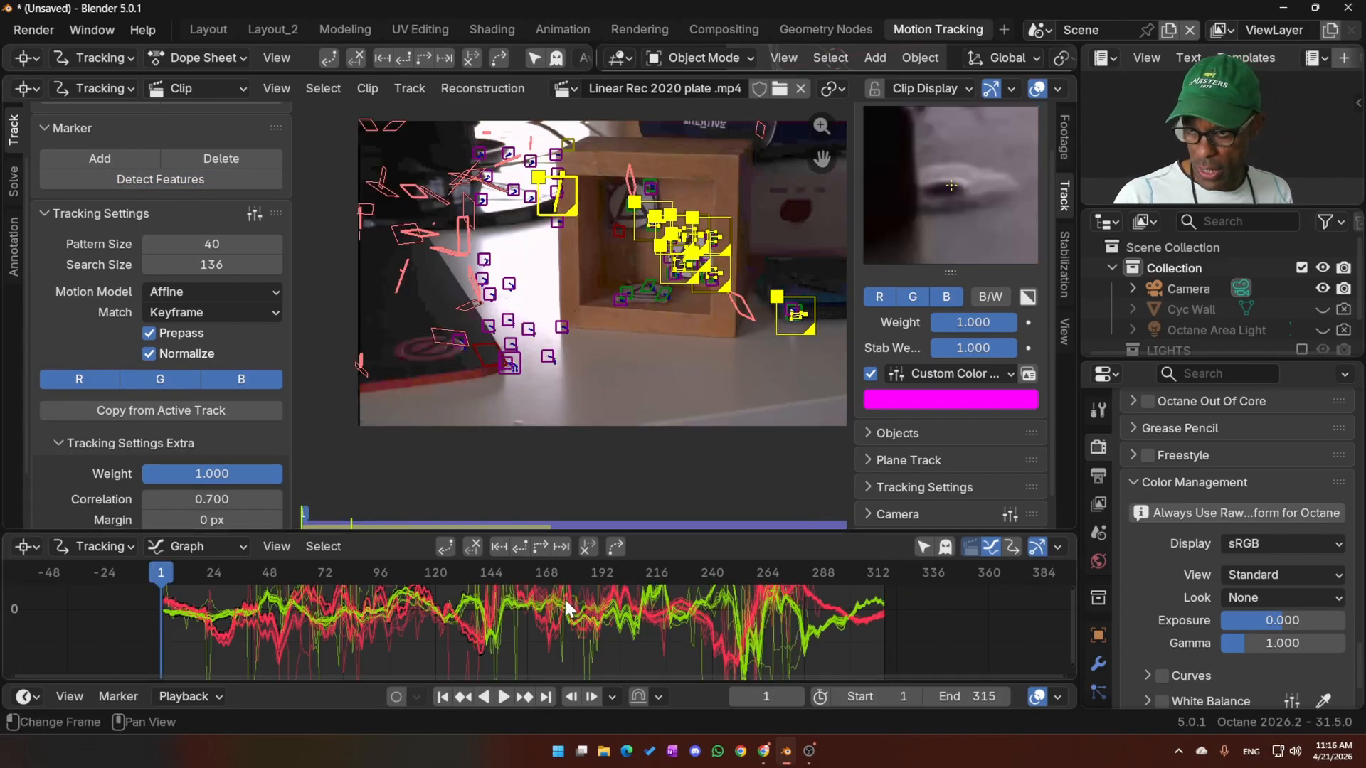
pyautogui.click(547, 570)
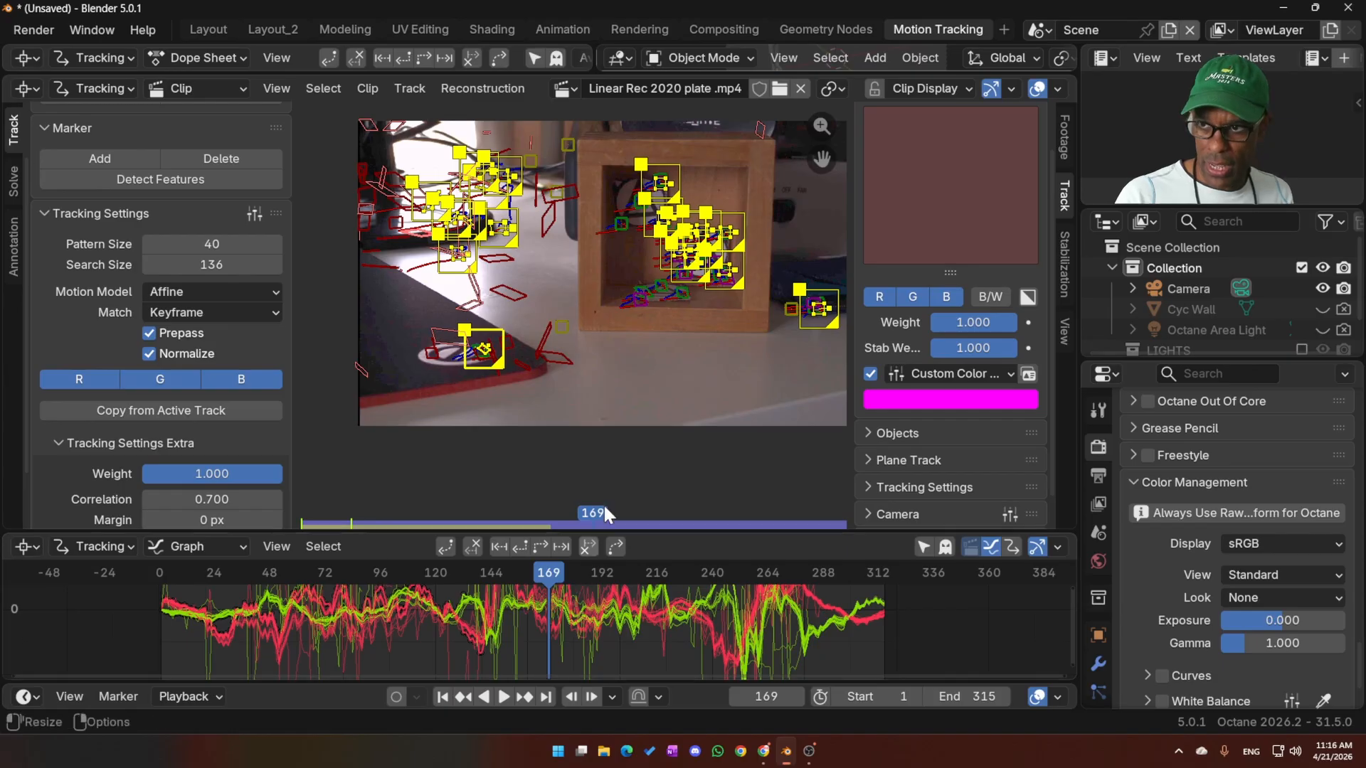
pyautogui.click(234, 180)
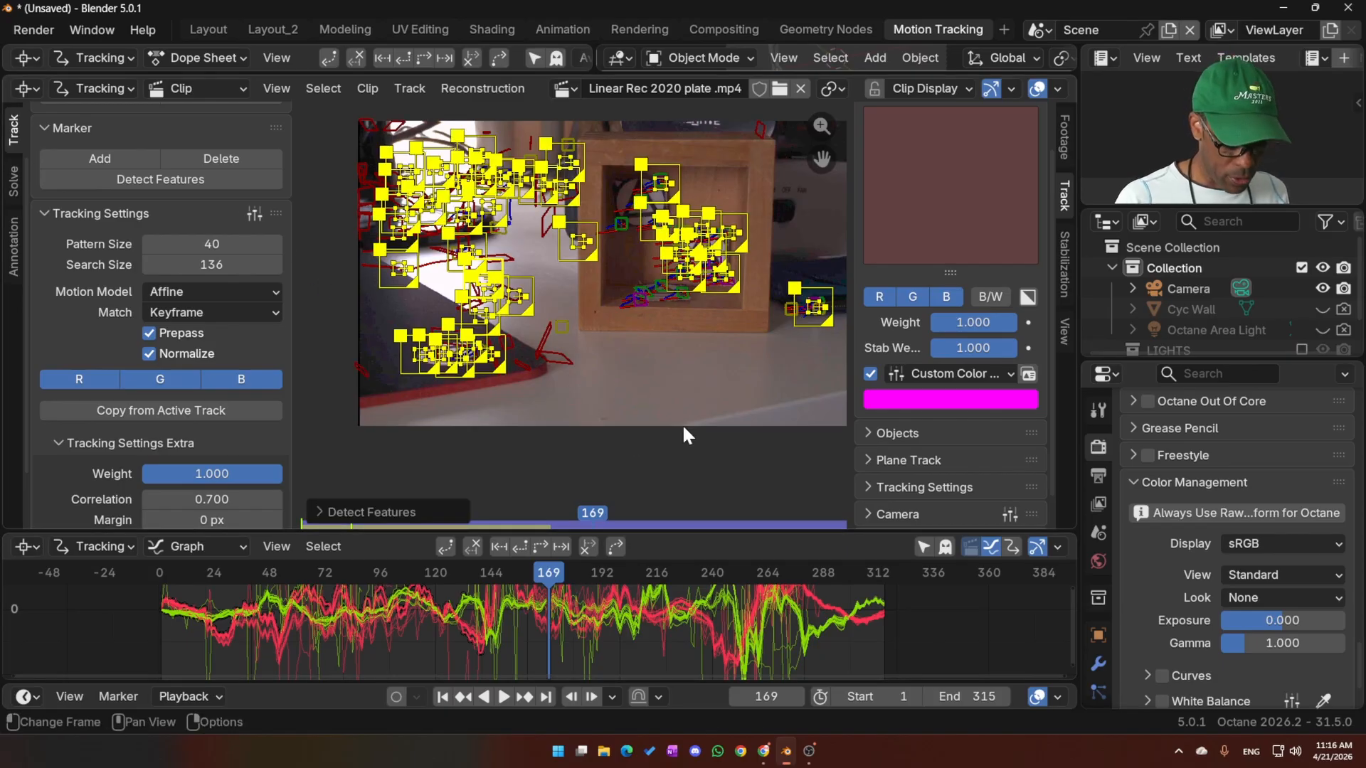
pyautogui.hotkey('shift', 'ctrl', 't')
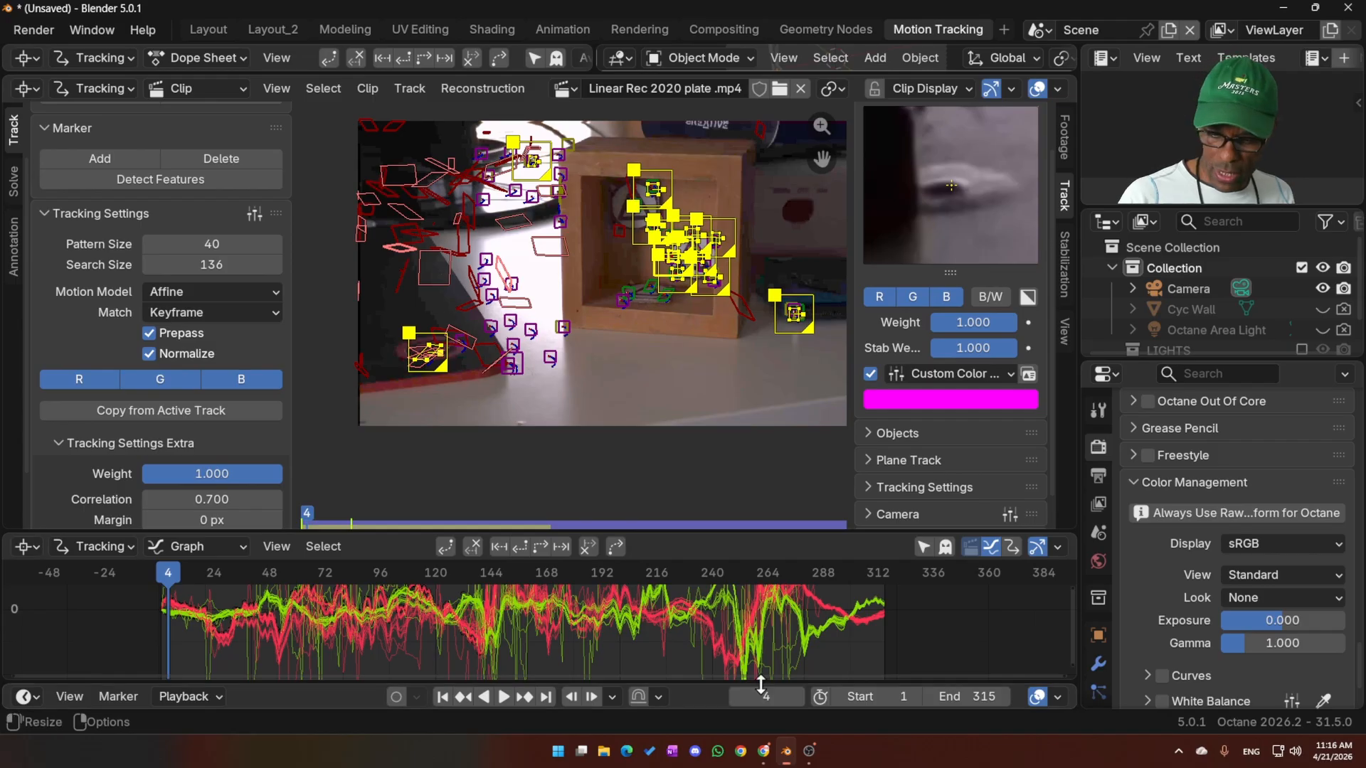
pyautogui.hotkey('ctrl', 'z')
pyautogui.hotkey('shift', 'Right')
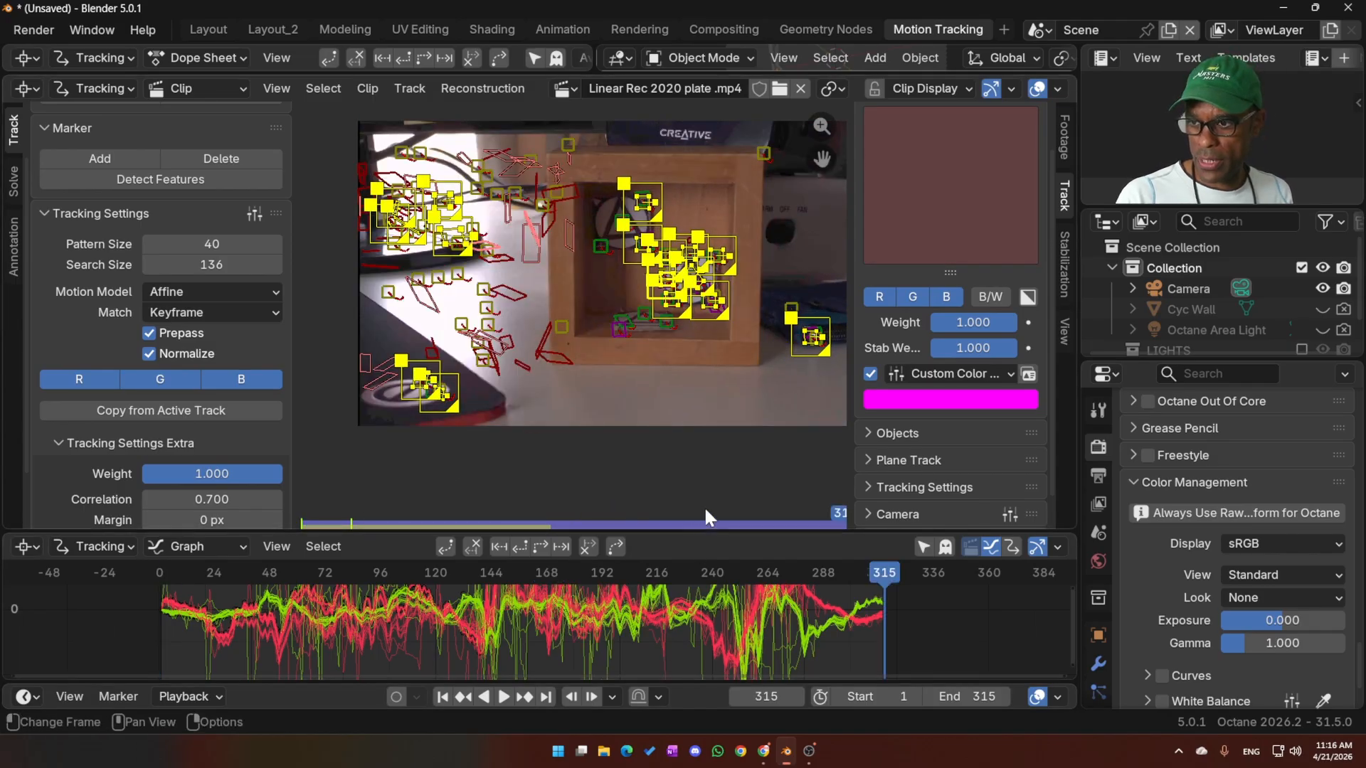
# - Delete the stray tracks whose curves spike sharply downward in the graph between about frames 20 and 60
pyautogui.moveTo(714, 532); pyautogui.dragTo(714, 471)
pyautogui.scroll(-3, 626, 579)
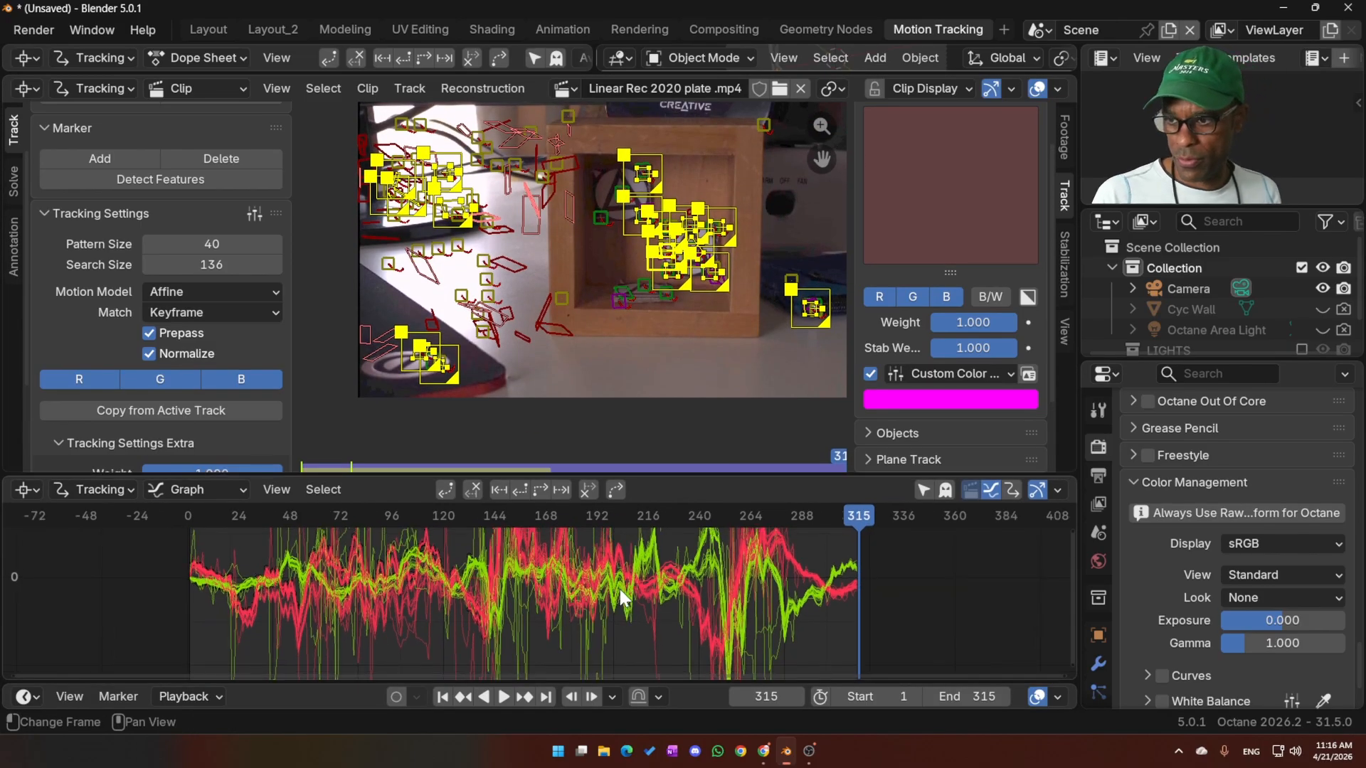
pyautogui.scroll(2, 621, 624)
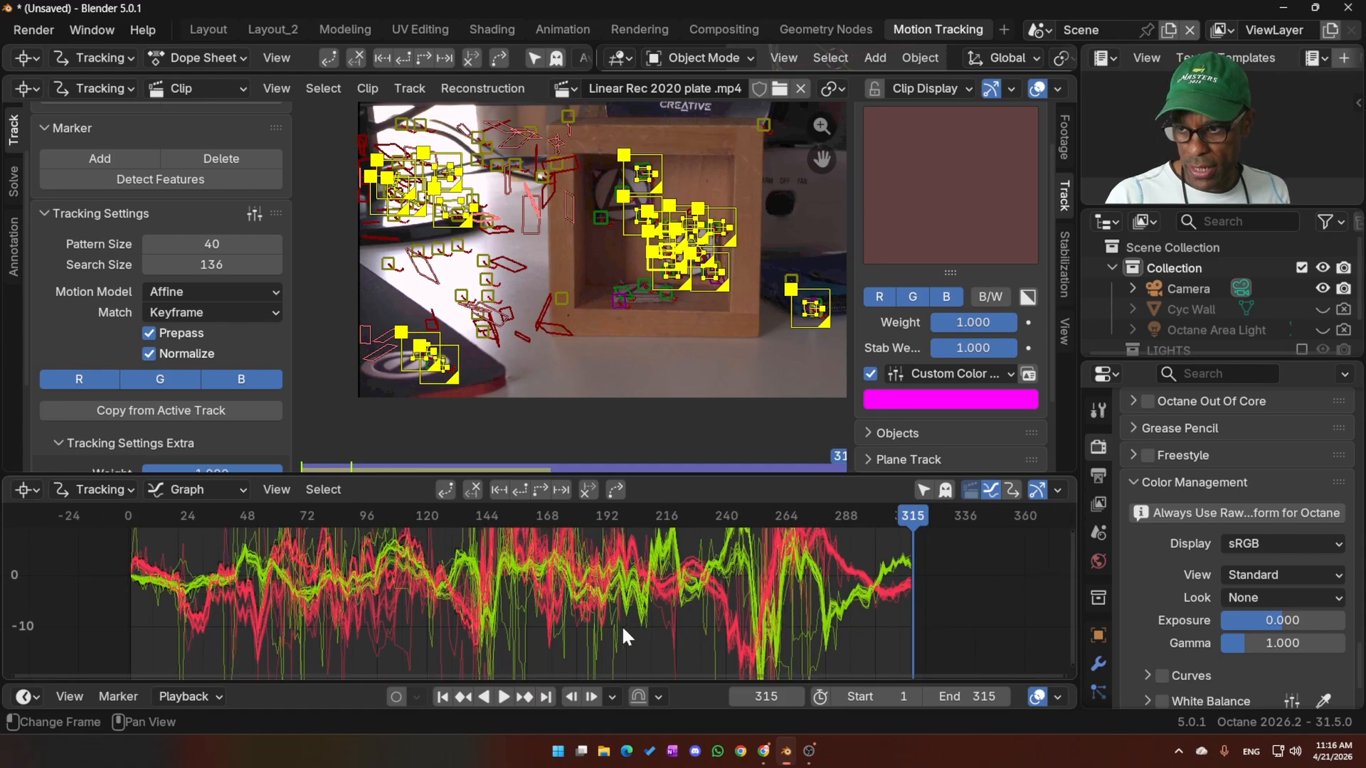
pyautogui.scroll(-1, 621, 625)
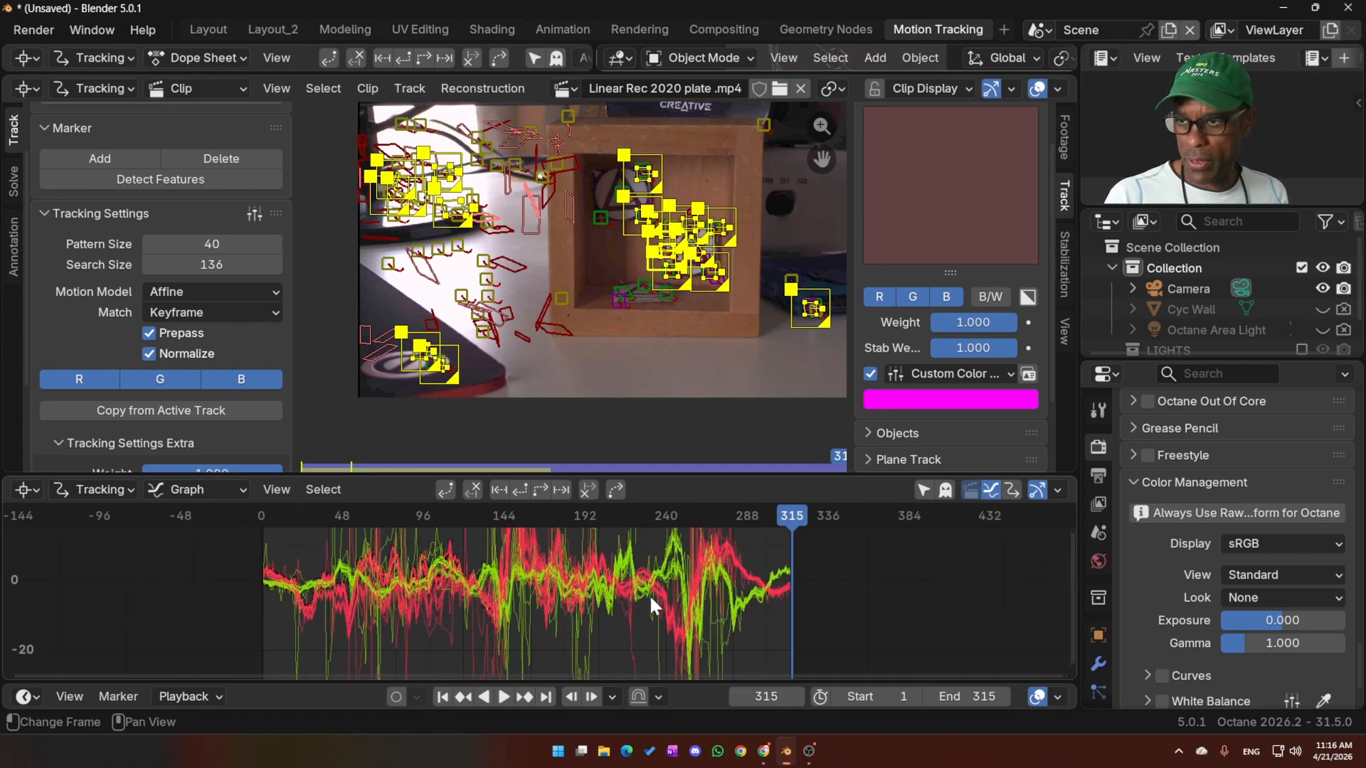
pyautogui.click(301, 642)
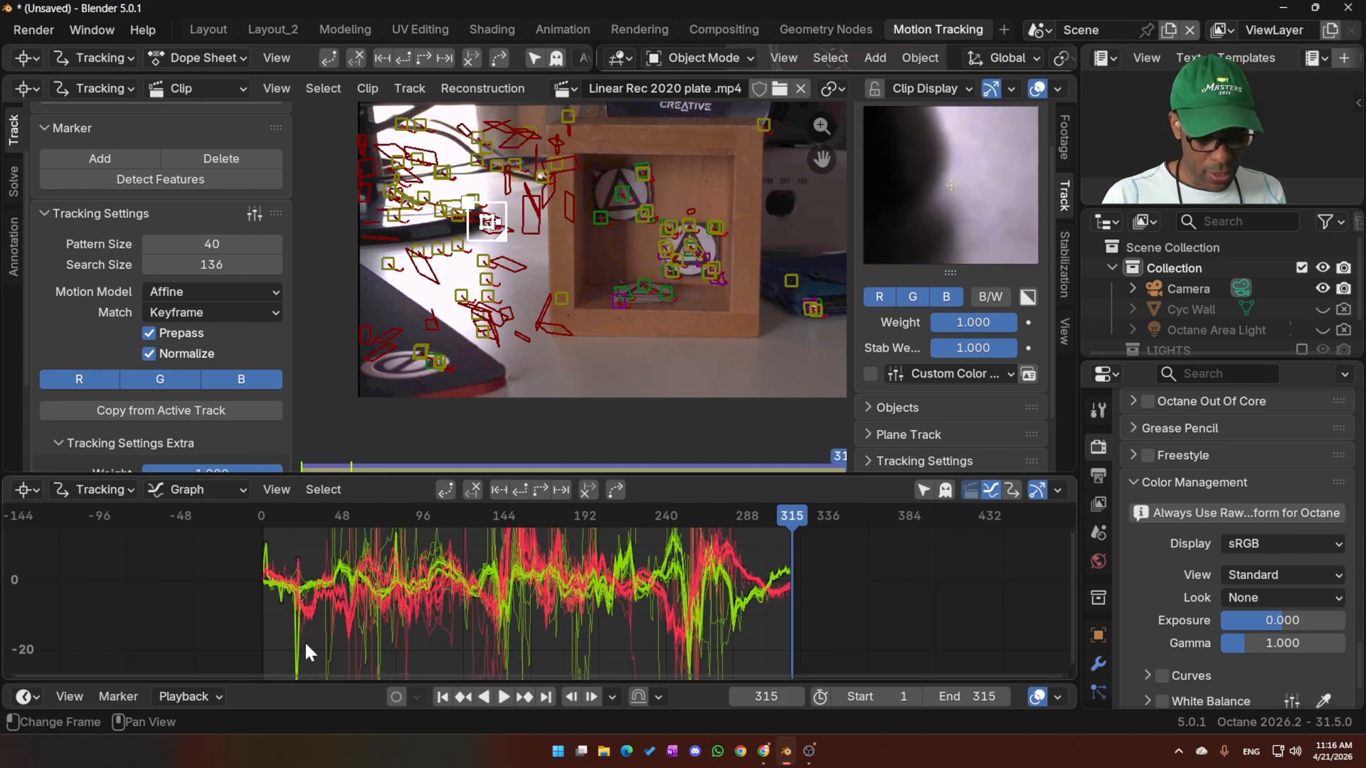
pyautogui.press('x')
pyautogui.click(323, 643)
pyautogui.click(337, 645)
pyautogui.press('x')
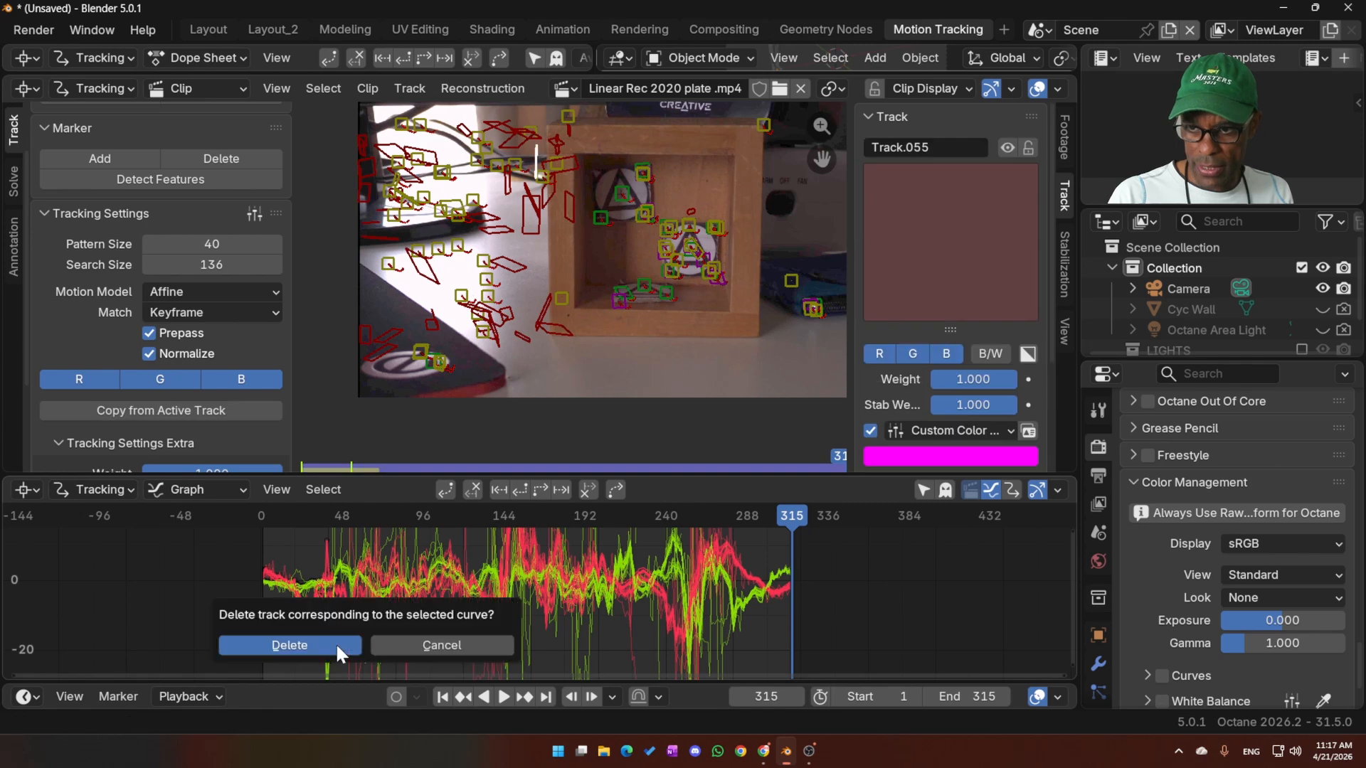
pyautogui.click(335, 642)
pyautogui.click(359, 643)
pyautogui.press('x')
pyautogui.click(359, 643)
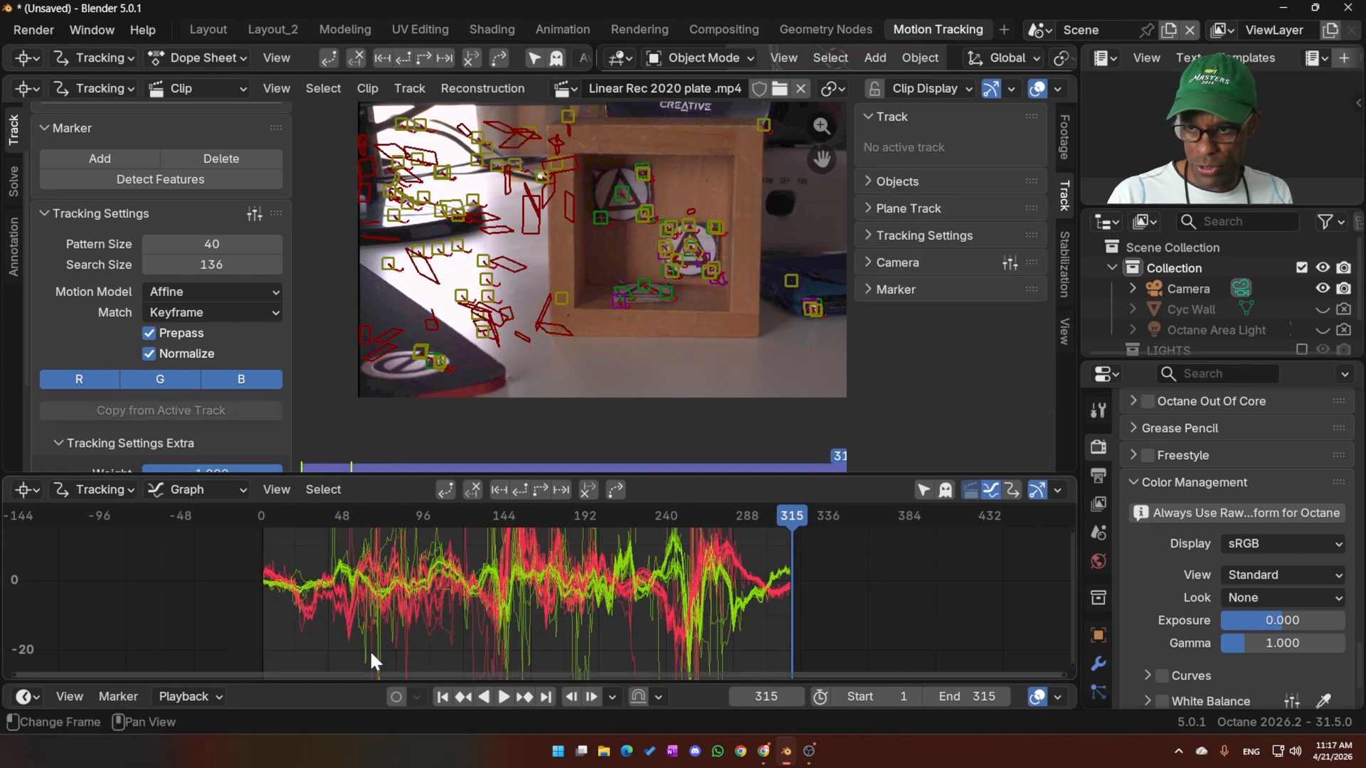
# - Delete the outlier tracks whose curves drop far below the main bundle between about frames 60 and 85
pyautogui.click(365, 650)
pyautogui.press('x')
pyautogui.click(365, 650)
pyautogui.click(378, 650)
pyautogui.press('x')
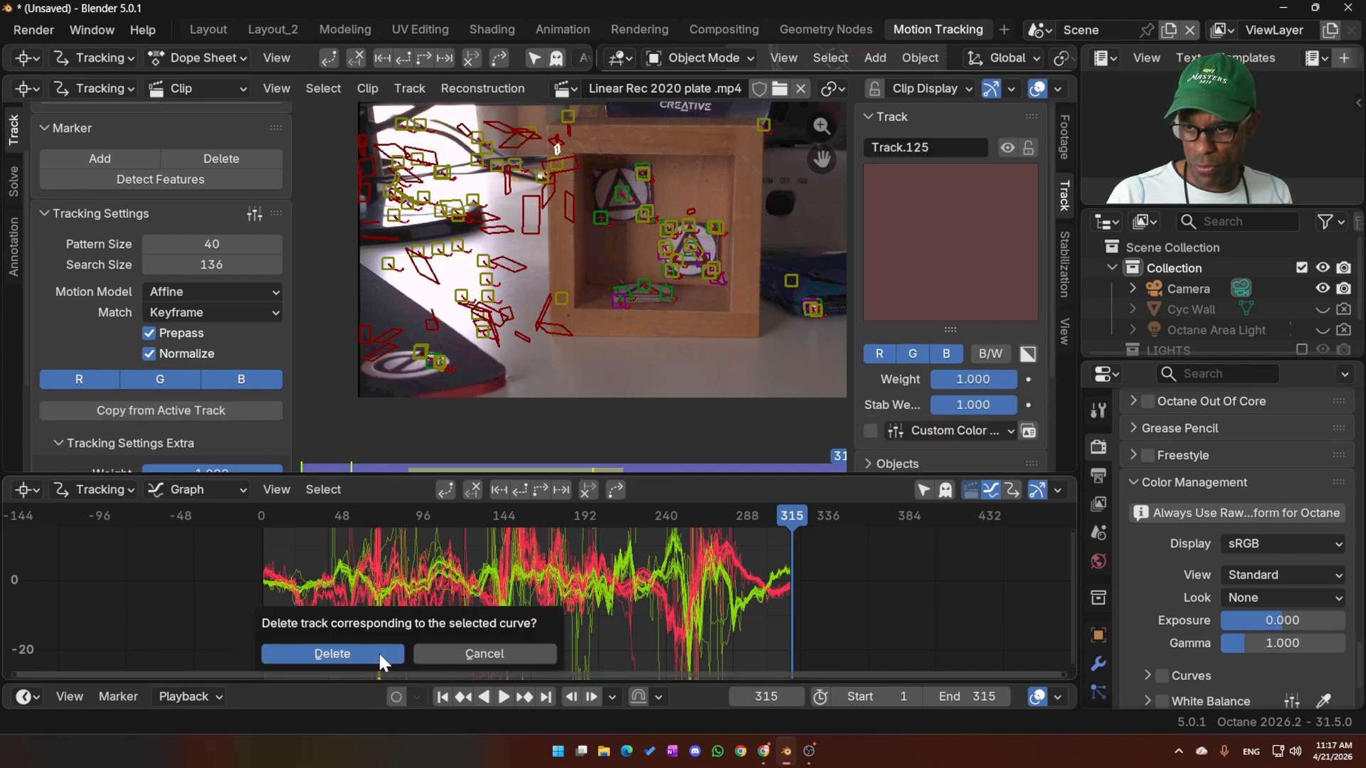
pyautogui.click(378, 650)
pyautogui.click(372, 653)
pyautogui.press('x')
pyautogui.click(404, 647)
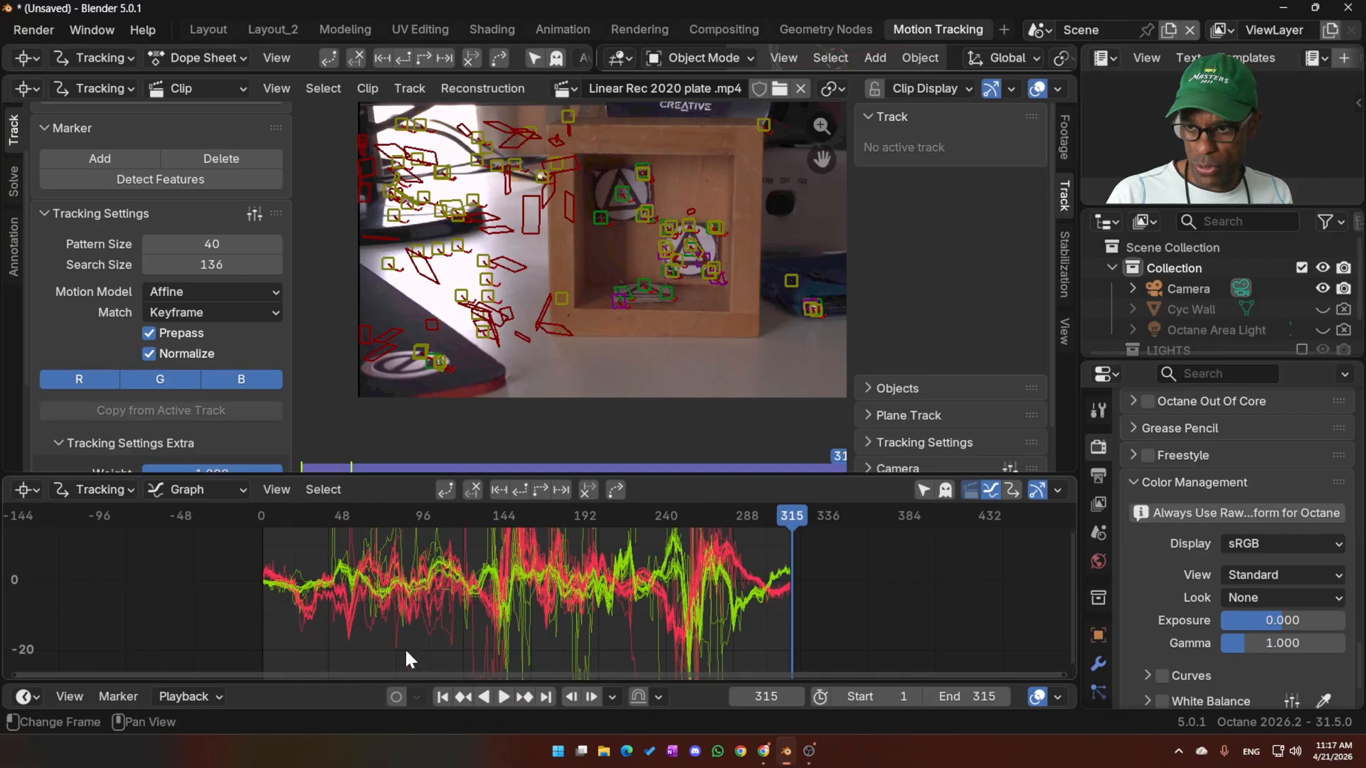
# - Delete the outlier tracks spiking around frames 125 to 145 and check the remaining curves over the full frame range
pyautogui.click(472, 651)
pyautogui.press('x')
pyautogui.click(475, 650)
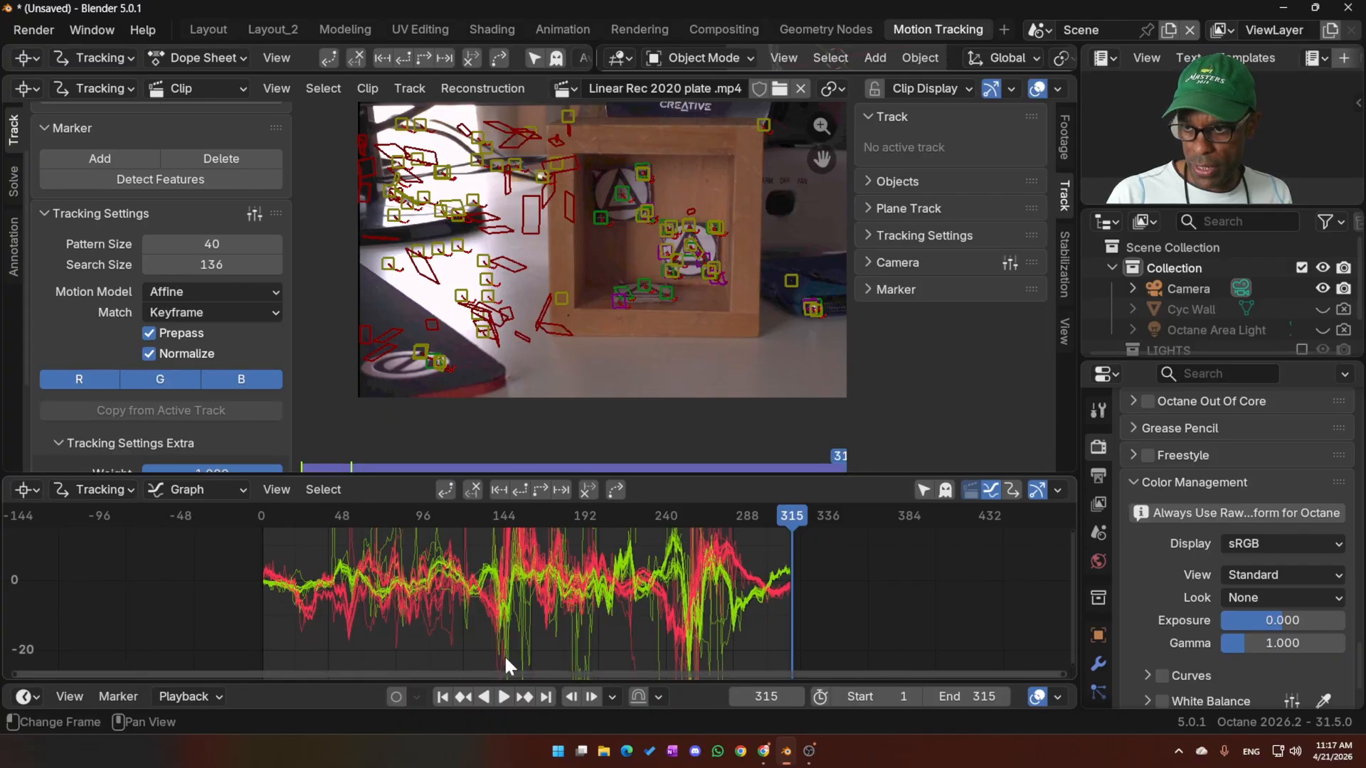
pyautogui.click(505, 658)
pyautogui.press('x')
pyautogui.click(504, 658)
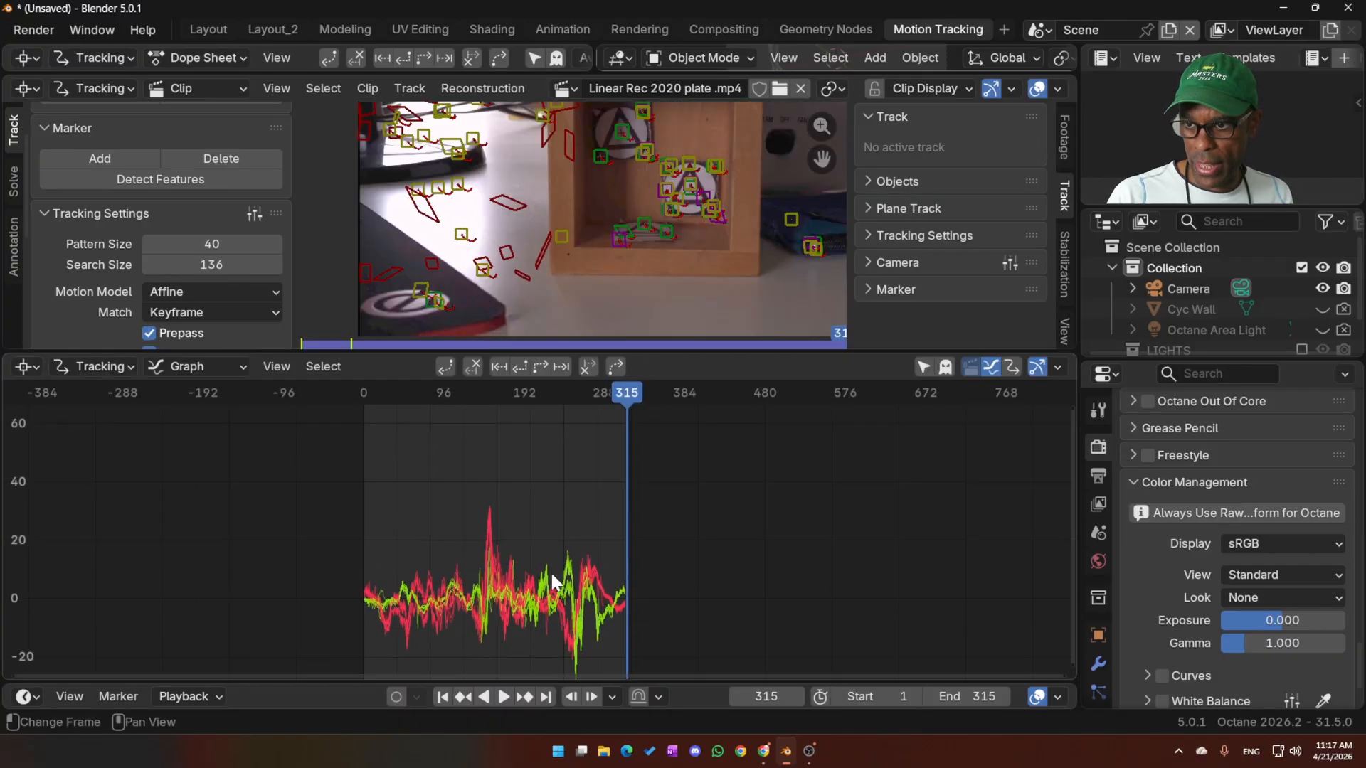
pyautogui.scroll(8, 551, 569)
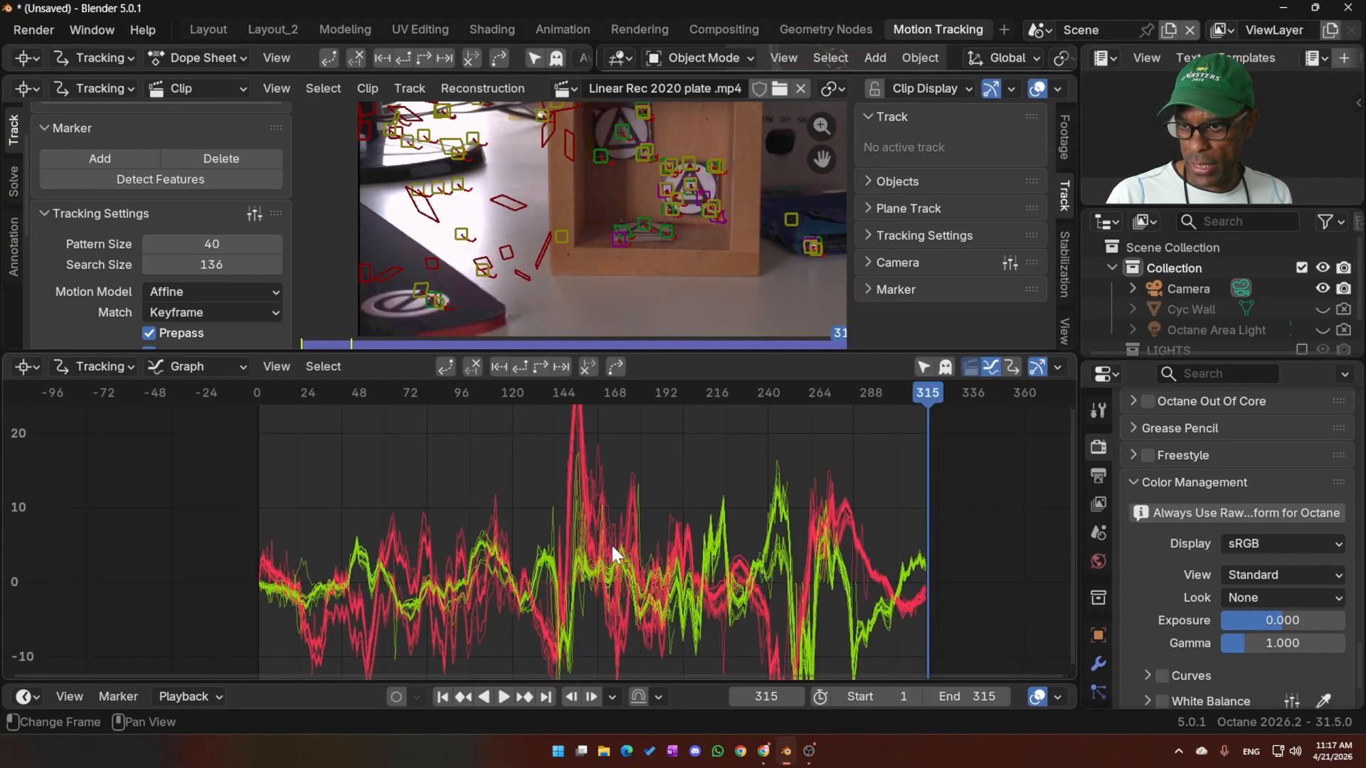
pyautogui.scroll(-2, 612, 547)
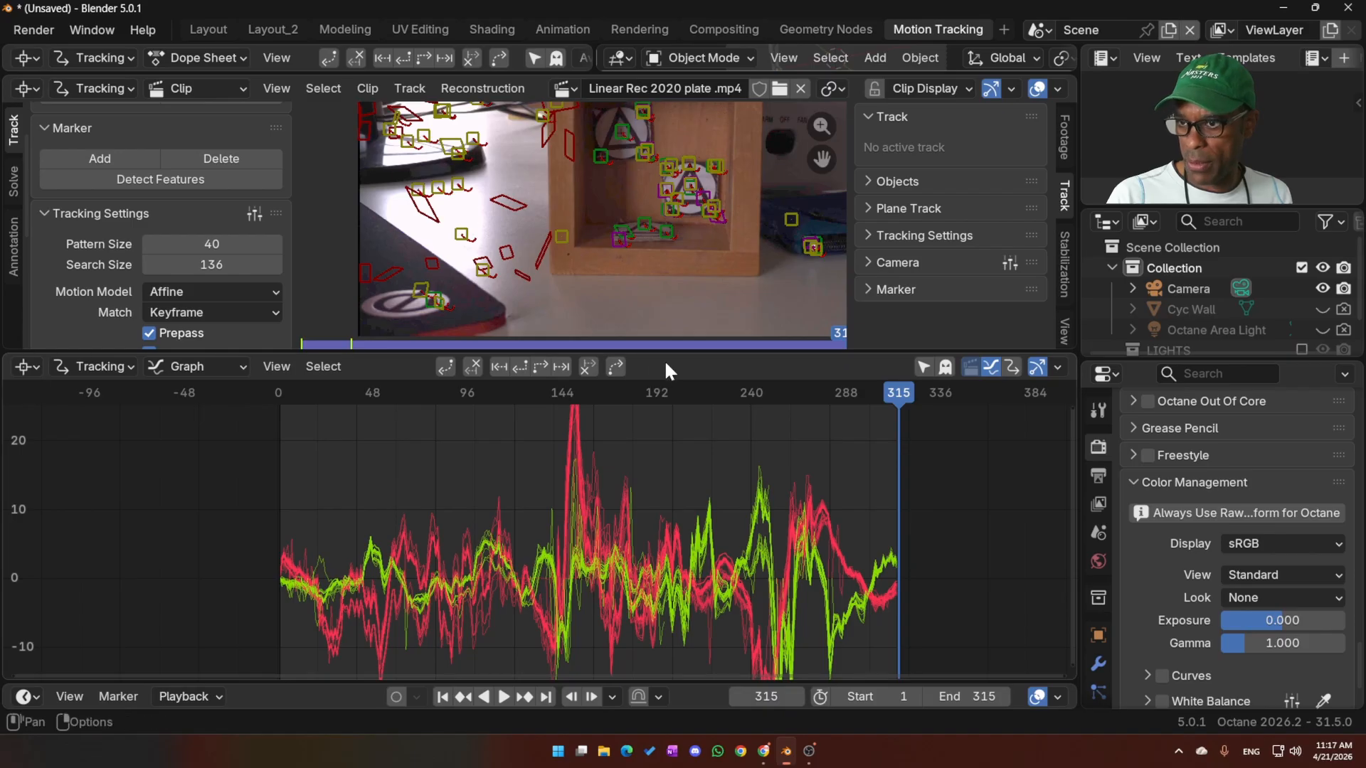
pyautogui.moveTo(663, 354); pyautogui.dragTo(529, 534)
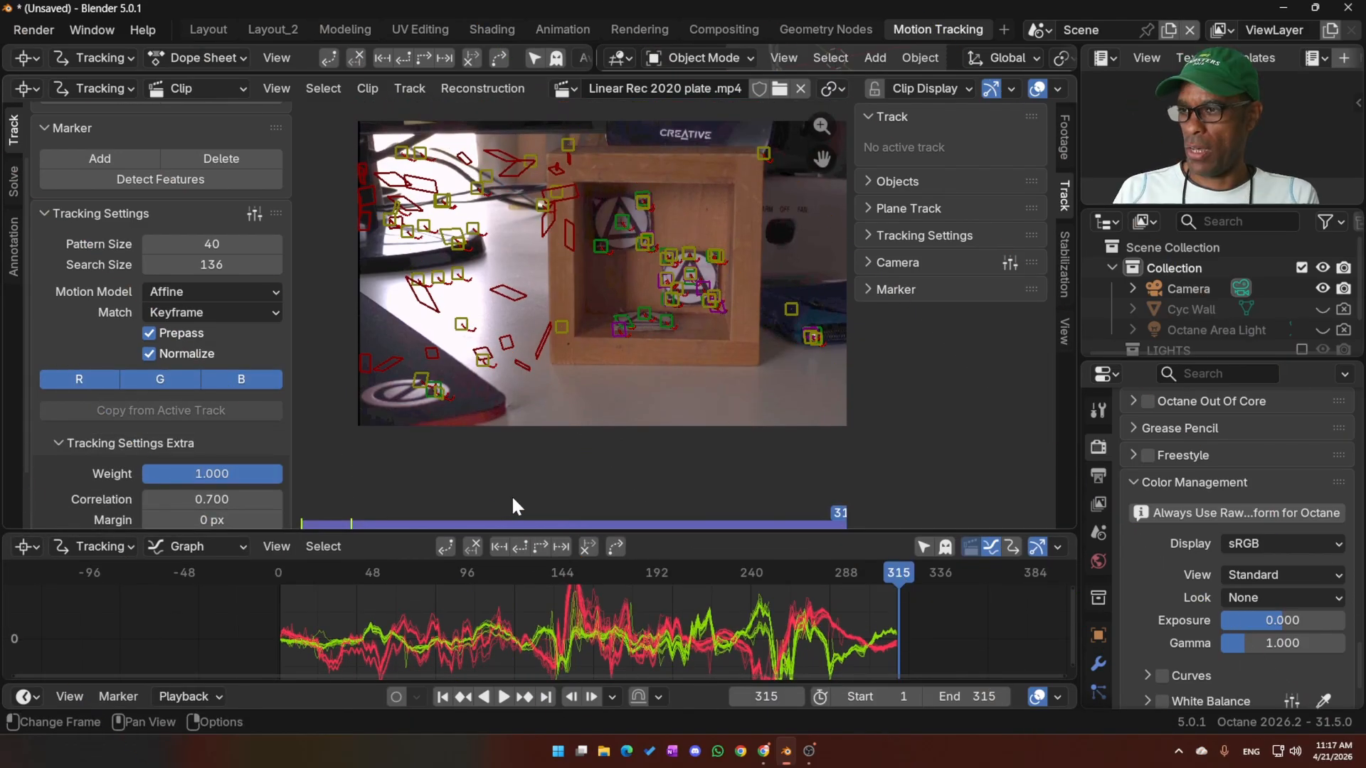
# - Set the clip camera's lens focal length to 28 mm
pyautogui.click(873, 237)
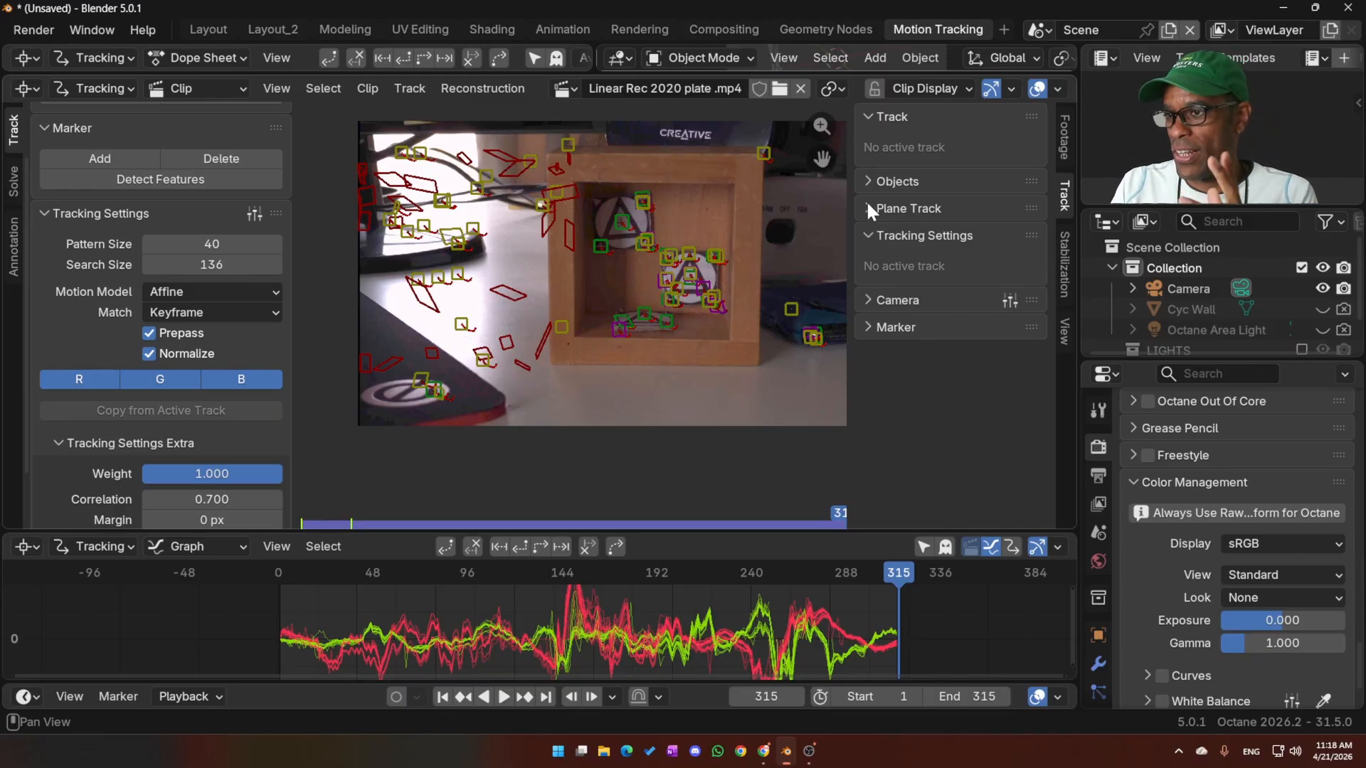
pyautogui.click(879, 302)
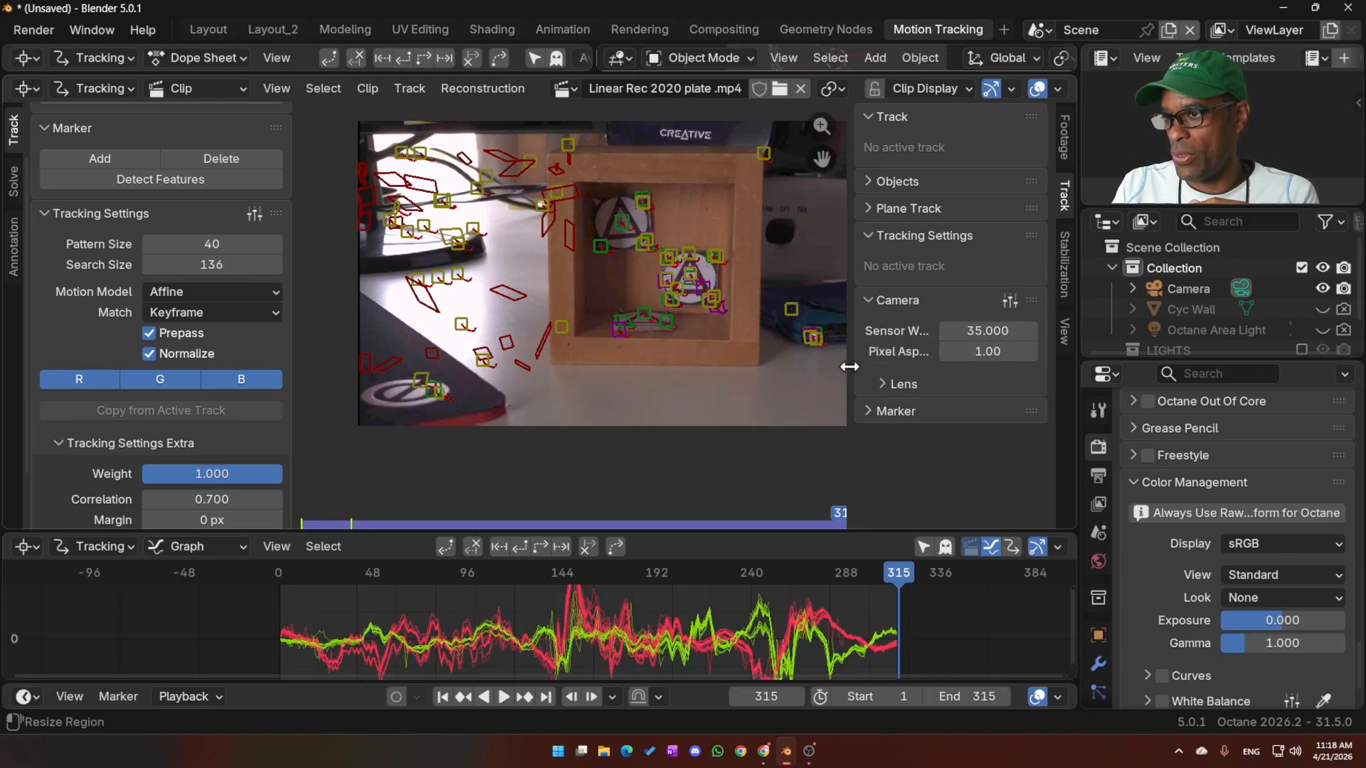
pyautogui.scroll(-2, 882, 362)
pyautogui.click(980, 369)
pyautogui.write('28')
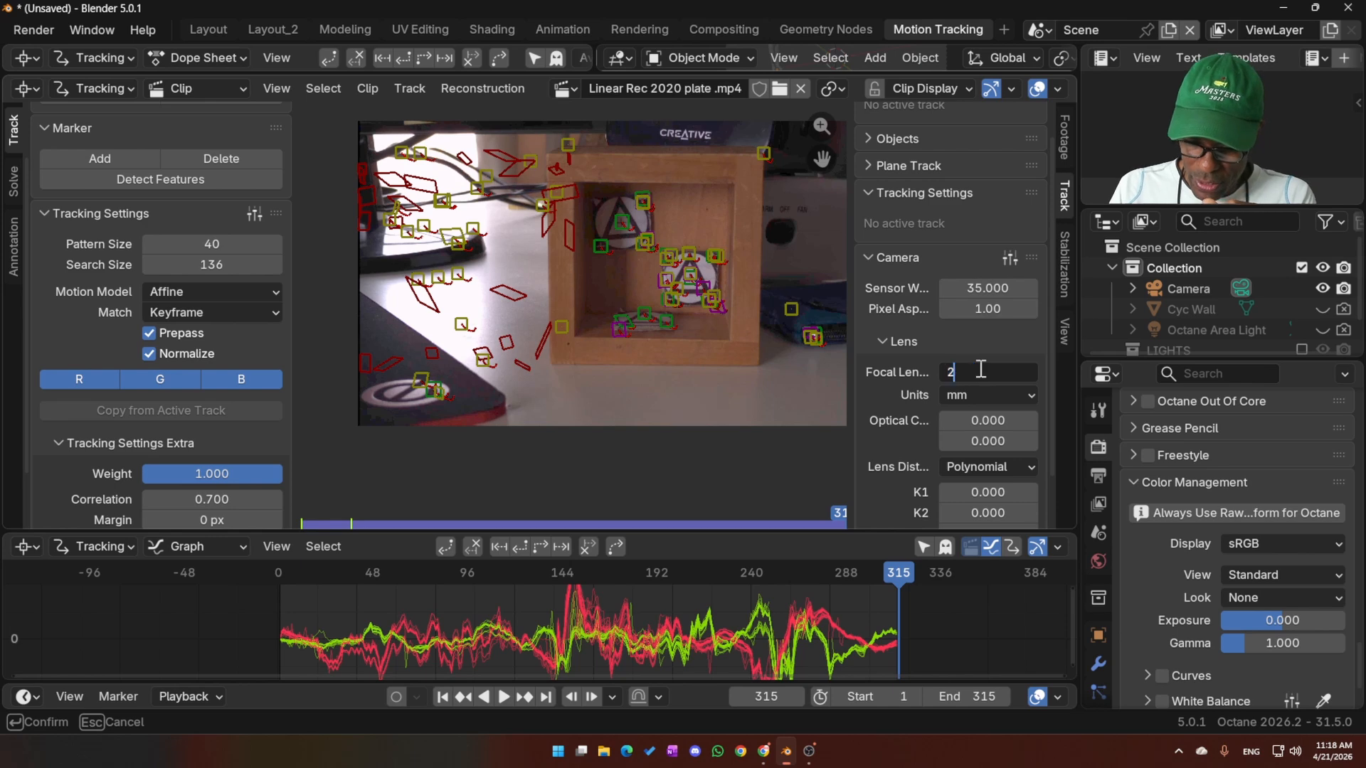
pyautogui.press('Return')
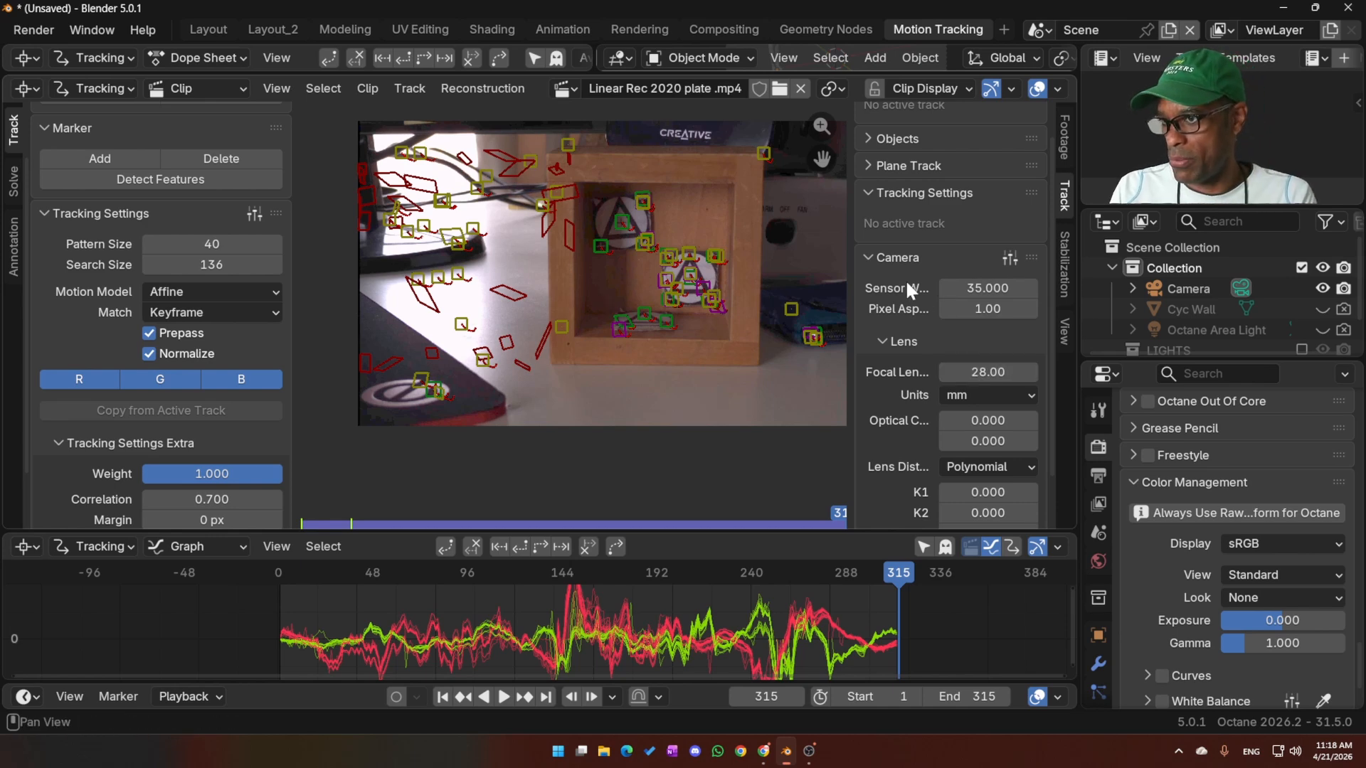
pyautogui.click(881, 341)
pyautogui.click(869, 298)
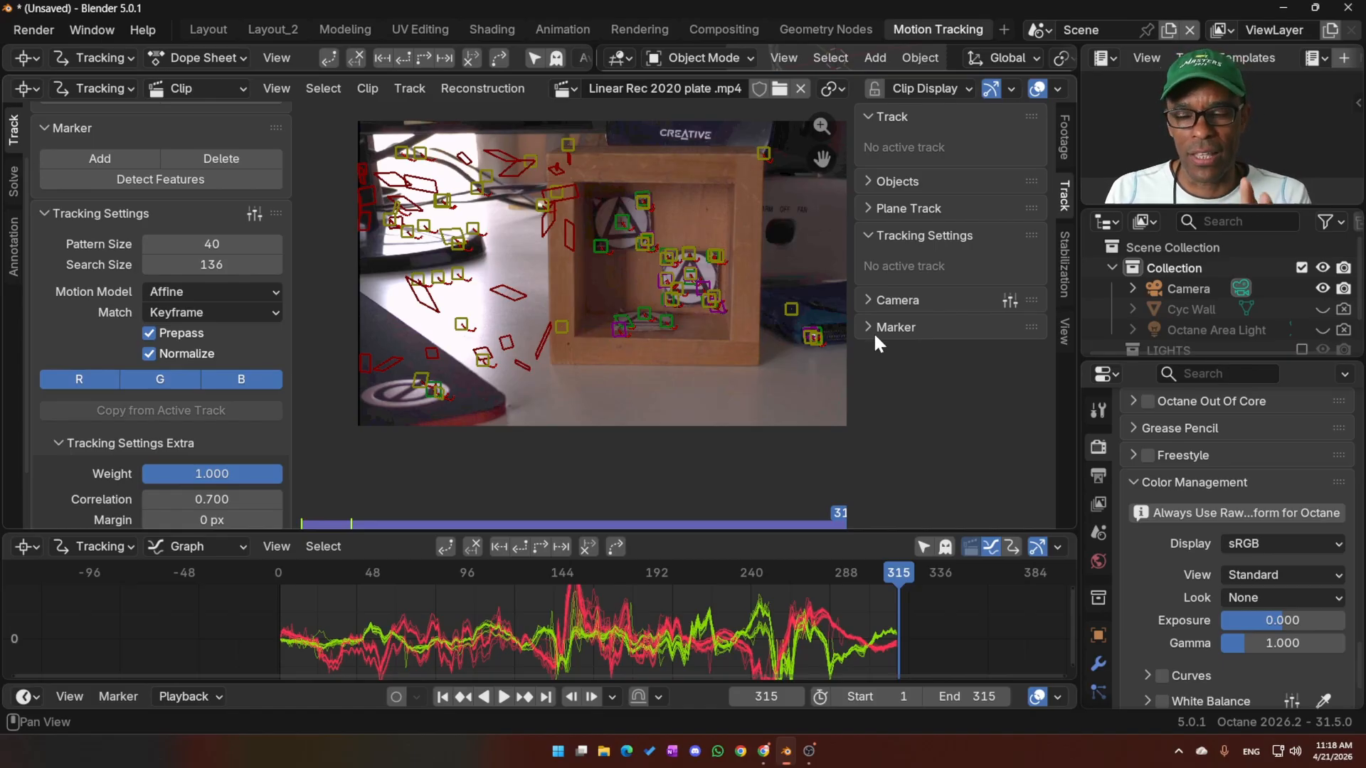
# - Examine the available camera sensor presets for the tracking camera, from the generic sensor sizes to the RED models
pyautogui.click(876, 300)
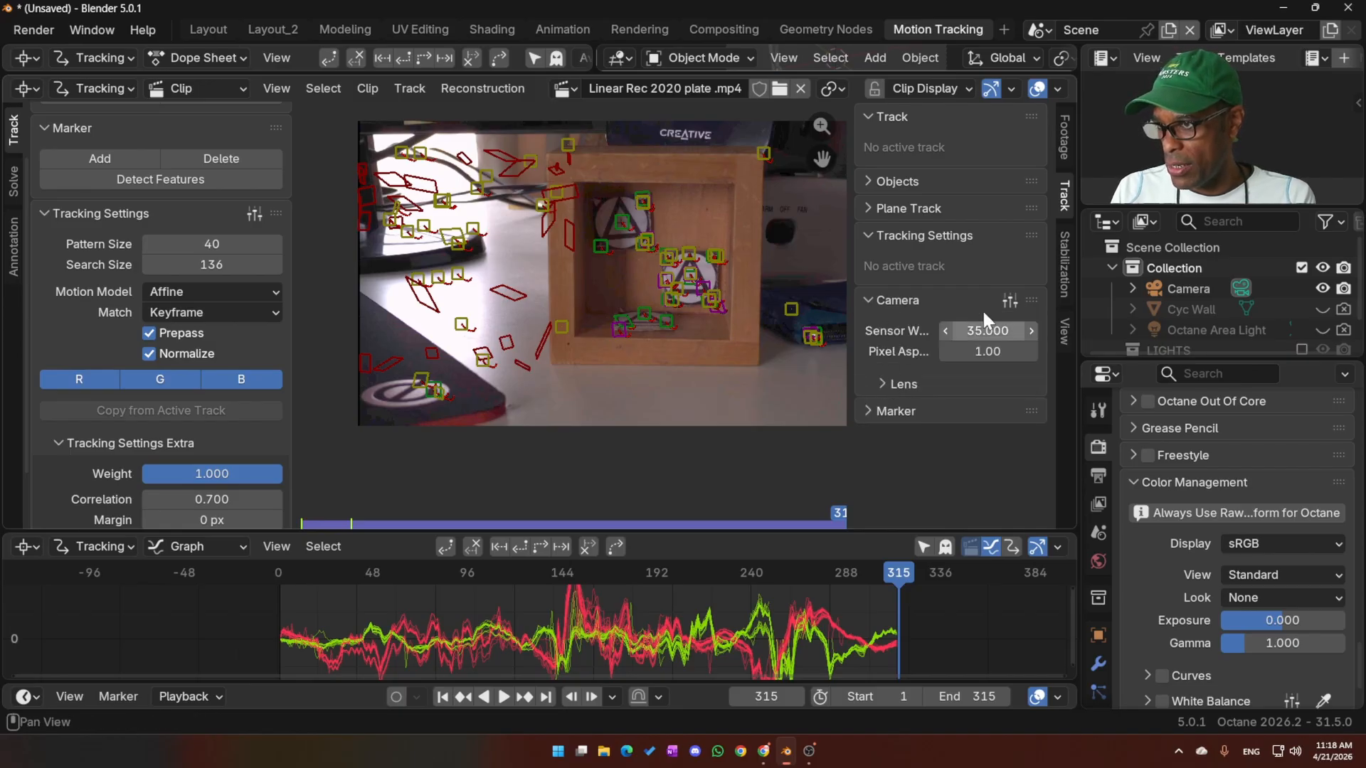
pyautogui.click(1010, 300)
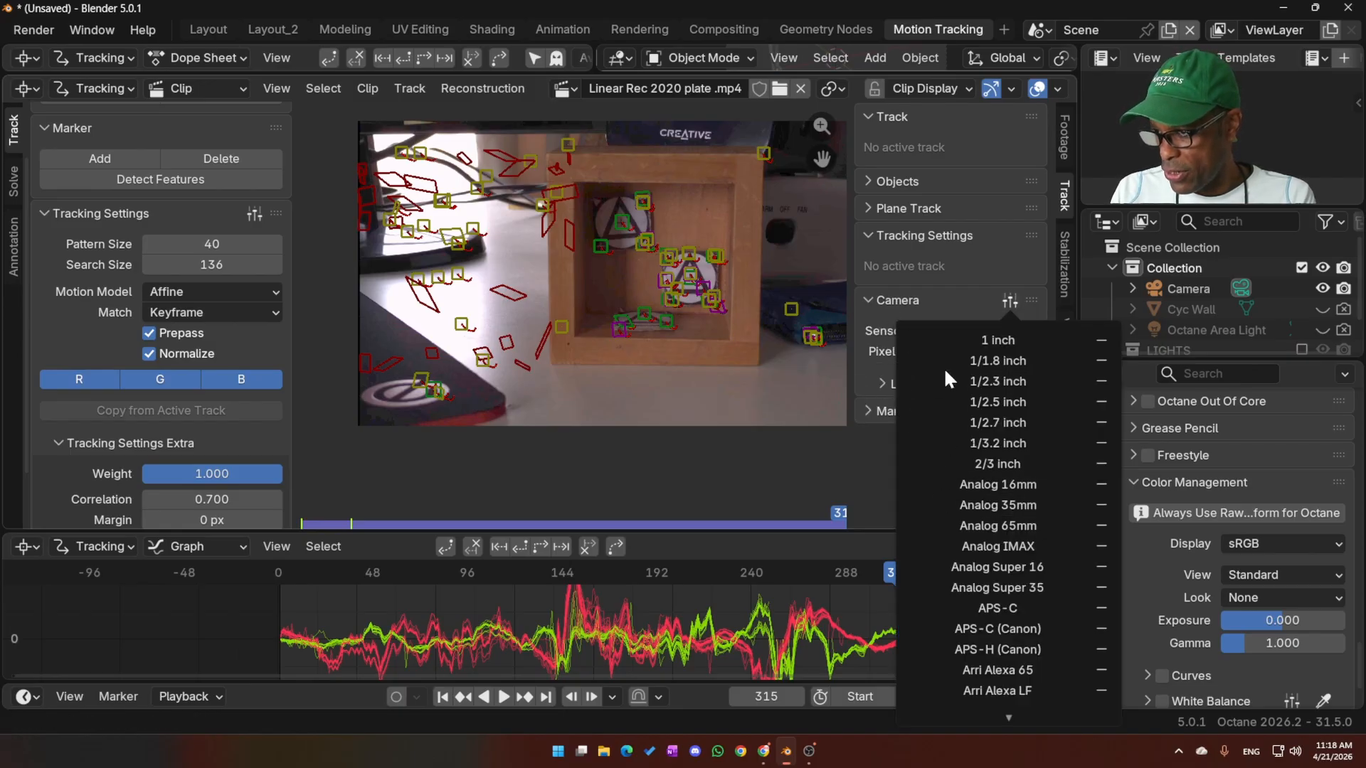
pyautogui.scroll(-5, 945, 496)
pyautogui.scroll(-3, 951, 498)
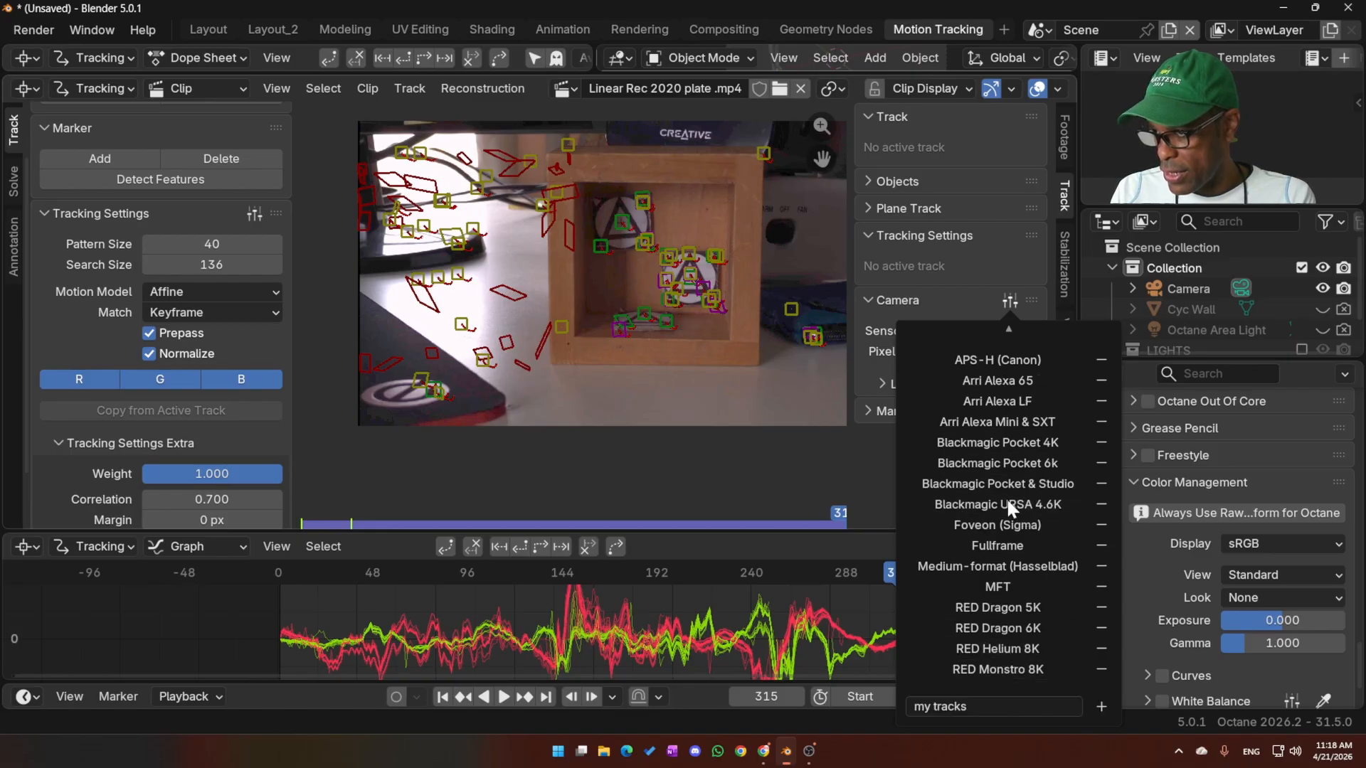
pyautogui.scroll(1, 1009, 500)
pyautogui.scroll(-1, 985, 630)
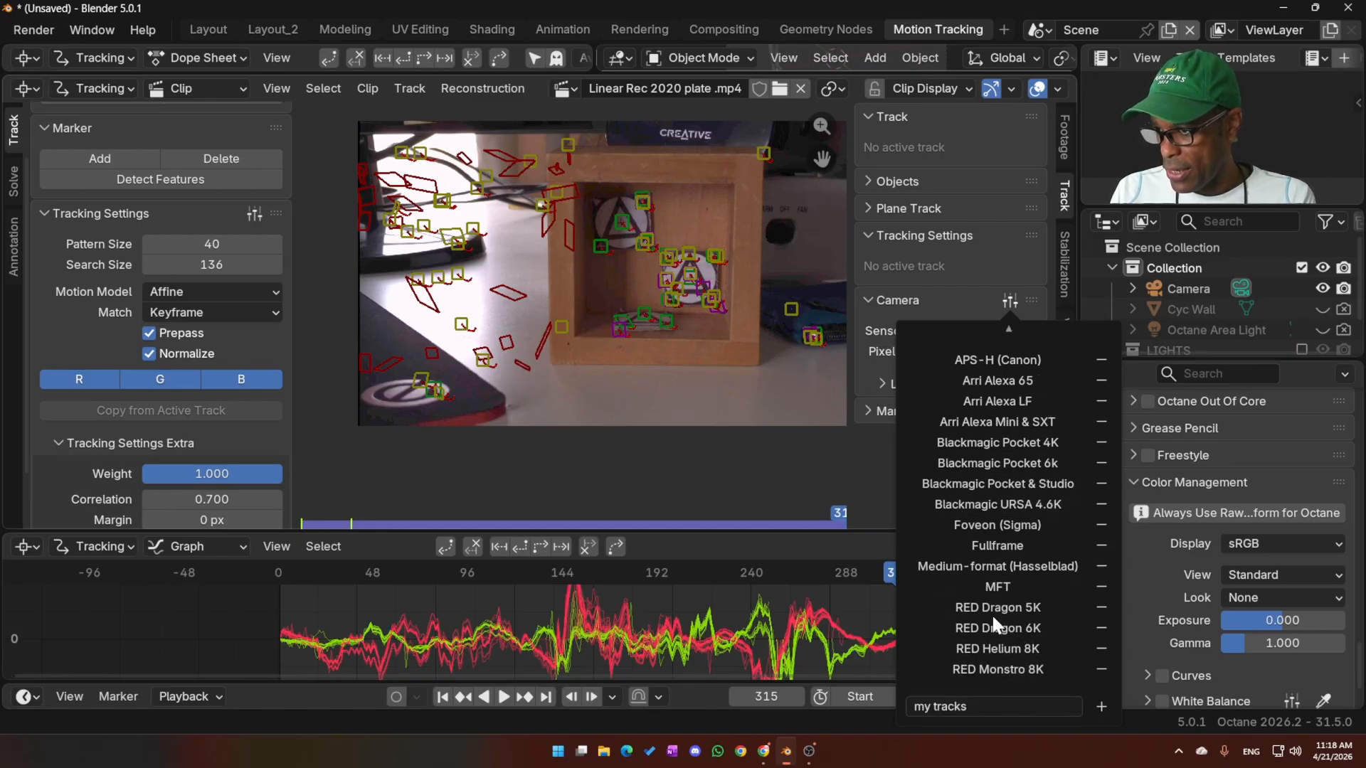
pyautogui.moveTo(1005, 310)
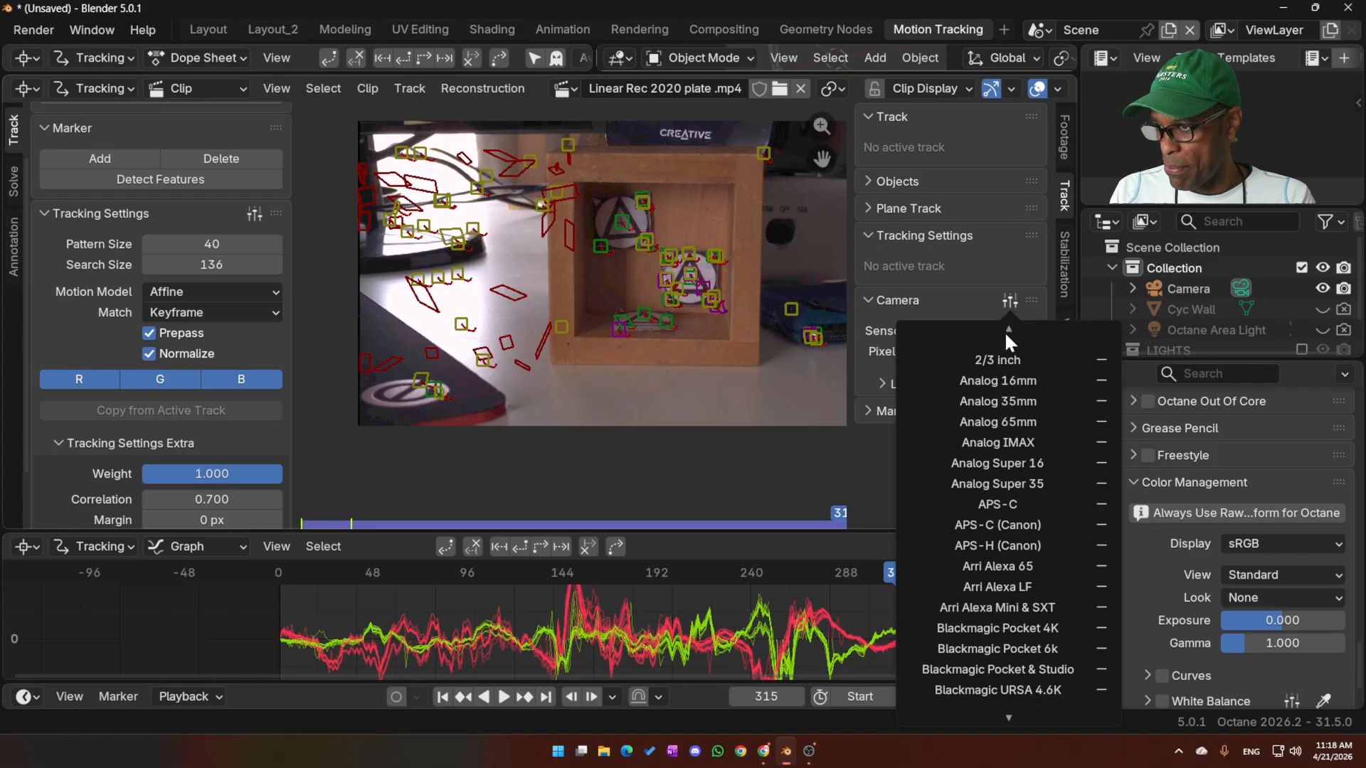
pyautogui.scroll(-7, 1000, 633)
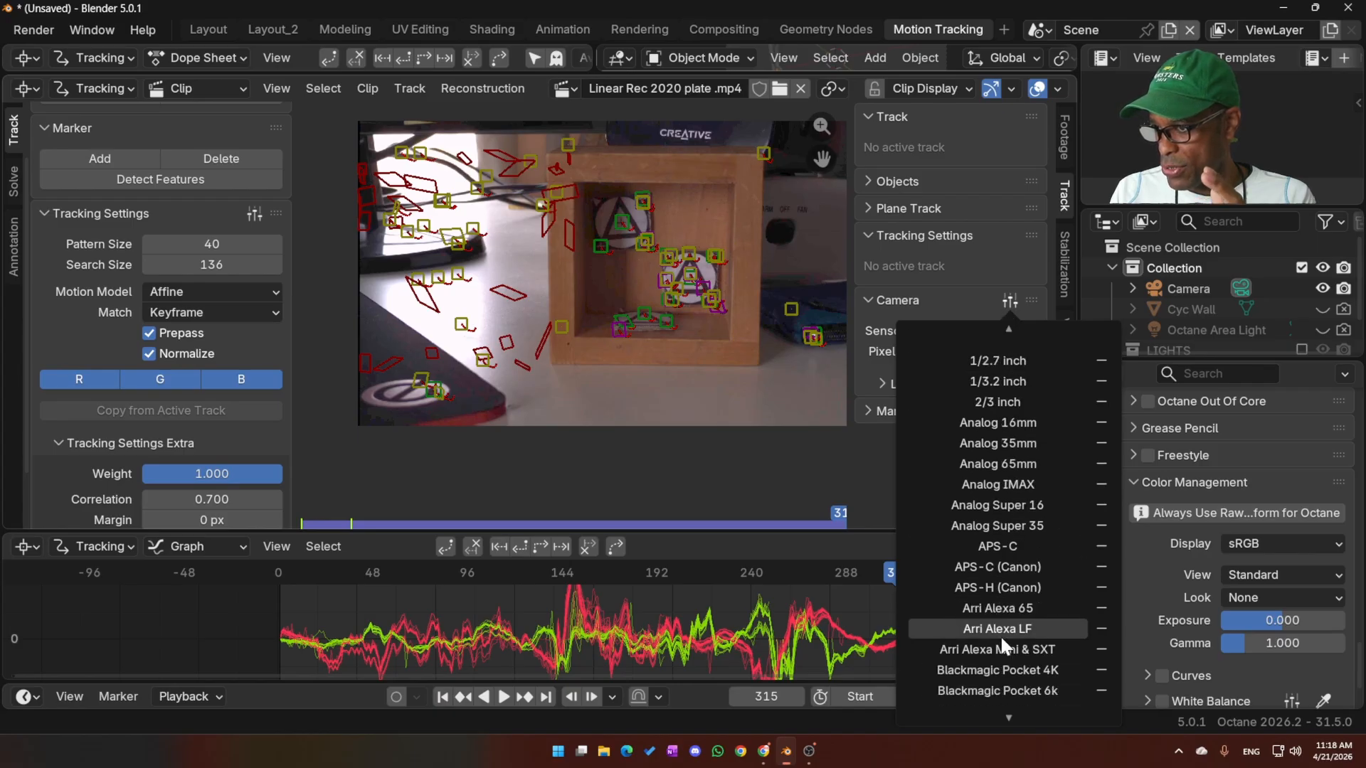
pyautogui.scroll(-7, 1000, 629)
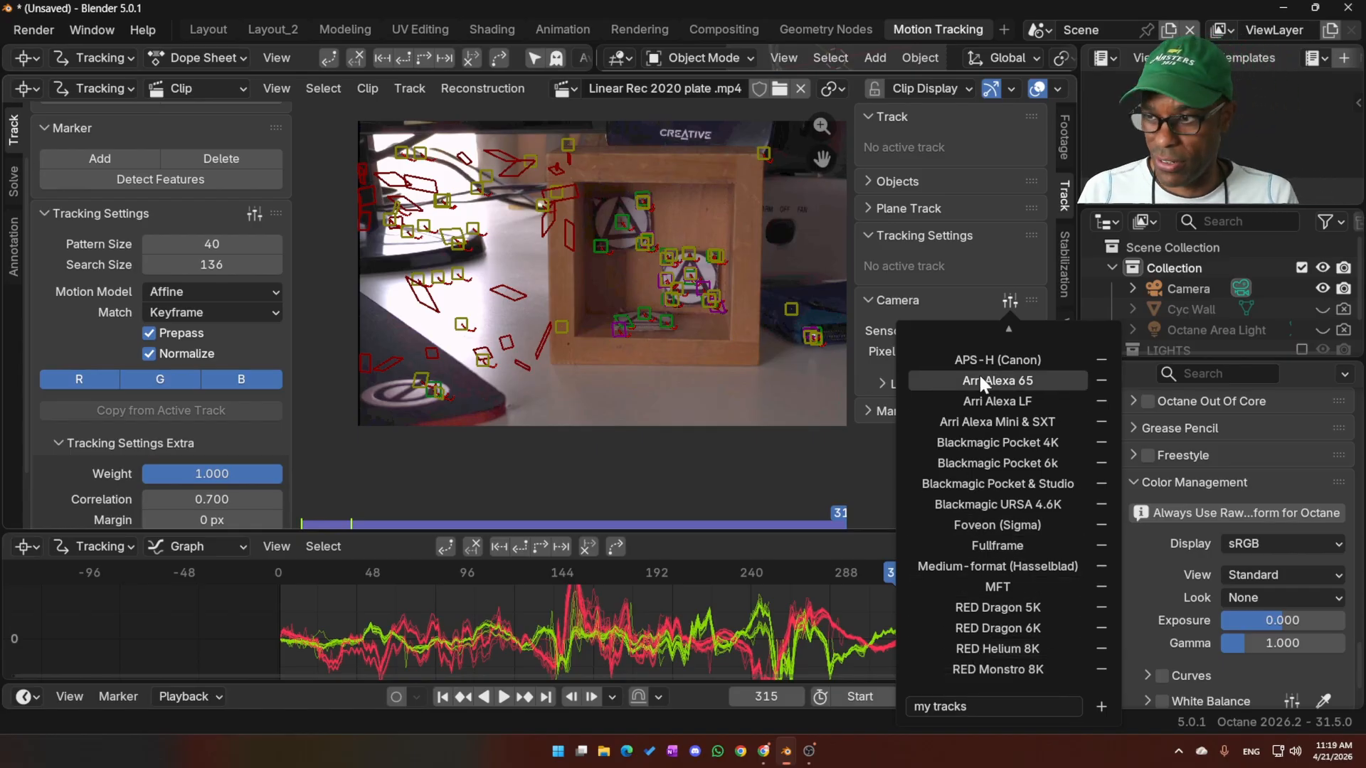
pyautogui.scroll(5, 972, 472)
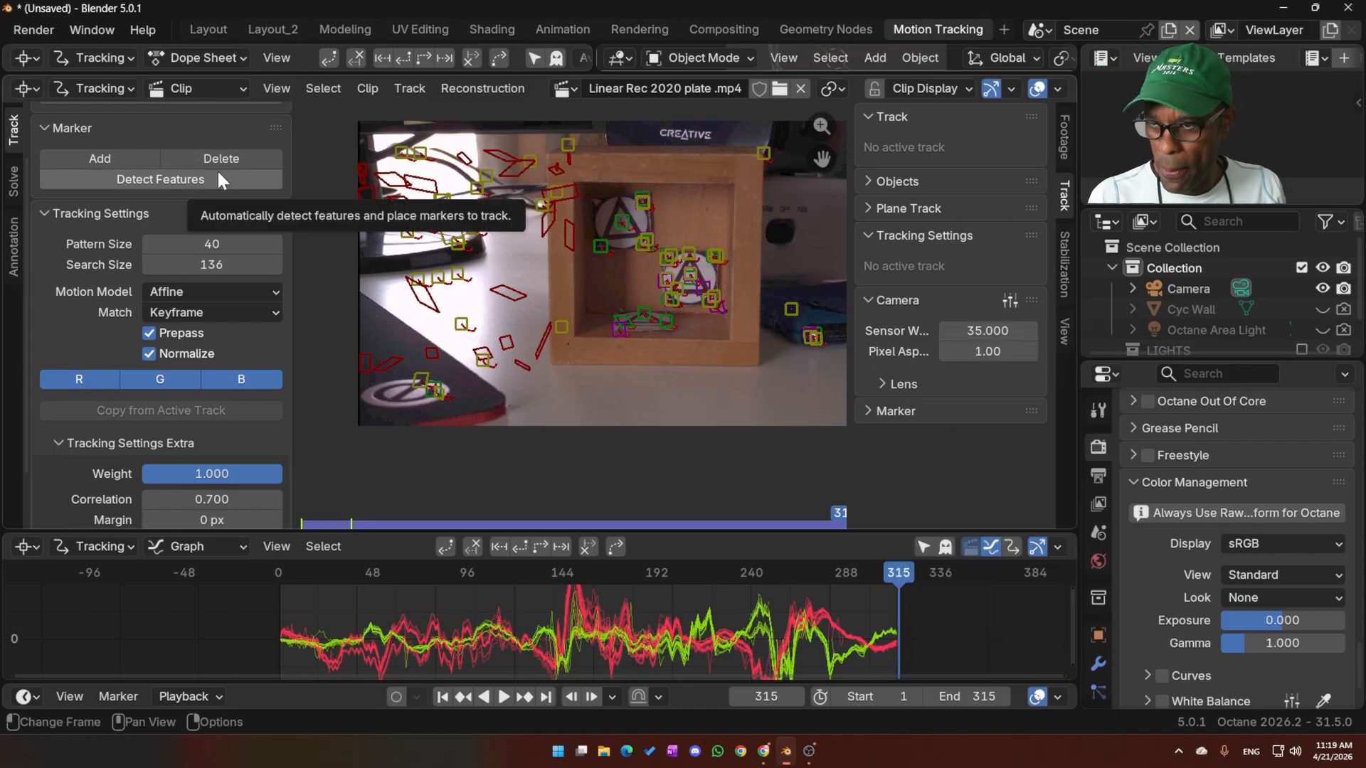
# - Save the project as "Fresh track ep_1_v1.blend"
pyautogui.hotkey('ctrl', 's')
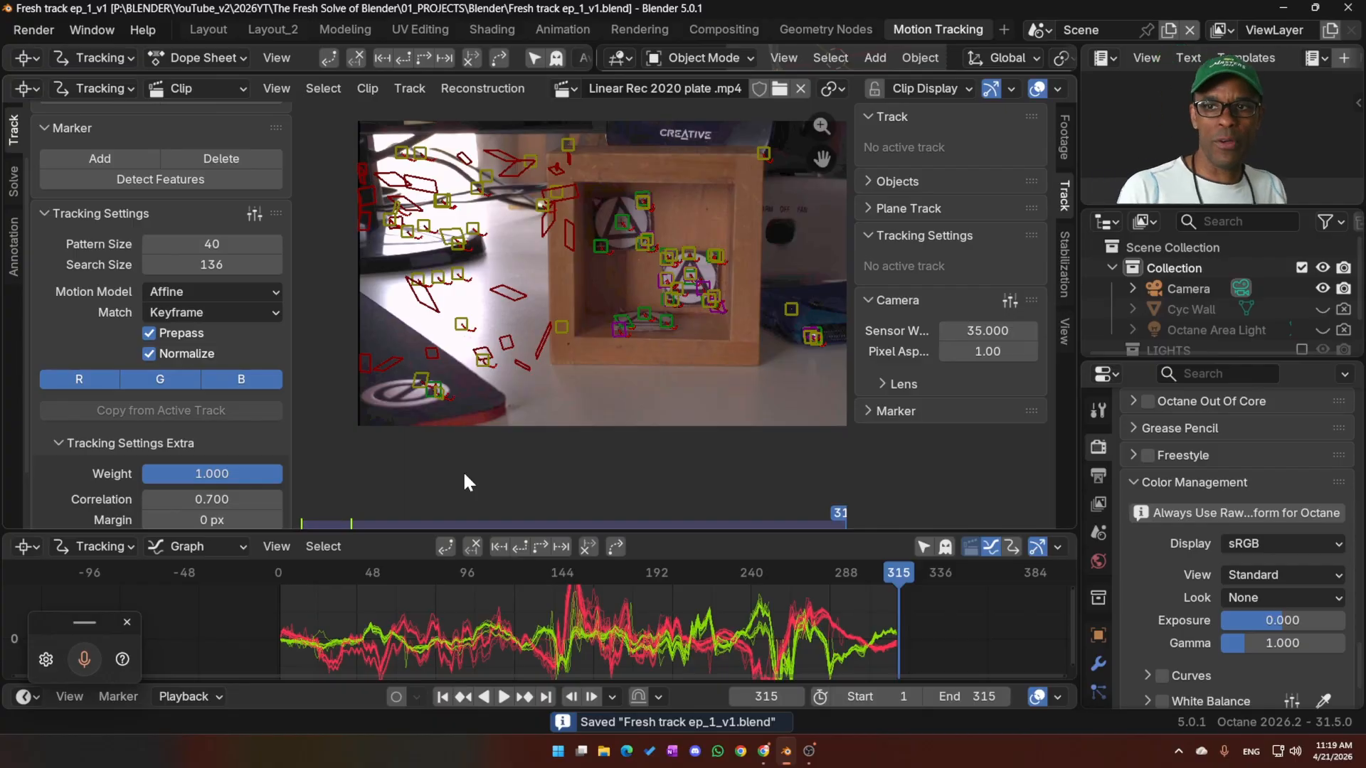
# - Enable refinement of focal length, optical center and radial distortion for the camera solve, and move the clip to frame 119
pyautogui.click(12, 187)
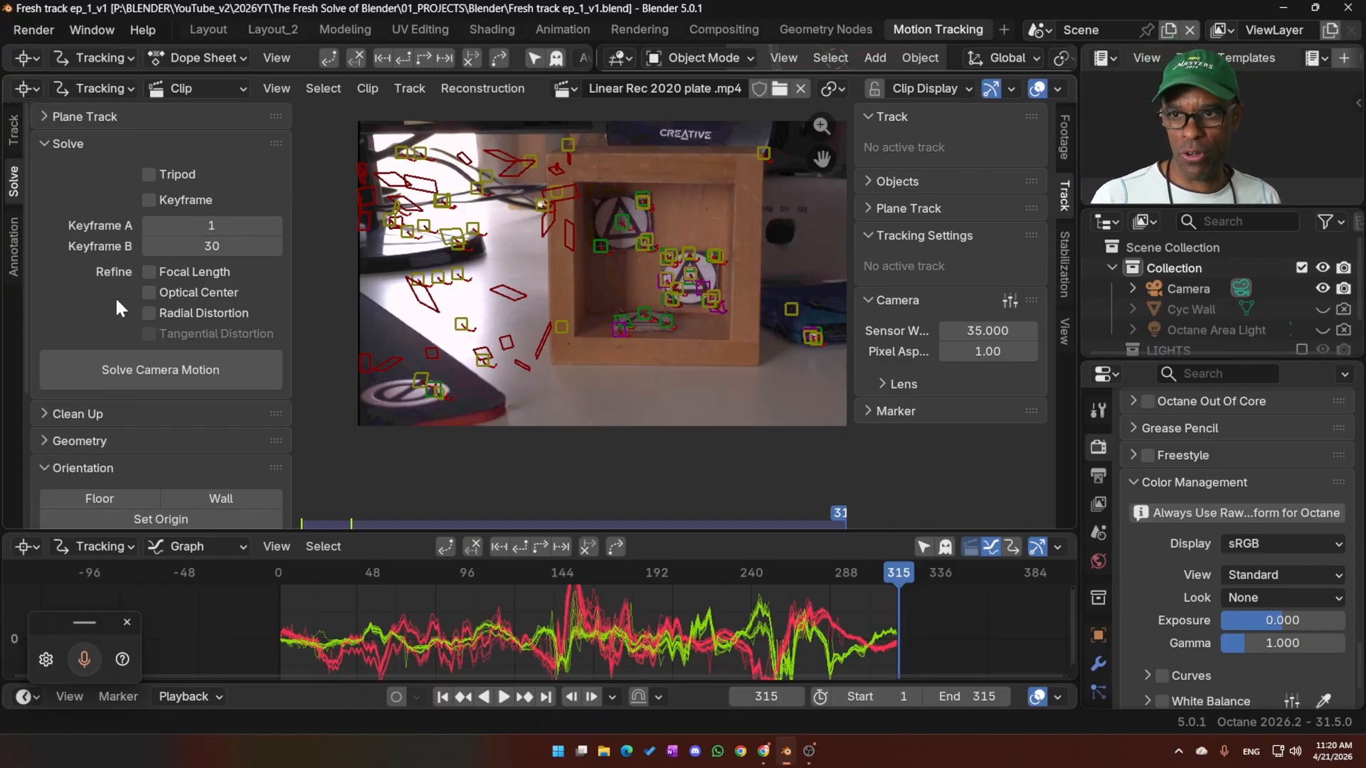
pyautogui.click(151, 272)
pyautogui.moveTo(150, 292); pyautogui.dragTo(147, 308)
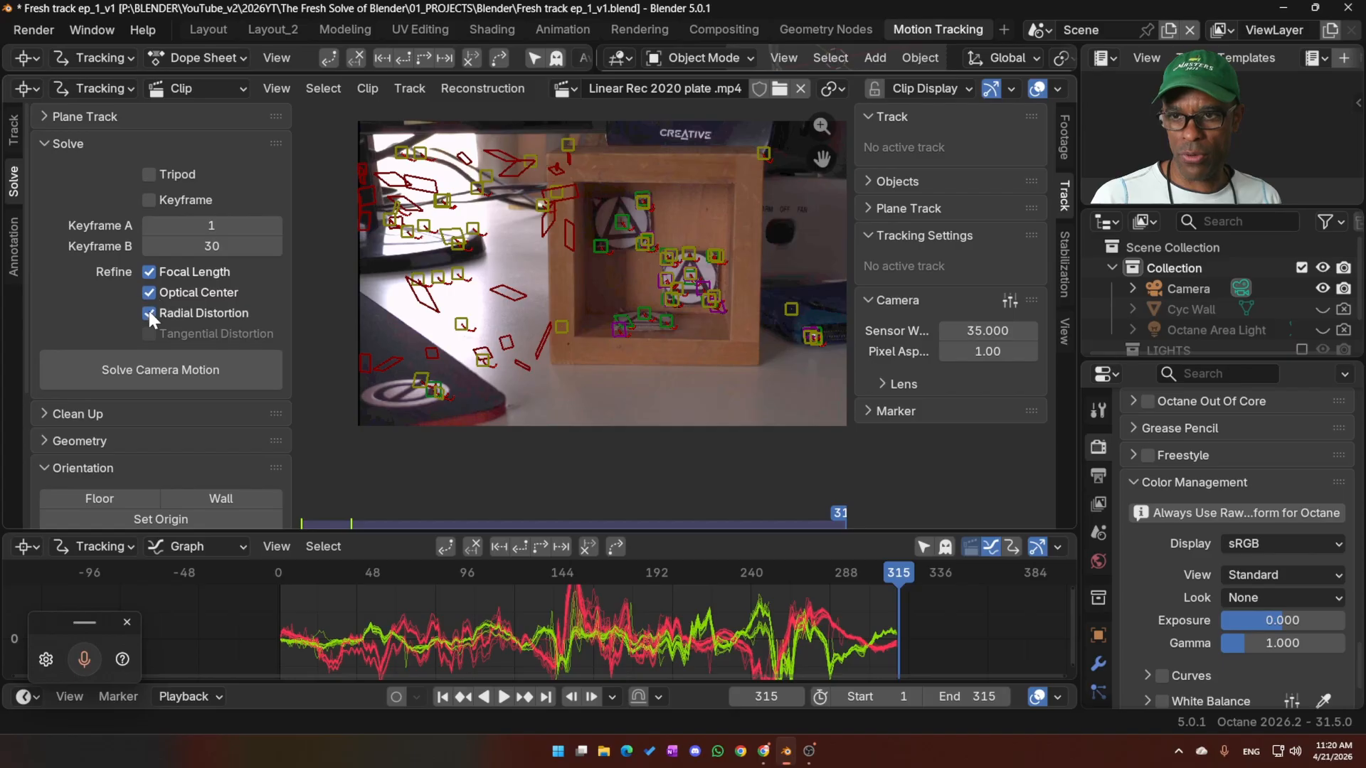
pyautogui.moveTo(859, 579); pyautogui.dragTo(511, 594)
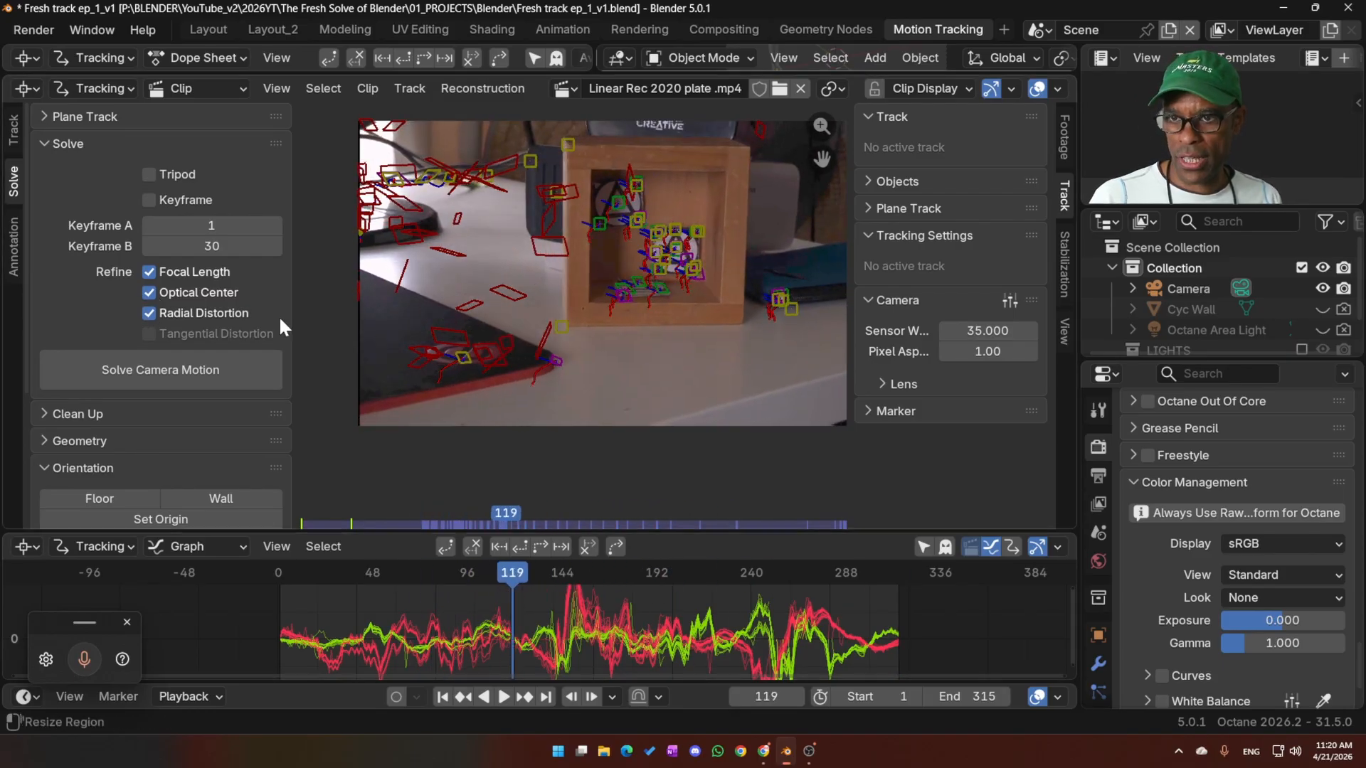
# - Try solving the camera motion with automatic keyframe selection enabled
pyautogui.click(149, 199)
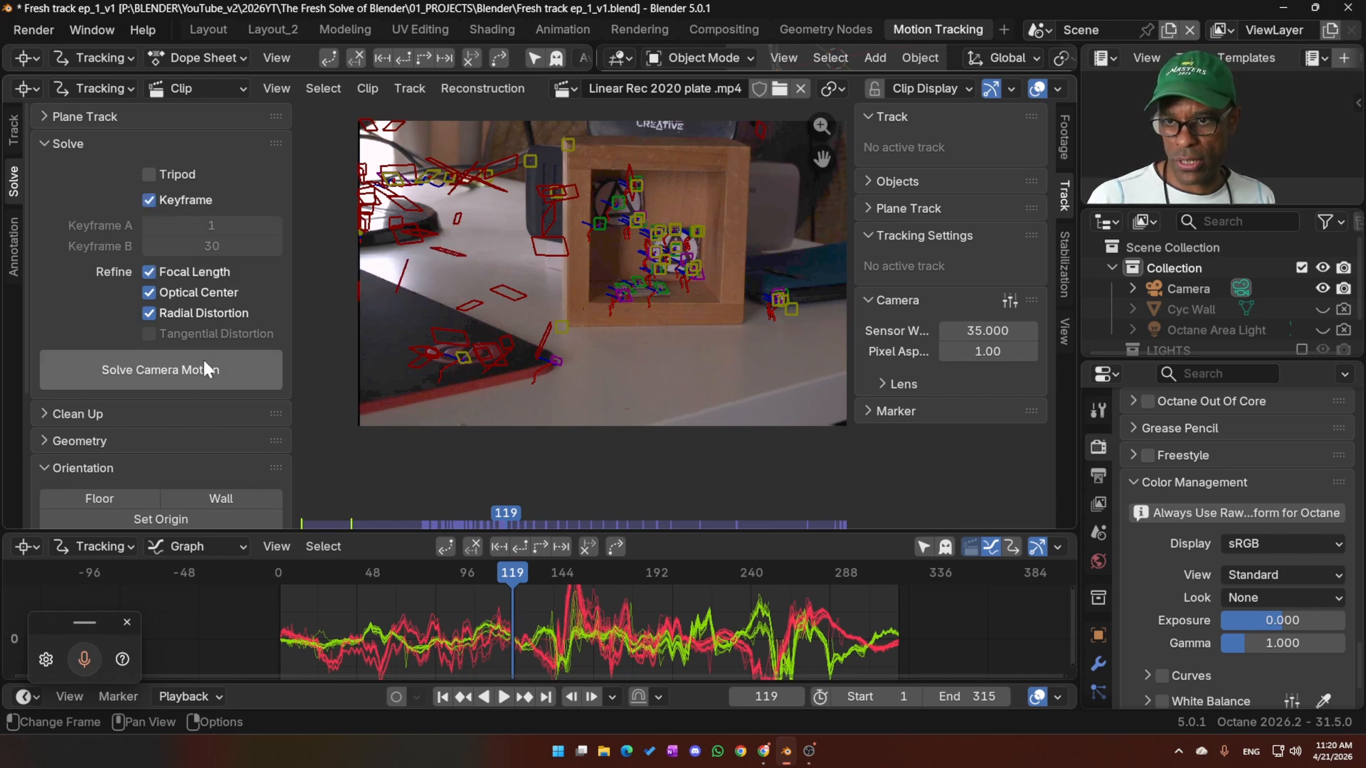
pyautogui.scroll(-3, 203, 353)
pyautogui.scroll(3, 206, 356)
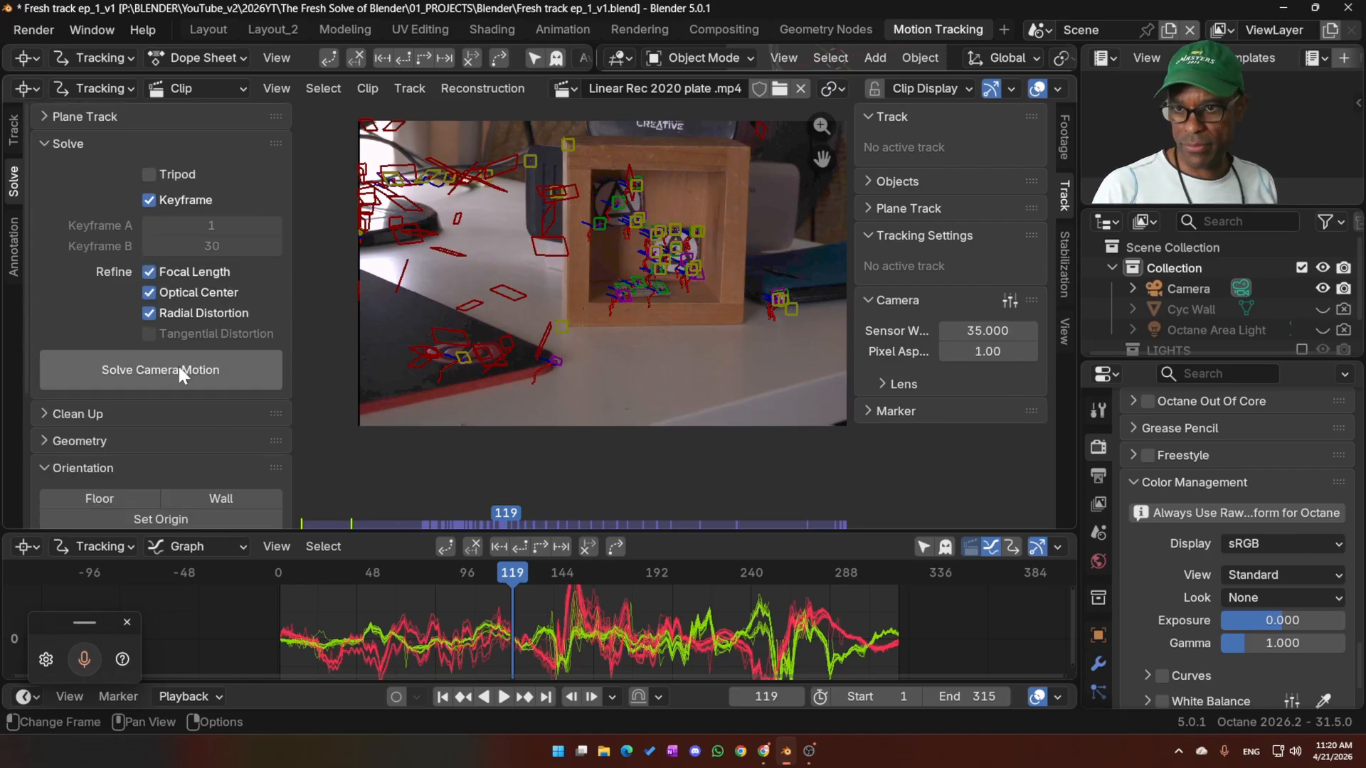
pyautogui.click(180, 370)
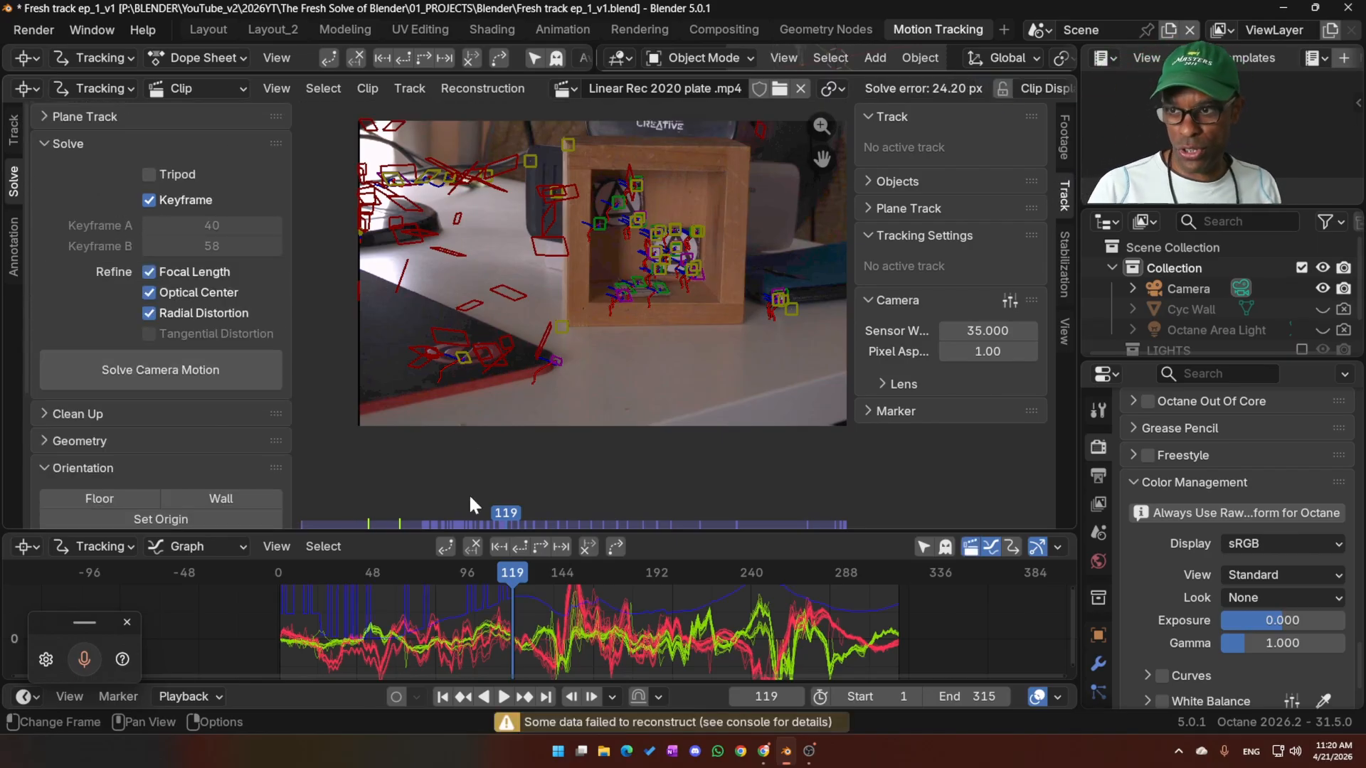
# - Turn off automatic keyframe selection, set Keyframe A to 150 and Keyframe B to 180, and solve the camera motion
pyautogui.moveTo(510, 570); pyautogui.dragTo(709, 569)
pyautogui.moveTo(774, 532); pyautogui.dragTo(774, 477)
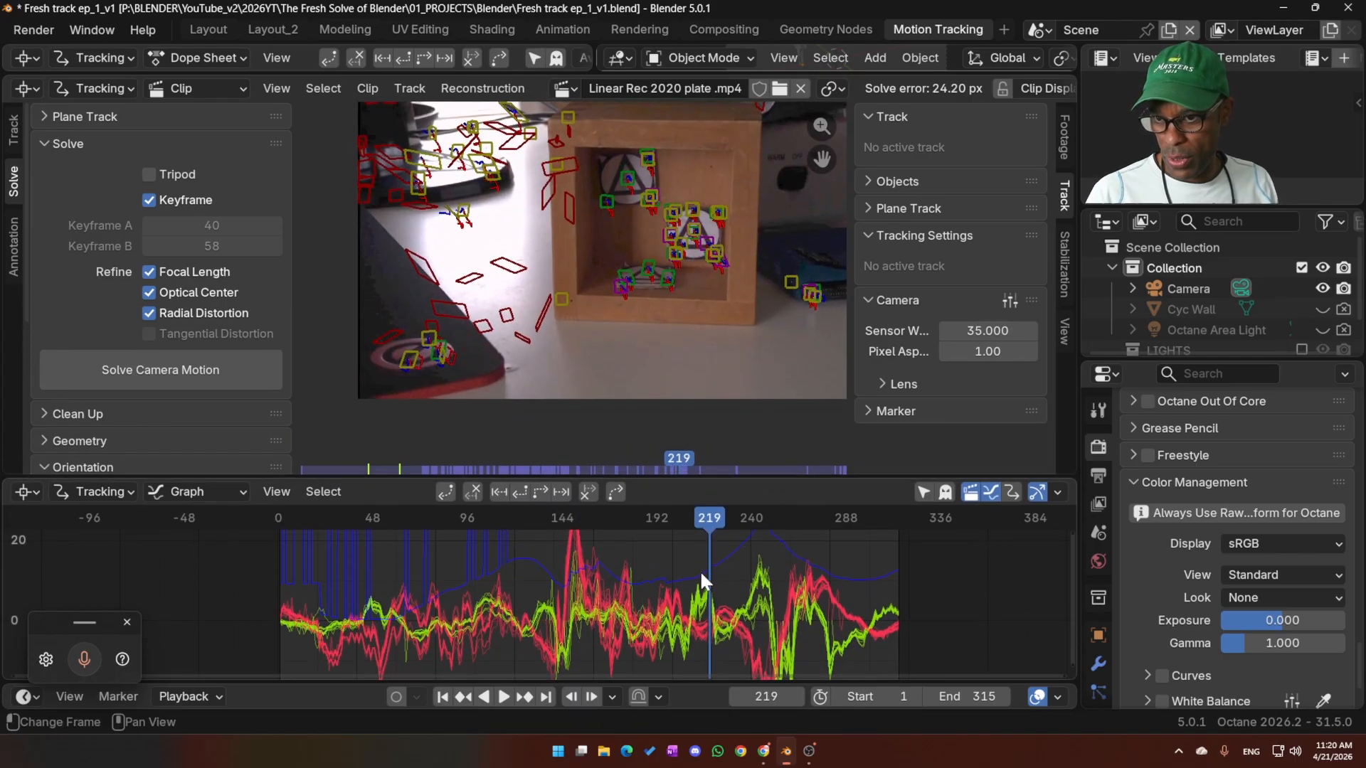
pyautogui.moveTo(709, 519); pyautogui.dragTo(568, 587)
pyautogui.click(148, 201)
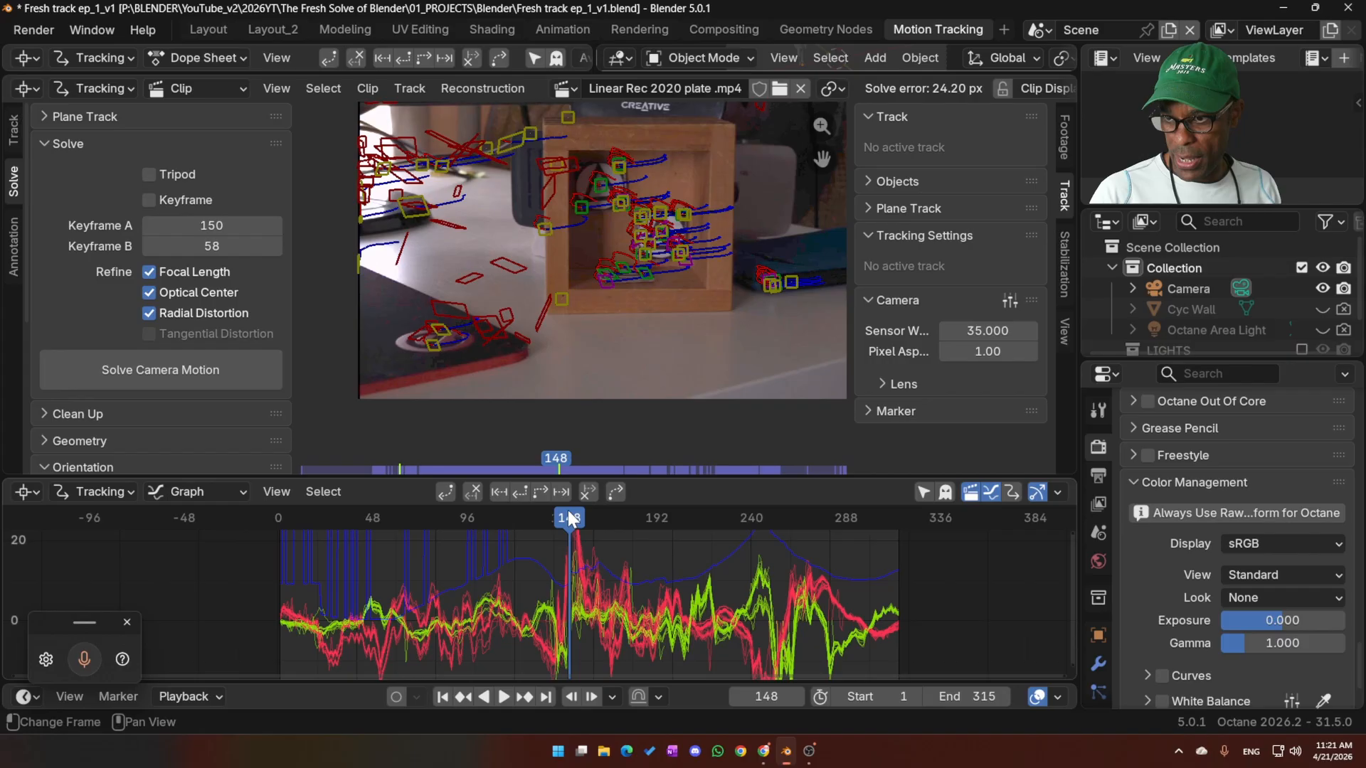
pyautogui.moveTo(568, 512); pyautogui.dragTo(640, 518)
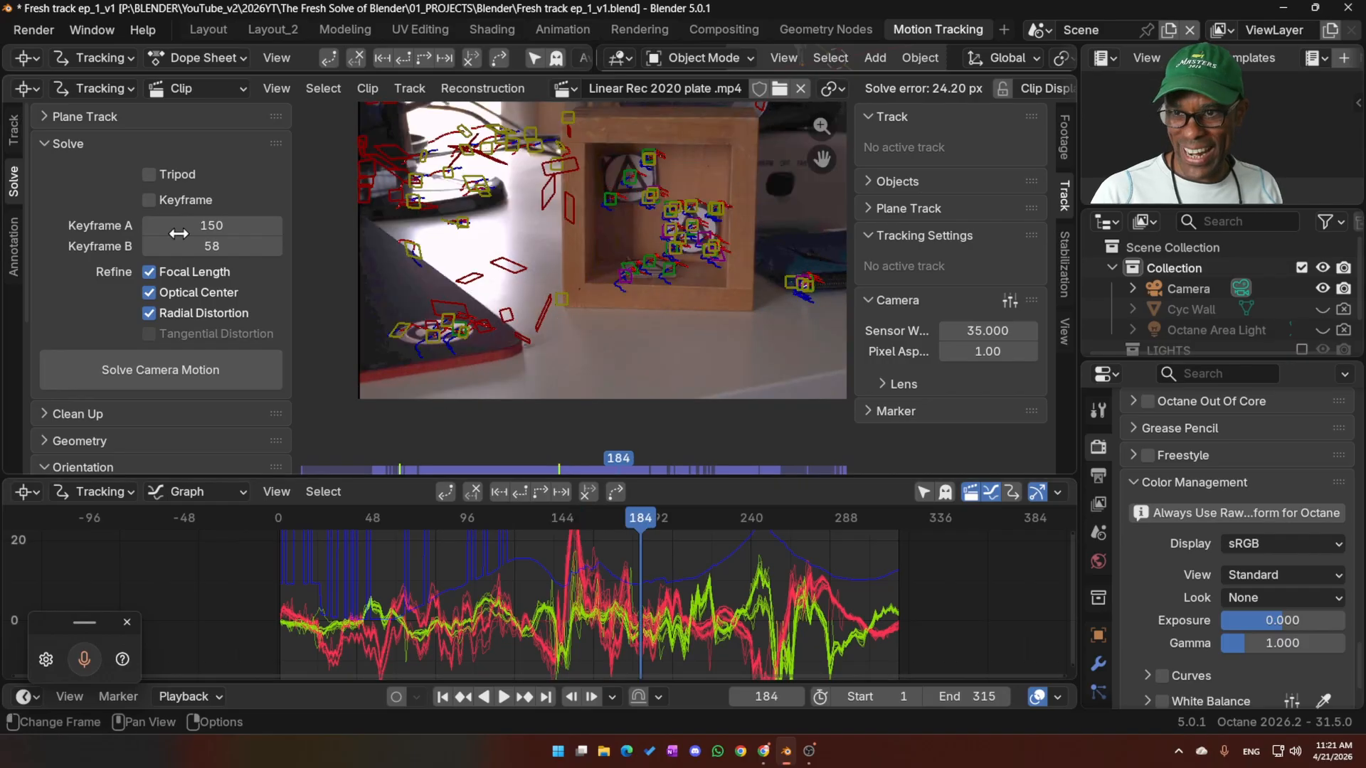
pyautogui.hotkey('ctrl', 's')
pyautogui.click(200, 369)
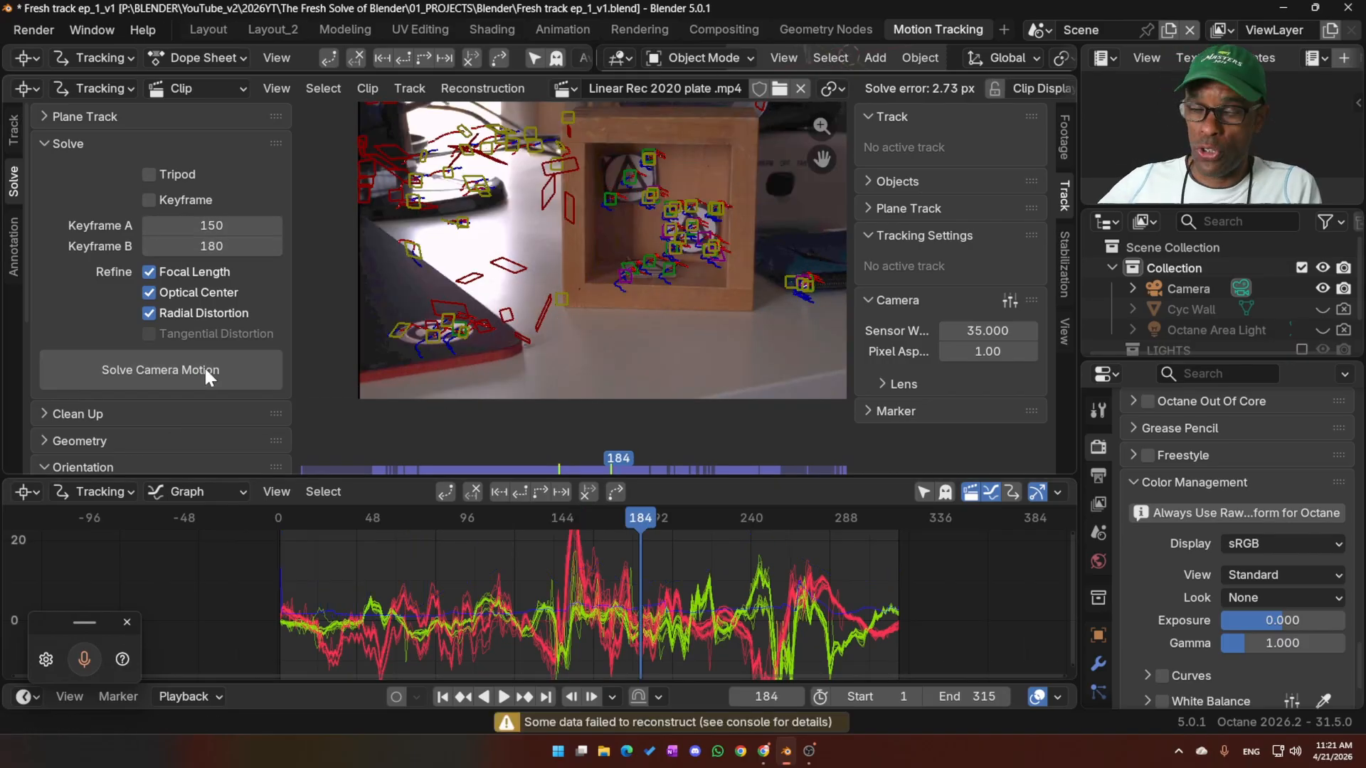
pyautogui.click(693, 721)
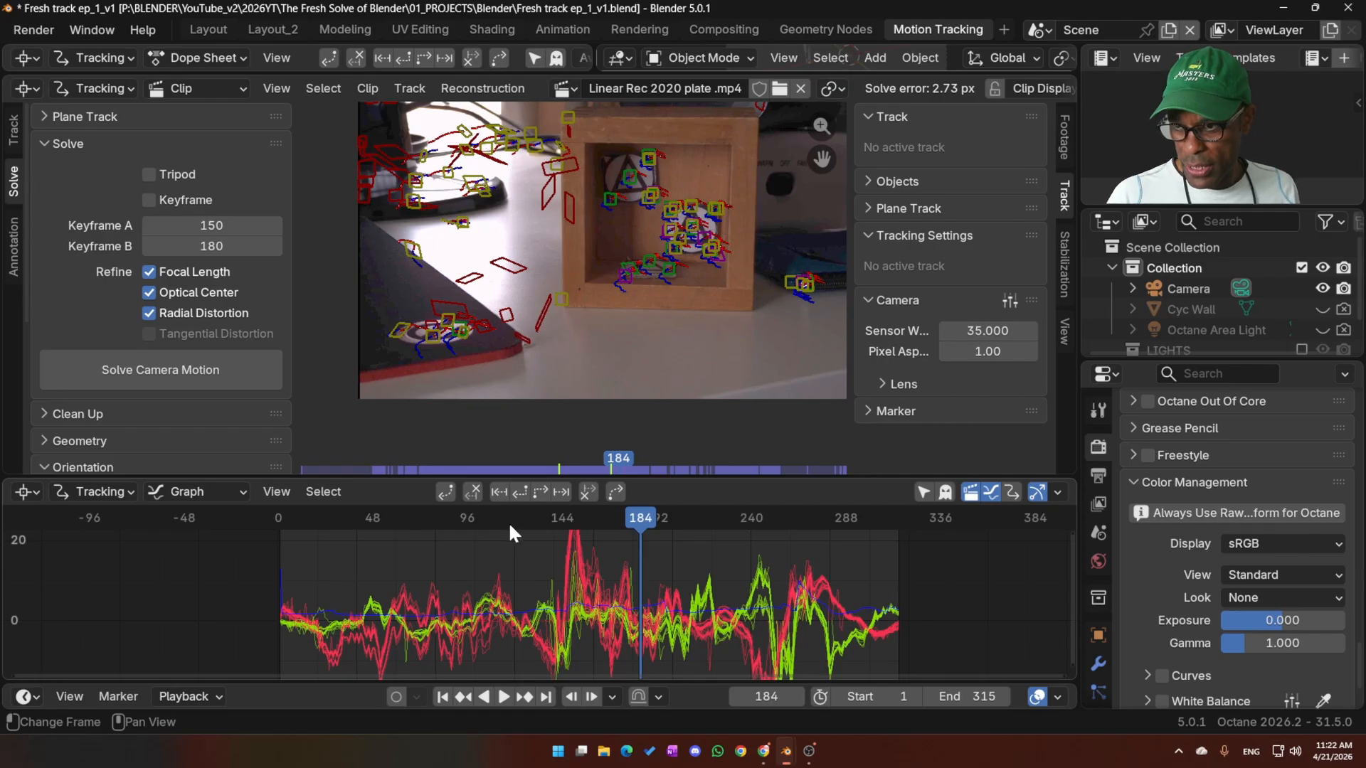
# - Set the footage's start frame to 0 and solve the camera motion again from frame 0
pyautogui.moveTo(635, 522); pyautogui.dragTo(277, 527)
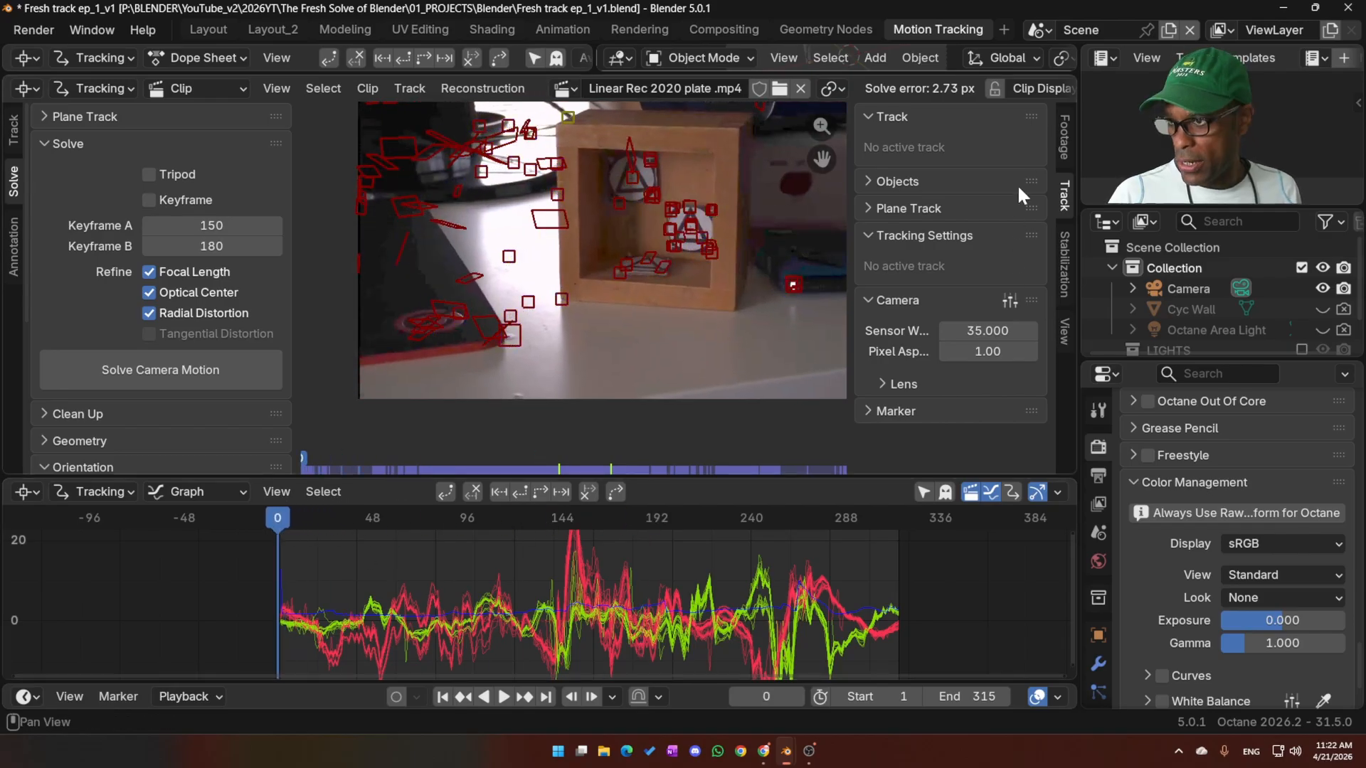
pyautogui.click(1062, 136)
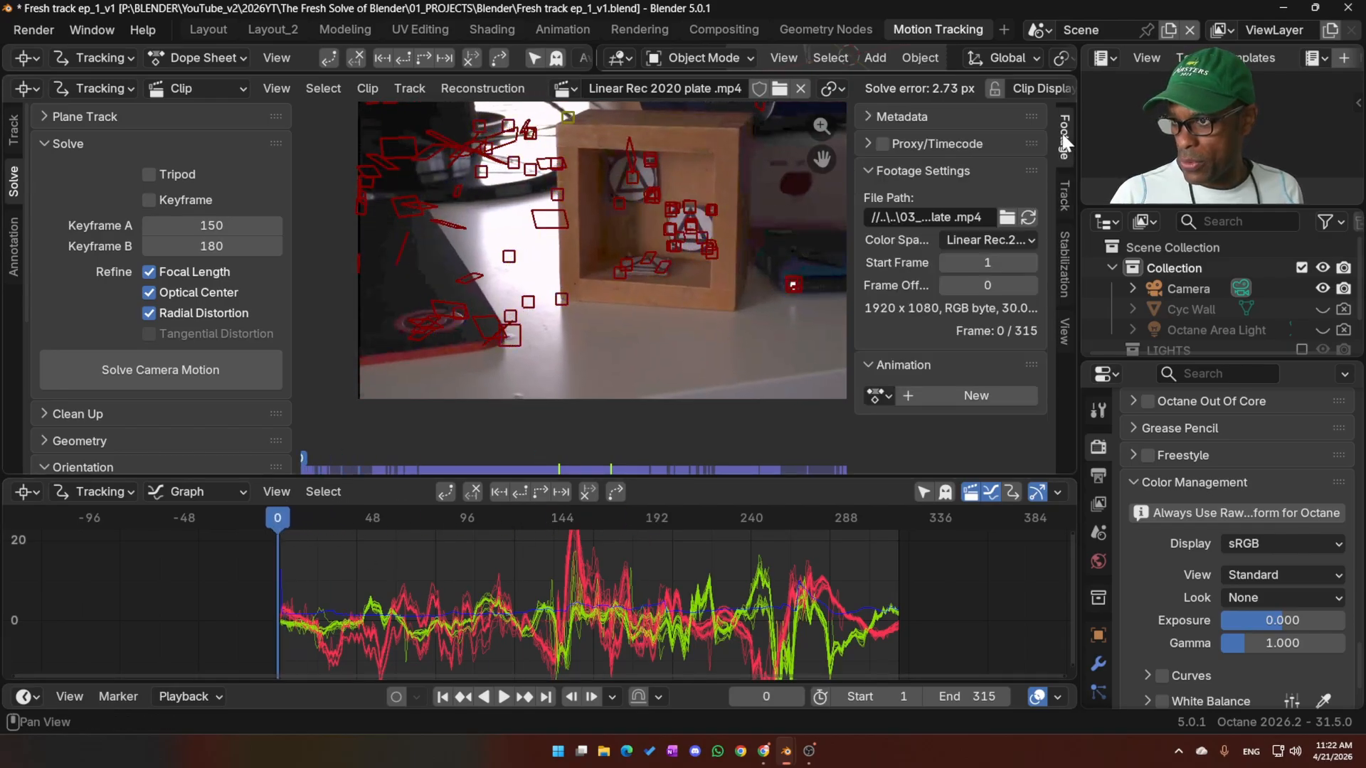
pyautogui.click(995, 266)
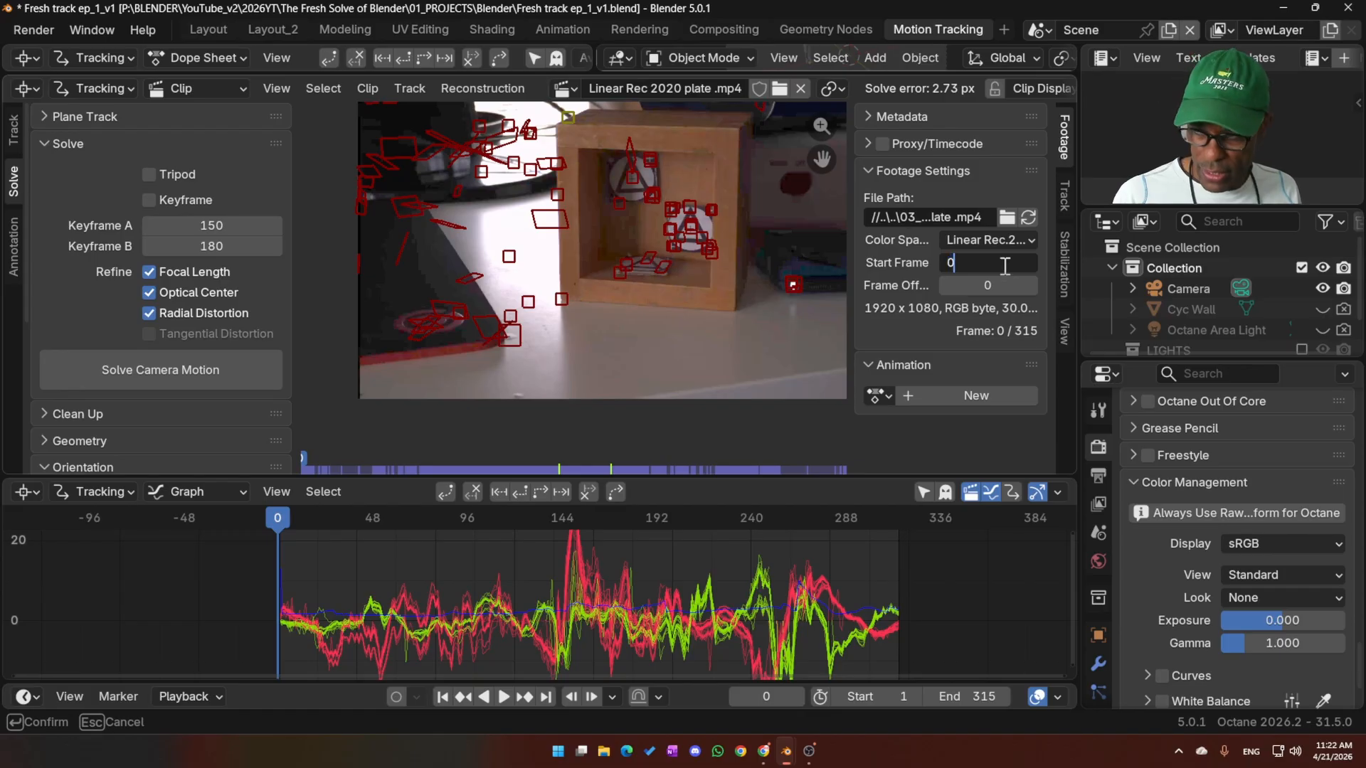
pyautogui.write('0')
pyautogui.press('Return')
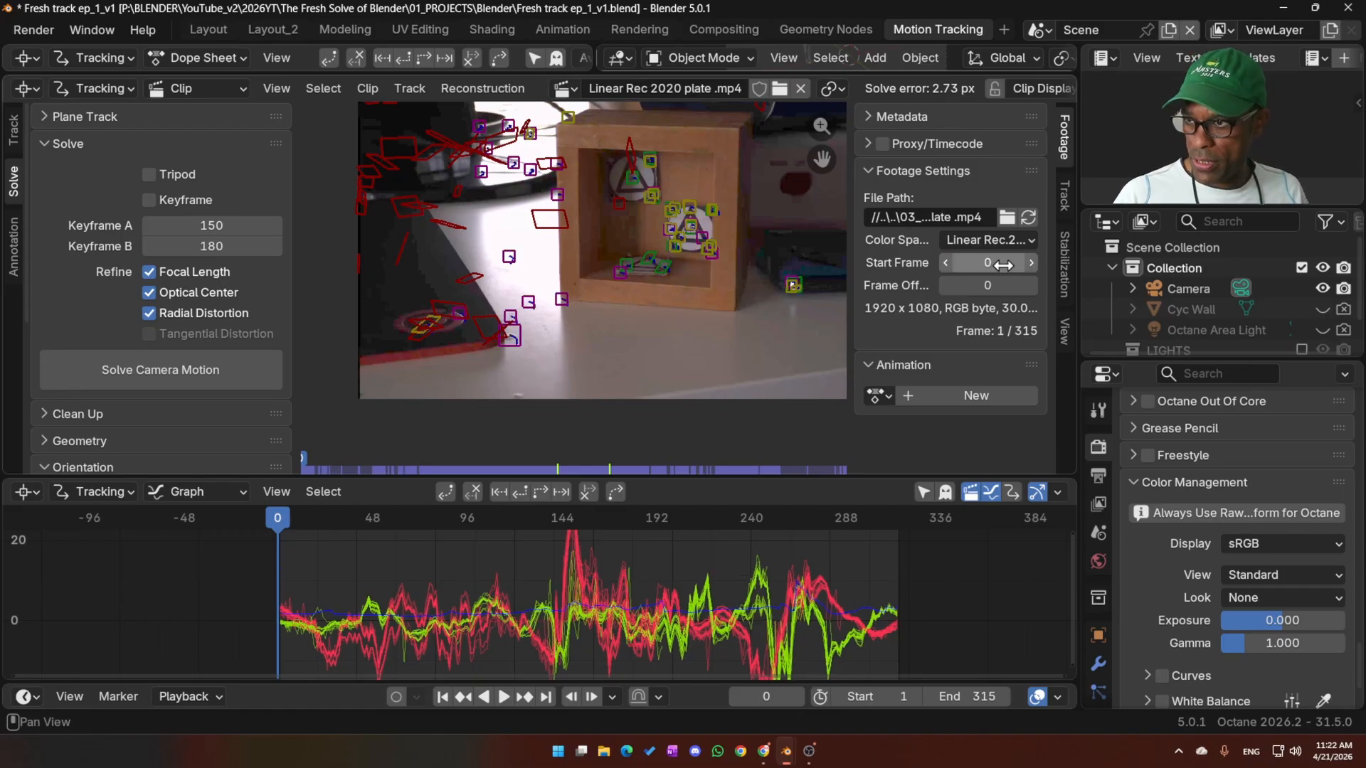
pyautogui.click(194, 369)
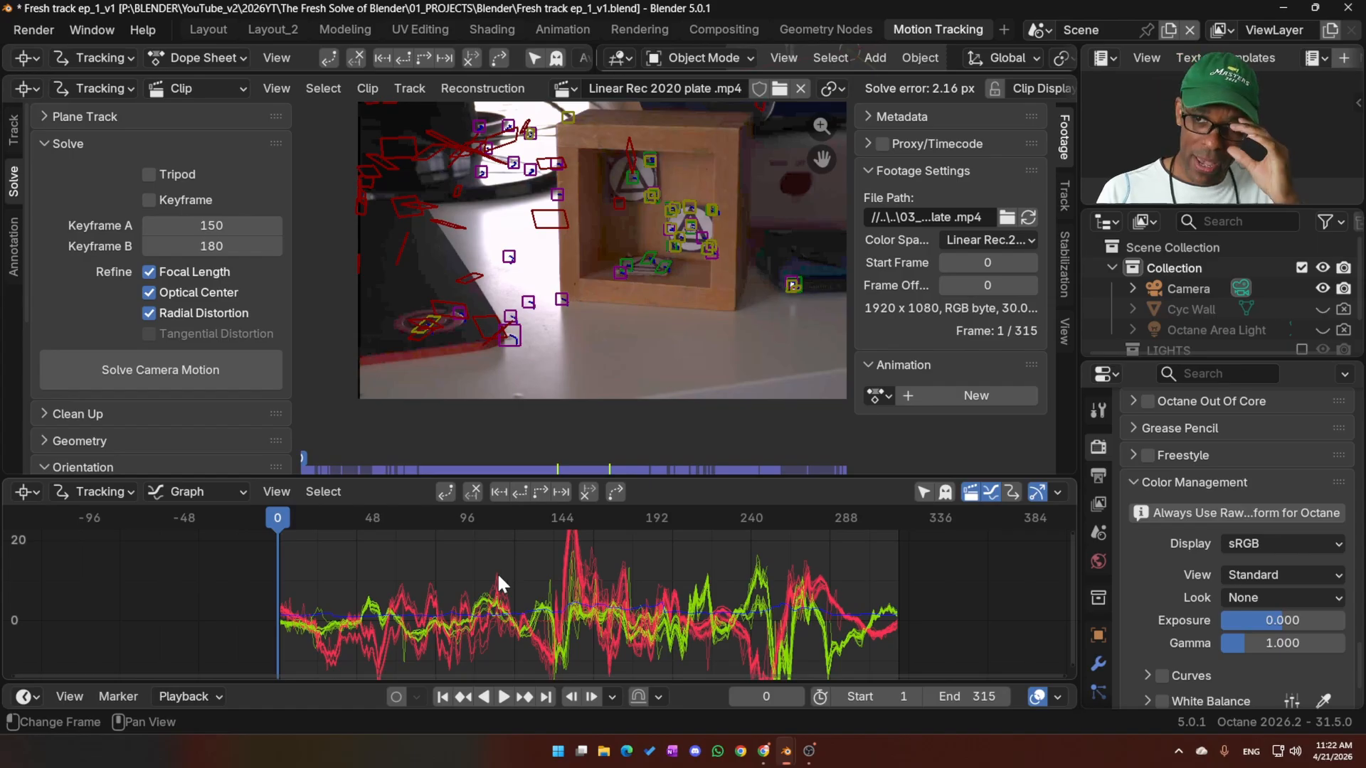
# - Resize the editor areas so the Dope Sheet track list and 3D viewport show above the clip editor
pyautogui.moveTo(573, 479); pyautogui.dragTo(700, 509)
pyautogui.moveTo(596, 625)
pyautogui.mouseDown(button='middle')
pyautogui.moveTo(587, 591)
pyautogui.moveTo(589, 619)
pyautogui.mouseUp(button='middle')
pyautogui.moveTo(427, 73); pyautogui.dragTo(419, 291)
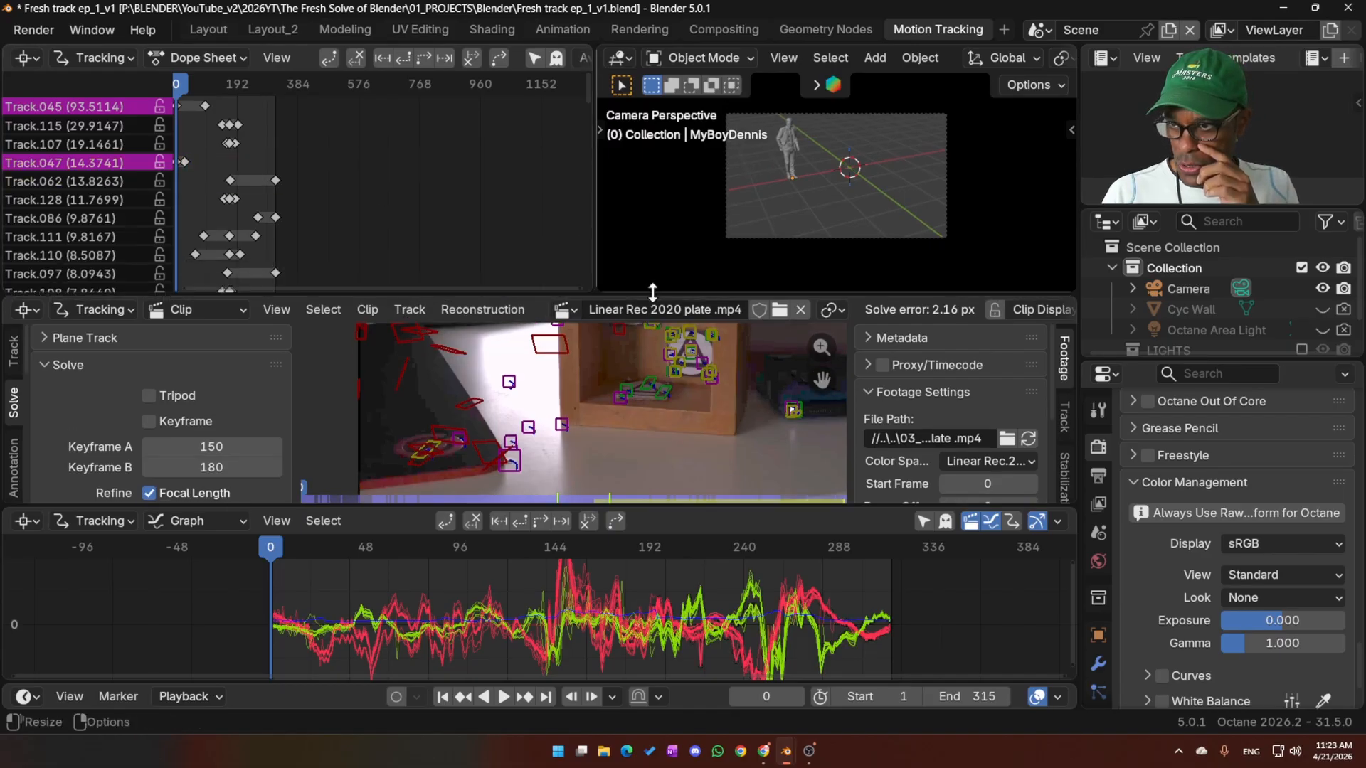
pyautogui.moveTo(587, 294); pyautogui.dragTo(540, 180)
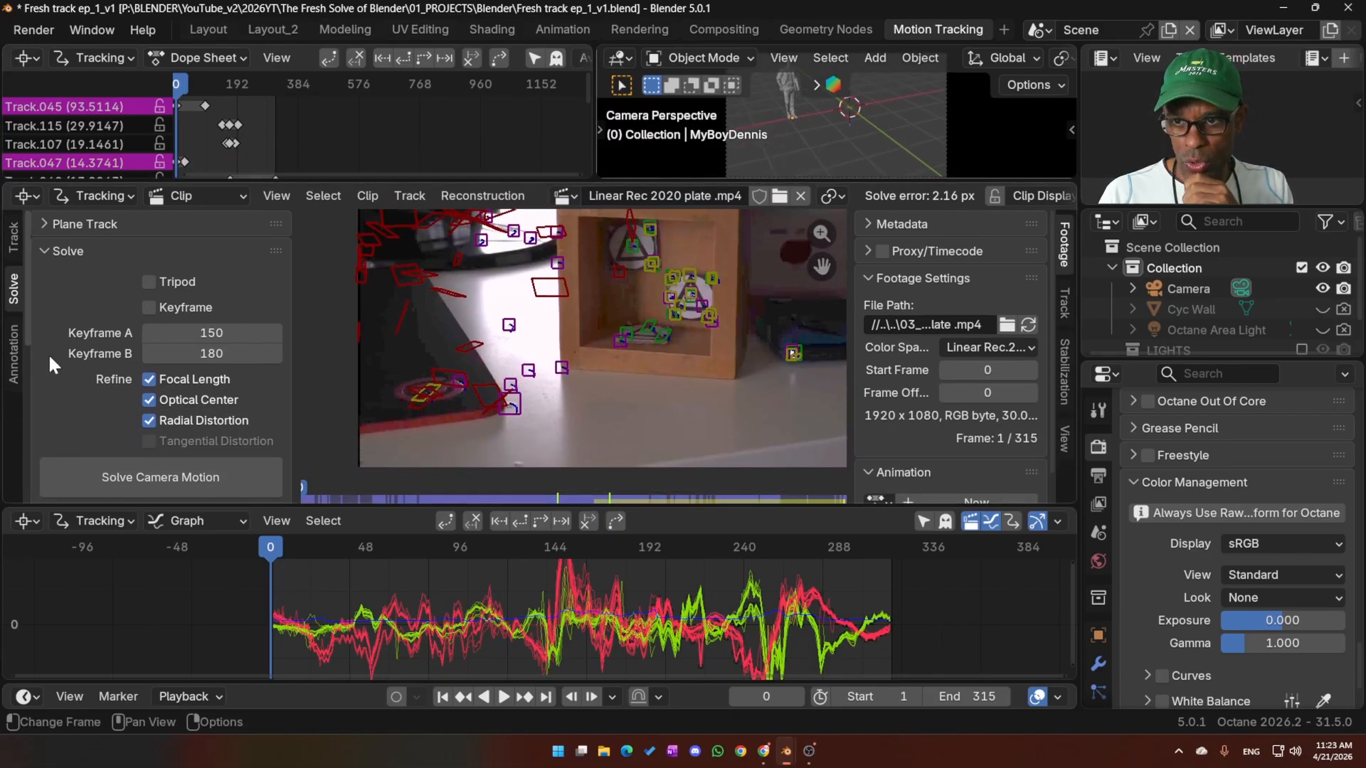
# - Filter the tracks with a clean-up error threshold of 10, delete the flagged tracks, and save the project
pyautogui.scroll(-8, 43, 353)
pyautogui.scroll(-1, 44, 349)
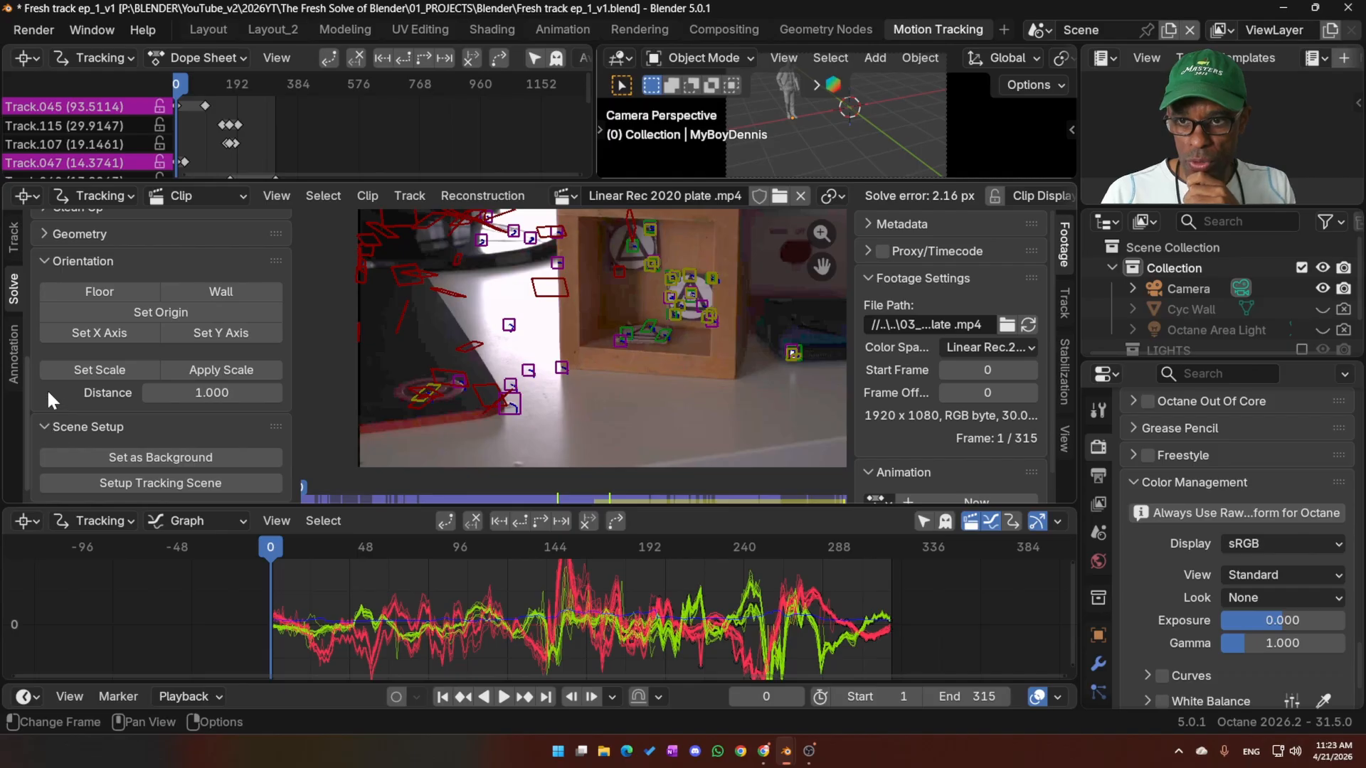
pyautogui.scroll(3, 49, 370)
pyautogui.click(48, 293)
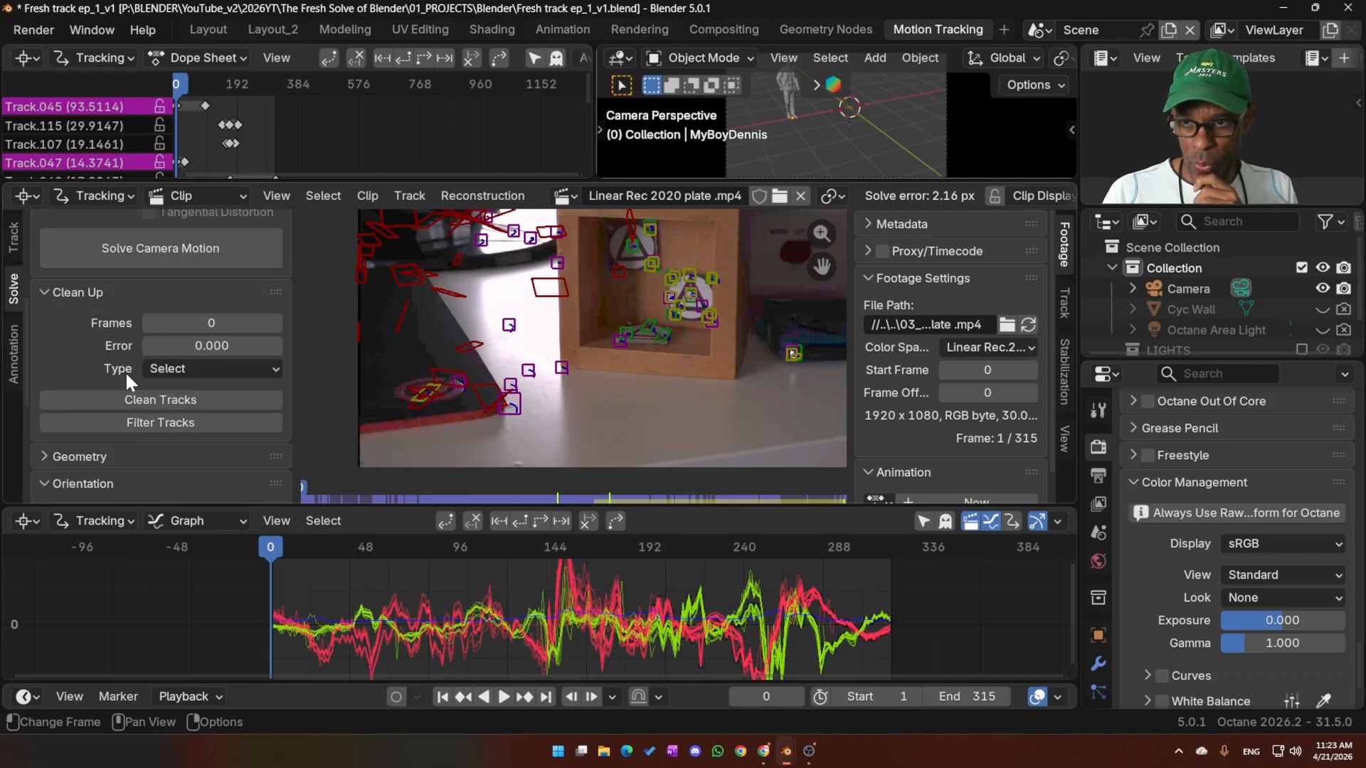
pyautogui.click(217, 346)
pyautogui.write('1')
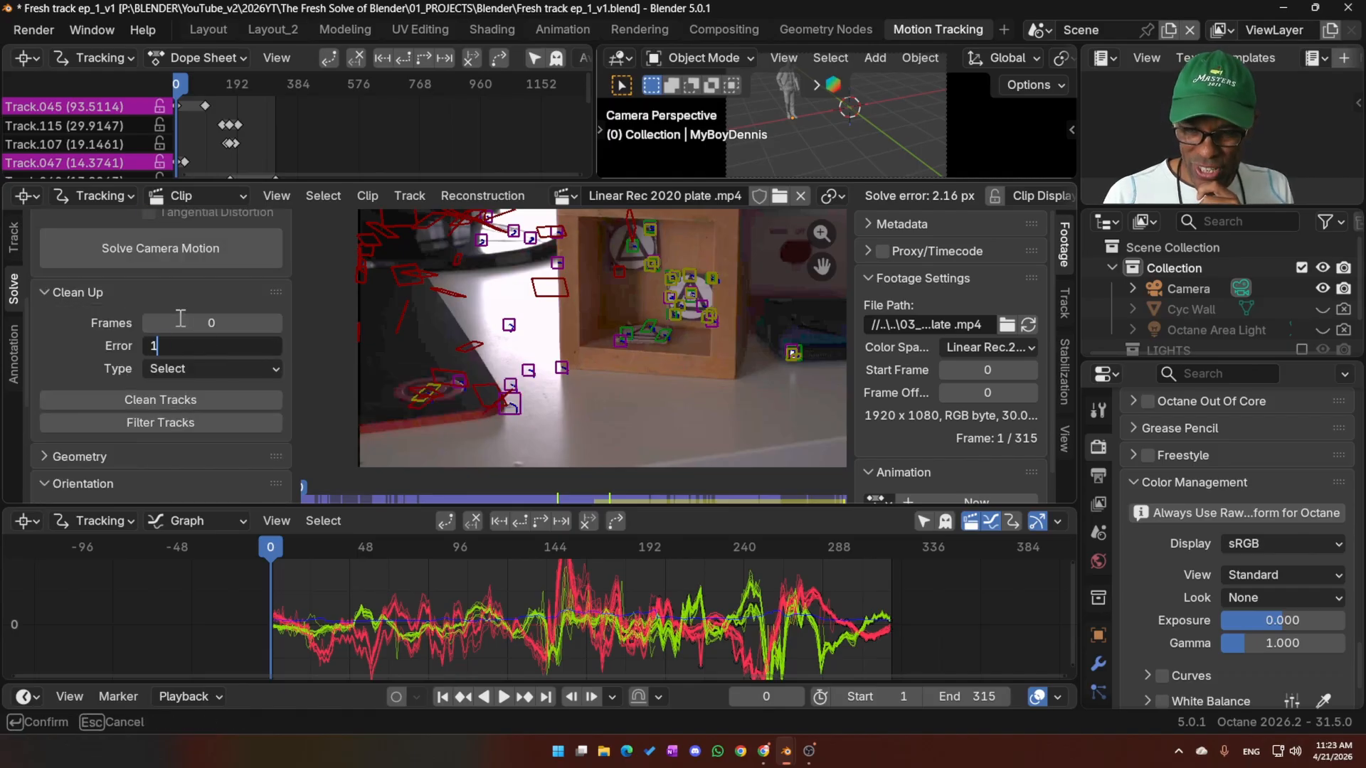
pyautogui.write('0')
pyautogui.press('Return')
pyautogui.click(199, 419)
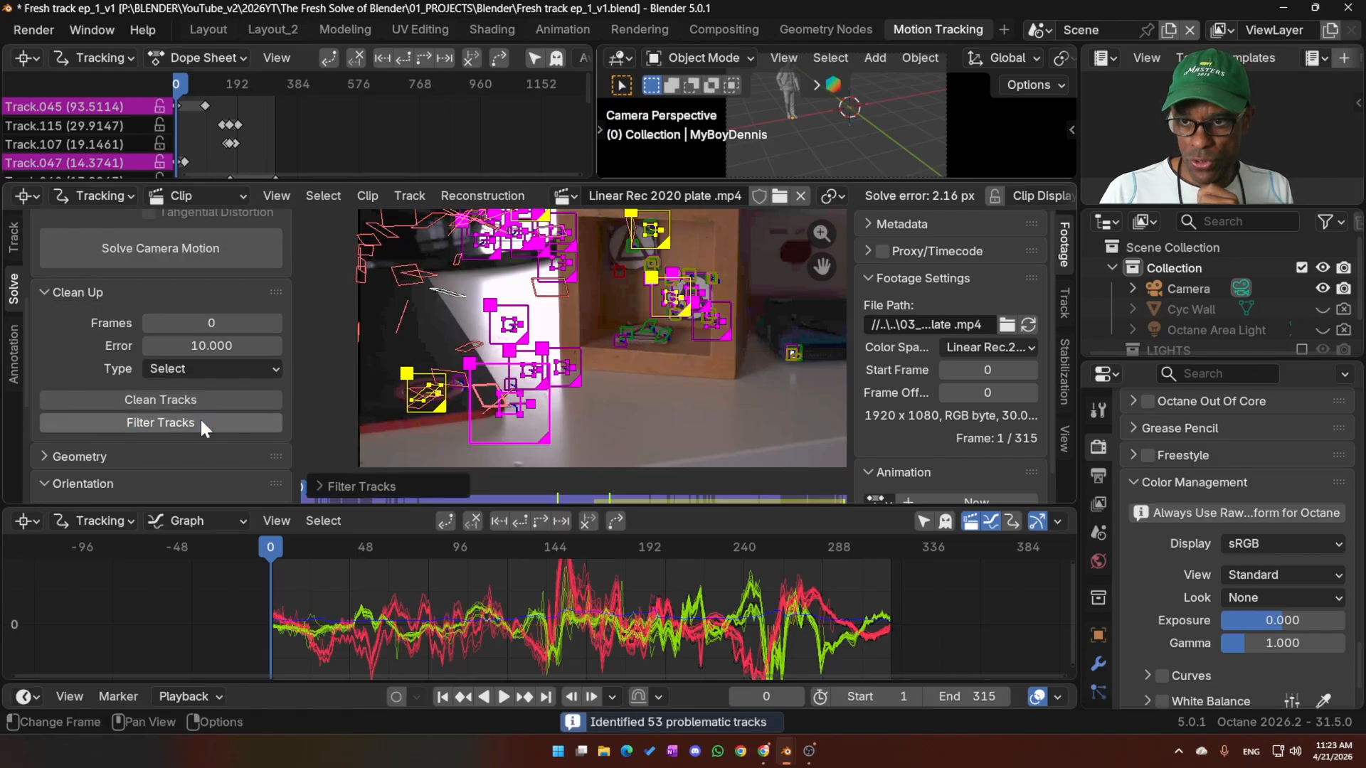
pyautogui.press('x')
pyautogui.click(646, 408)
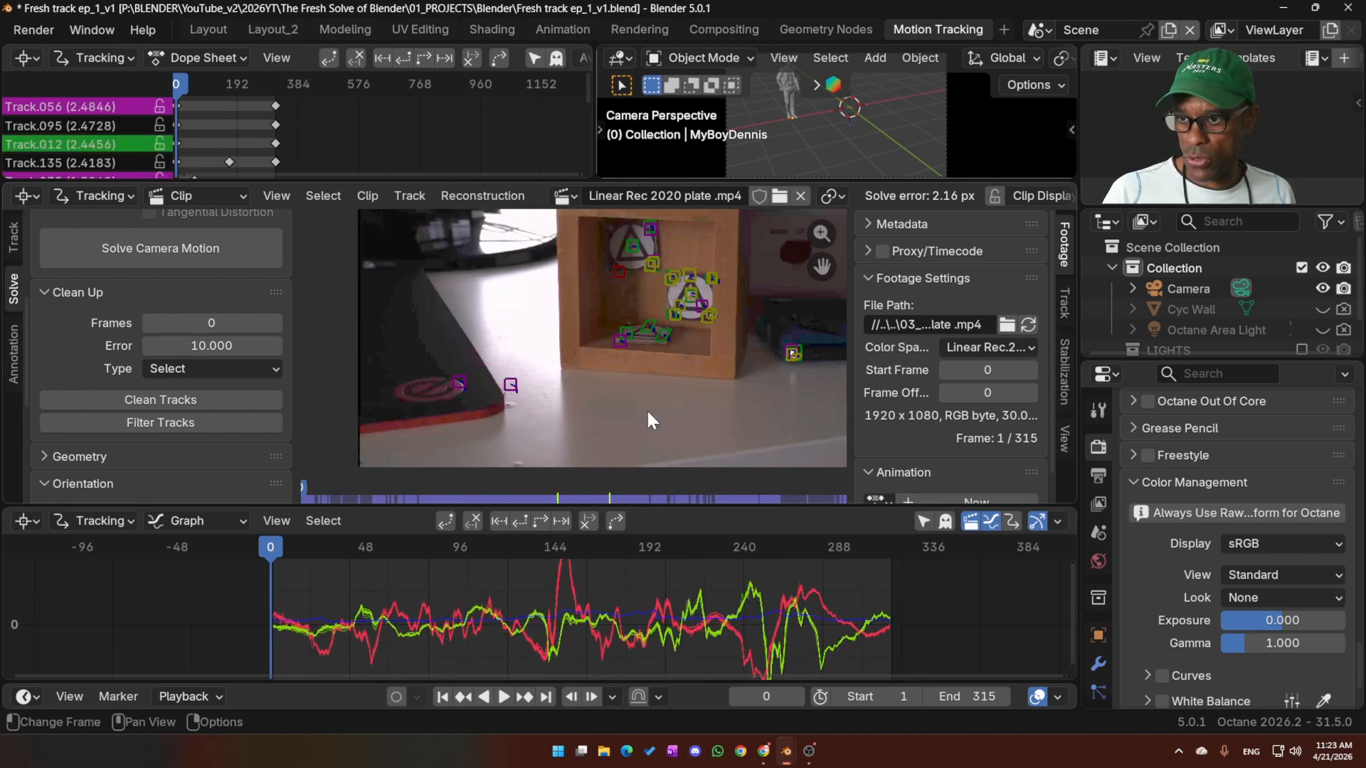
pyautogui.hotkey('ctrl', 's')
# - Solve the camera motion again with the remaining tracks and play the clip through to frame 183
pyautogui.click(201, 248)
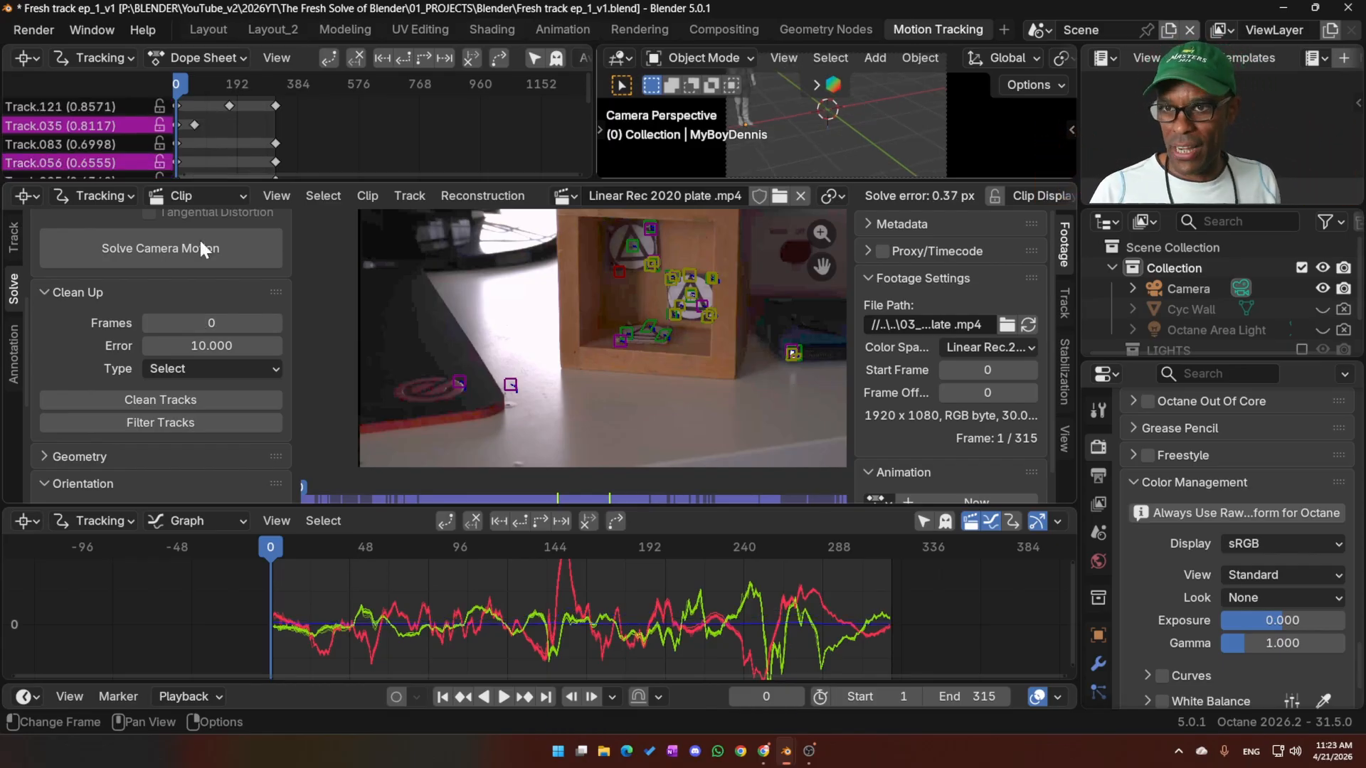
pyautogui.press('space')
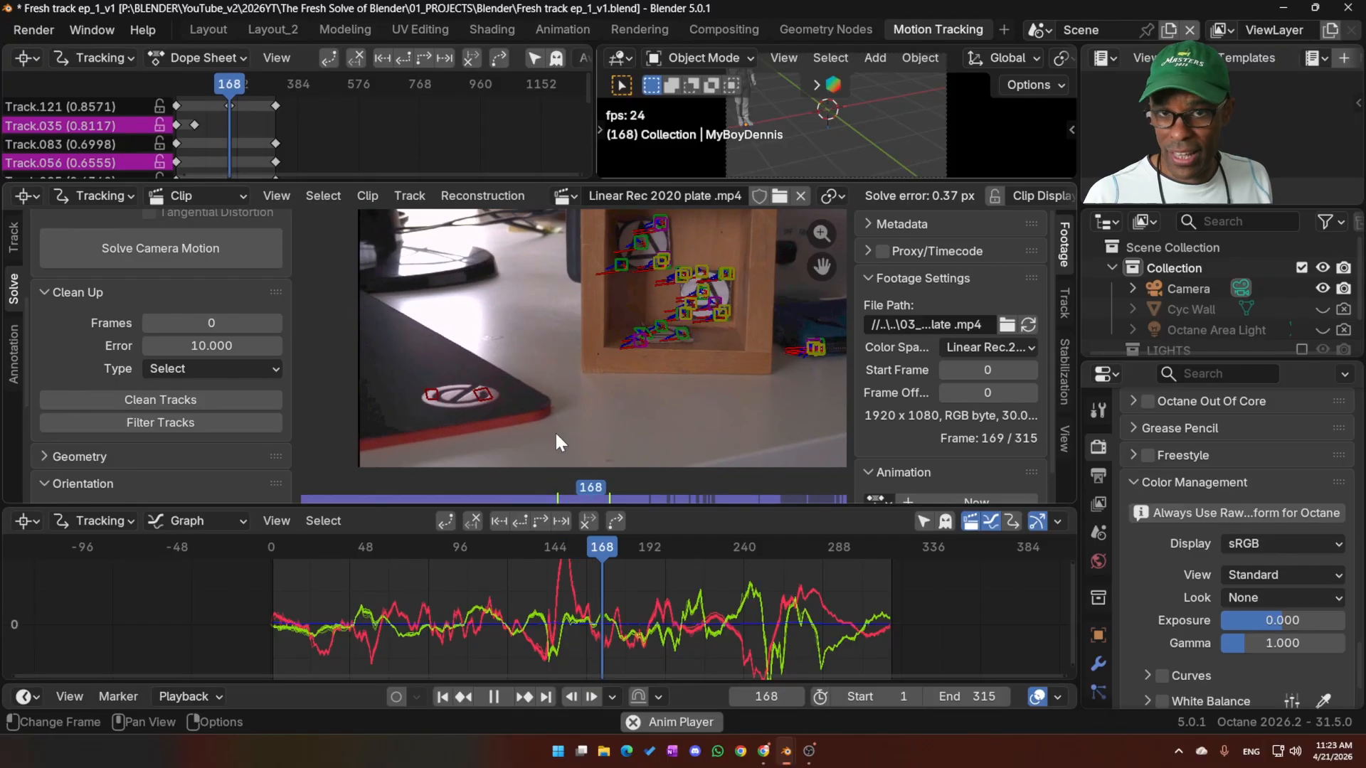
pyautogui.press('space')
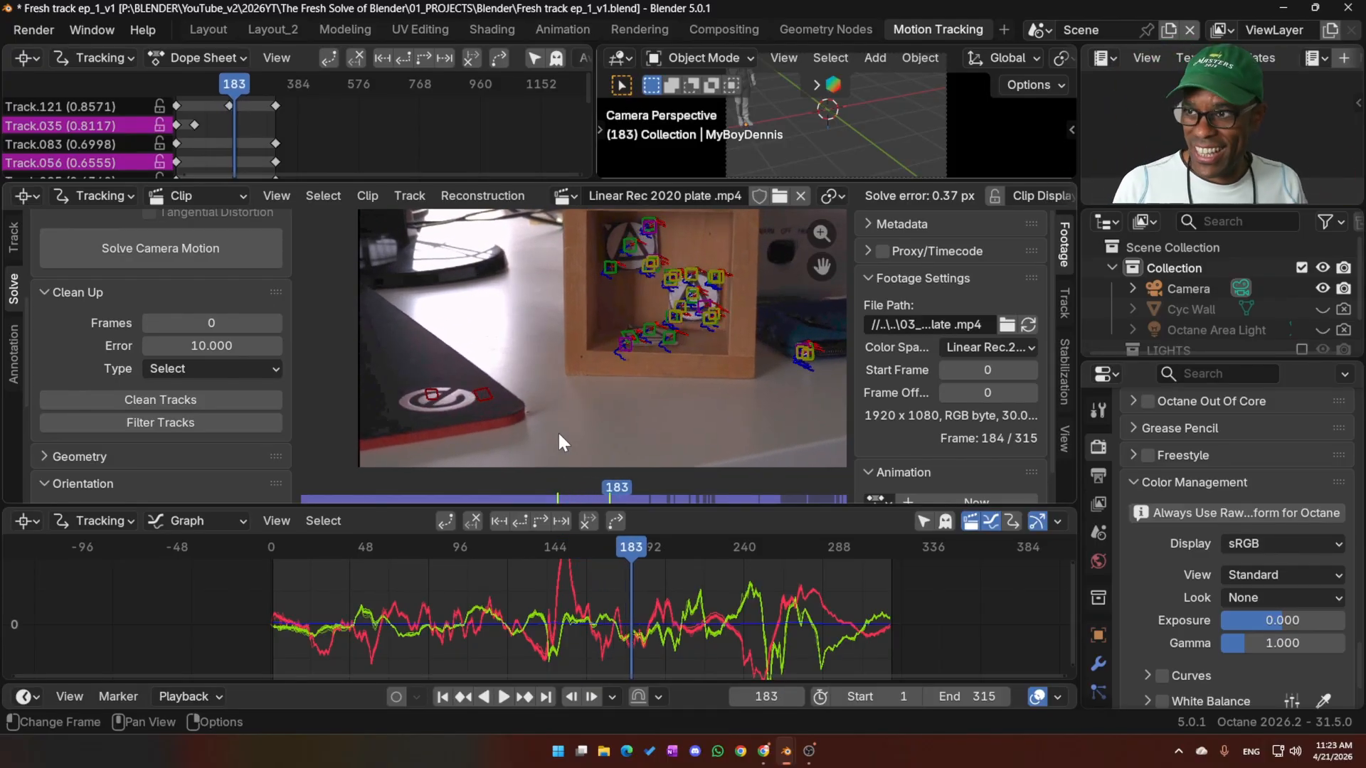